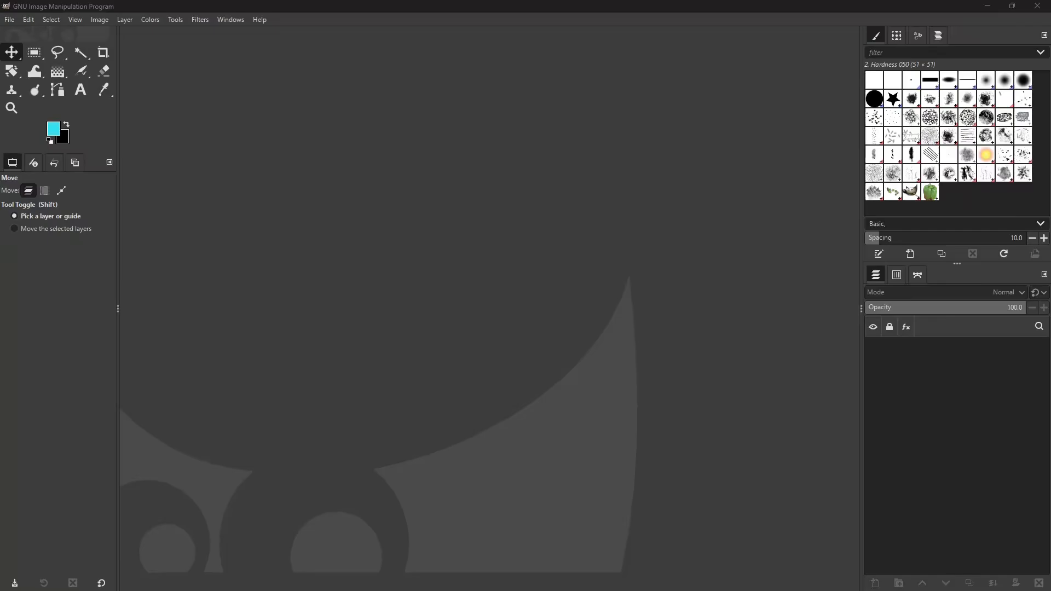
Open cover-3.png as a new image in the empty workspace.
drag(336, 308, 340, 308)
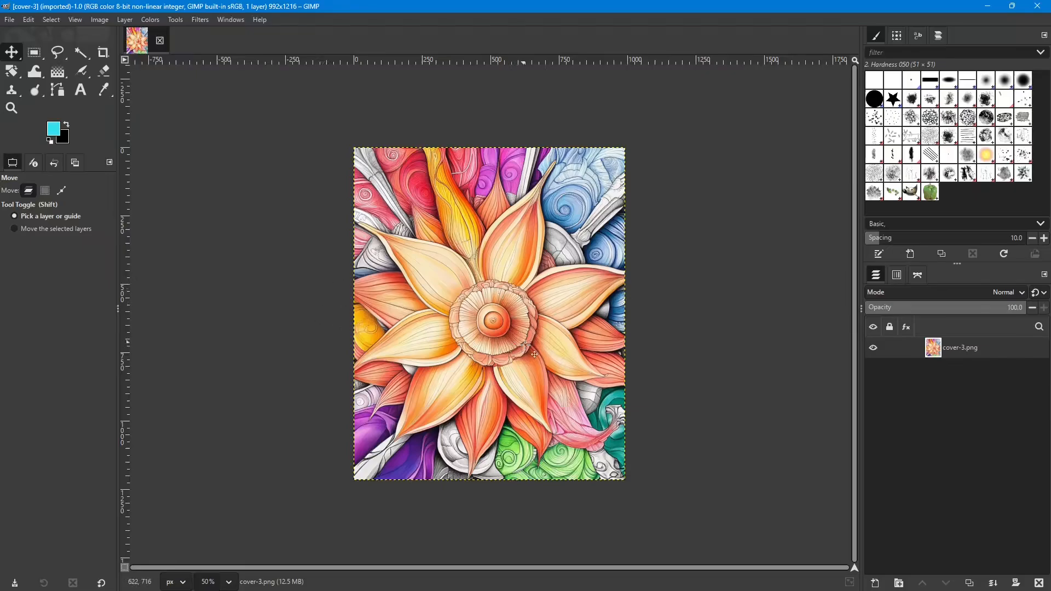
ctrl+scroll(527, 350, up, 2)
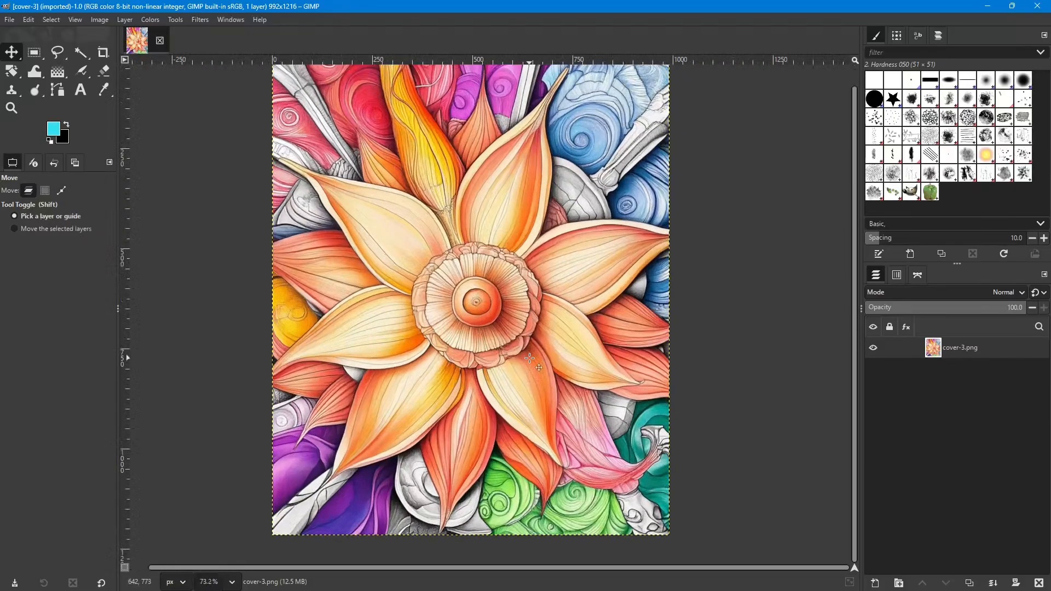
ctrl+scroll(530, 358, up, 1)
ctrl+scroll(529, 356, down, 1)
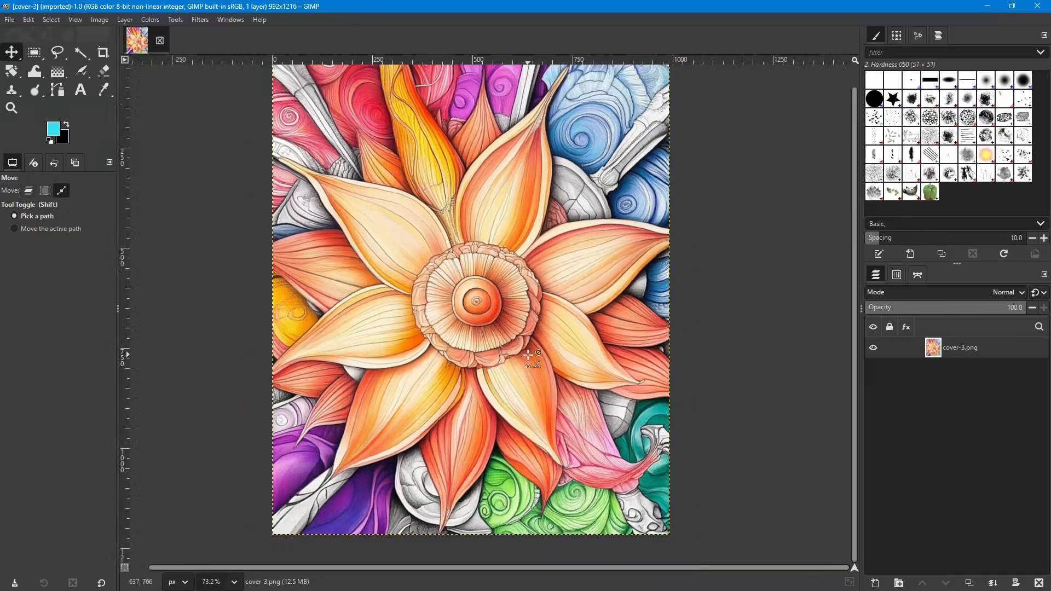
ctrl+scroll(528, 356, up, 1)
ctrl+scroll(529, 356, down, 1)
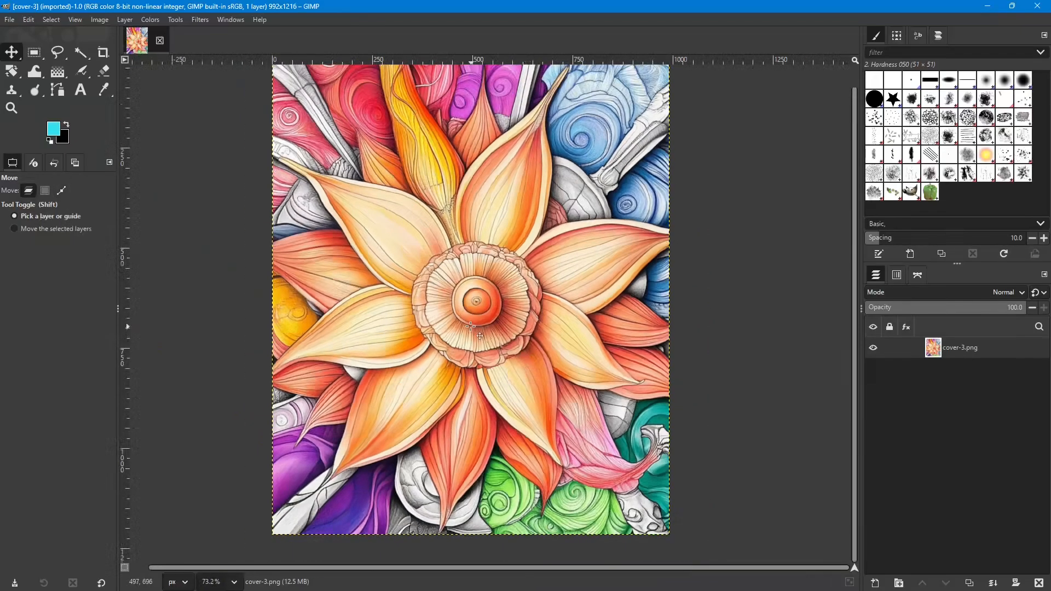
scroll(466, 324, up, 1)
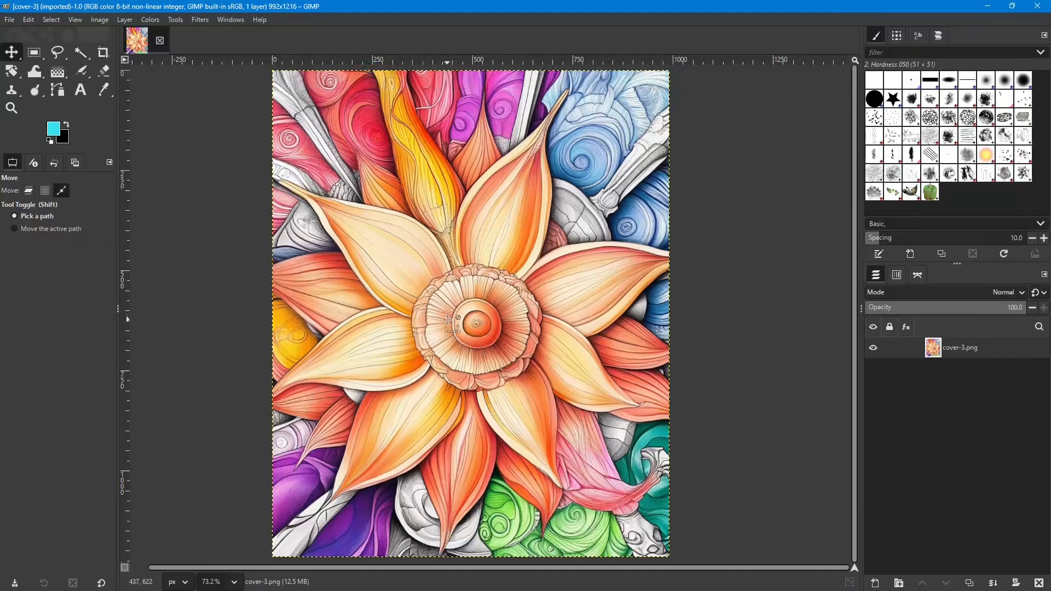
ctrl+scroll(449, 320, down, 1)
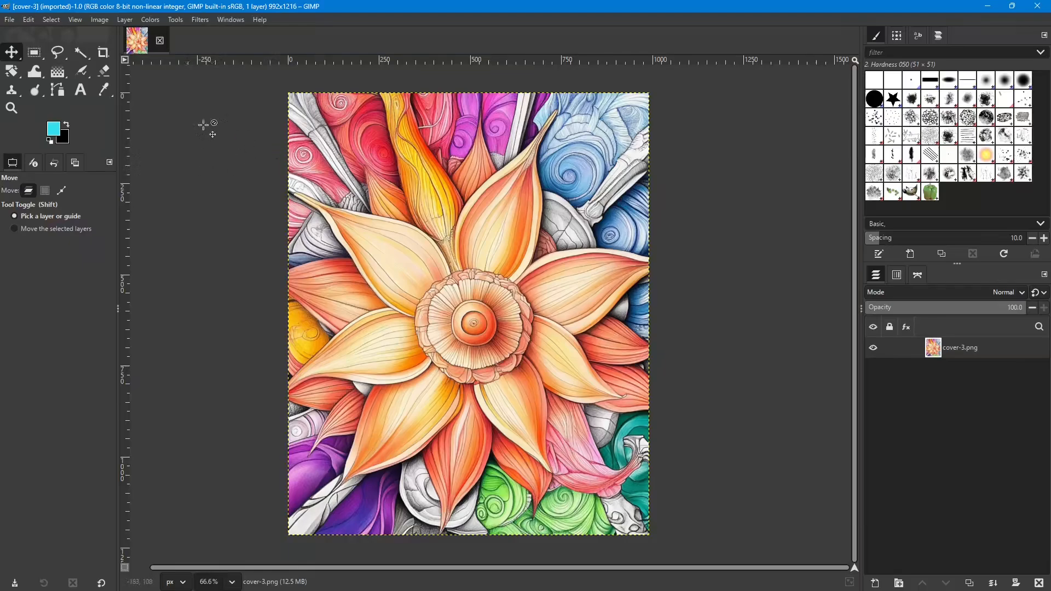
Try a Hue-Saturation adjustment on the whole image with the master hue set to 107.8.
click(149, 21)
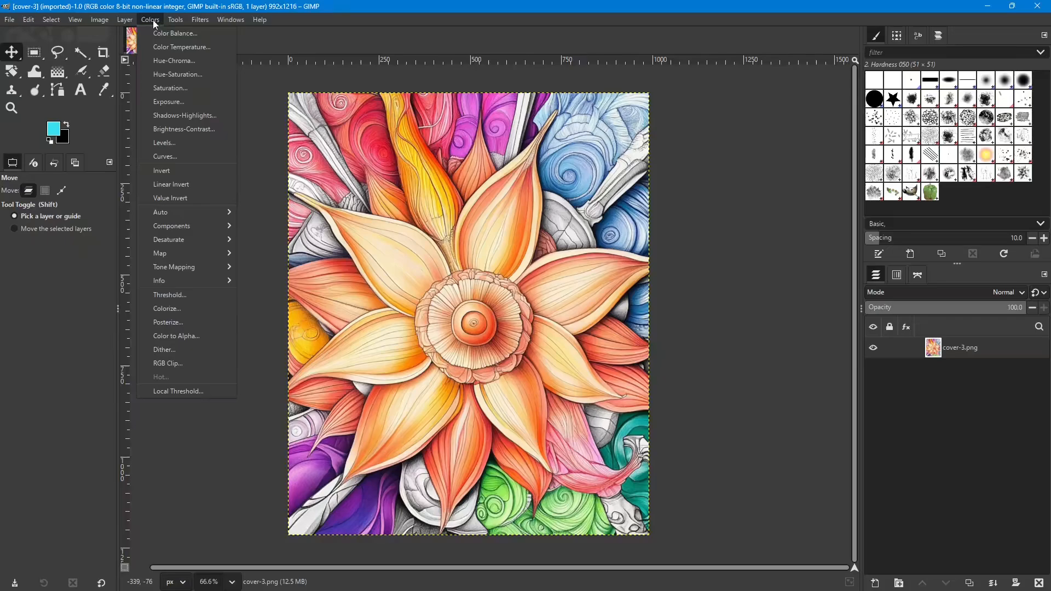
click(168, 75)
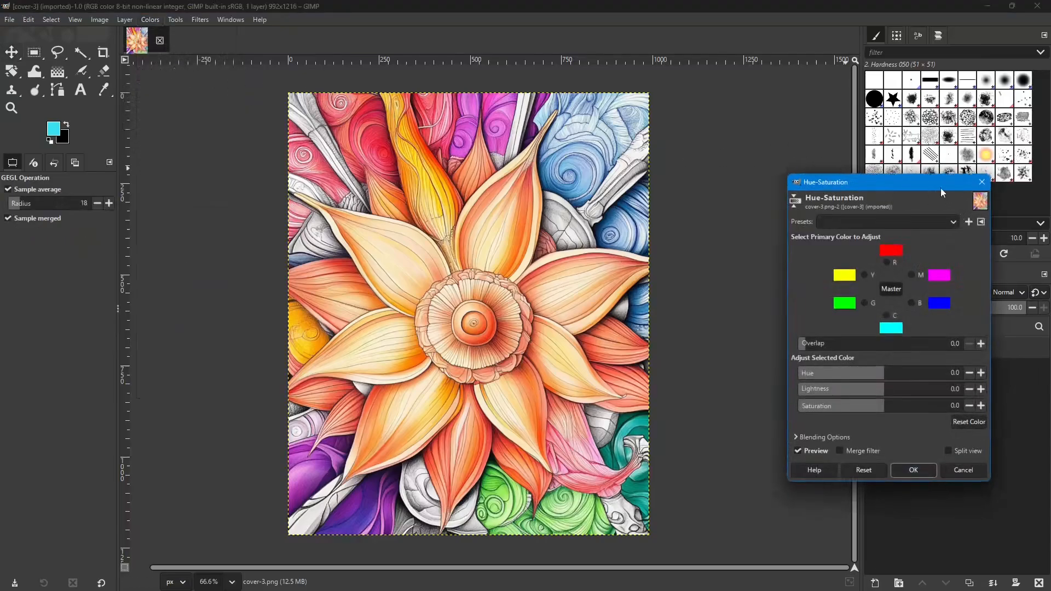
mouse_move(928, 183)
mouse_down()
mouse_move(773, 151)
mouse_move(804, 118)
mouse_up()
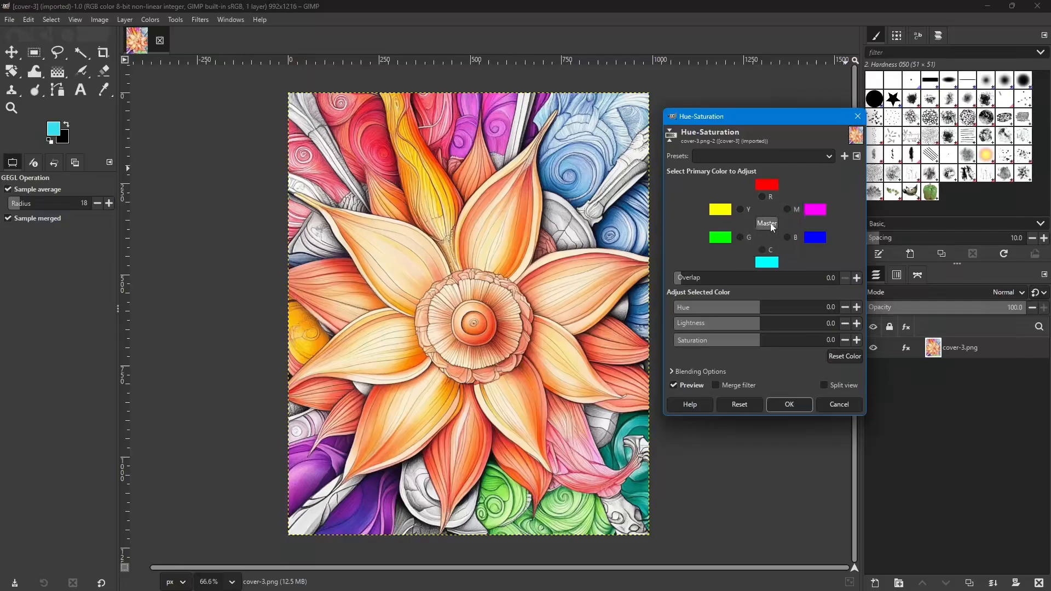
click(760, 308)
drag(760, 308, 663, 307)
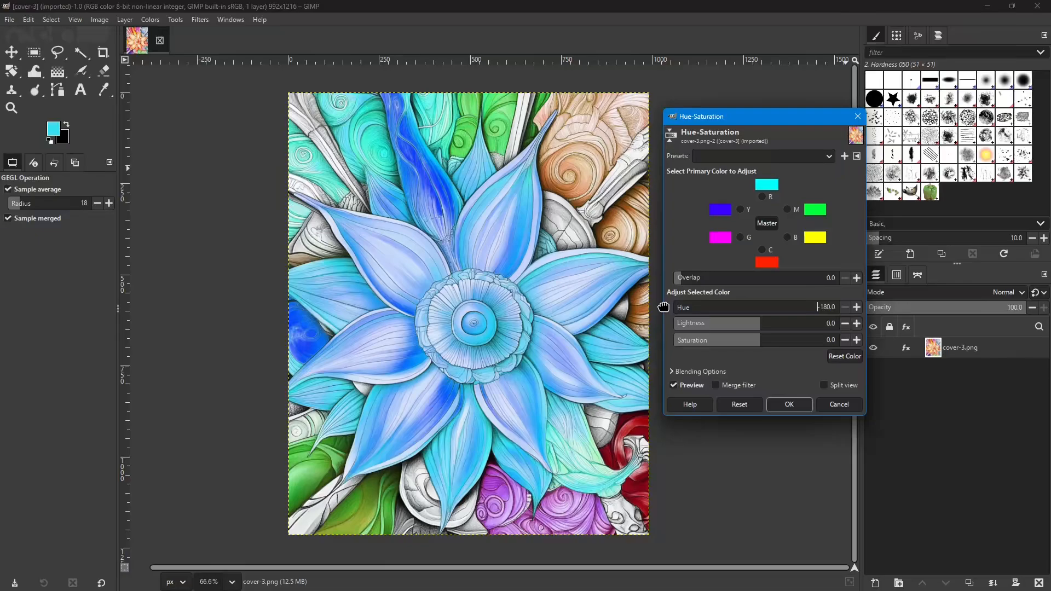
drag(663, 307, 800, 310)
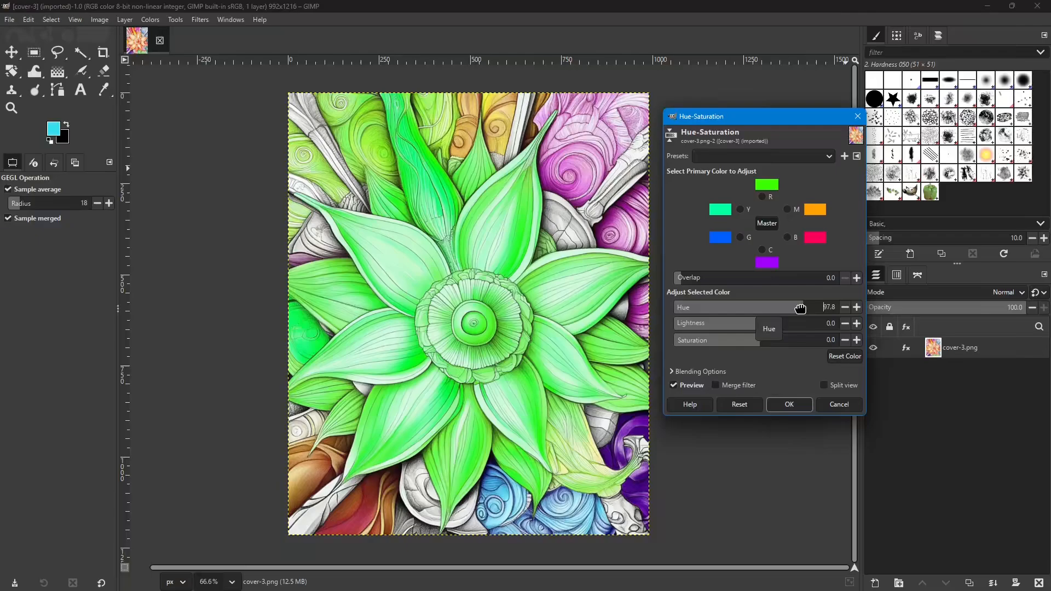
drag(800, 309, 801, 309)
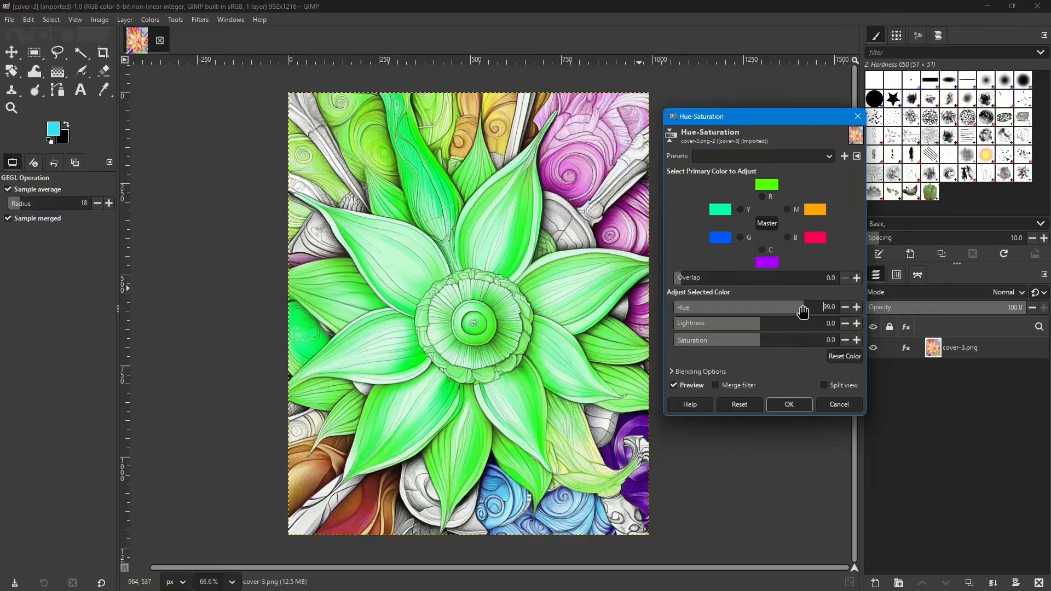
mouse_move(800, 307)
mouse_down()
mouse_move(787, 307)
mouse_move(819, 306)
mouse_move(805, 307)
mouse_up()
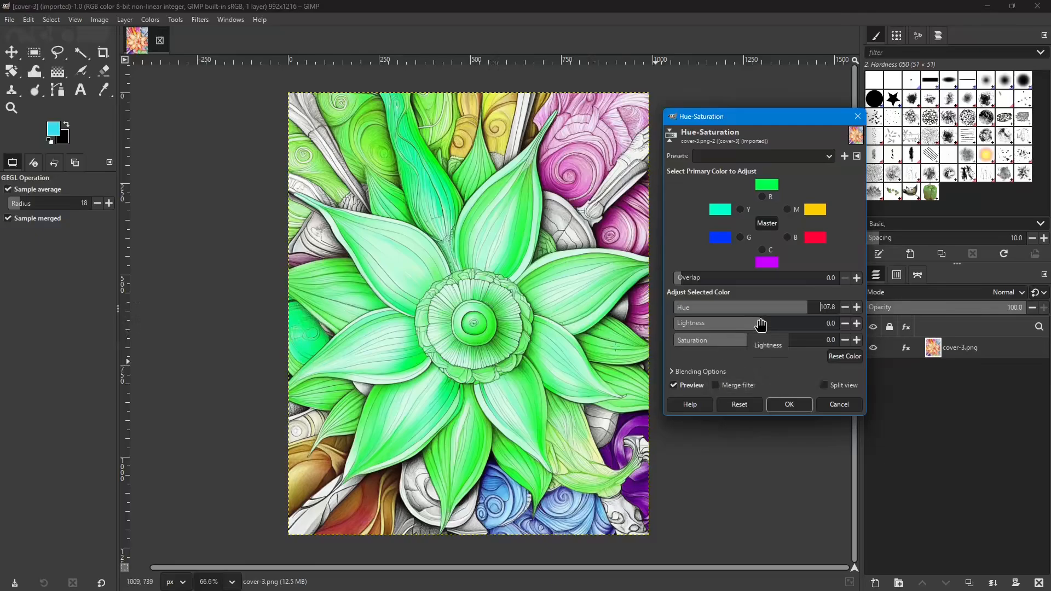
Try lightness -24.6 and saturation 7.3 in the Hue-Saturation adjustment, and discard the whole adjustment.
drag(761, 325, 748, 324)
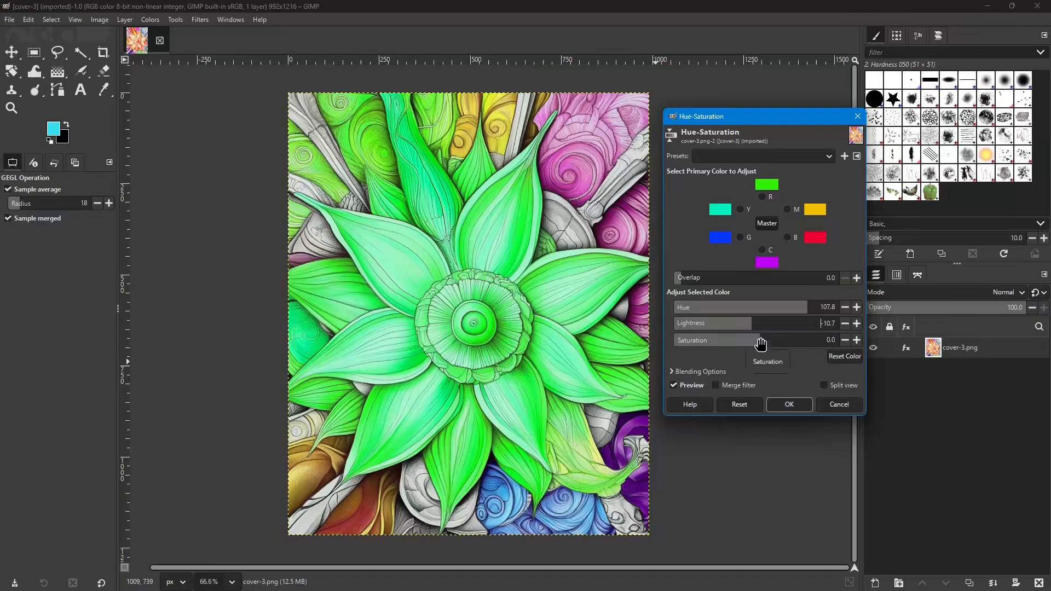
drag(761, 340, 738, 327)
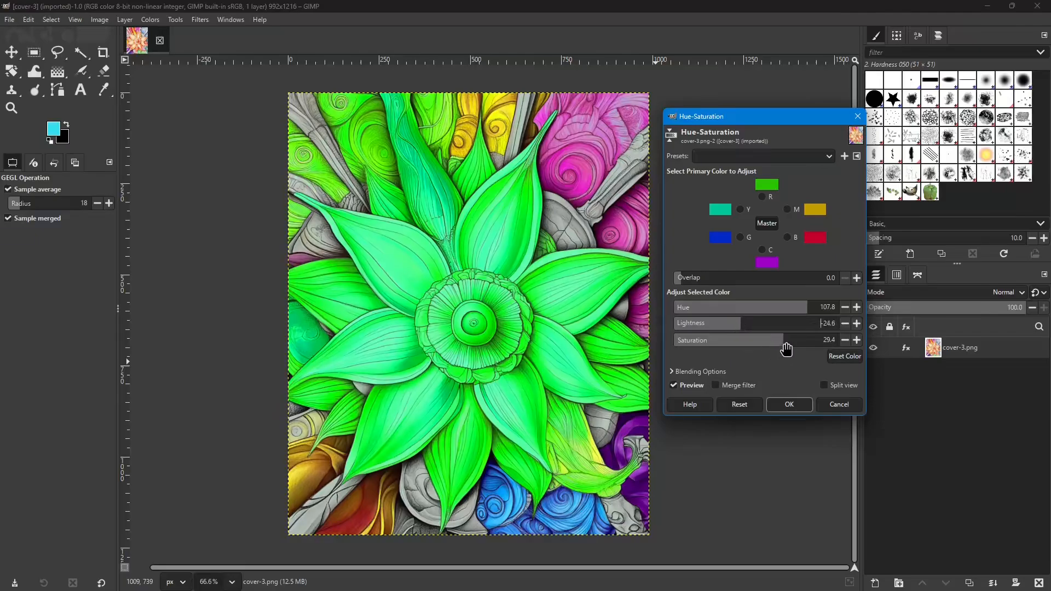
mouse_move(783, 345)
mouse_down()
mouse_move(761, 344)
mouse_move(797, 344)
mouse_move(763, 343)
mouse_up()
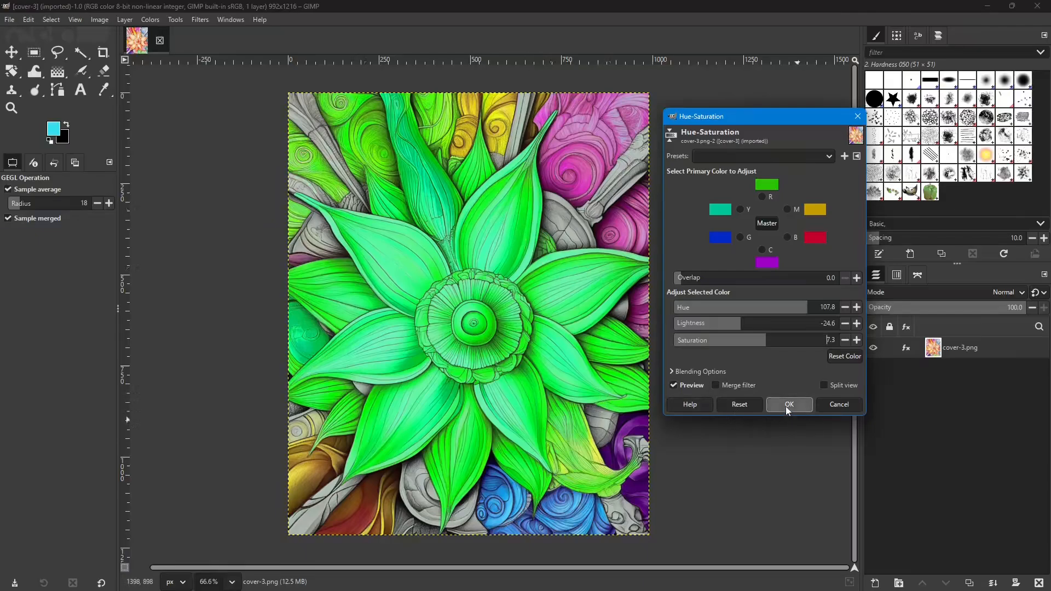
click(840, 405)
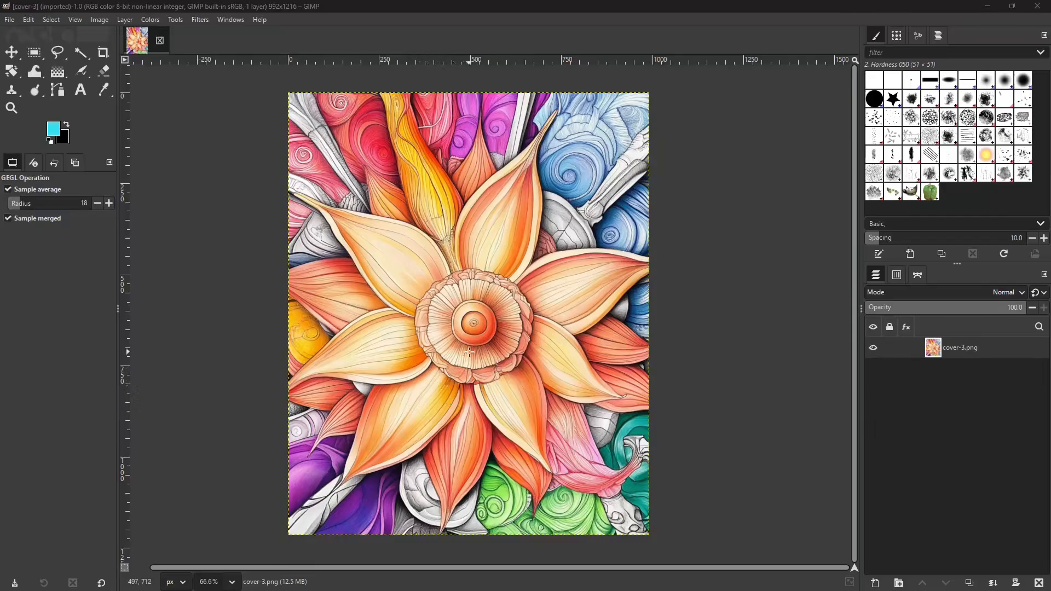
Make an elliptical selection about 124 × 125 px around the round button at the flower's centre, and position it at 448, 571.
scroll(469, 351, up, 6)
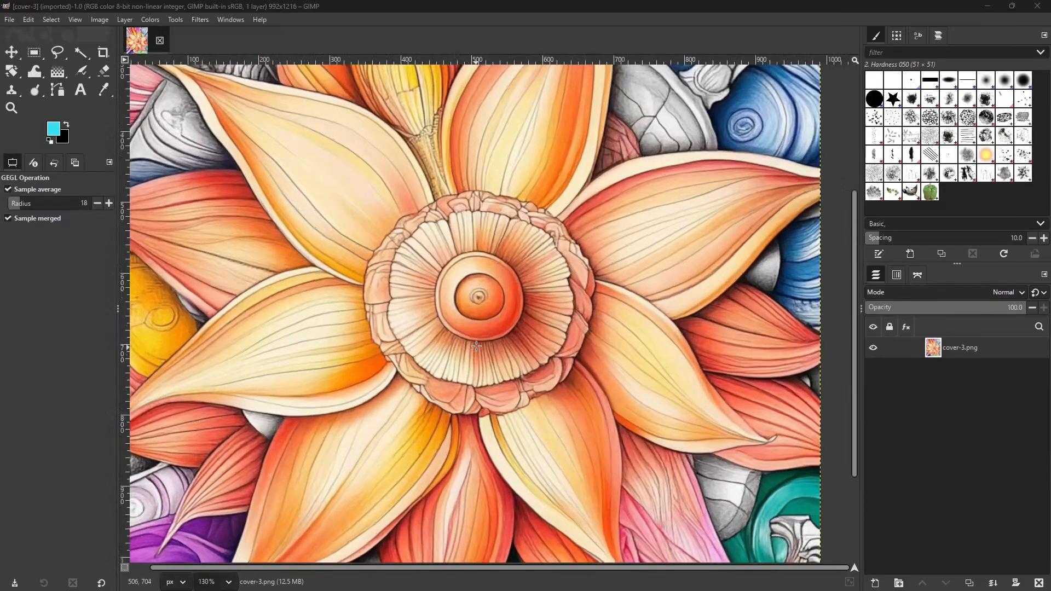
scroll(478, 340, up, 1)
scroll(486, 356, up, 6)
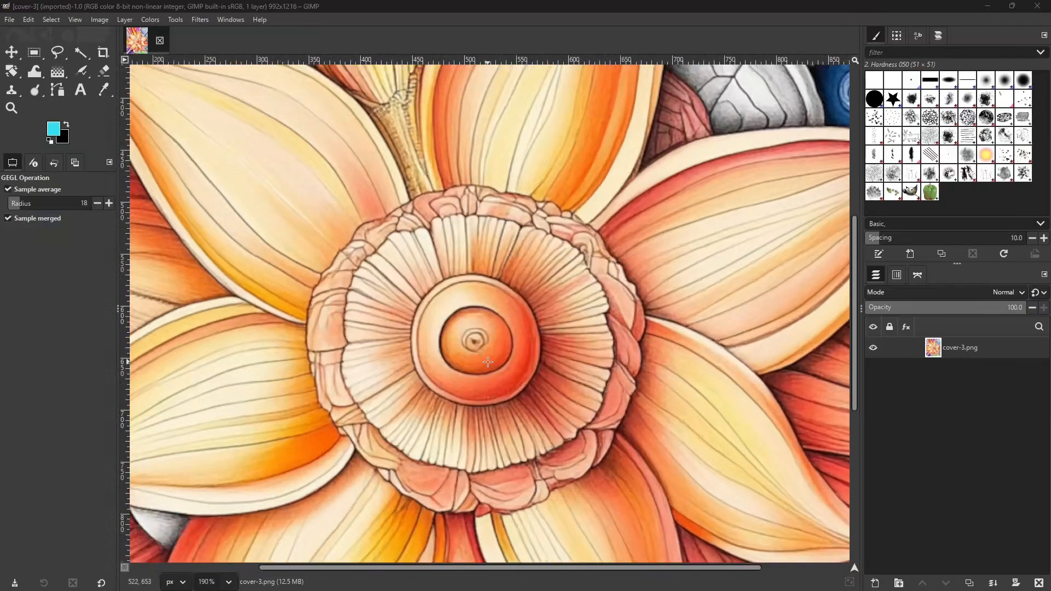
scroll(488, 362, up, 2)
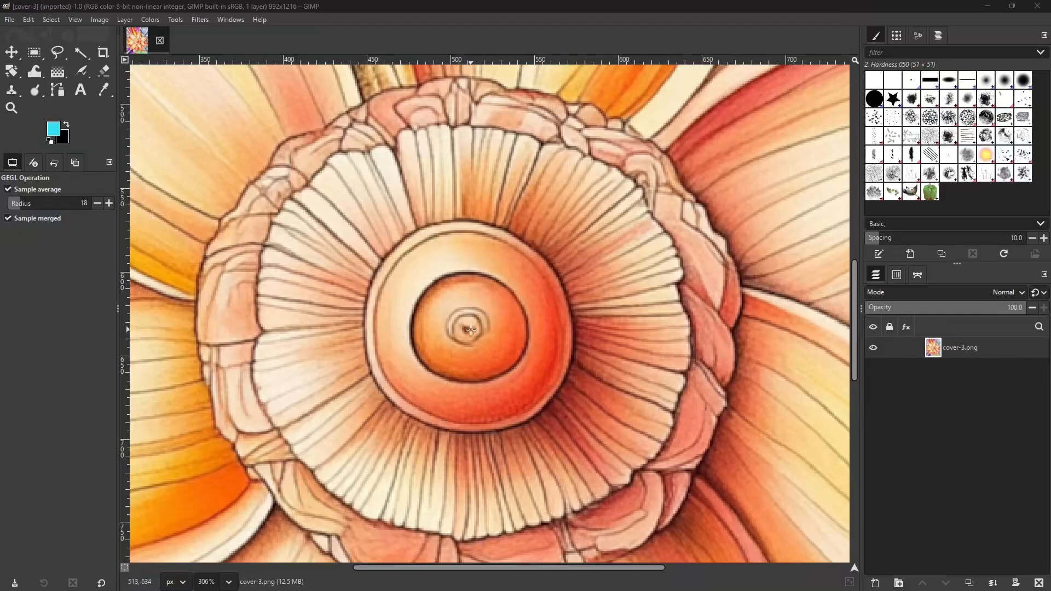
click(39, 55)
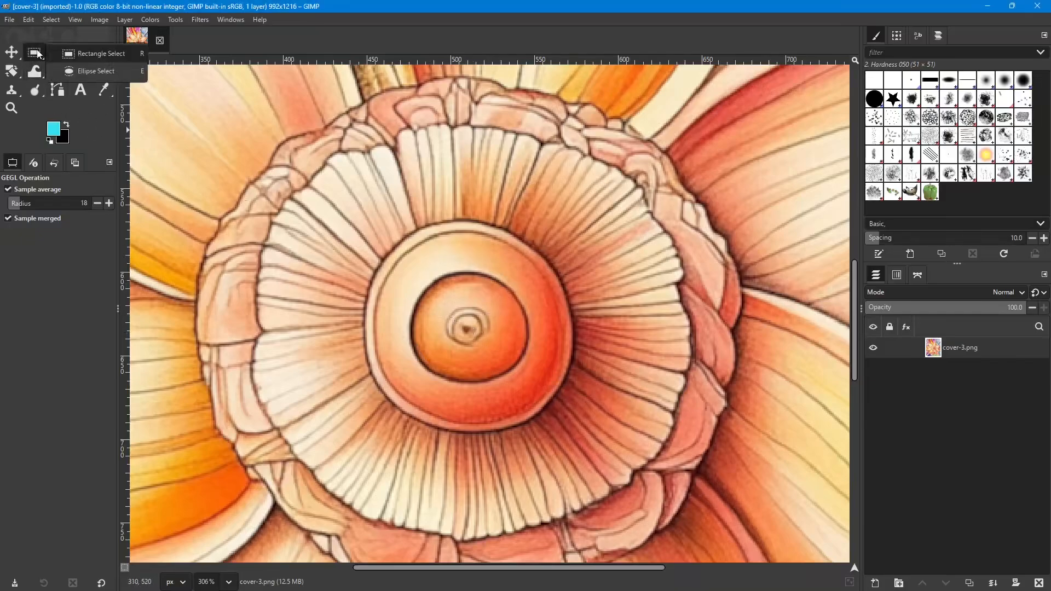
click(93, 72)
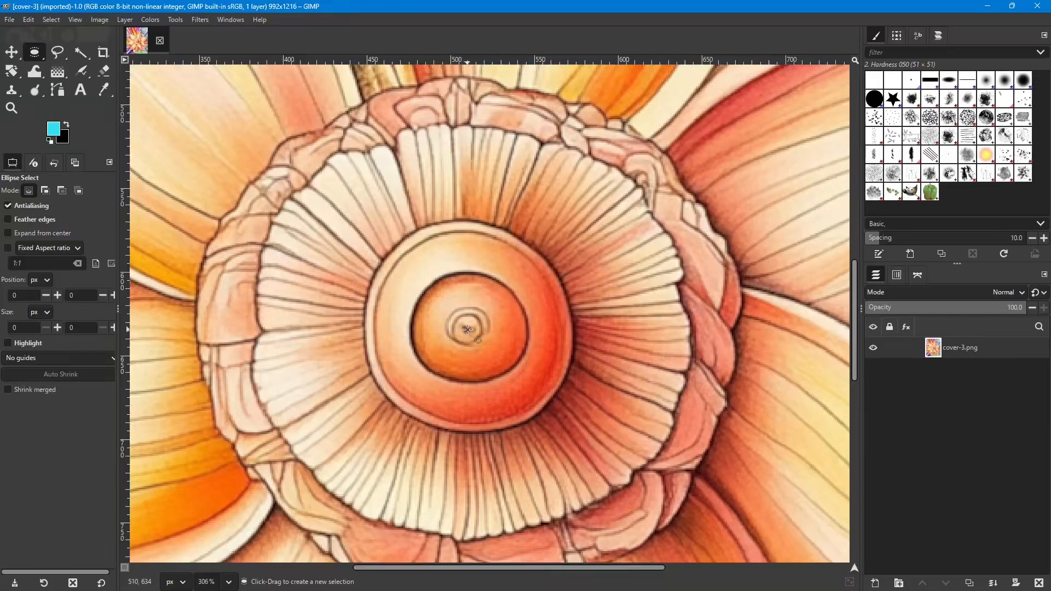
drag(468, 329, 540, 434)
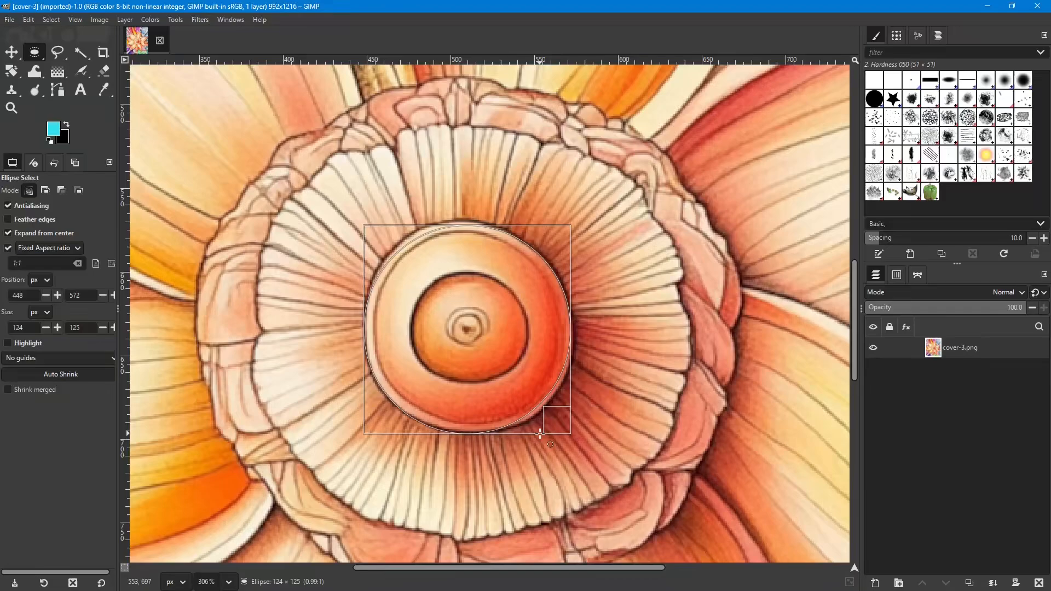
drag(540, 434, 540, 434)
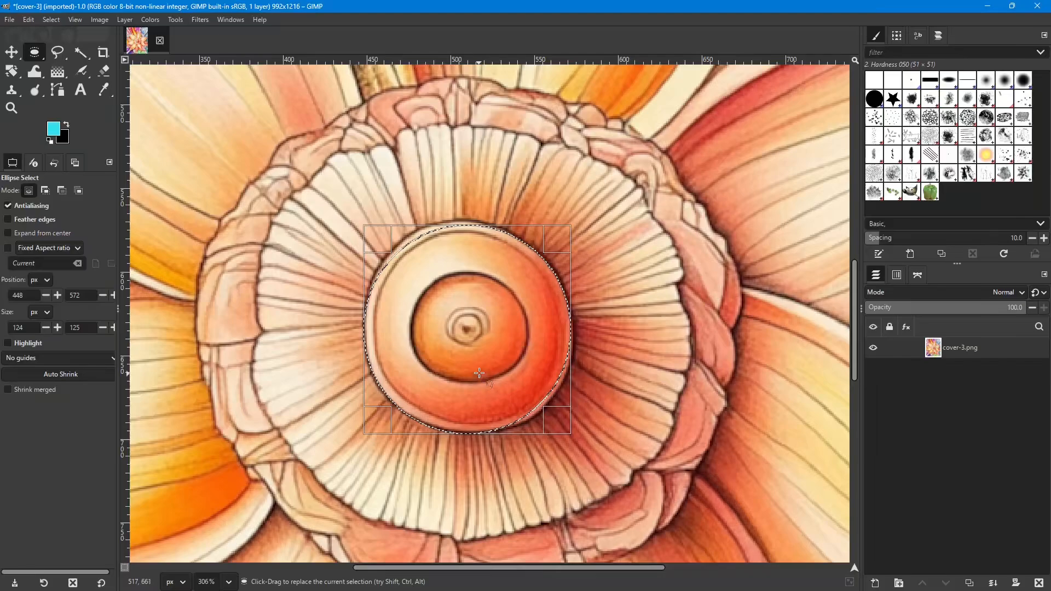
drag(471, 344, 467, 340)
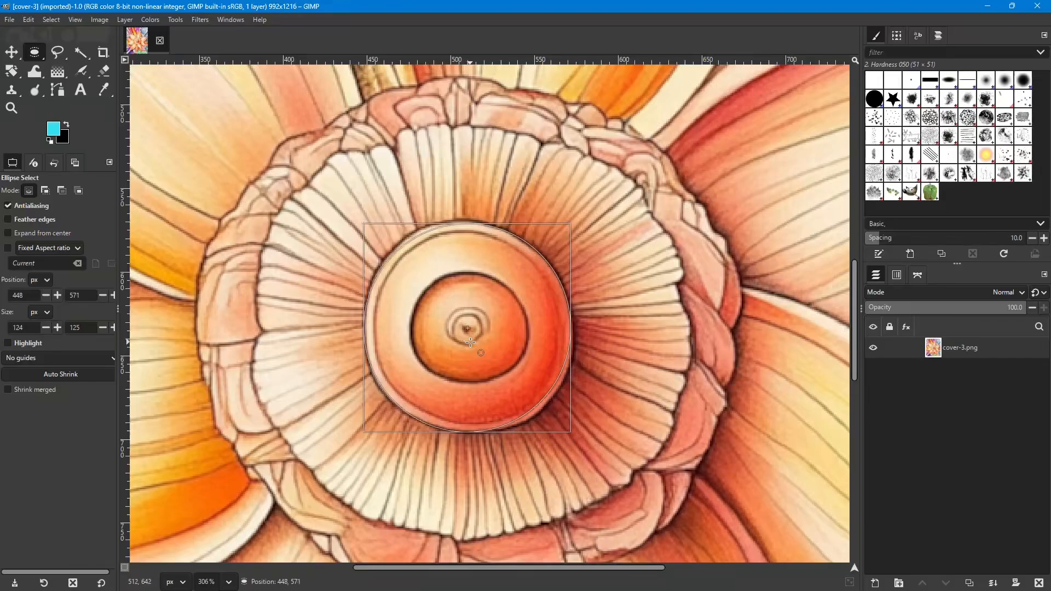
drag(470, 342, 470, 343)
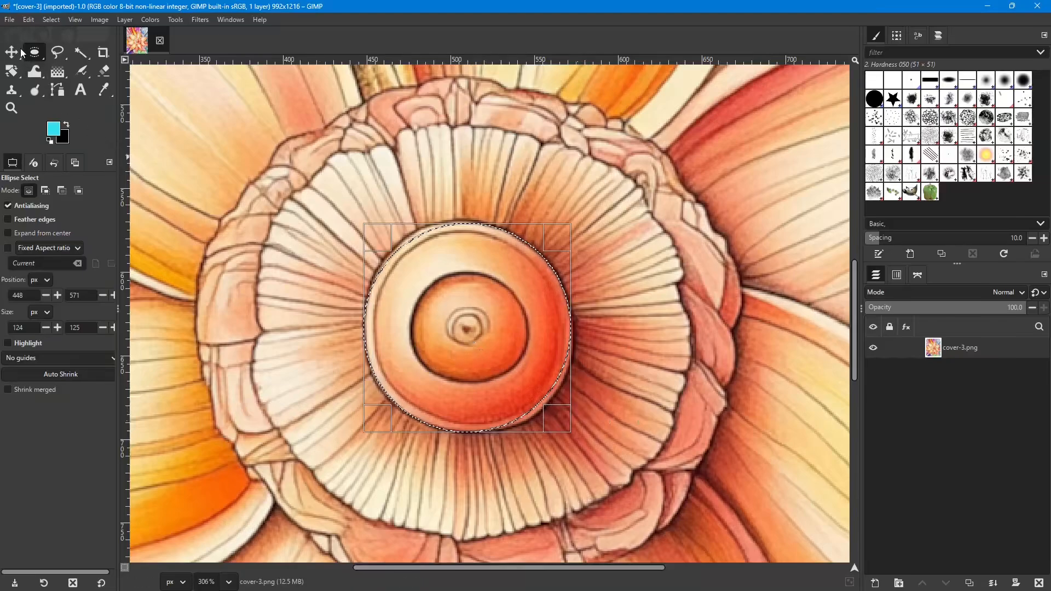
With Free Select in add mode, trace the button's dark outline from its bottom edge around the lower right and up its right side.
right_click(59, 53)
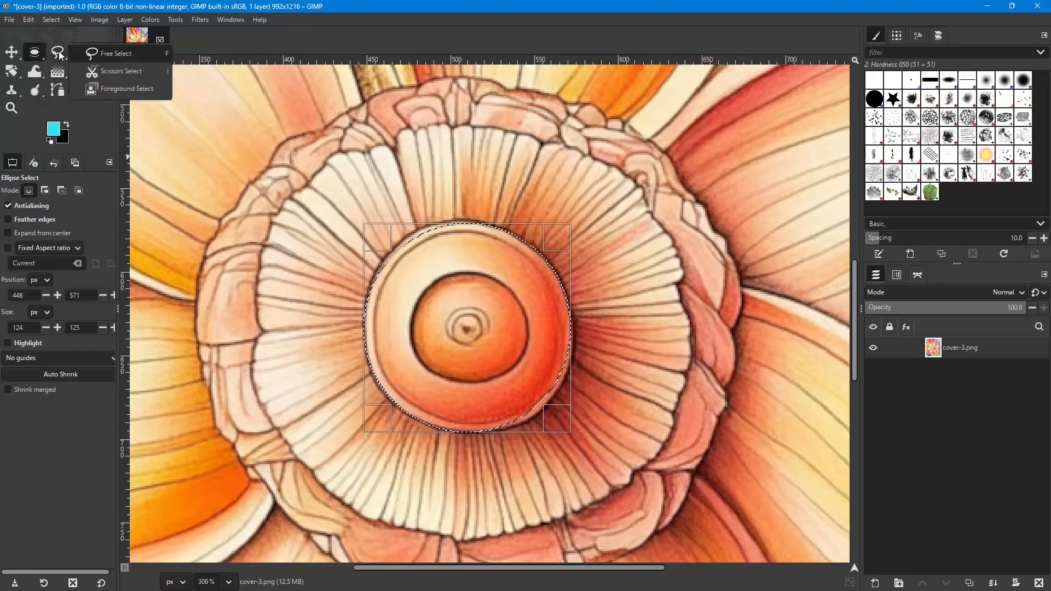
click(94, 55)
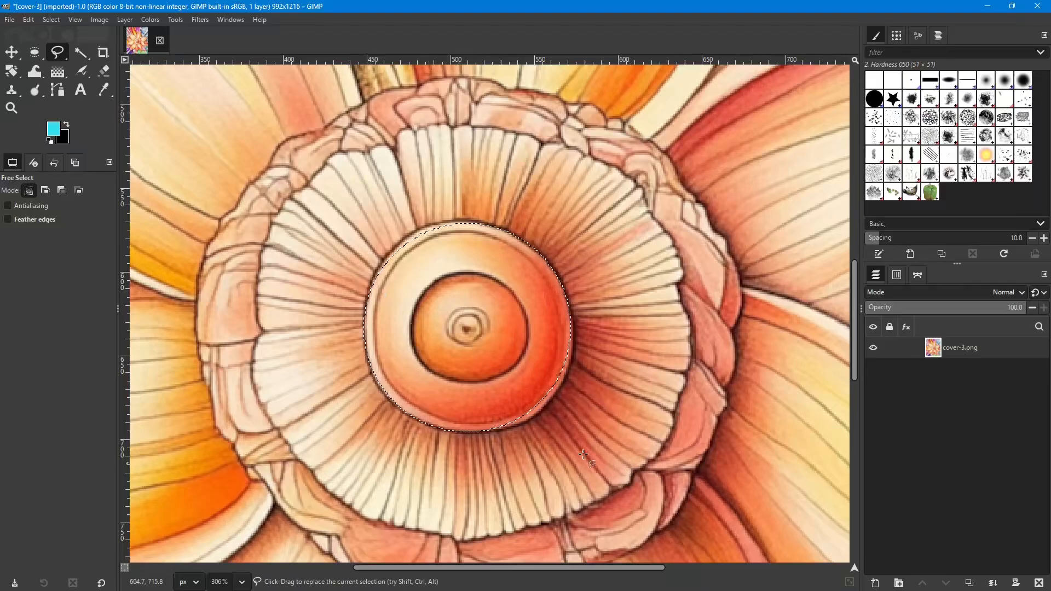
scroll(548, 436, up, 3)
scroll(548, 436, up, 3)
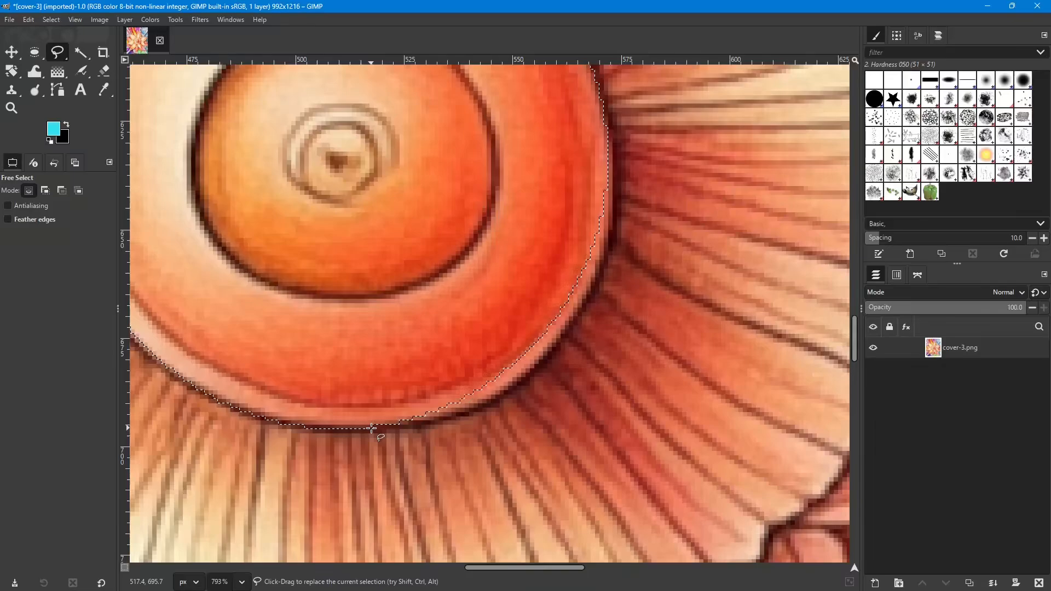
key(shift)
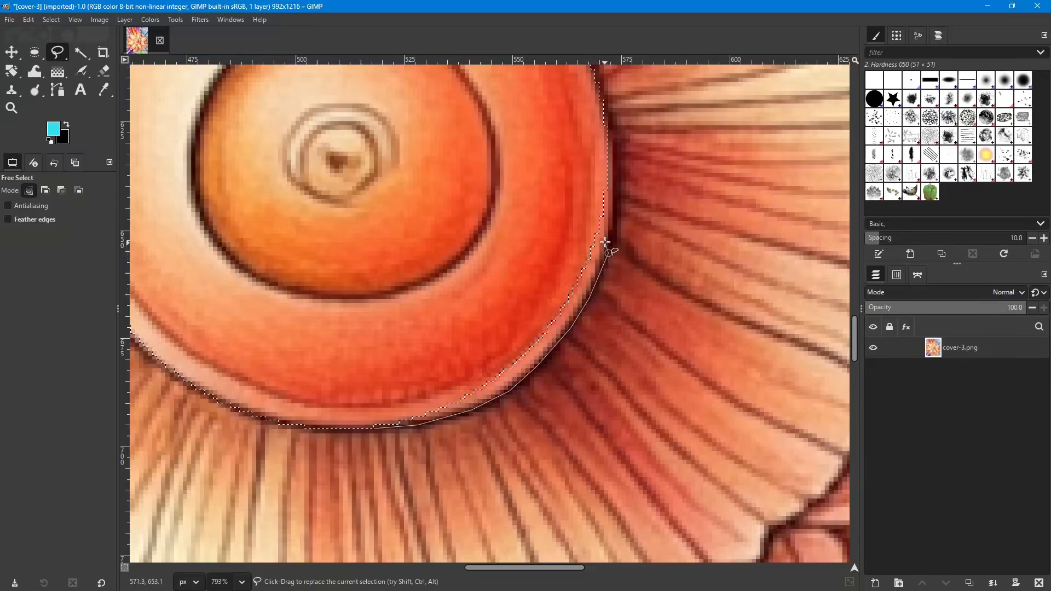
click(617, 211)
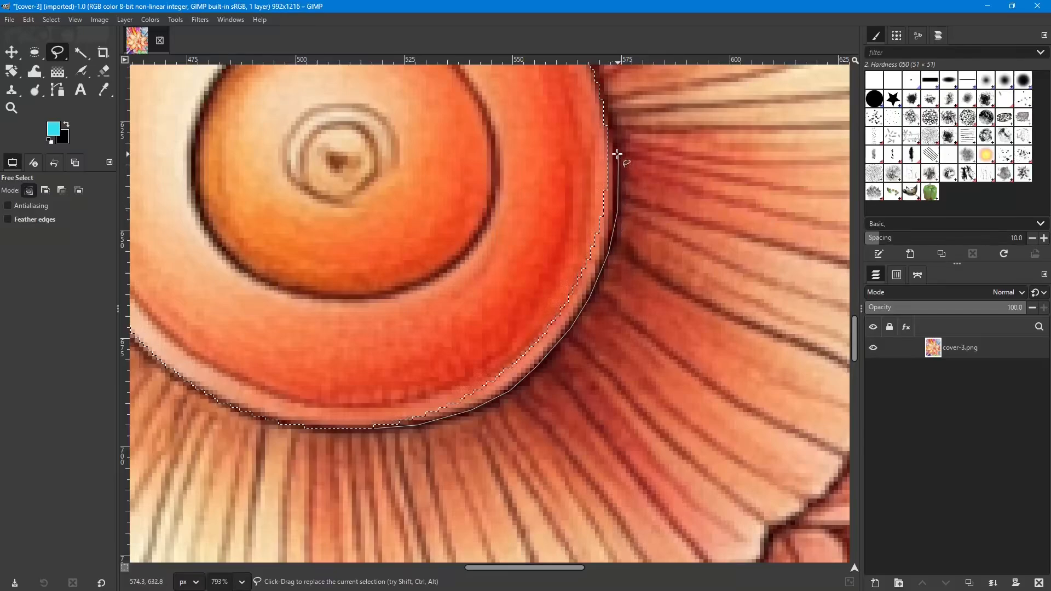
click(617, 153)
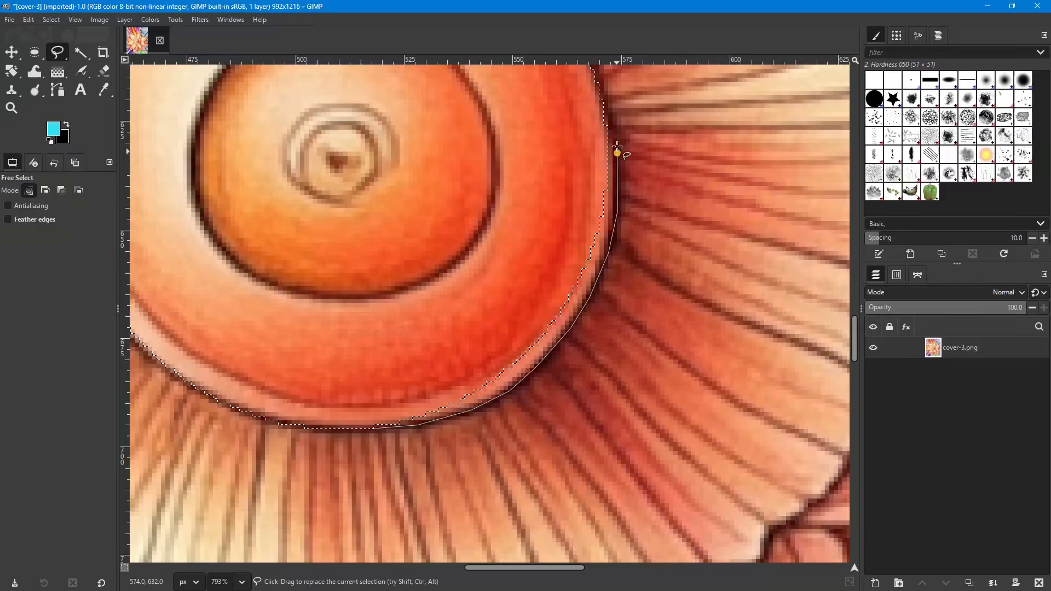
click(610, 109)
Continue the outline to the button's upper-right edge, close it at its starting point and add the enclosed area to the selection.
scroll(609, 109, up, 3)
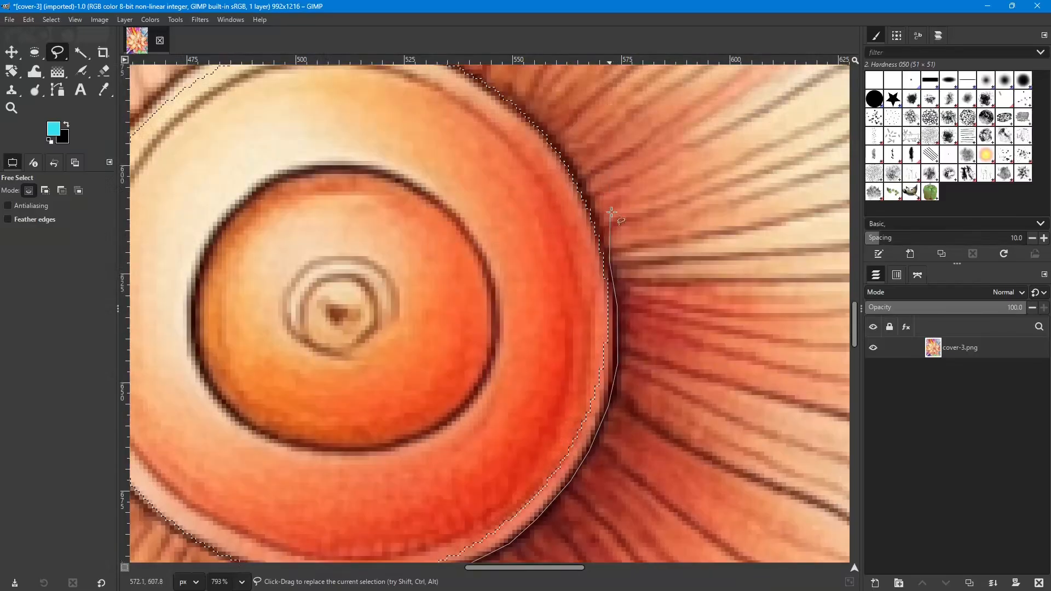
click(596, 220)
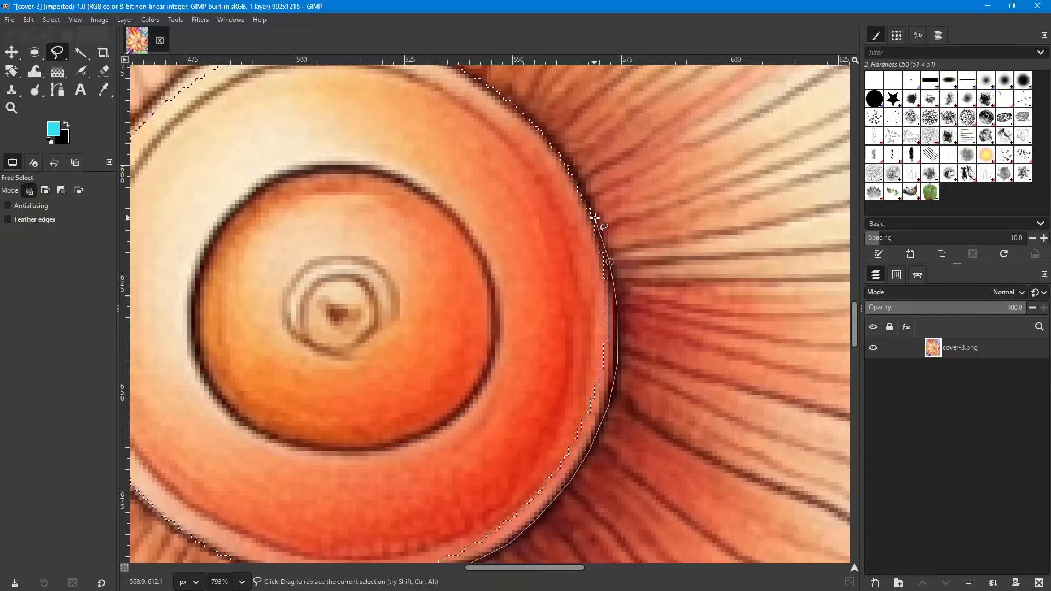
click(595, 217)
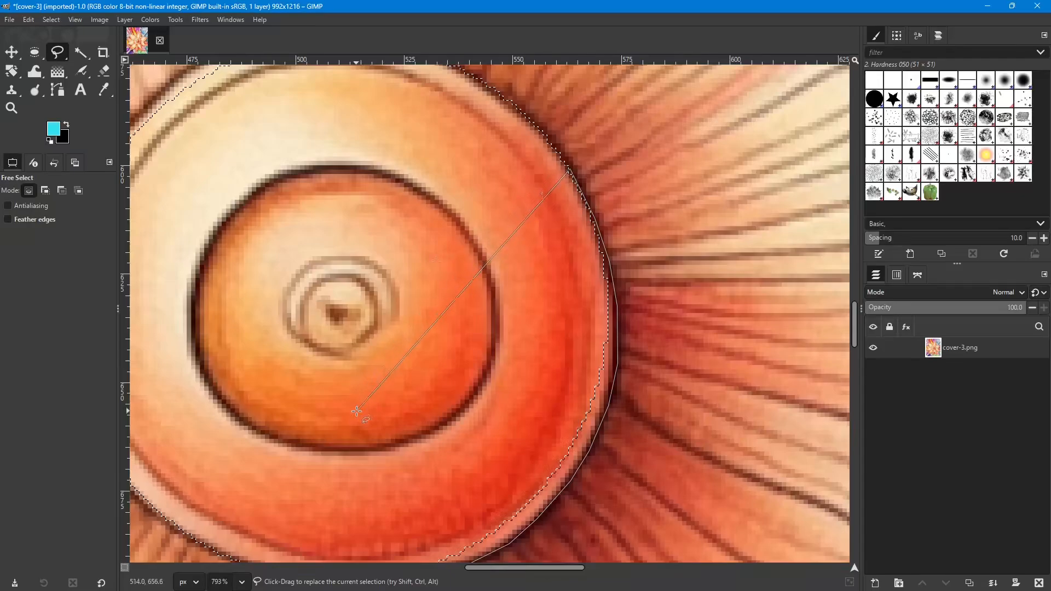
scroll(394, 339, down, 3)
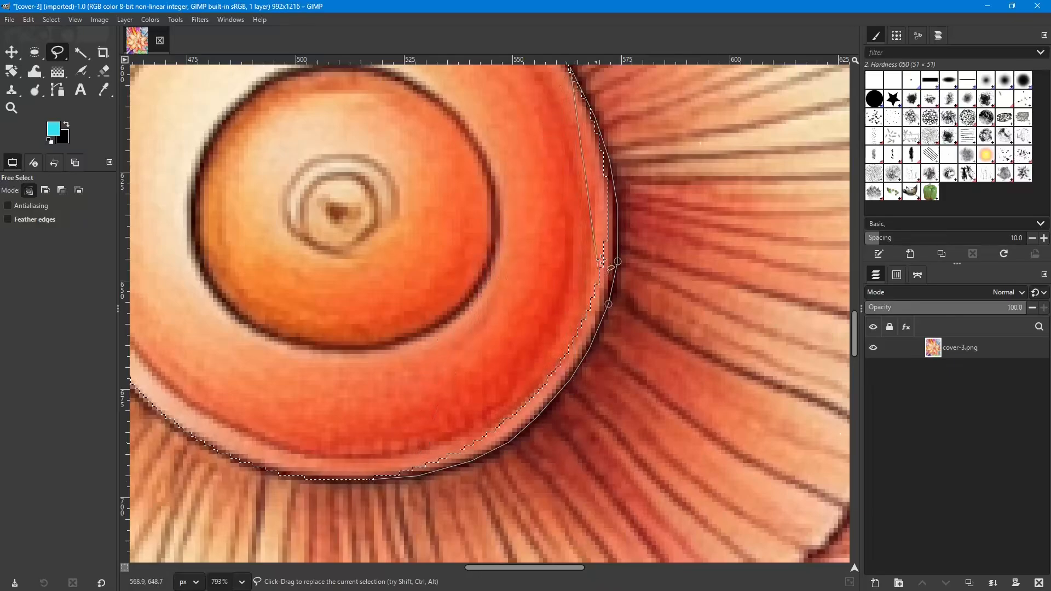
click(372, 479)
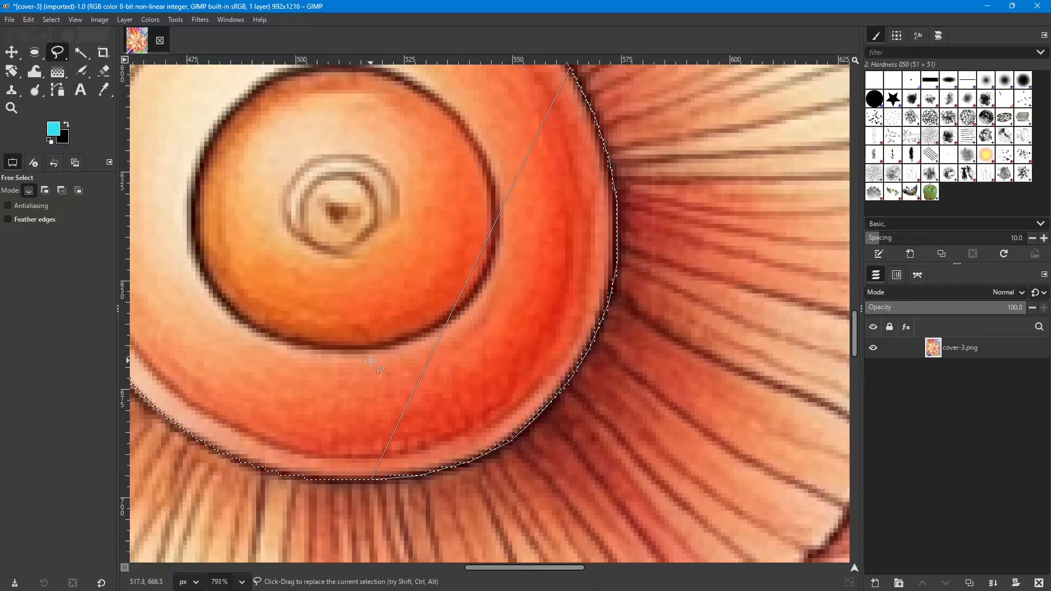
key(Return)
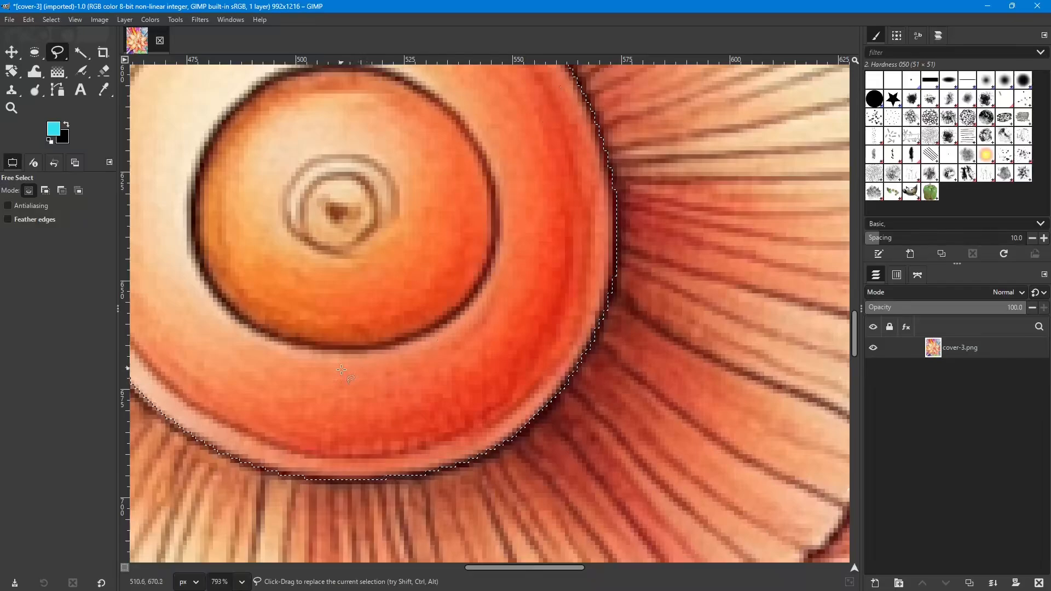
Start a second Free Select outline in add mode at the button's upper-right rim and trace over the top to its upper-left edge.
scroll(371, 361, up, 5)
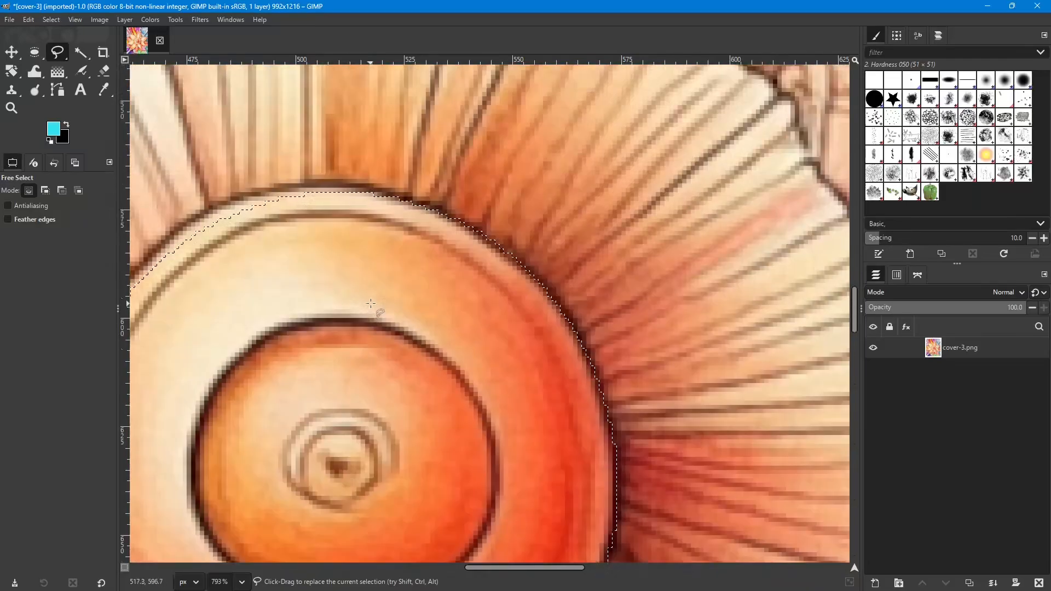
drag(359, 305, 596, 403)
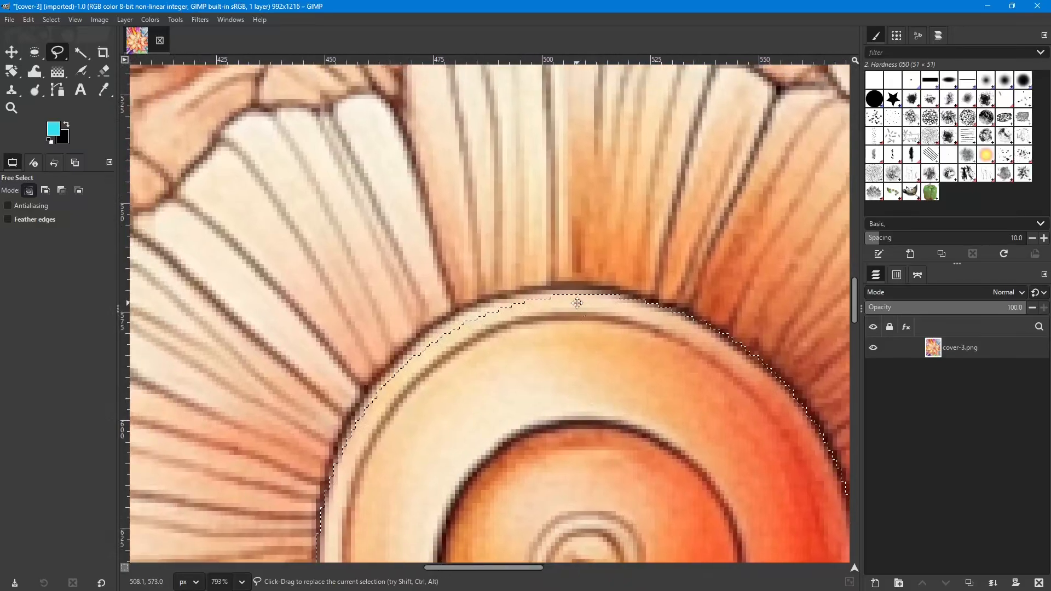
drag(576, 303, 555, 339)
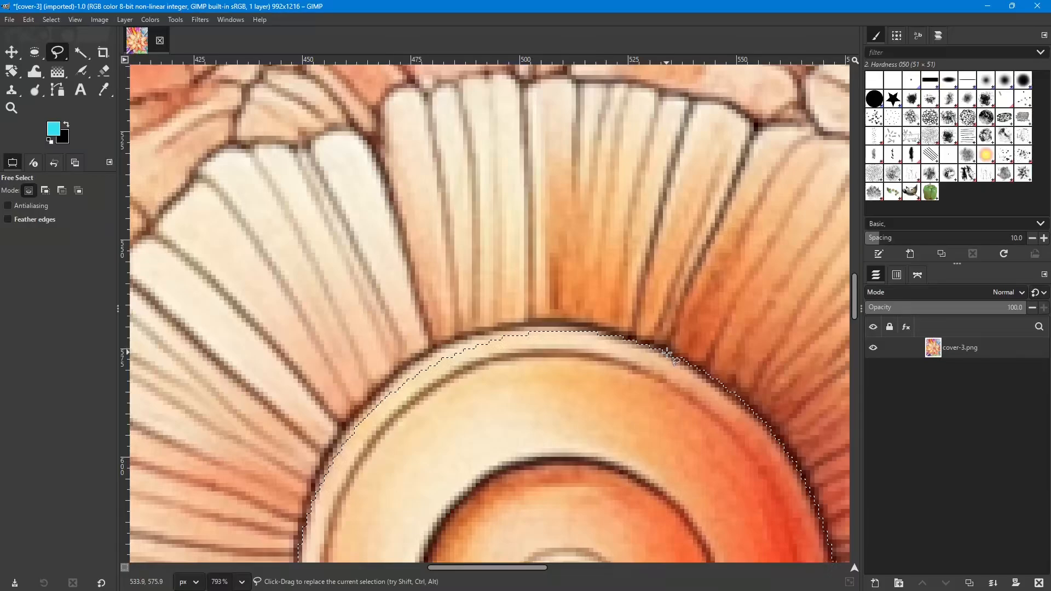
key(shift)
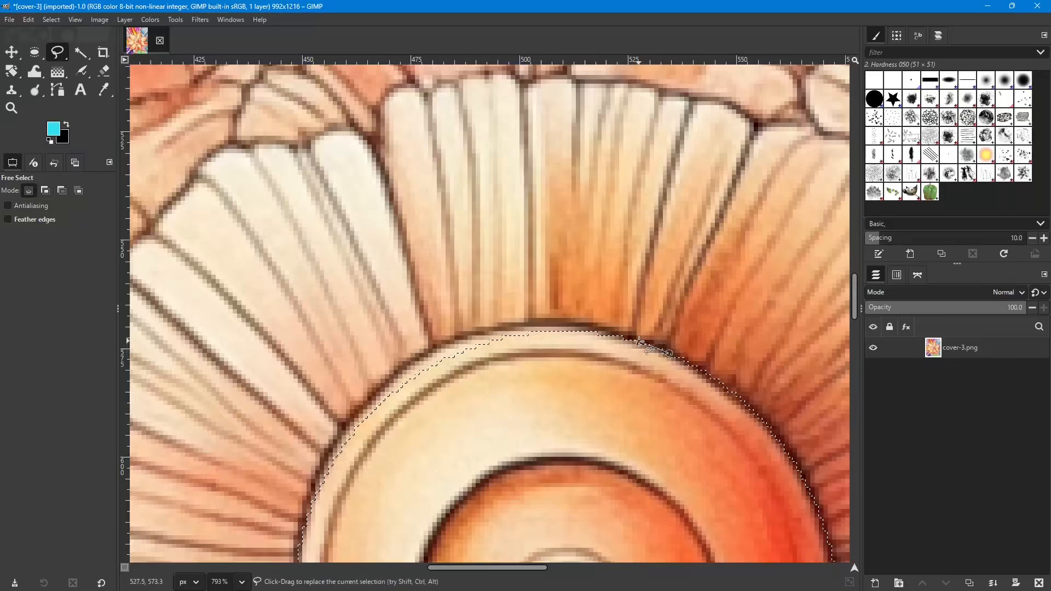
click(553, 322)
click(397, 370)
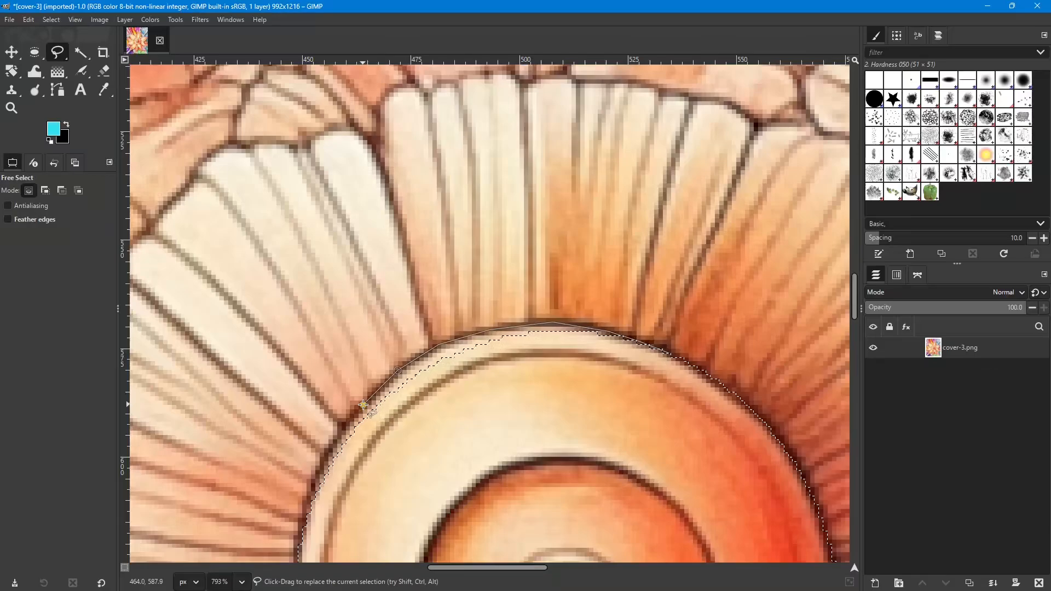
click(332, 445)
Continue the outline down the button's left side and along its lower-left edge, and close it at its start to add it to the selection.
scroll(331, 445, down, 2)
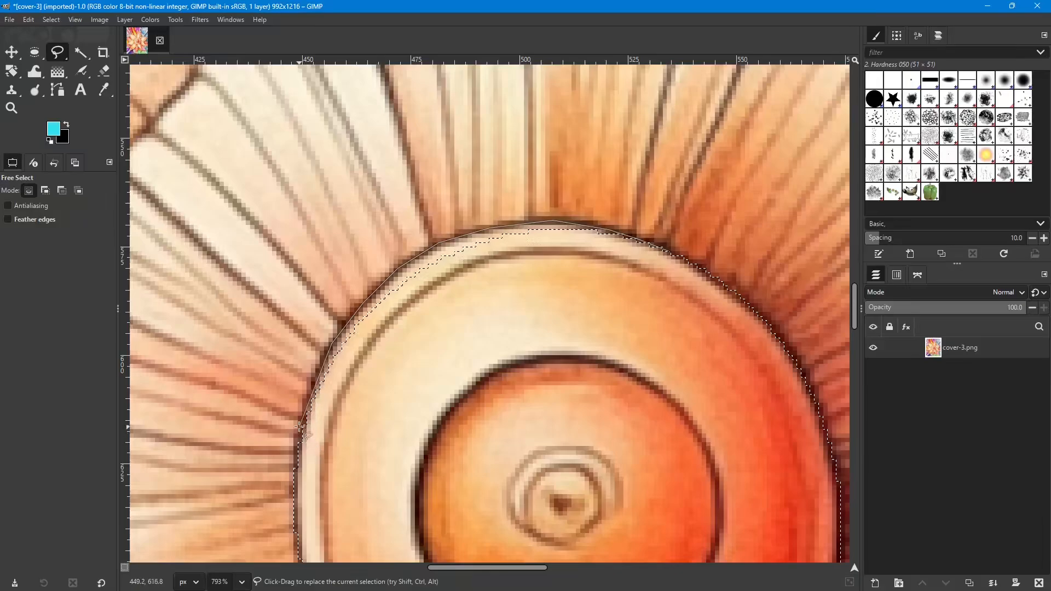
click(305, 405)
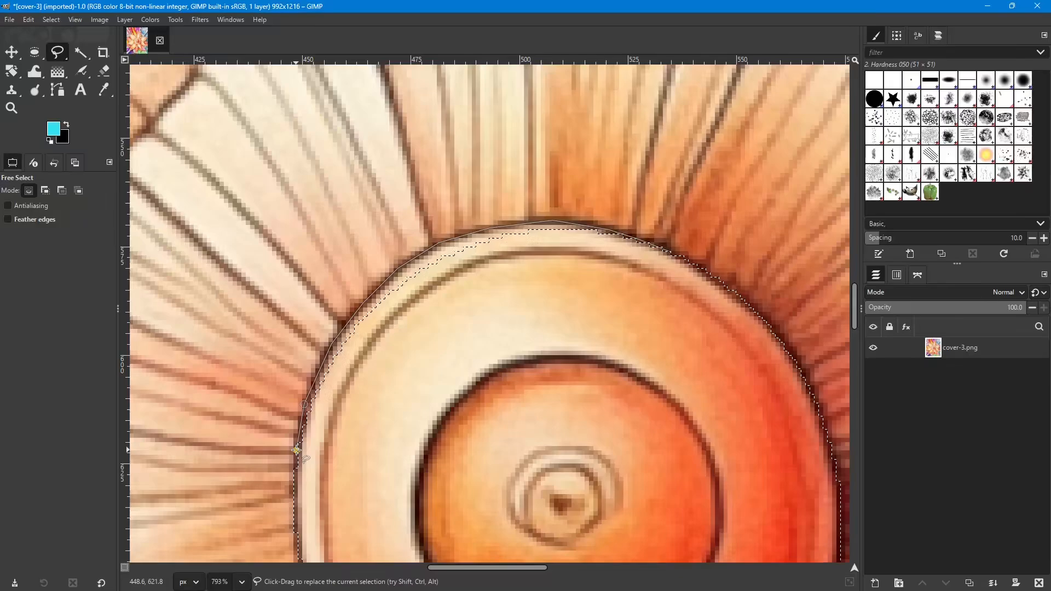
scroll(296, 450, down, 2)
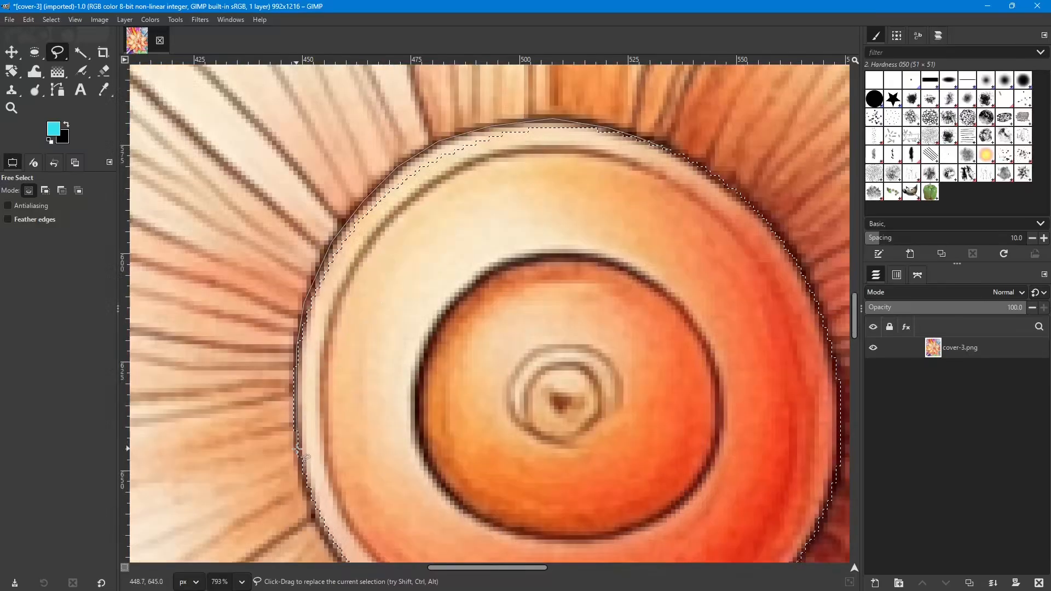
scroll(297, 448, down, 2)
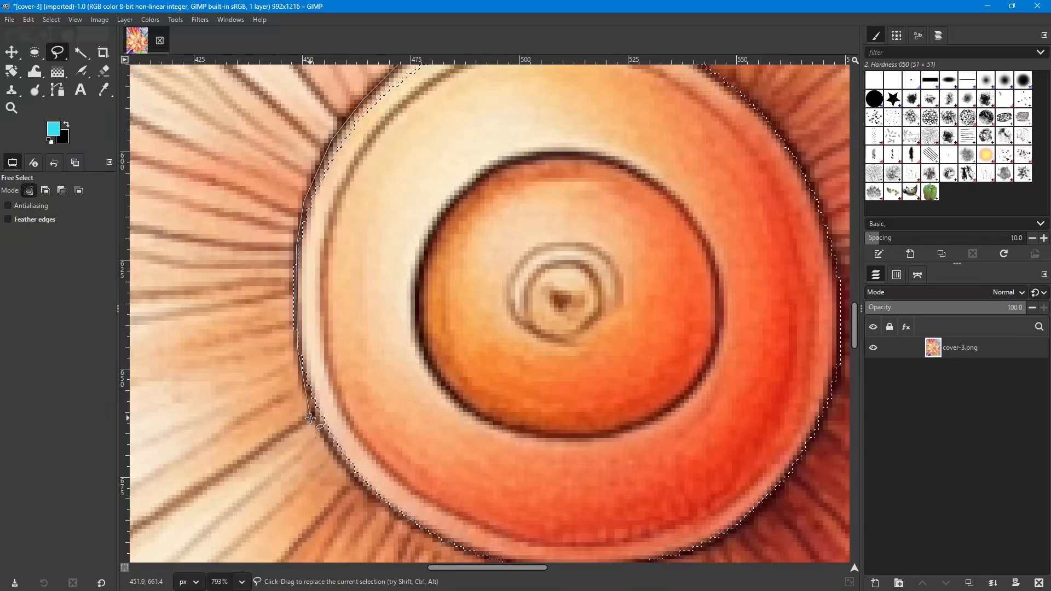
scroll(329, 449, down, 1)
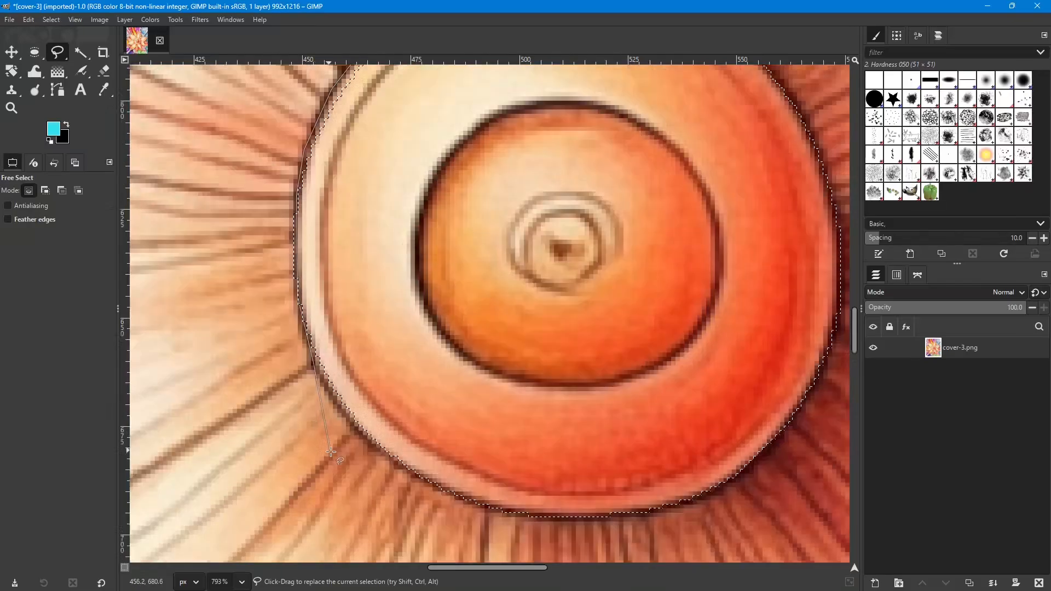
click(360, 436)
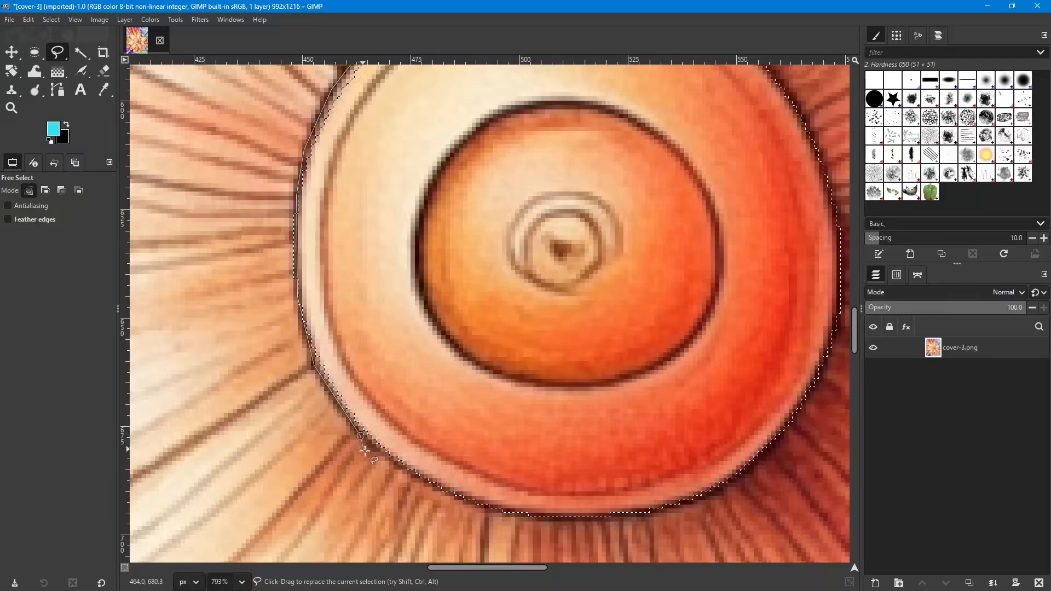
click(398, 463)
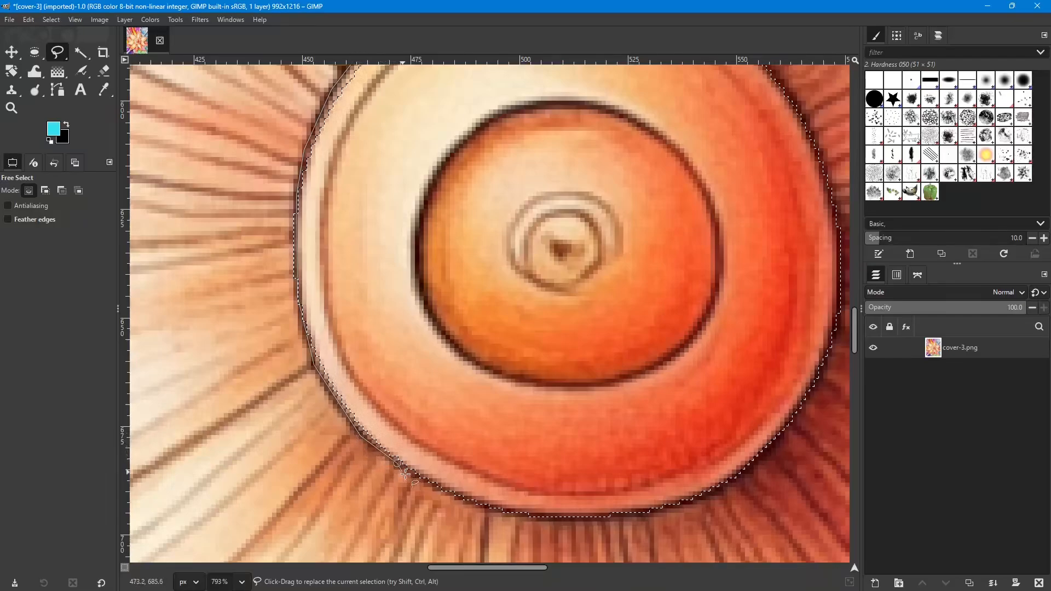
click(438, 489)
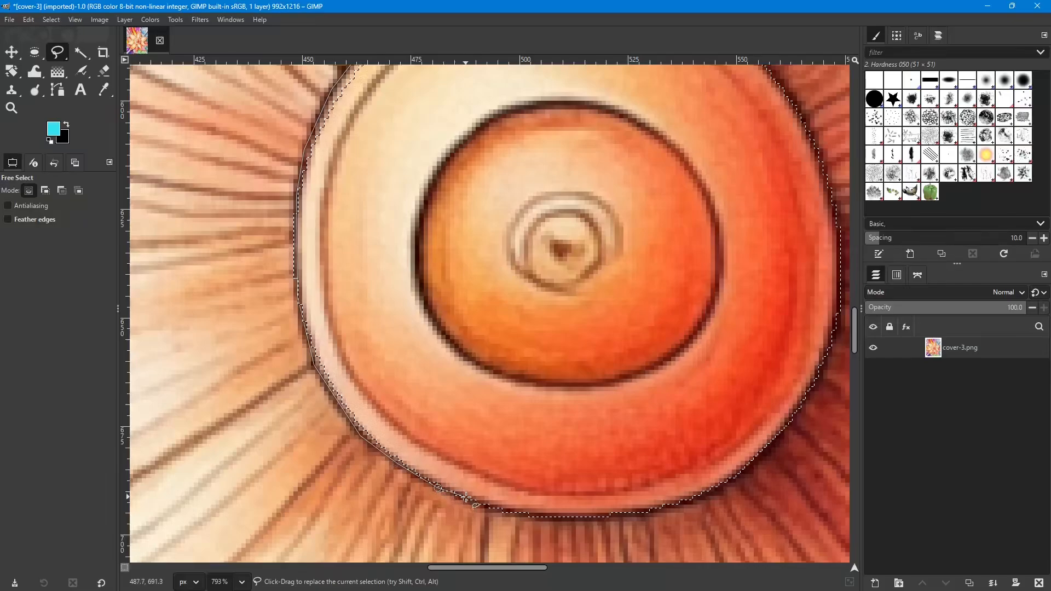
click(466, 497)
scroll(603, 378, up, 3)
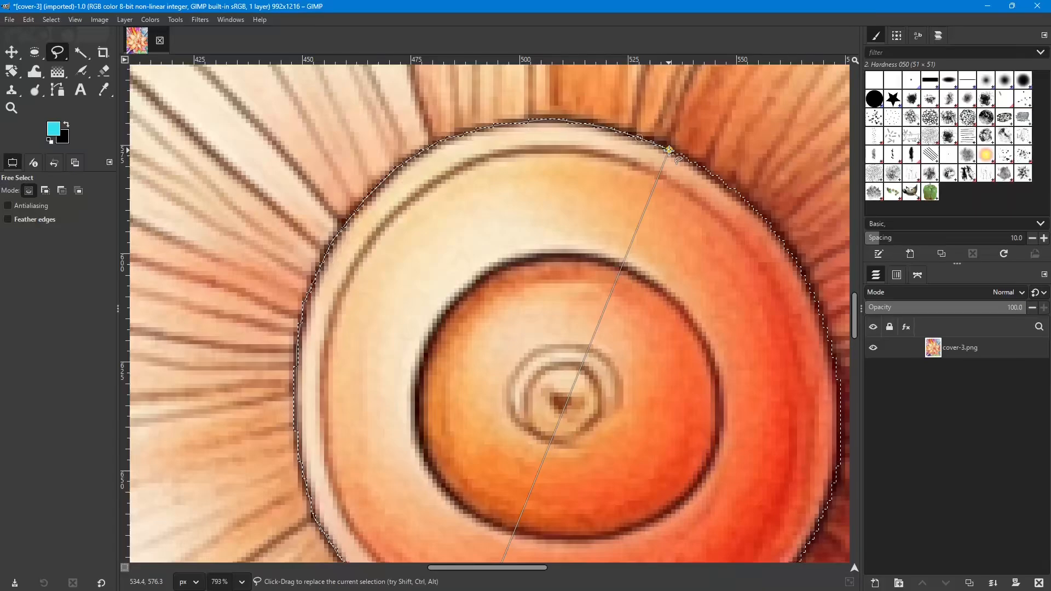
key(Escape)
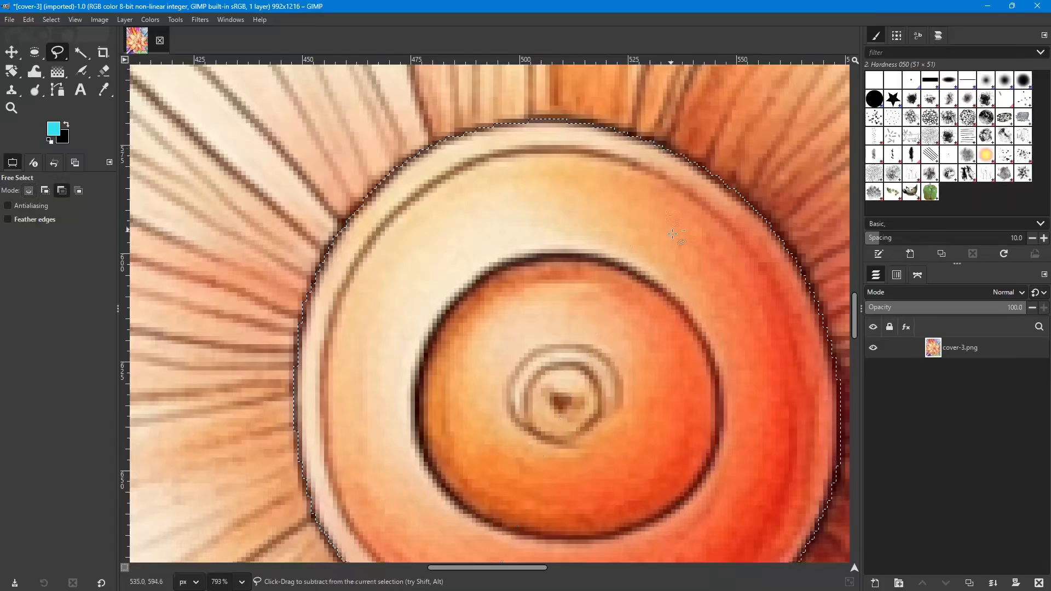
Check how closely the selection follows the button's dark outline all the way around, close up and within the whole flower centre.
scroll(672, 242, down, 2)
ctrl+scroll(672, 242, down, 1)
scroll(673, 251, down, 3)
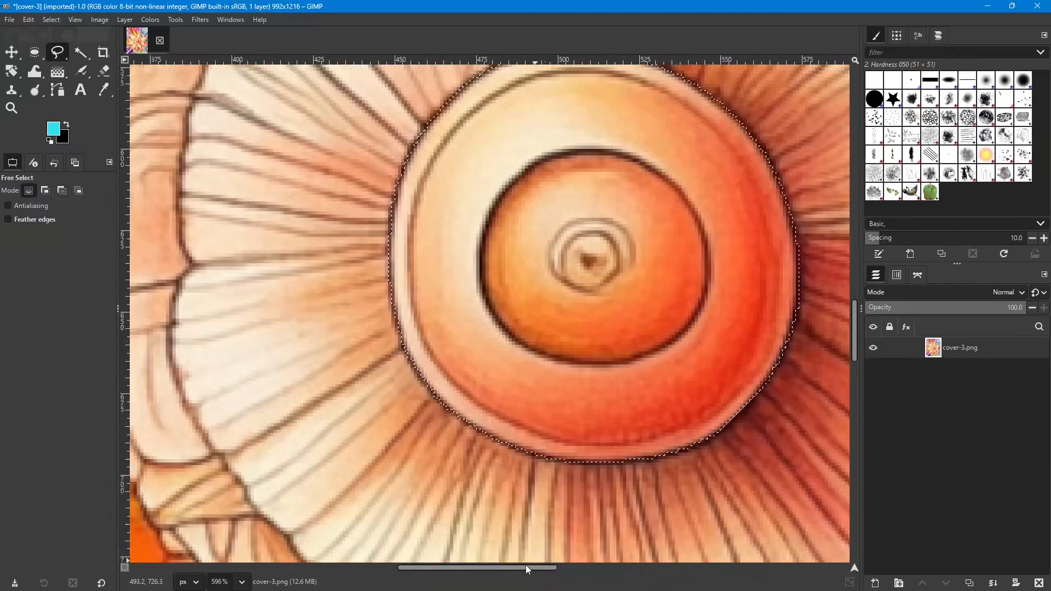
drag(526, 566, 567, 565)
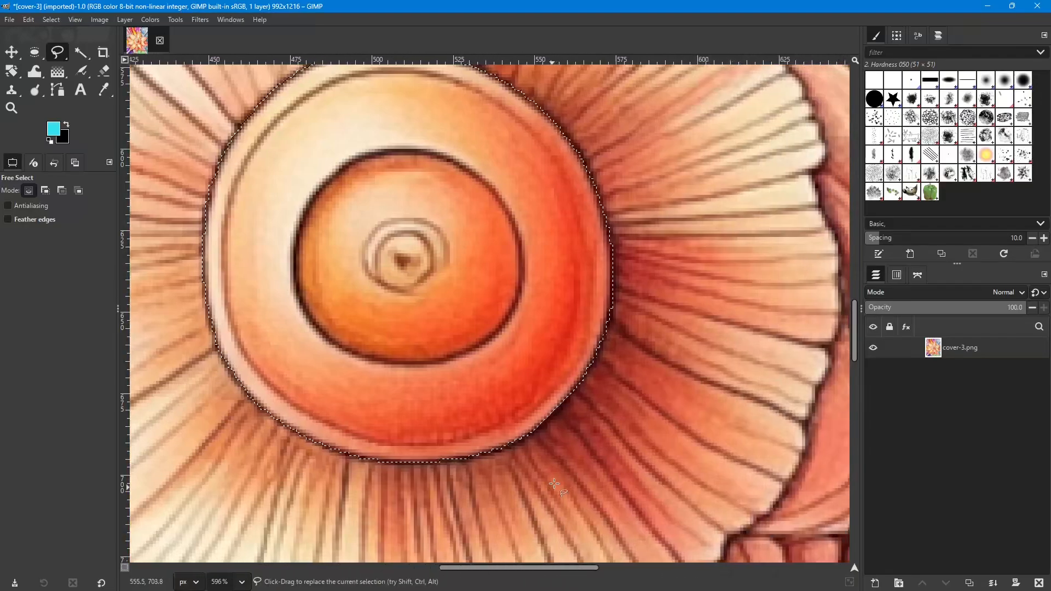
scroll(557, 478, up, 1)
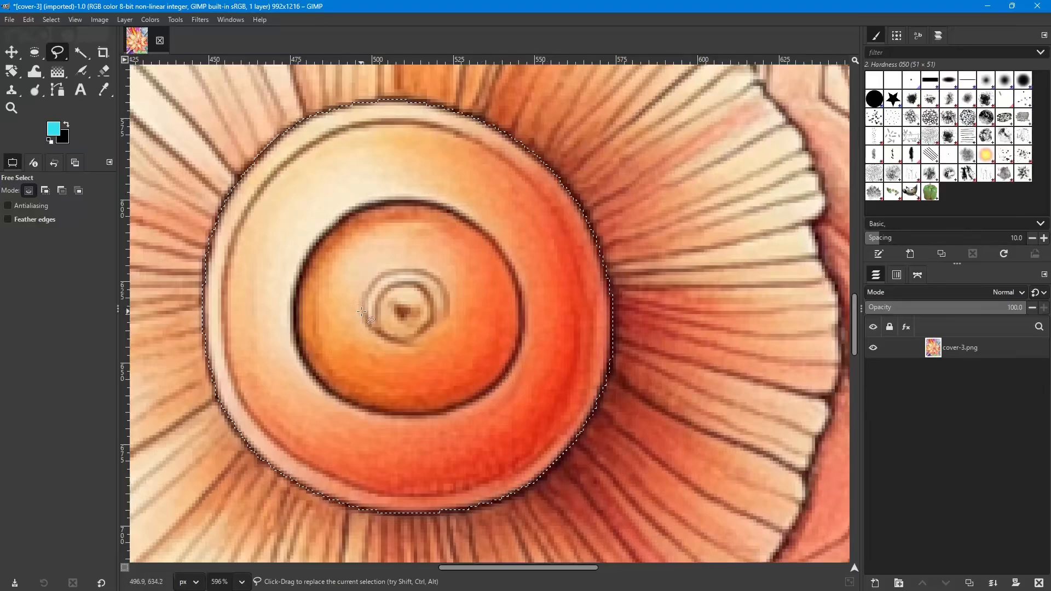
scroll(361, 312, down, 3)
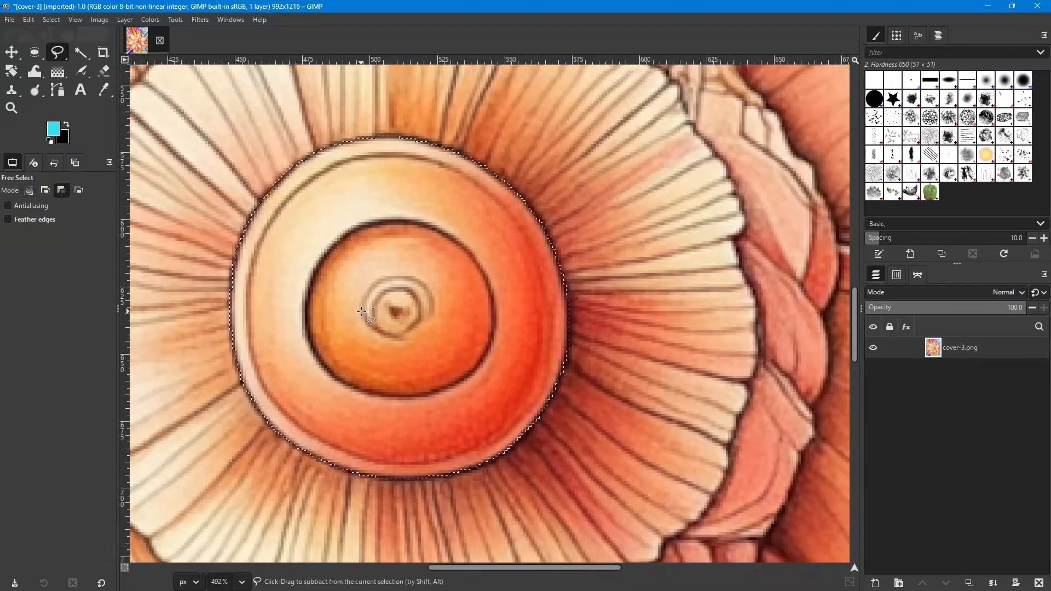
scroll(361, 312, down, 1)
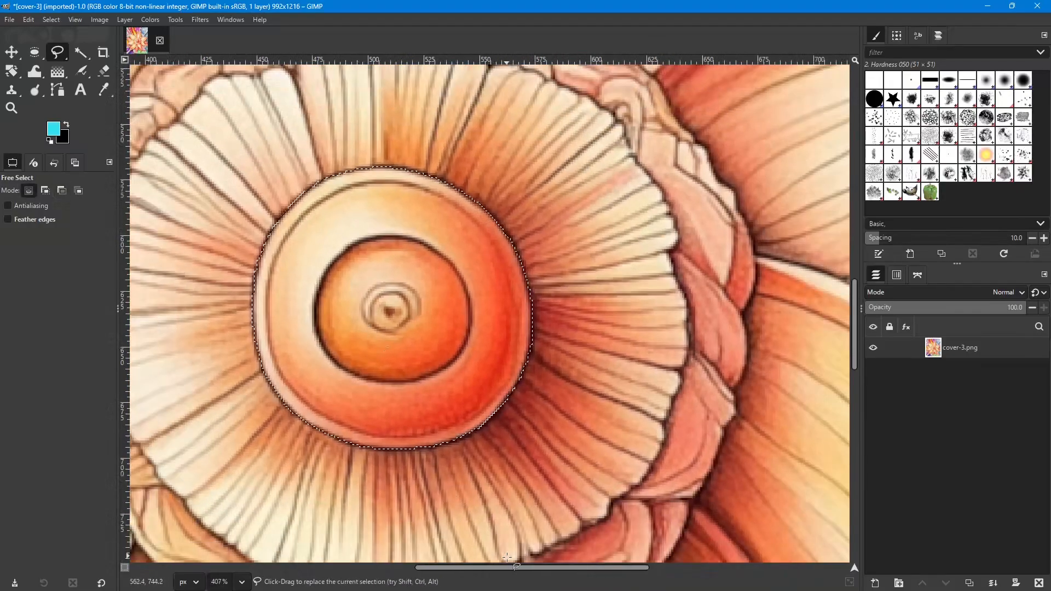
drag(514, 567, 472, 568)
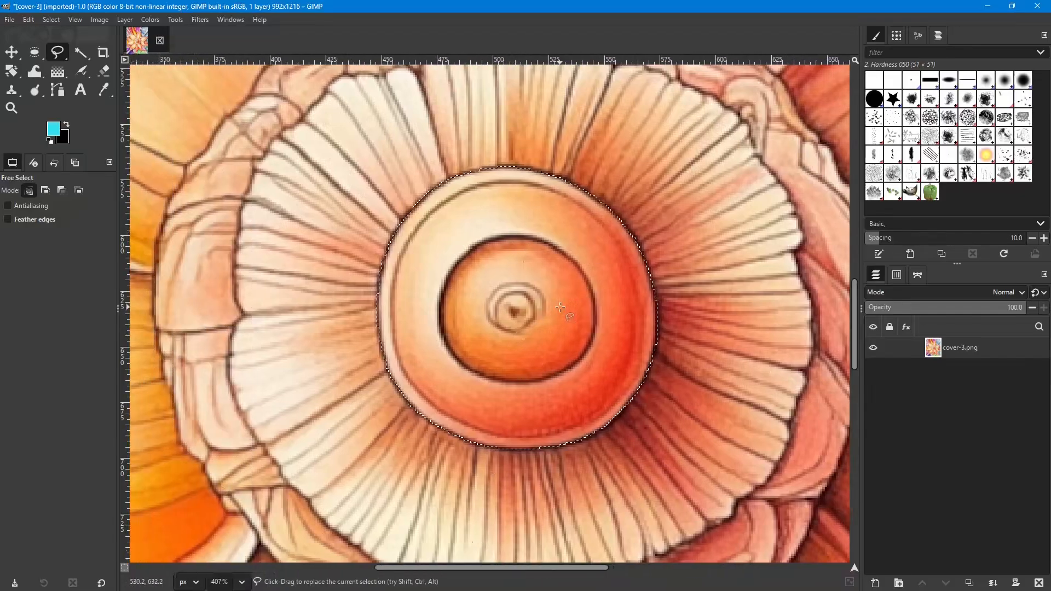
scroll(560, 306, down, 1)
scroll(560, 307, down, 1)
scroll(520, 187, down, 2)
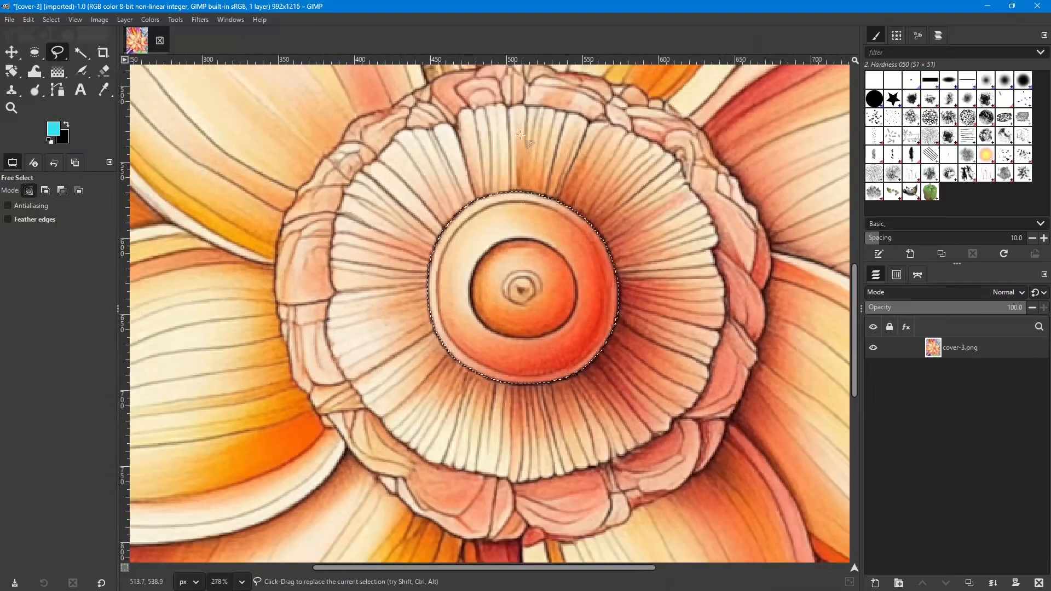
scroll(711, 282, up, 1)
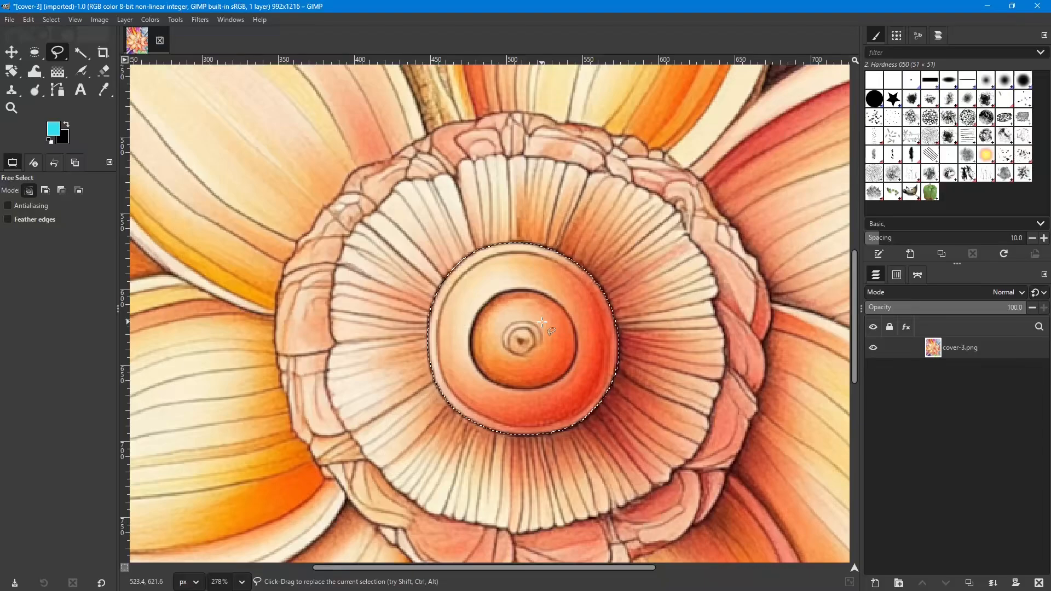
Start a Hue-Saturation adjustment on the selected flower centre and shift its hue to about -152.6.
click(153, 20)
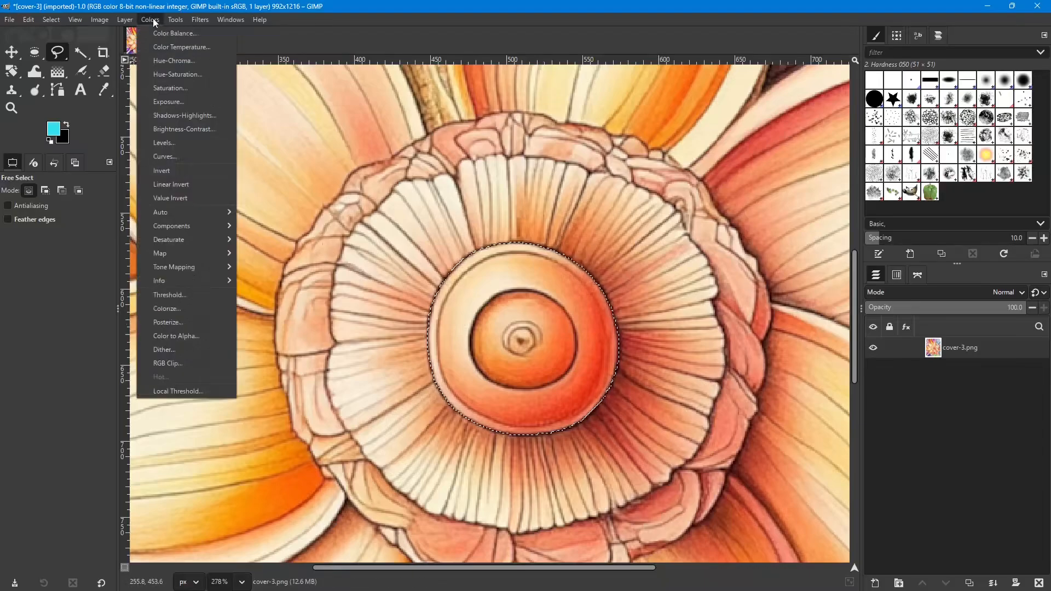
click(165, 73)
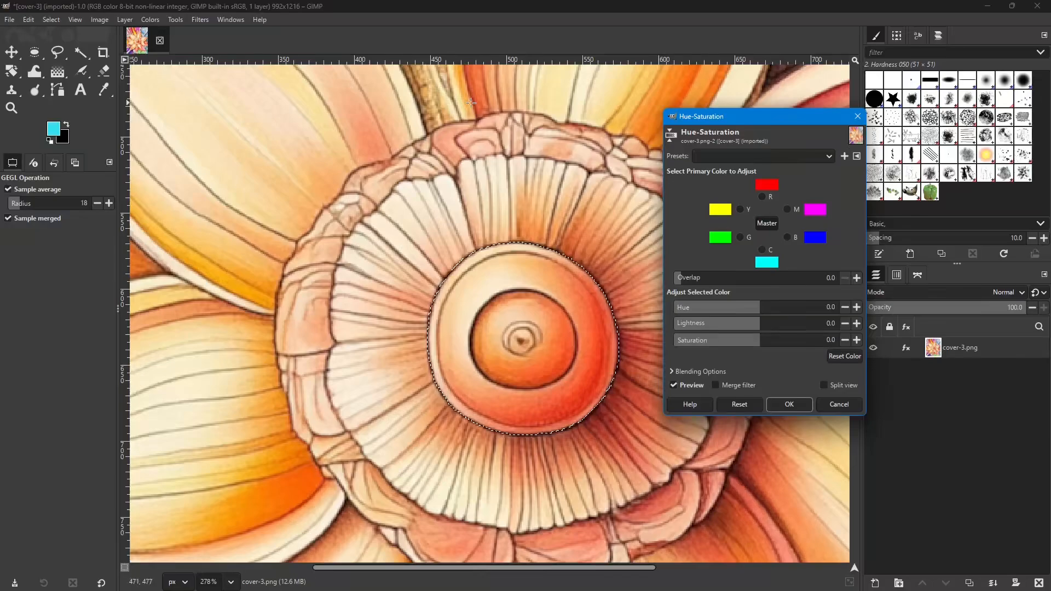
drag(795, 118, 927, 166)
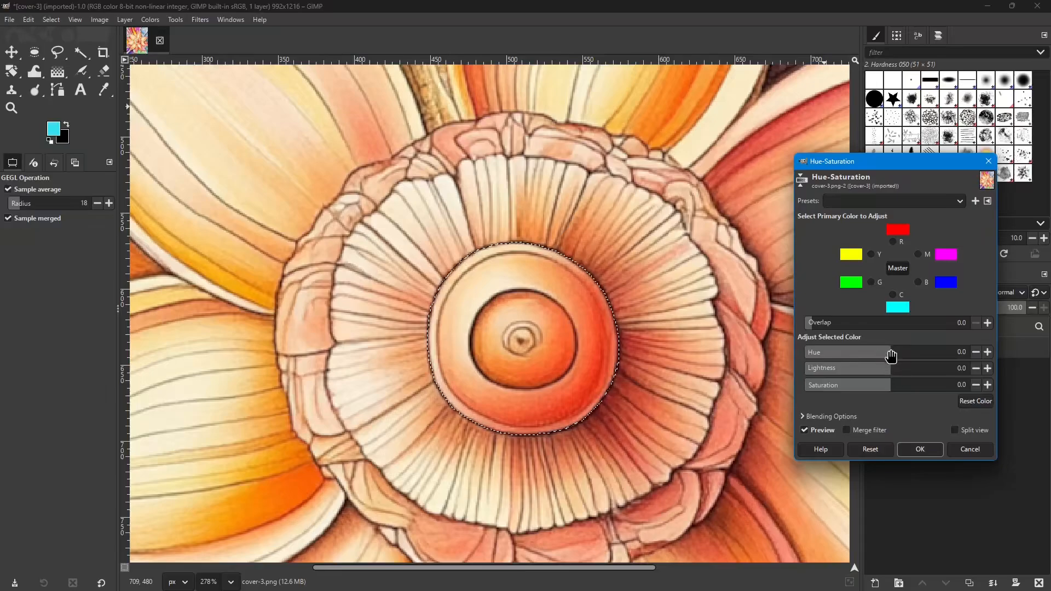
drag(889, 350, 820, 354)
scroll(531, 371, down, 8)
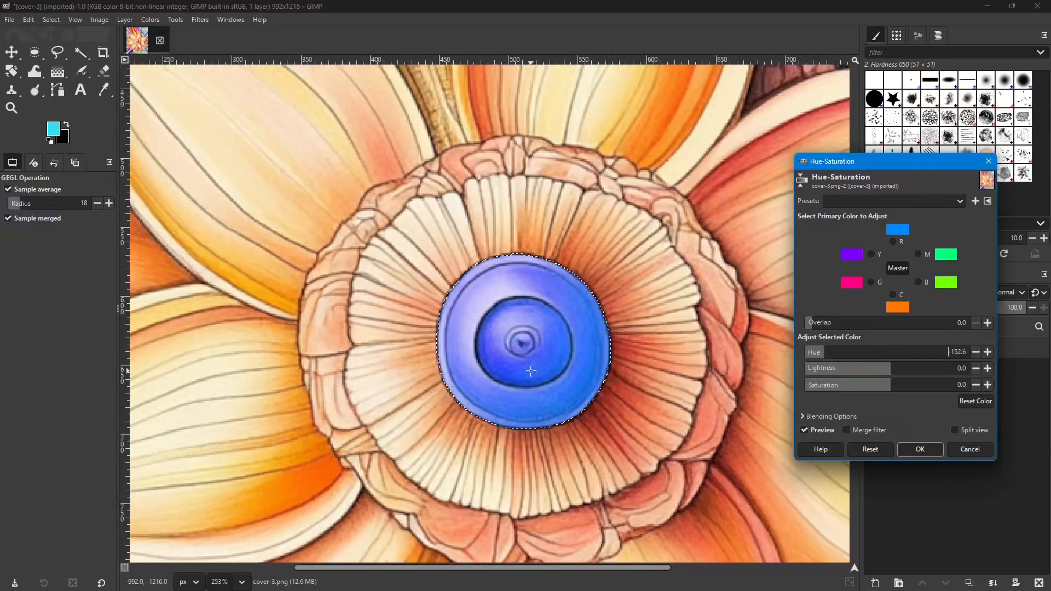
scroll(531, 371, down, 4)
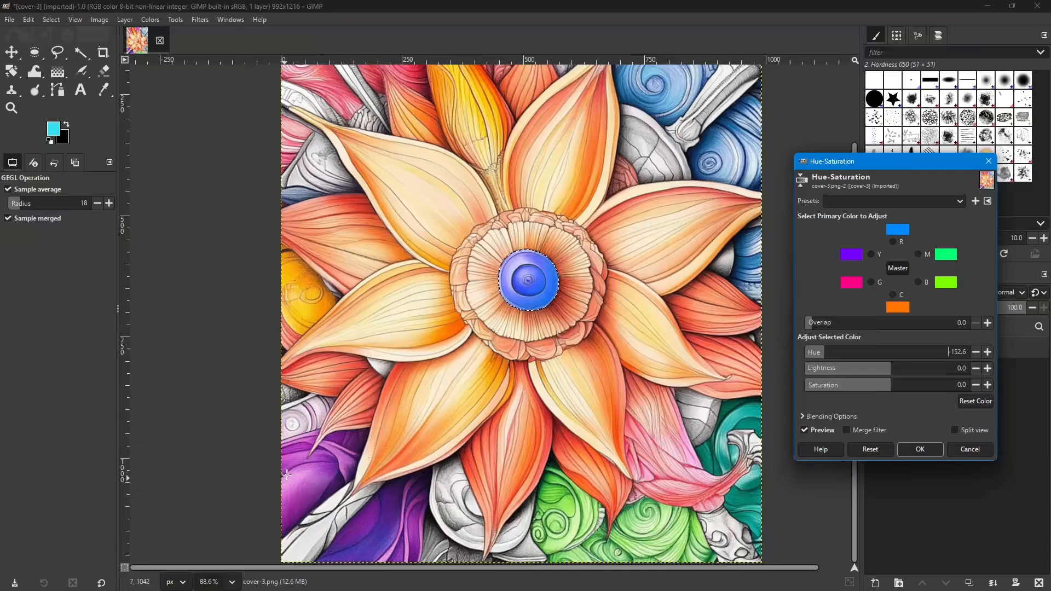
Set the flower centre's hue shift to about -102.8, apply the adjustment and clear the selection.
drag(833, 356, 836, 351)
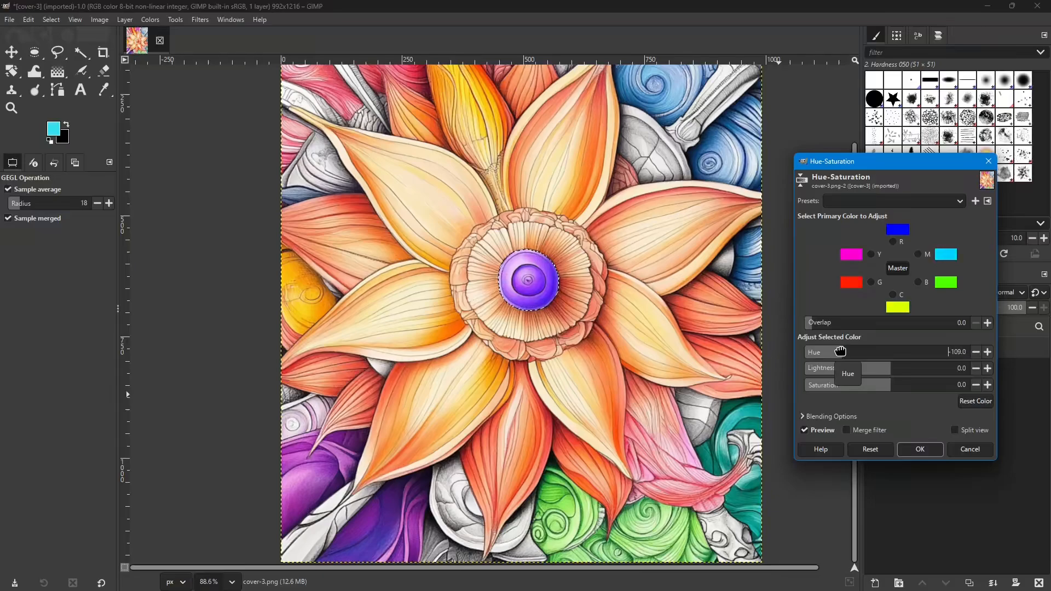
drag(840, 351, 843, 352)
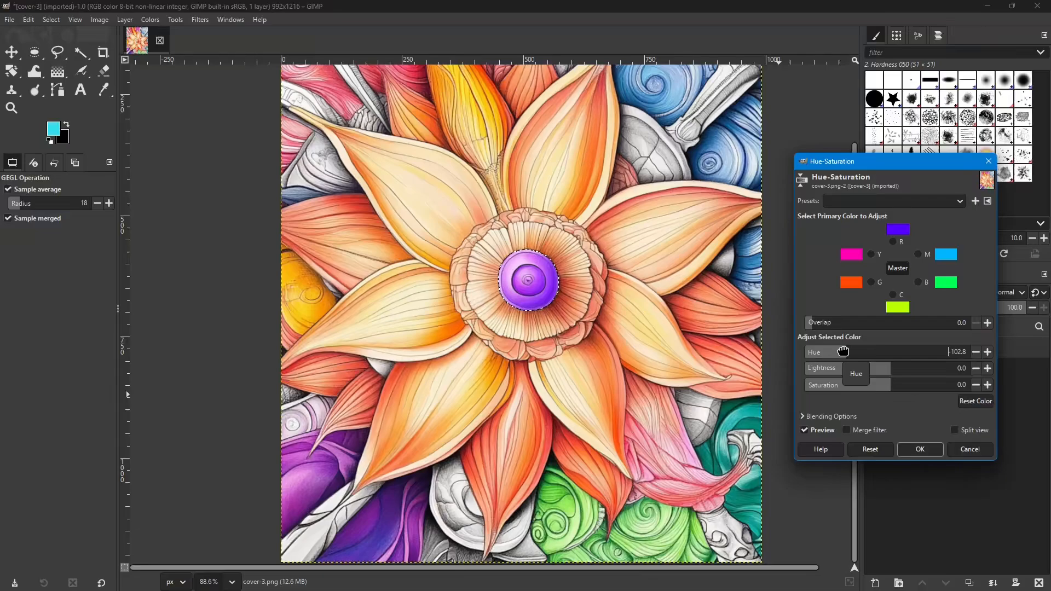
click(920, 450)
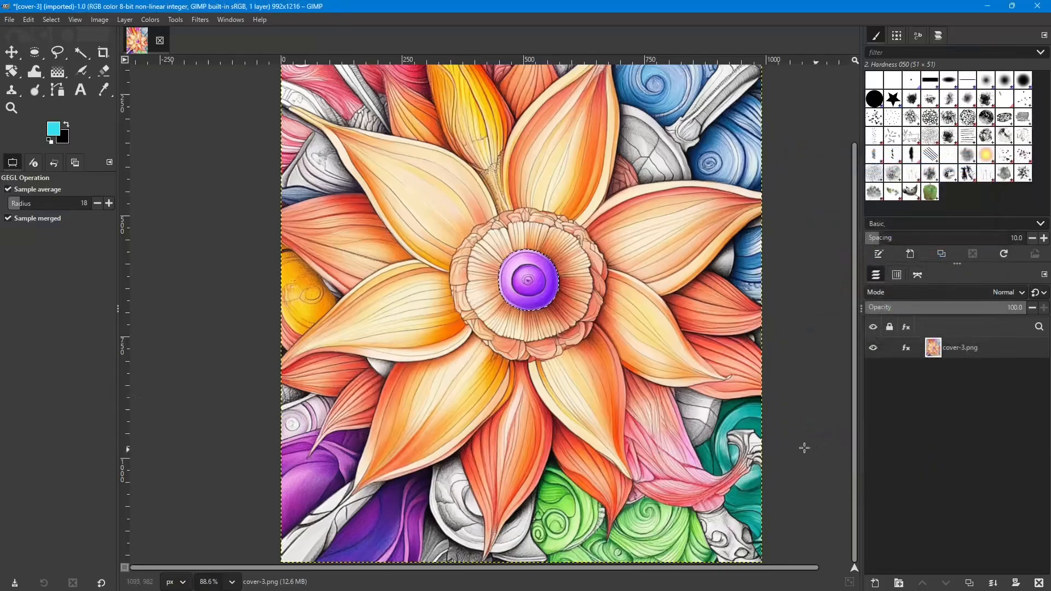
scroll(672, 394, down, 1)
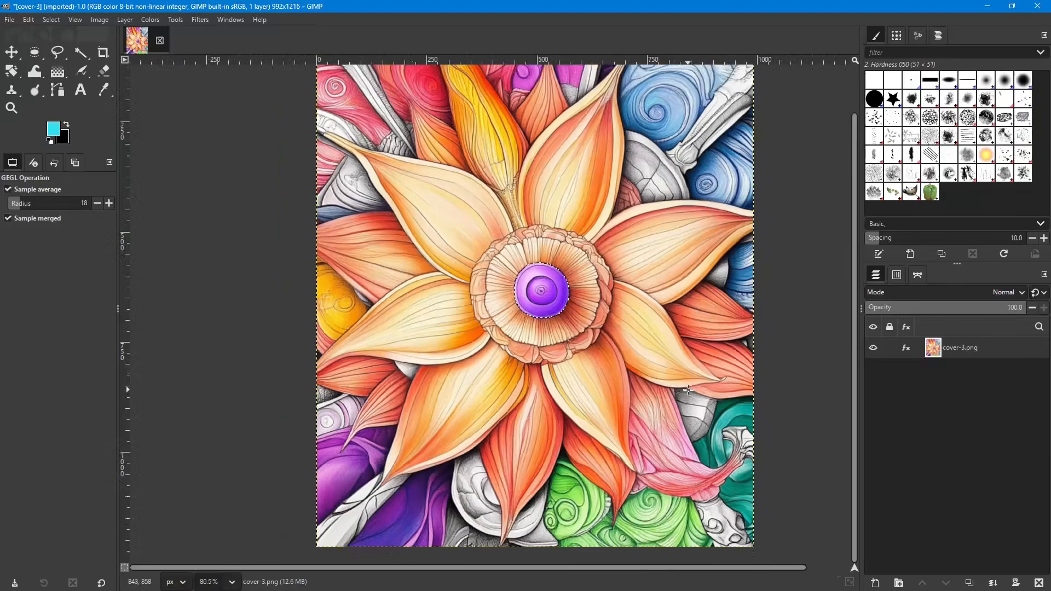
key(ctrl+shift+a)
Start a Hue-Saturation adjustment on the whole image and shift the green primary's hue to about -114.
click(151, 23)
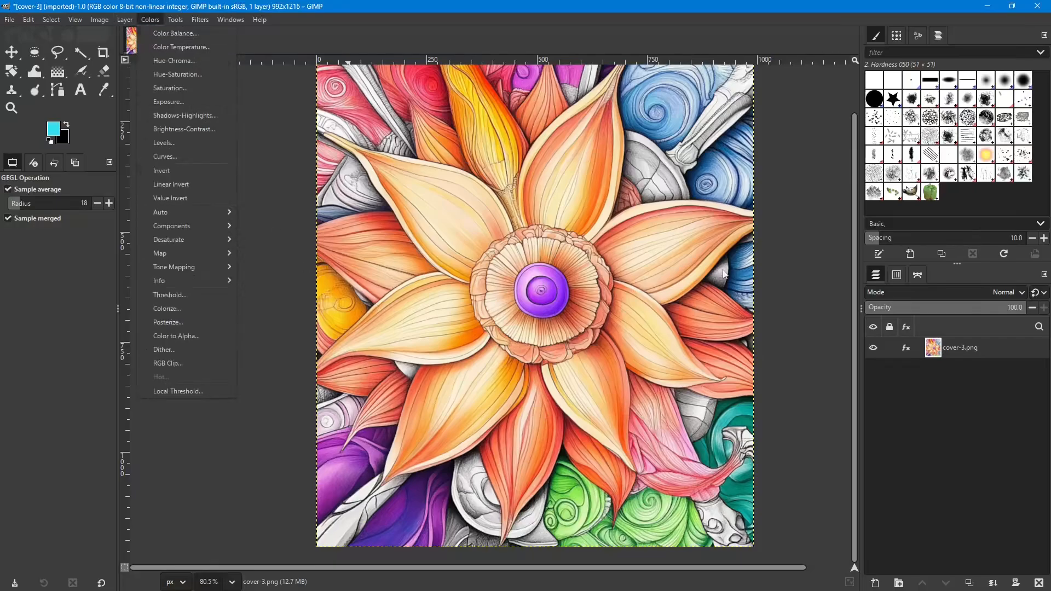
click(768, 7)
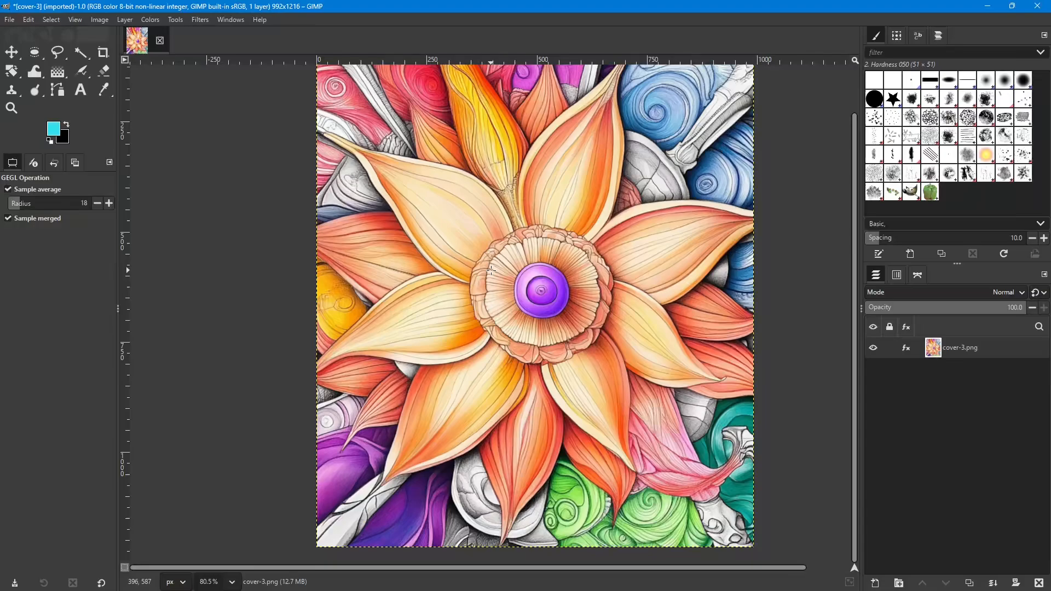
click(150, 21)
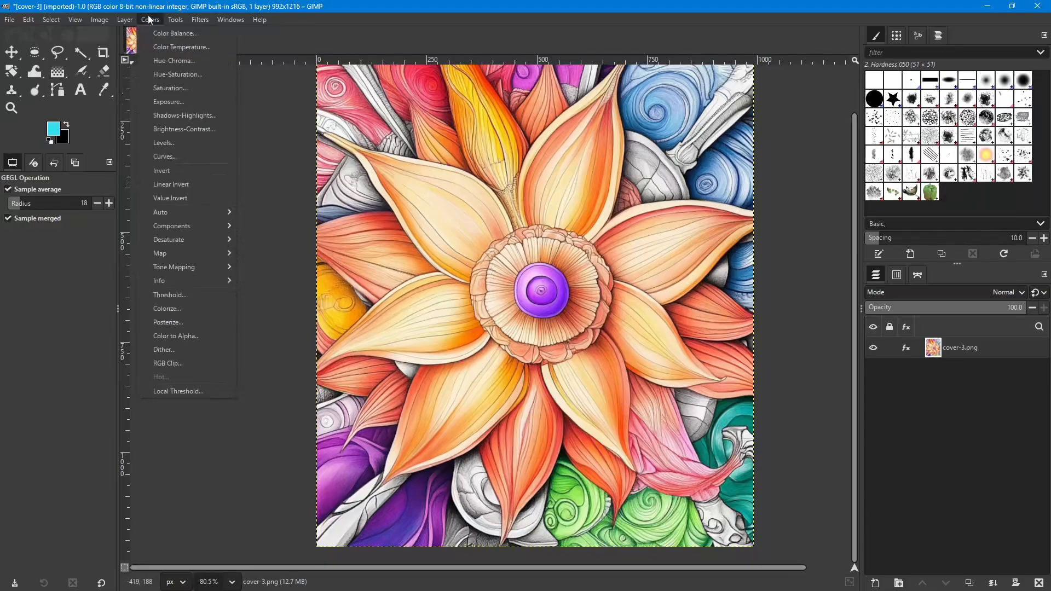
click(164, 75)
drag(951, 168, 221, 100)
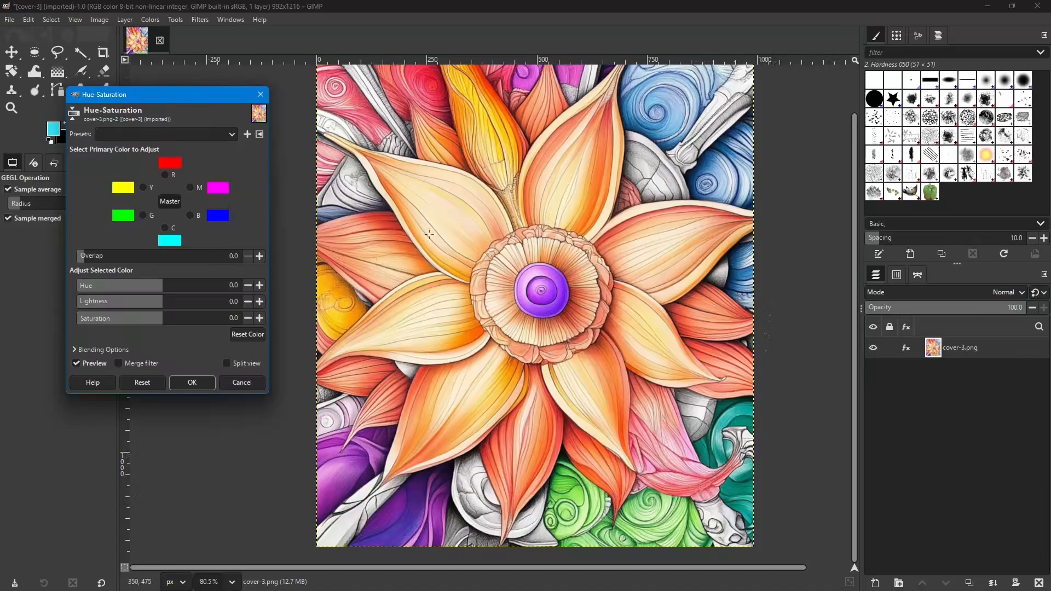
click(144, 216)
drag(185, 95, 193, 75)
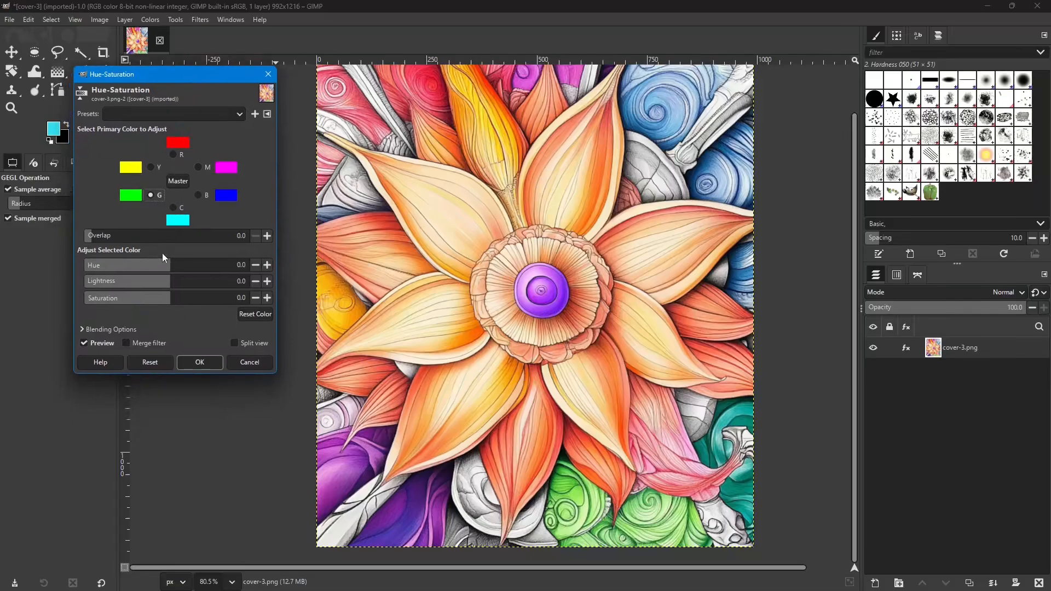
drag(169, 268, 165, 267)
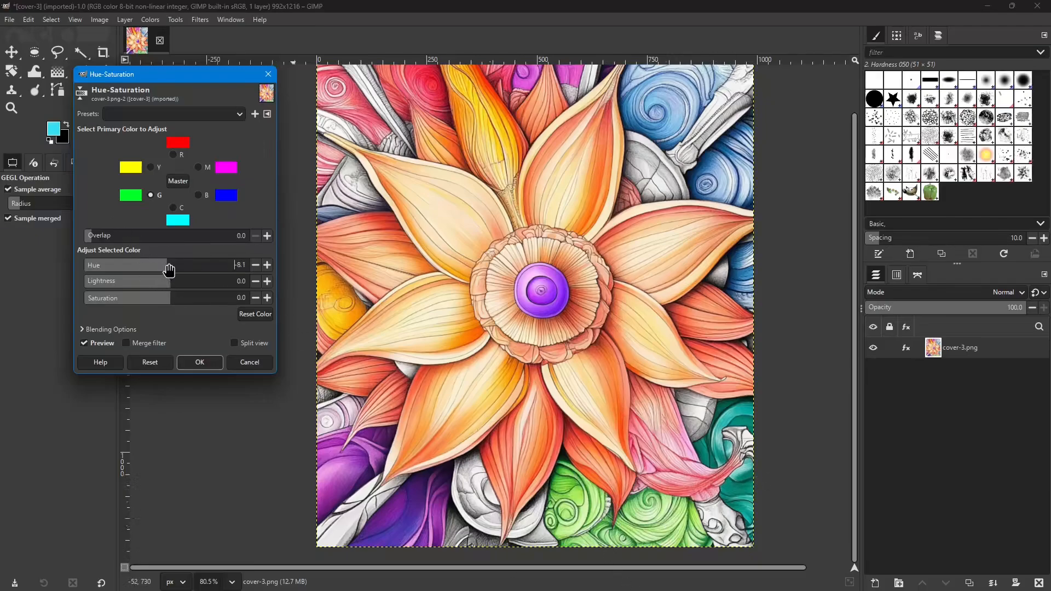
drag(166, 263, 119, 267)
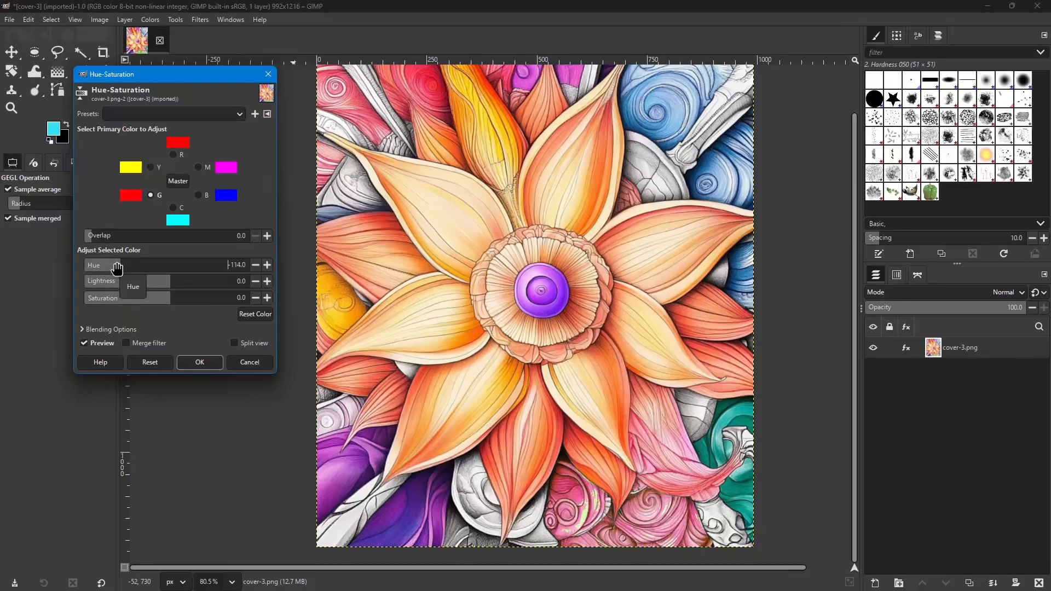
Inspect the recoloured green areas close up and try a hue shift of about -106.5 for the green primary.
drag(180, 77, 928, 169)
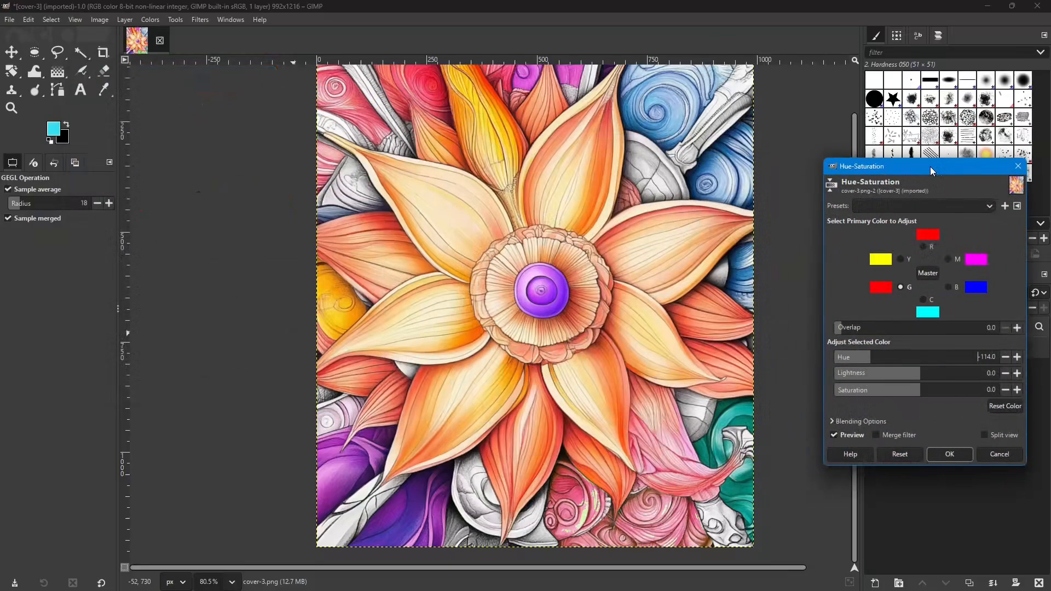
scroll(729, 407, up, 2)
scroll(729, 406, down, 1)
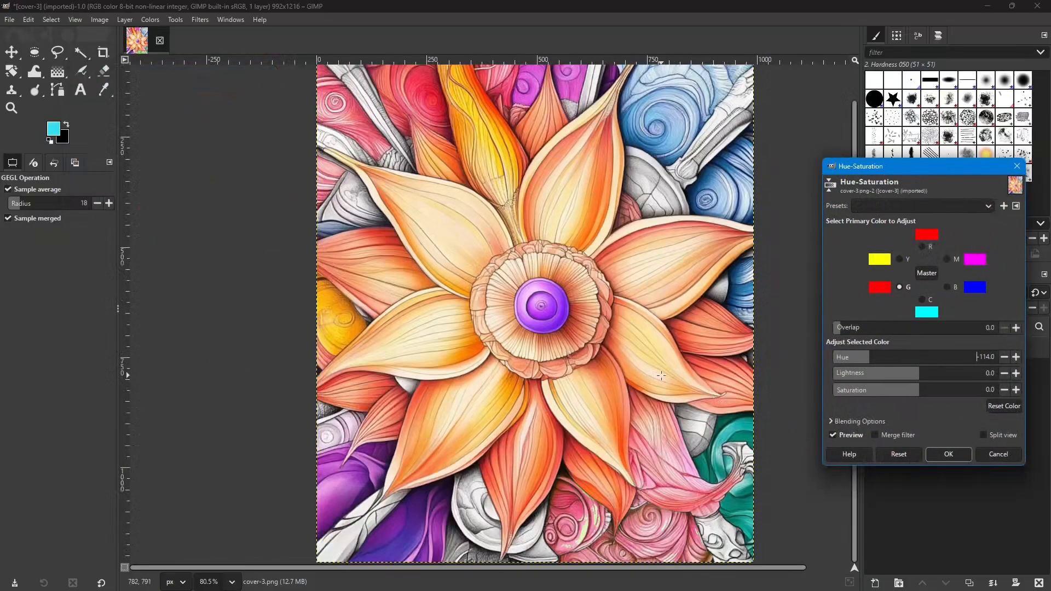
scroll(662, 375, down, 1)
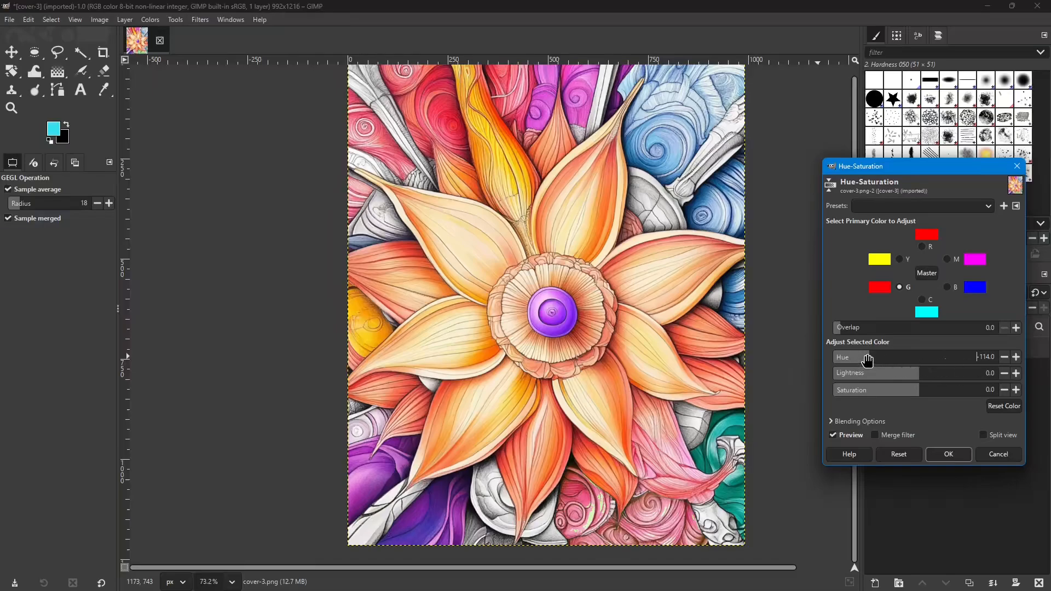
scroll(743, 490, up, 4)
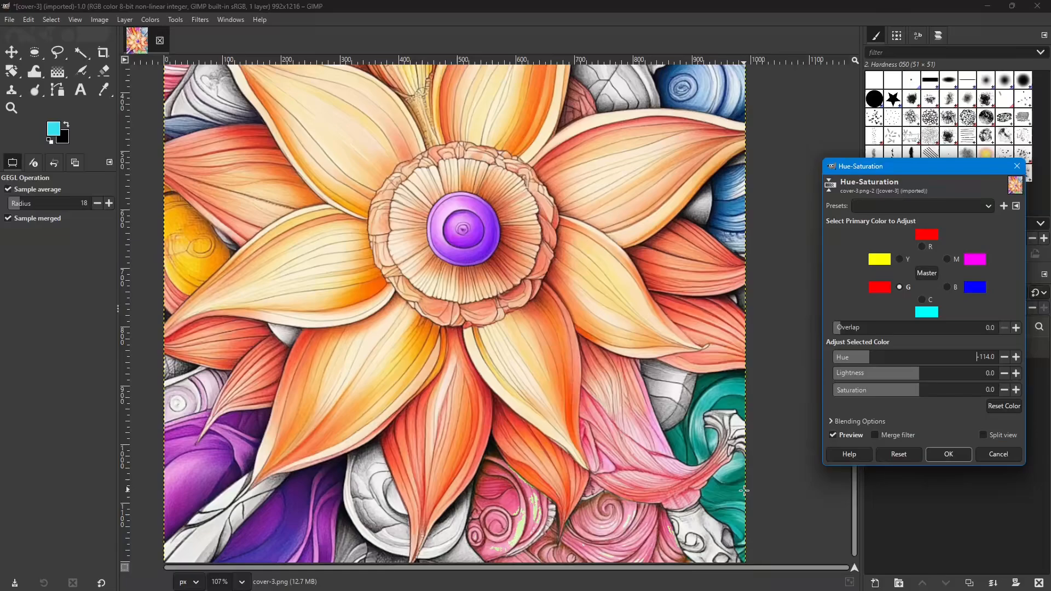
scroll(744, 490, up, 5)
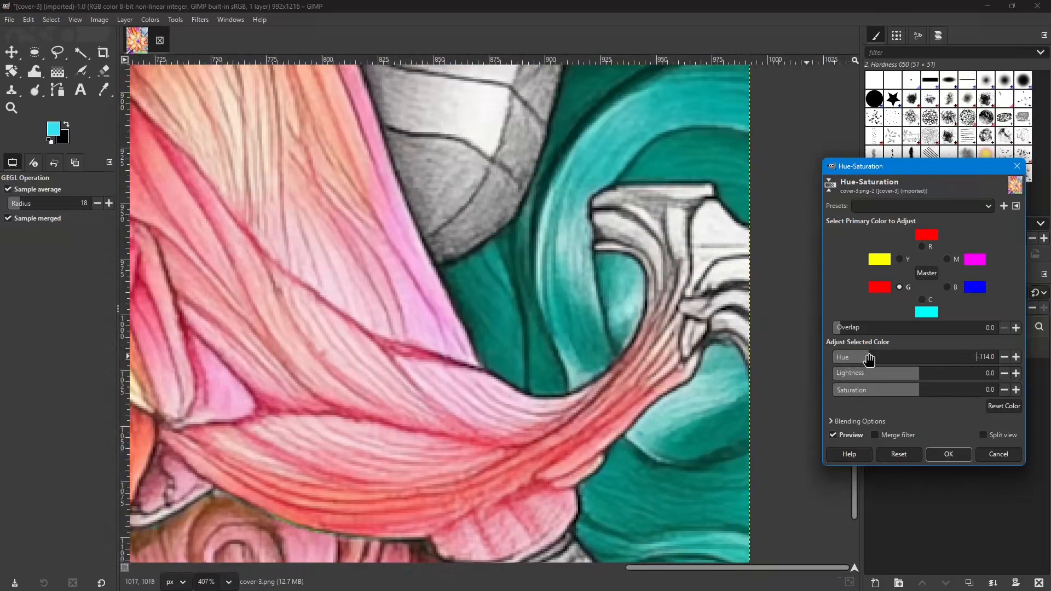
mouse_move(871, 354)
mouse_down()
mouse_move(966, 357)
mouse_move(873, 363)
mouse_up()
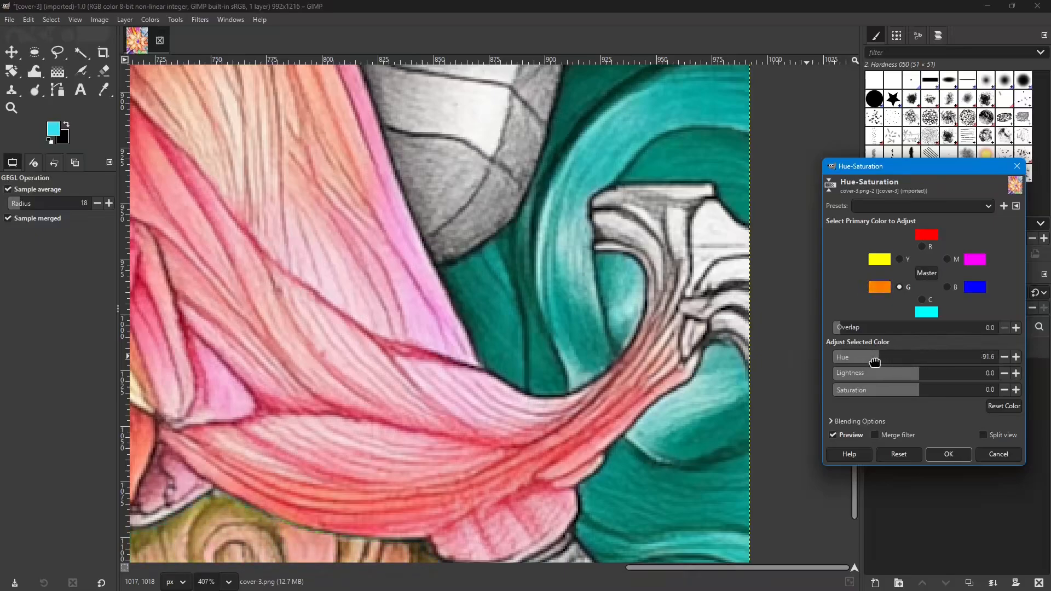
scroll(448, 386, down, 2)
scroll(448, 386, down, 4)
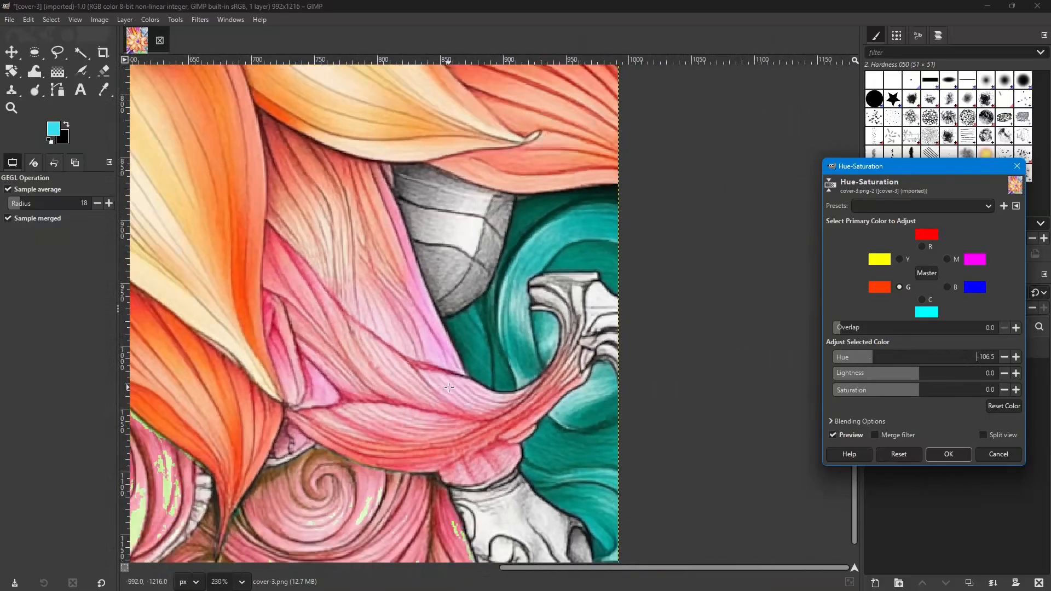
scroll(448, 387, down, 3)
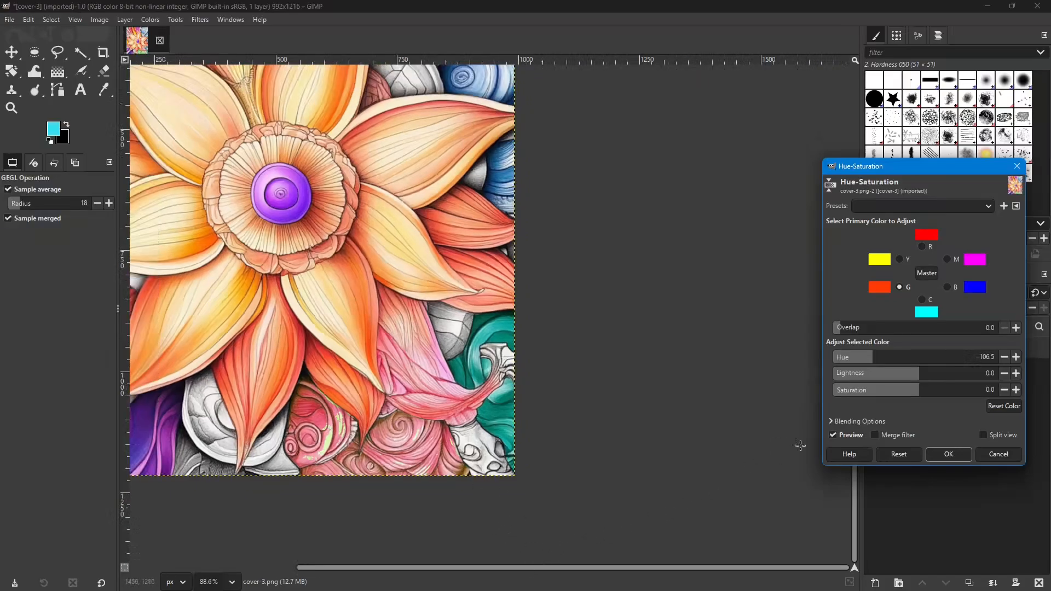
Set the green primary's hue shift to -114 and place the whole image and the adjustment dialog side by side.
drag(870, 360, 865, 360)
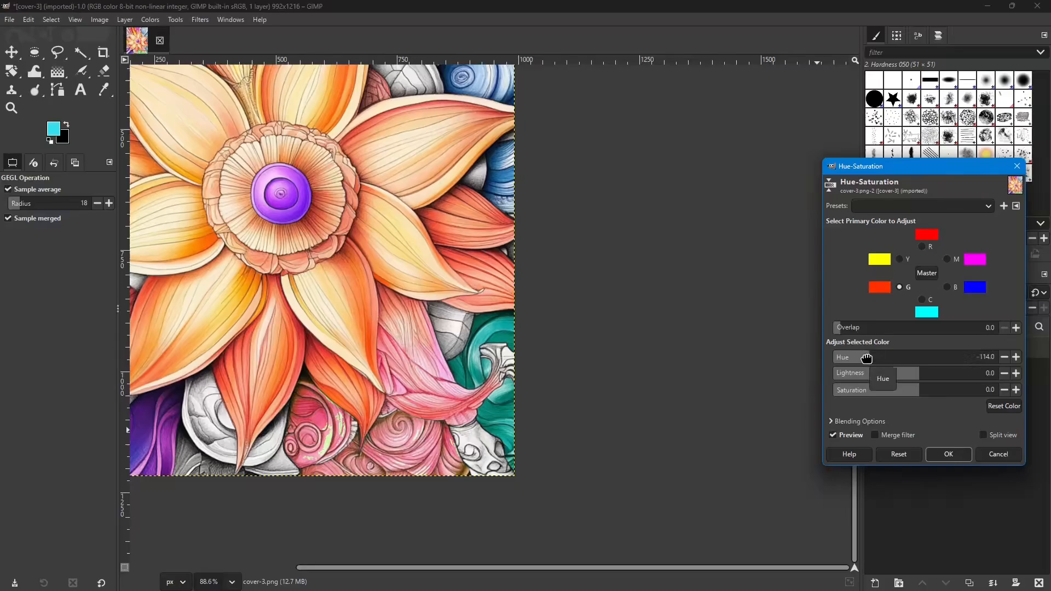
scroll(508, 406, up, 5)
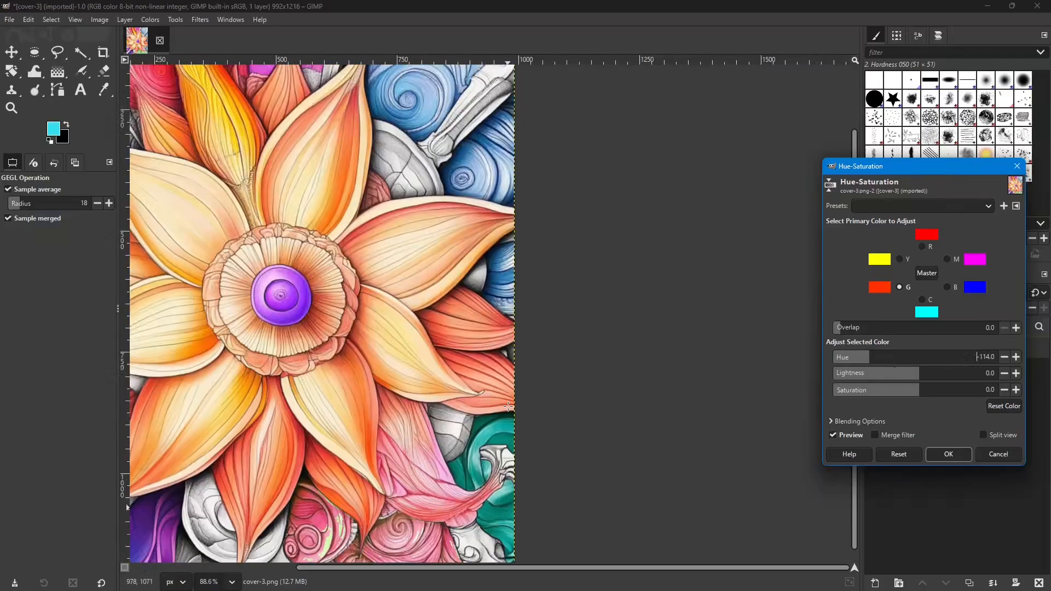
ctrl+scroll(507, 406, down, 3)
scroll(432, 558, down, 2)
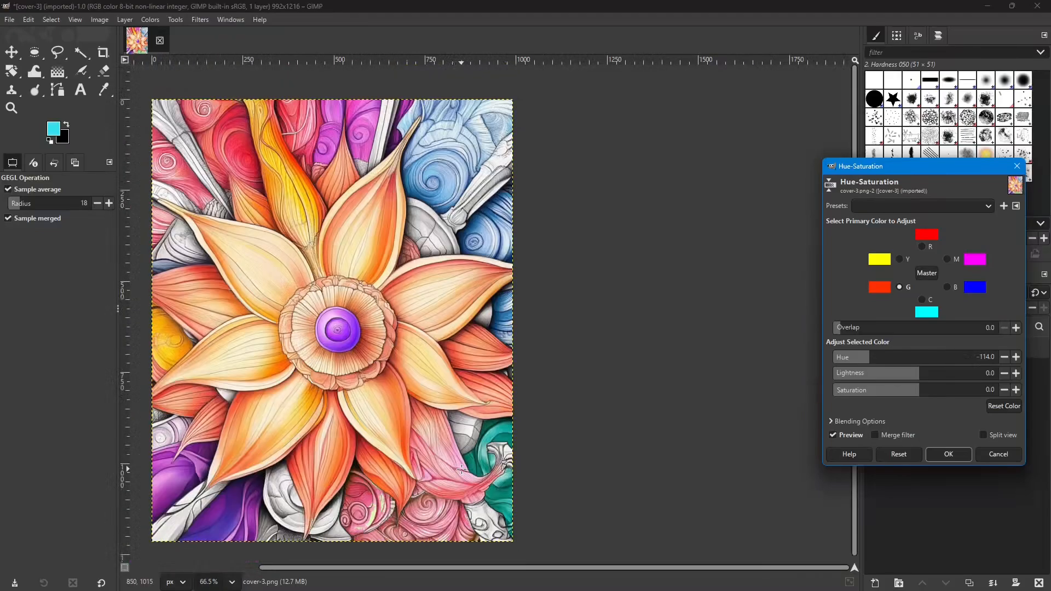
drag(486, 567, 397, 559)
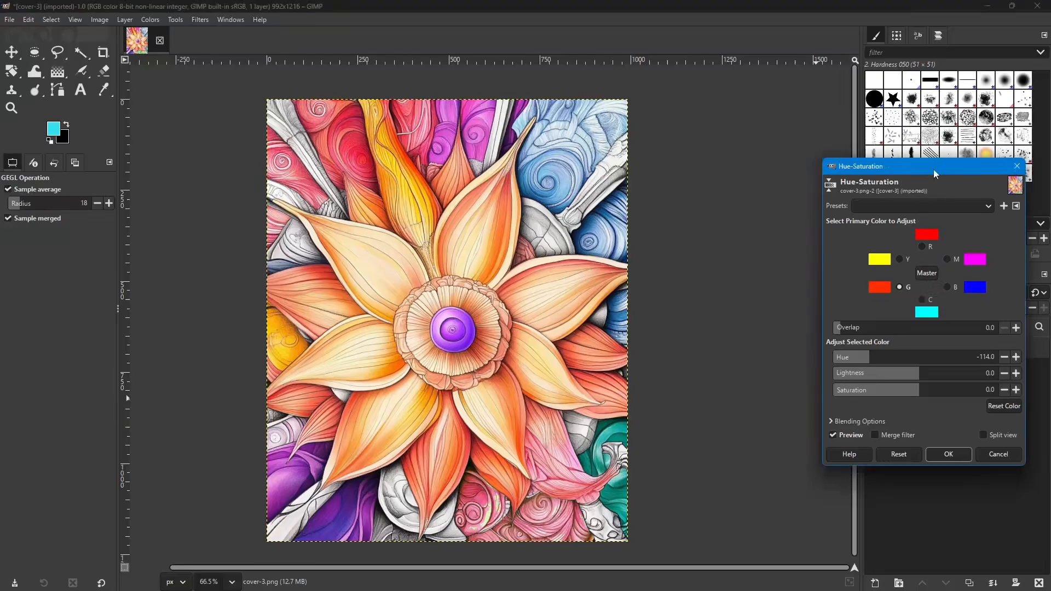
drag(933, 170, 775, 160)
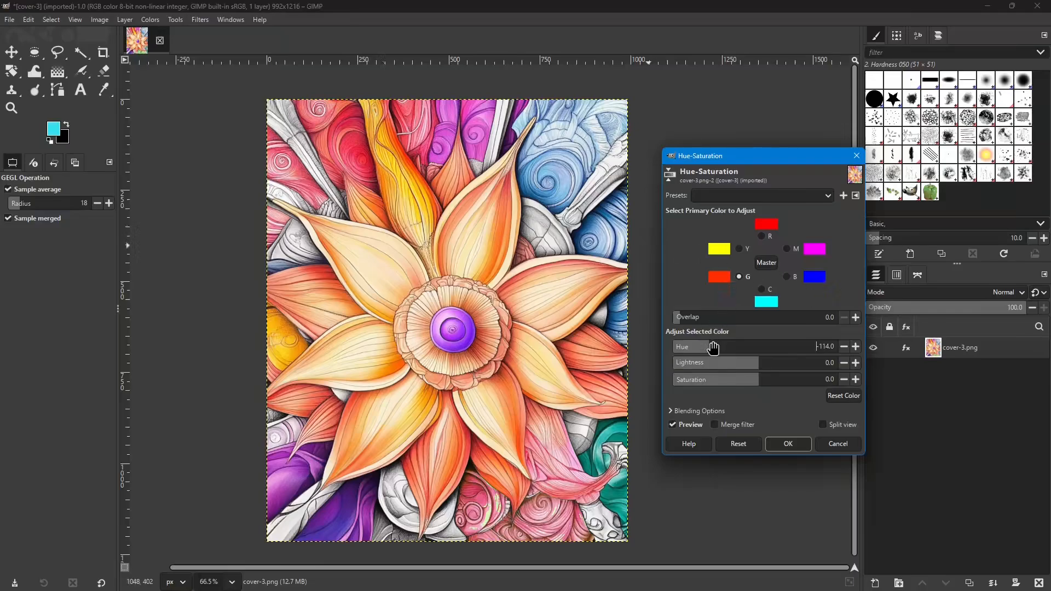
Try a hue shift of about -131.4 for the green primary, and return it to -114.
drag(707, 347, 699, 345)
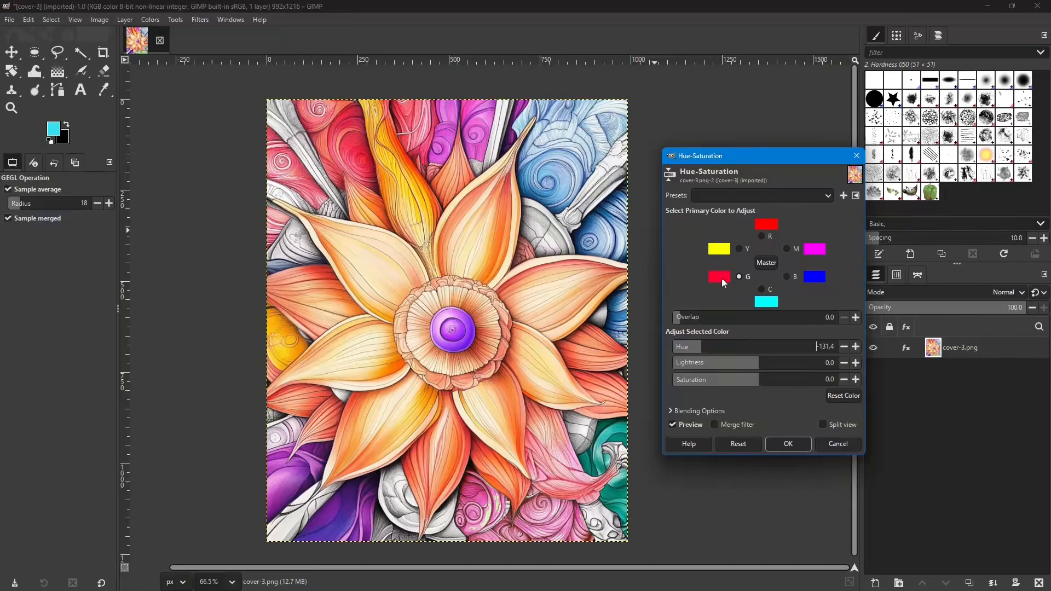
click(705, 346)
drag(707, 347, 706, 349)
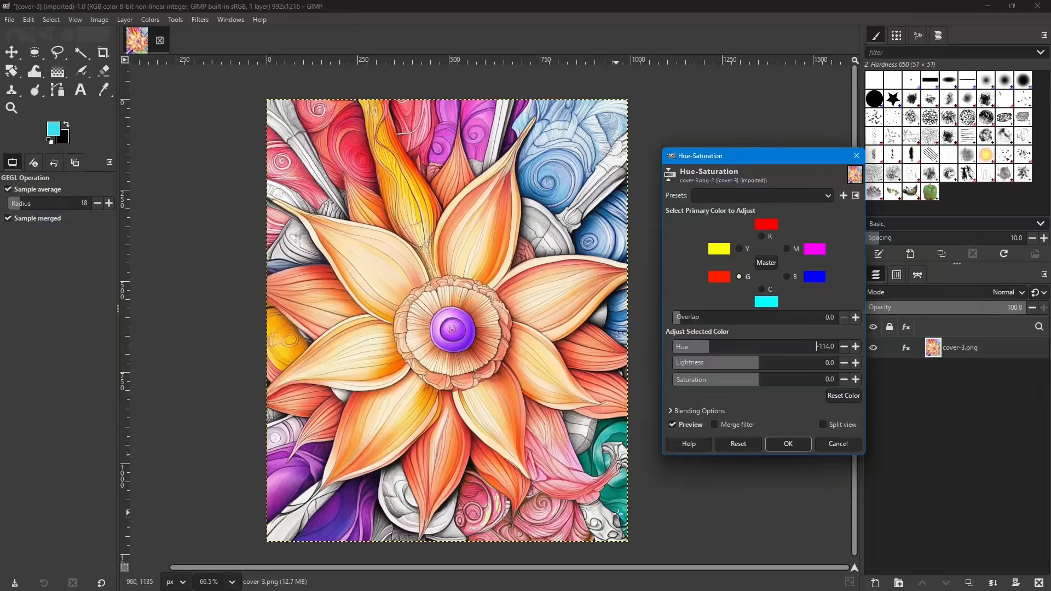
Choose the cyan primary, try its hue at -180 and set the hue shift to about 111.5.
click(767, 290)
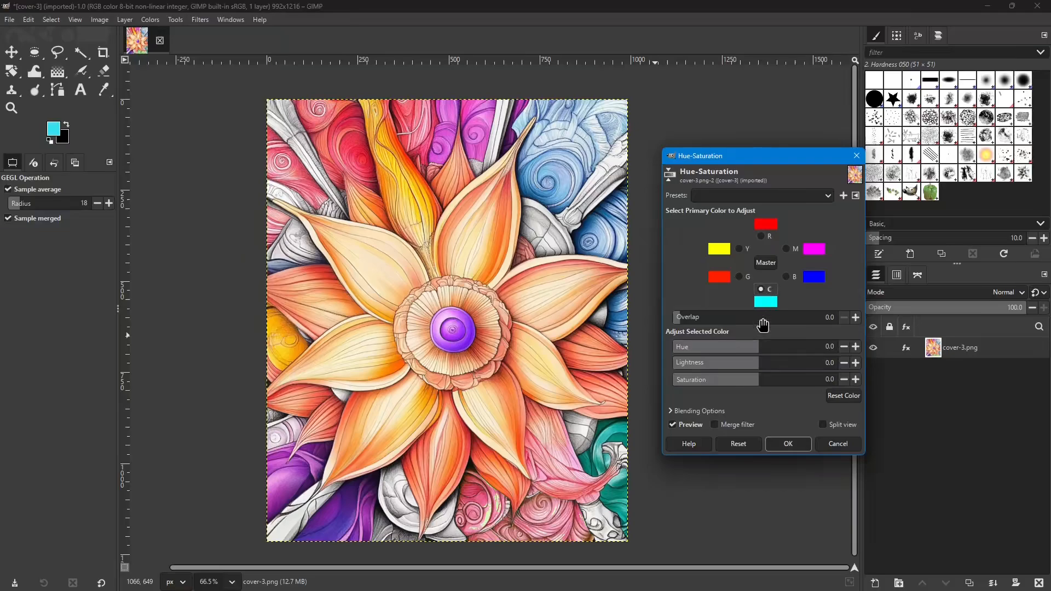
click(761, 346)
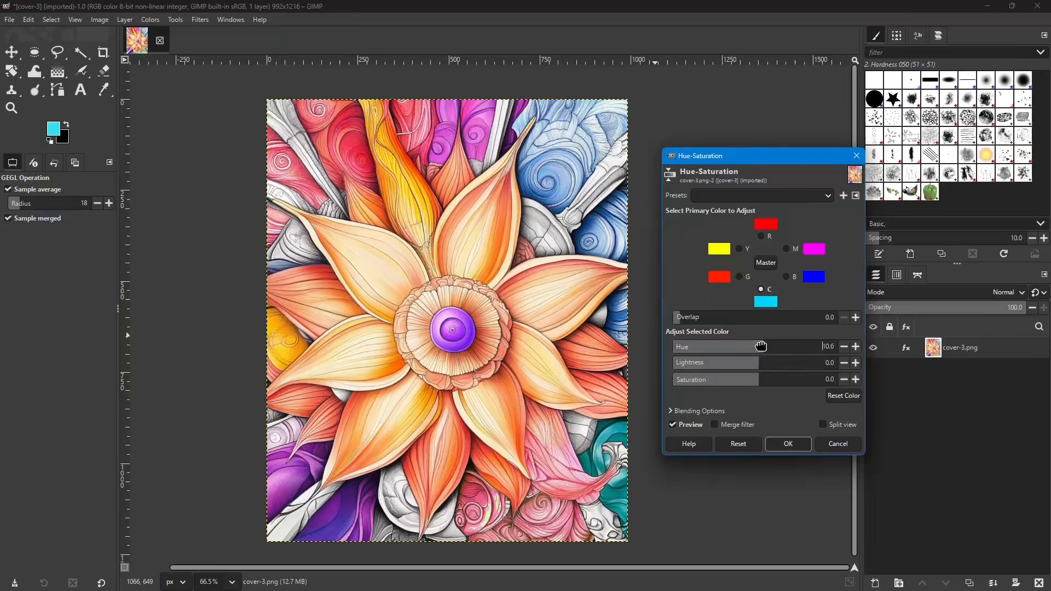
drag(761, 346, 660, 352)
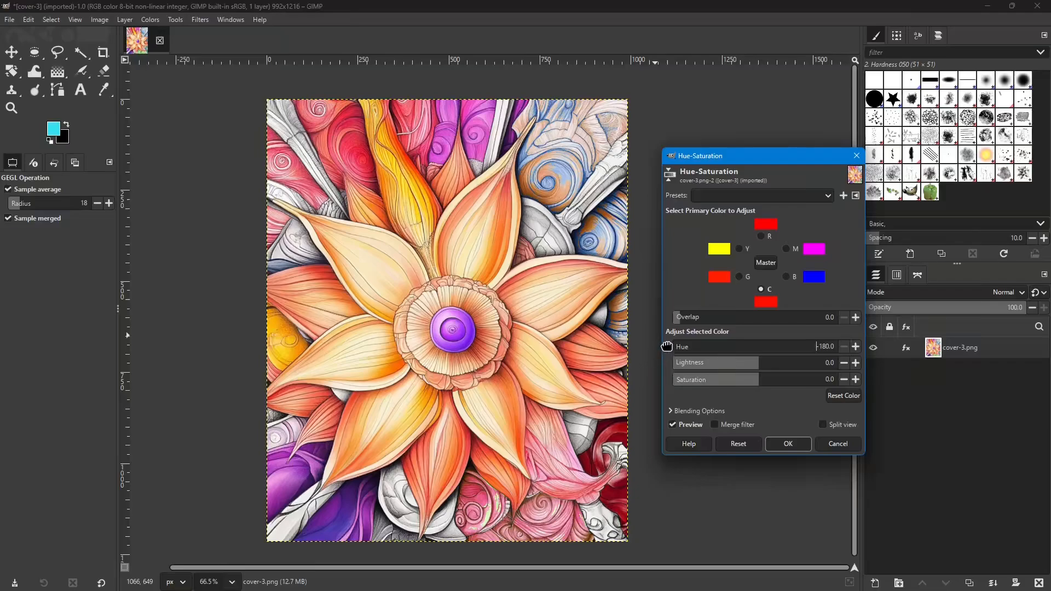
drag(666, 346, 804, 348)
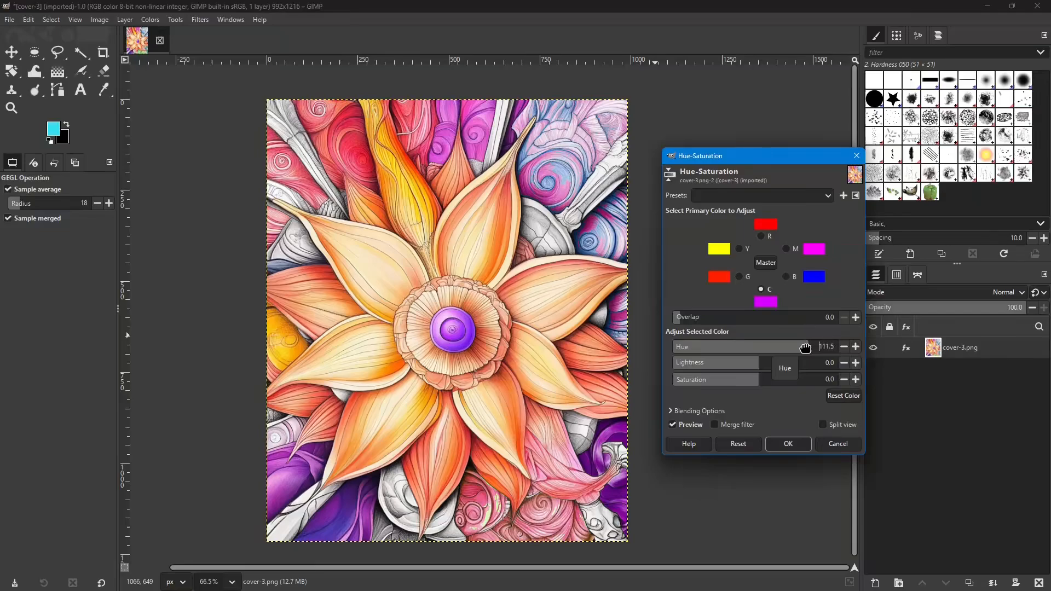
Try hue shifts of about -5.6 and -180 for the cyan primary, and bring the hue back near zero.
drag(805, 348, 757, 349)
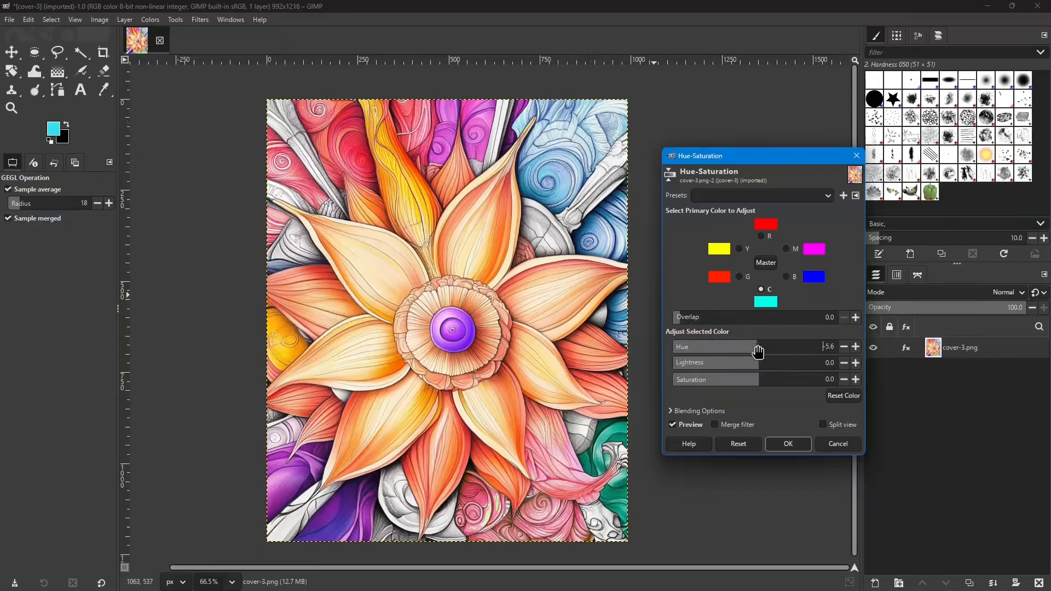
drag(758, 351, 650, 340)
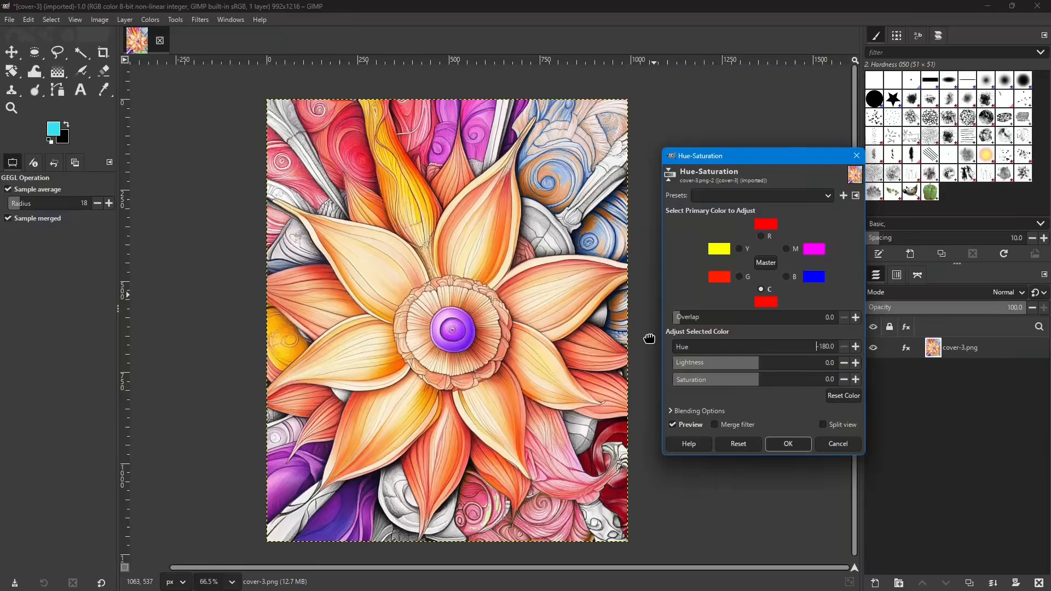
drag(649, 339, 754, 346)
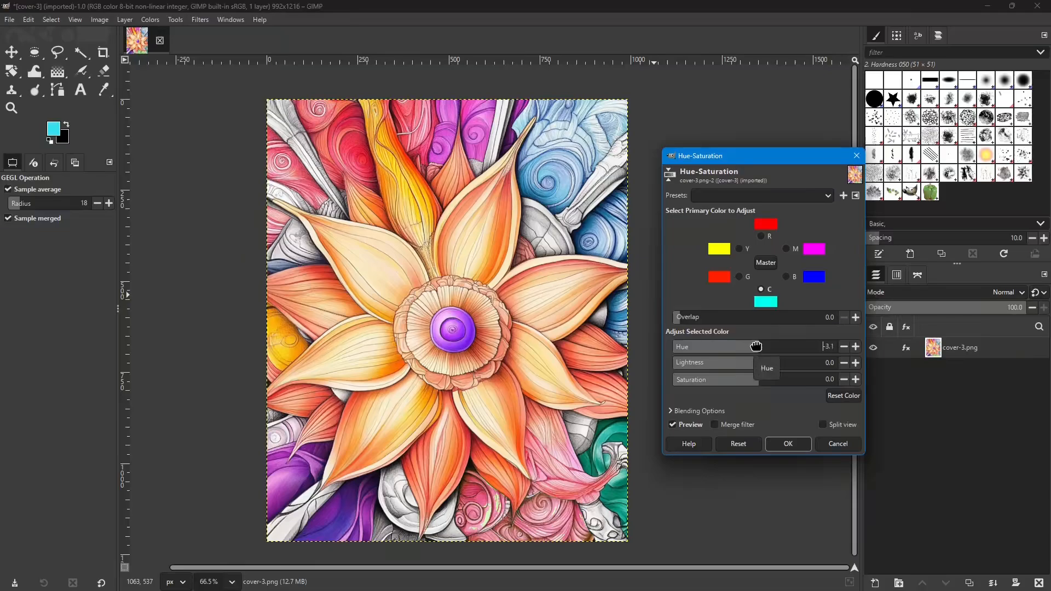
Set the cyan primary's hue shift to 0 and apply the Hue-Saturation adjustment.
double_click(827, 346)
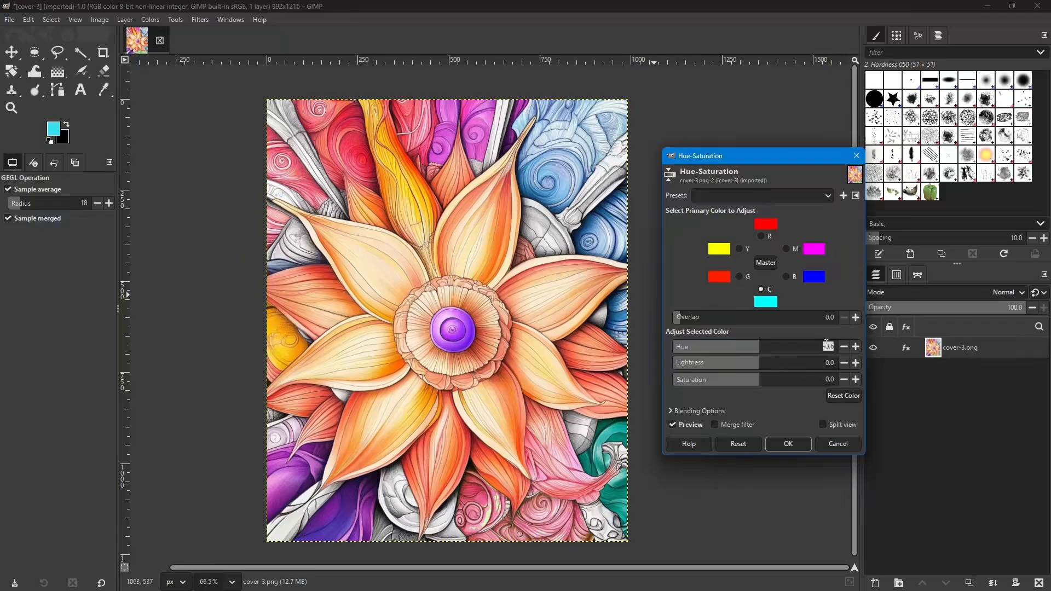
text(0)
click(792, 446)
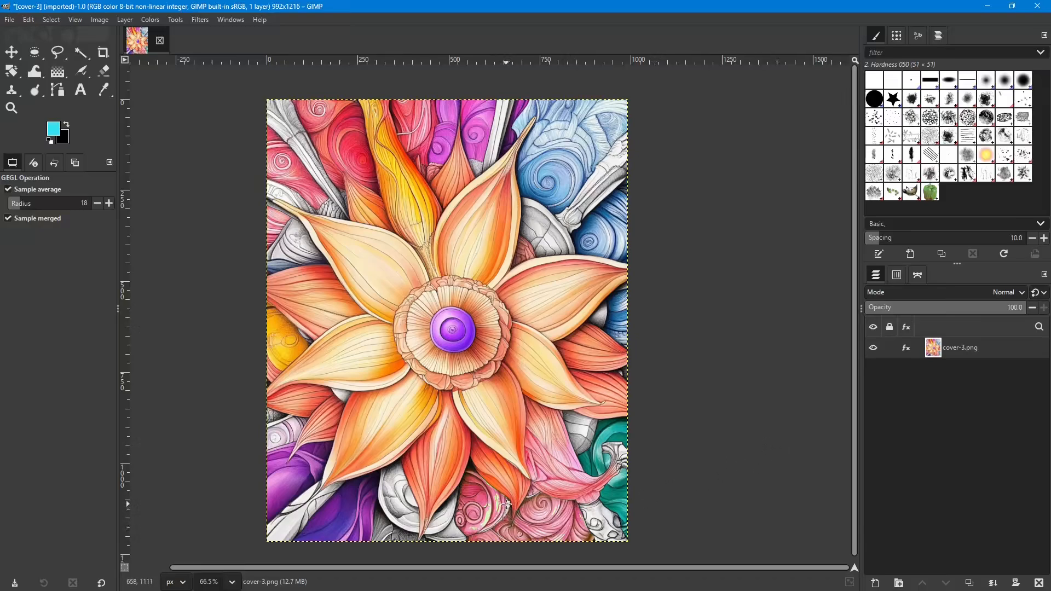
Begin a Free Select outline around the pink swirls, following the green-fringed lower edge of the orange petal above them.
scroll(506, 504, up, 8)
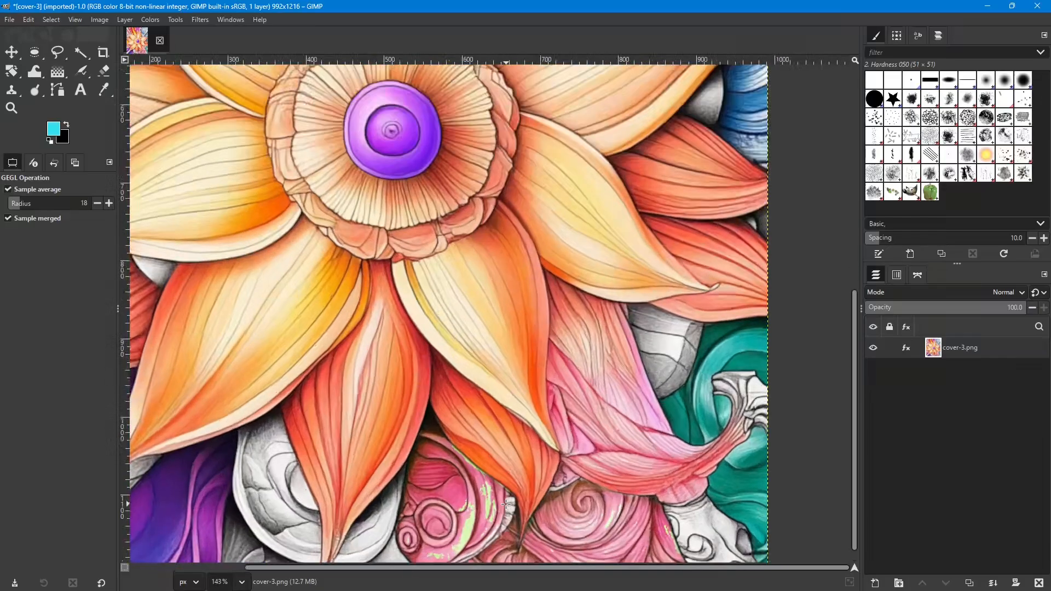
scroll(509, 496, up, 1)
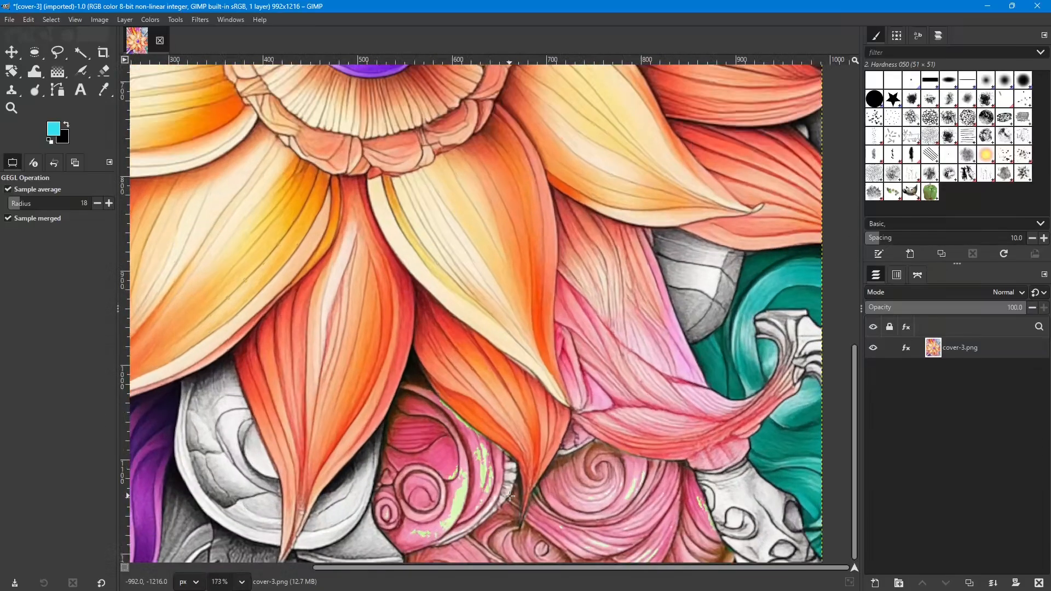
scroll(509, 496, down, 1)
scroll(509, 497, down, 1)
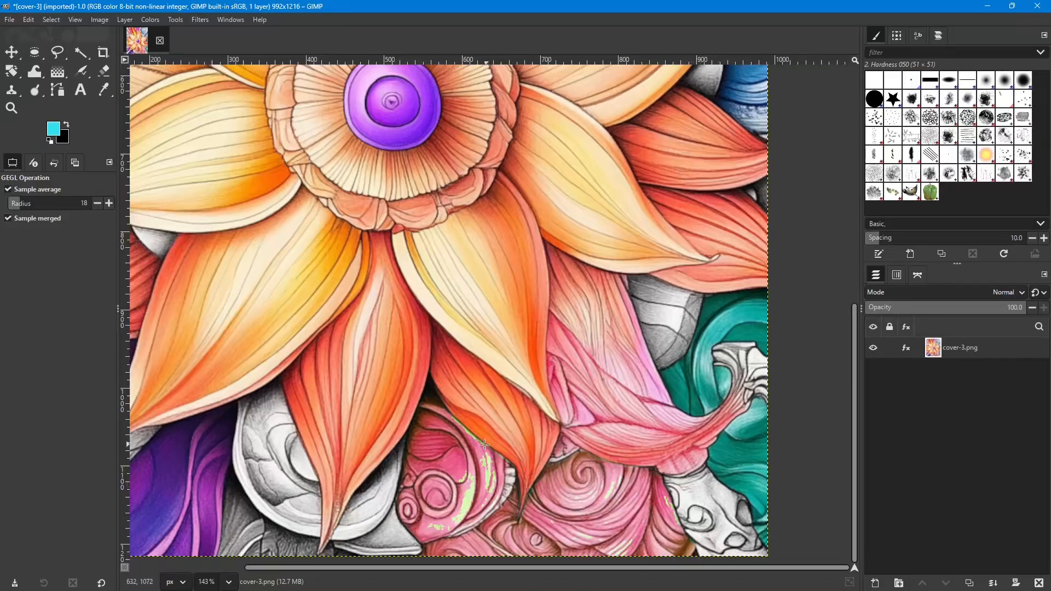
click(57, 53)
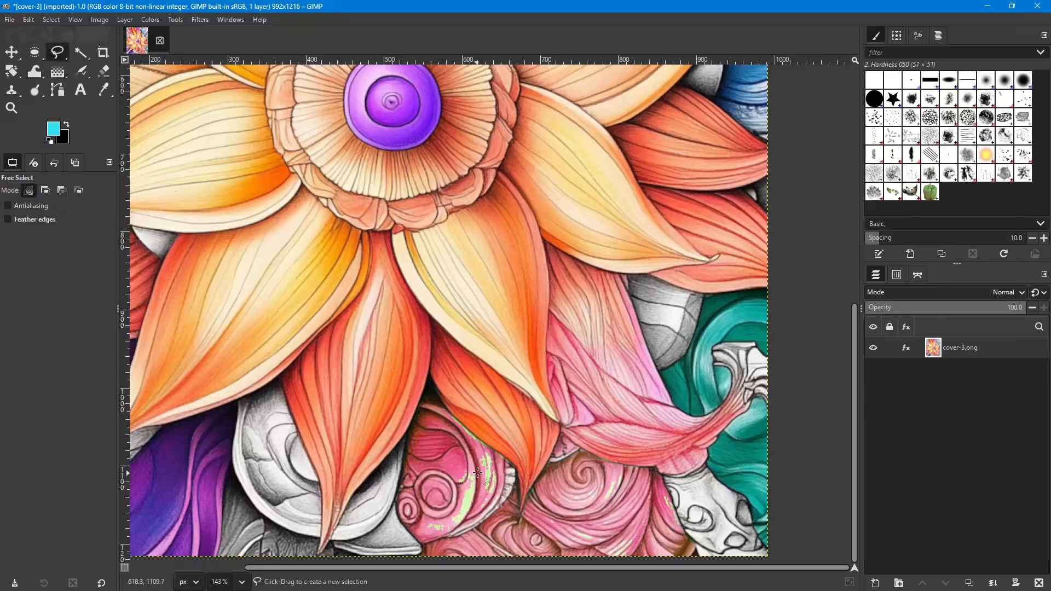
ctrl+scroll(471, 455, up, 3)
ctrl+scroll(471, 454, up, 3)
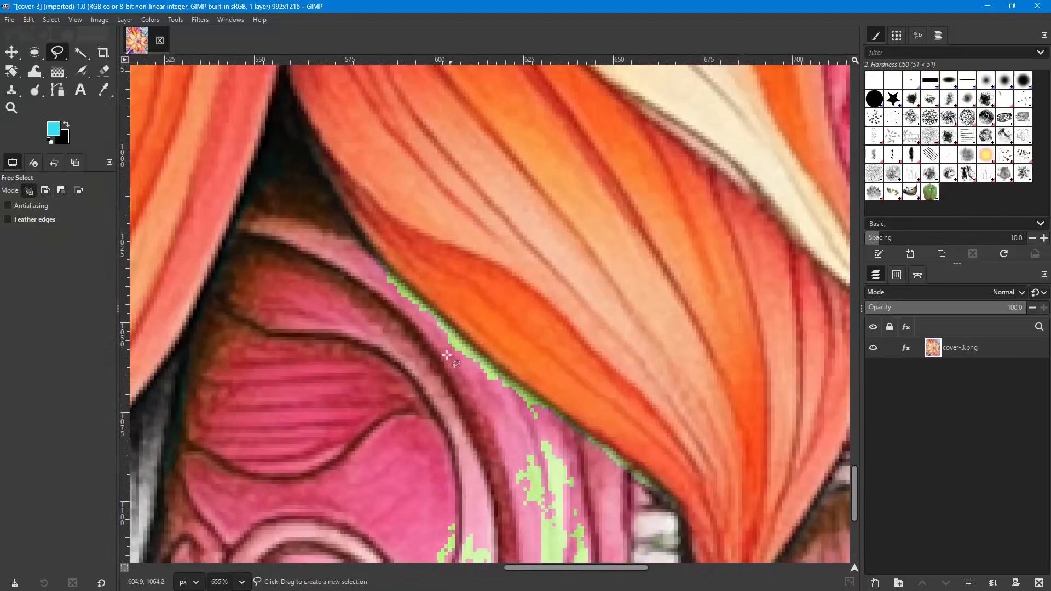
click(385, 265)
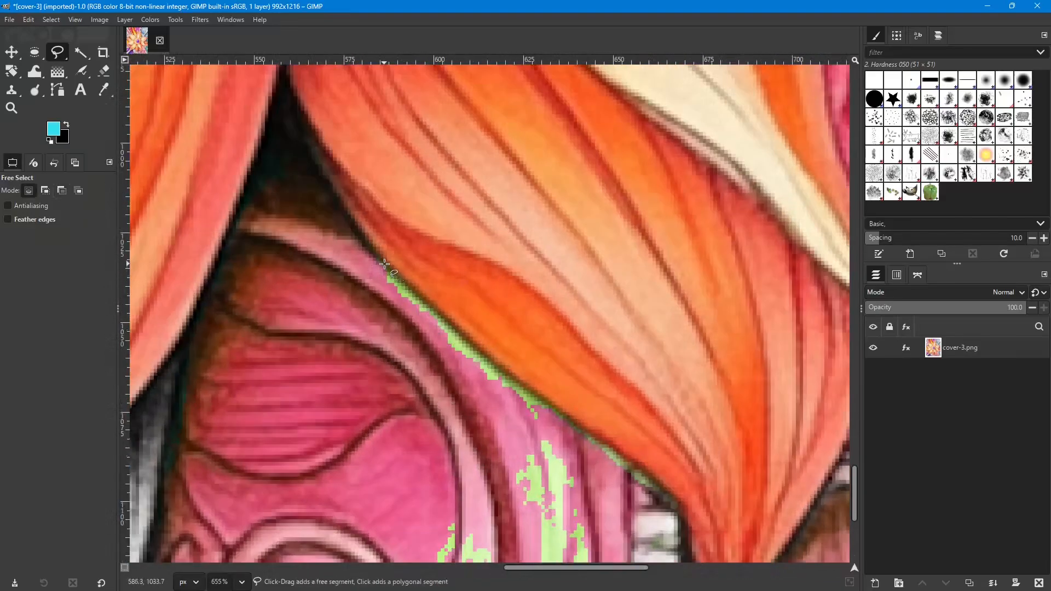
click(450, 324)
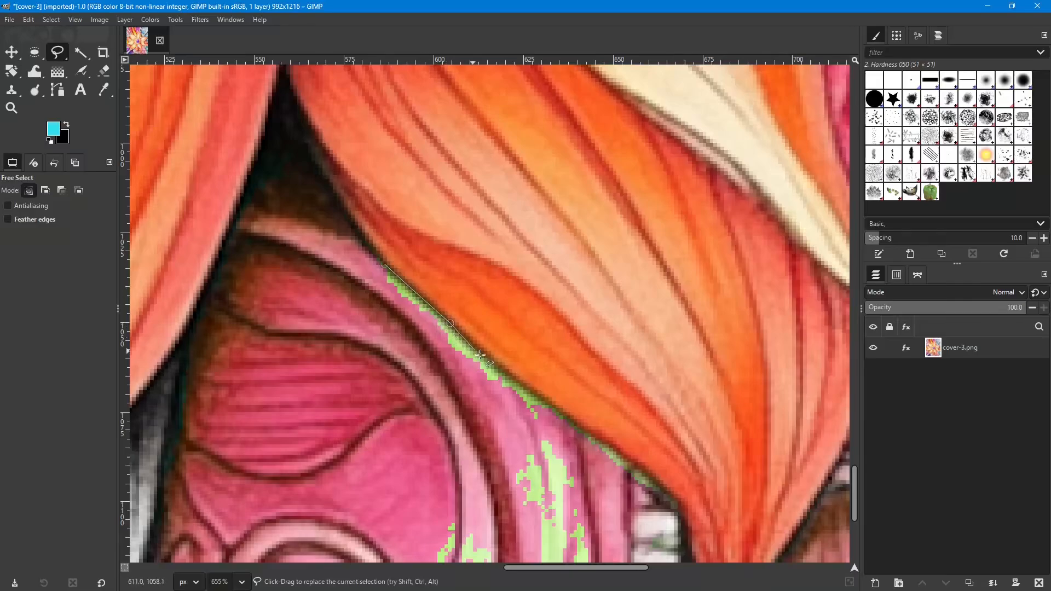
click(518, 381)
click(549, 402)
click(585, 428)
Continue the selection outline past the white ridges and down to the orange petal's pointed tip.
drag(590, 430, 411, 248)
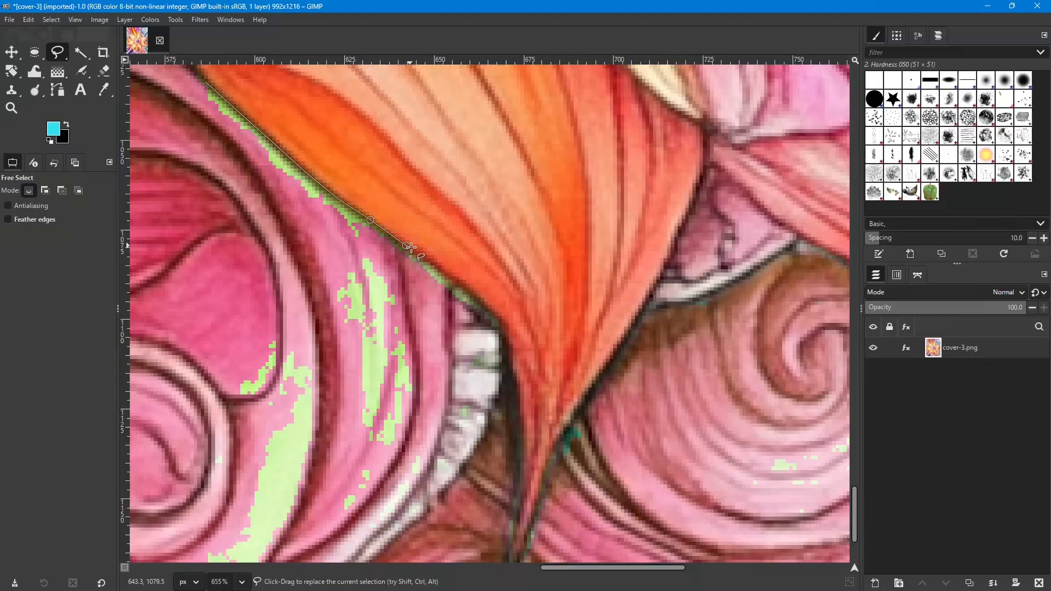
click(438, 267)
click(505, 324)
scroll(493, 265, down, 5)
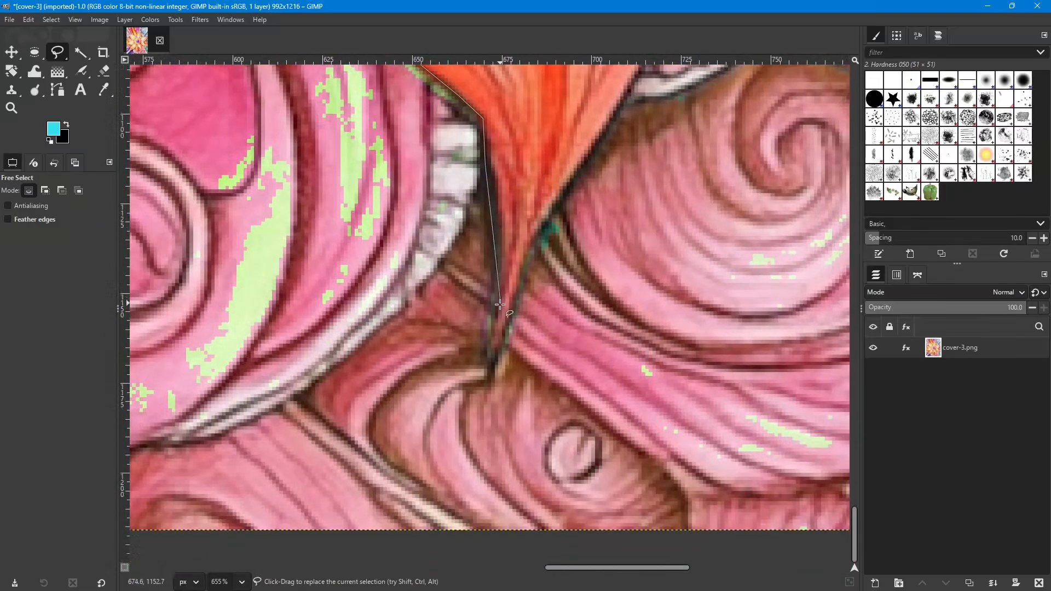
click(493, 233)
click(496, 253)
click(495, 300)
click(492, 326)
click(489, 352)
click(490, 371)
Trace the selection outline from the petal's tip back up along its other side to the white rim.
click(501, 337)
click(517, 295)
click(538, 229)
click(555, 201)
click(623, 102)
Carry the selection outline along the underside of the white rim above the large pink spiral.
drag(622, 102, 315, 133)
scroll(393, 174, down, 3)
scroll(402, 174, down, 6)
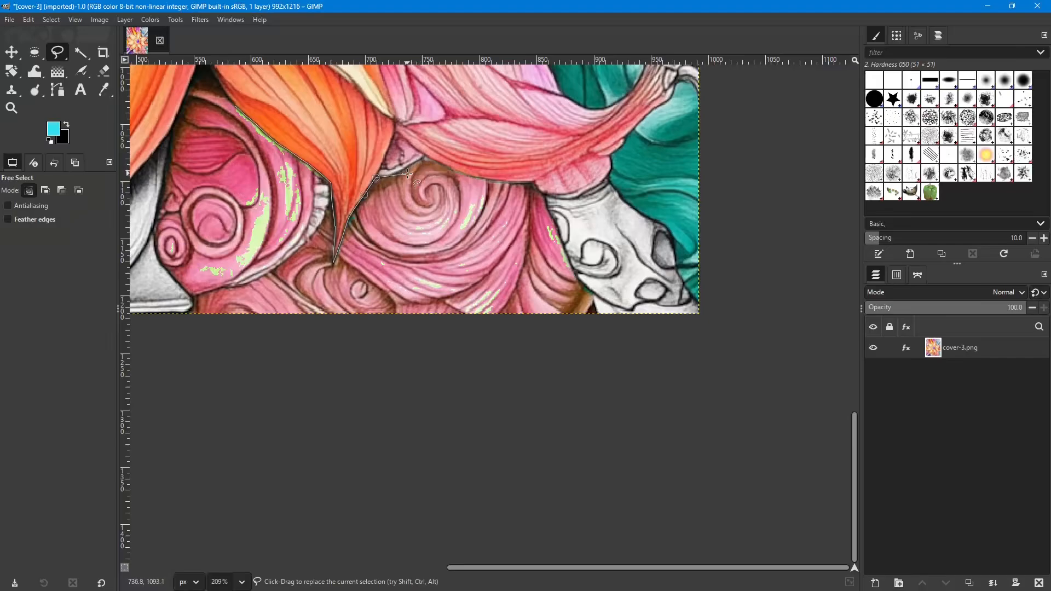
scroll(415, 172, up, 7)
scroll(408, 174, up, 3)
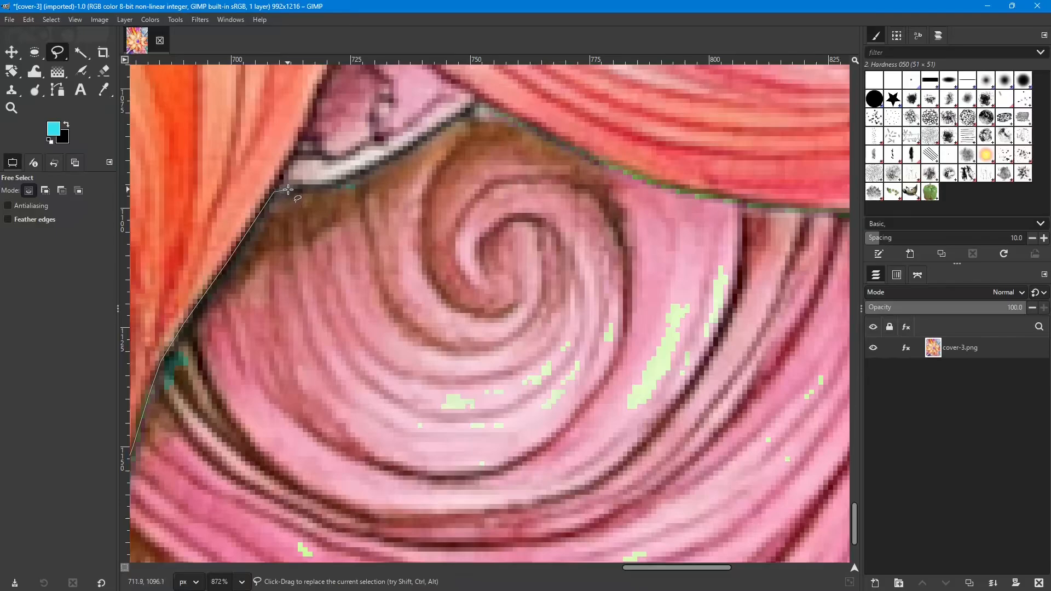
click(326, 185)
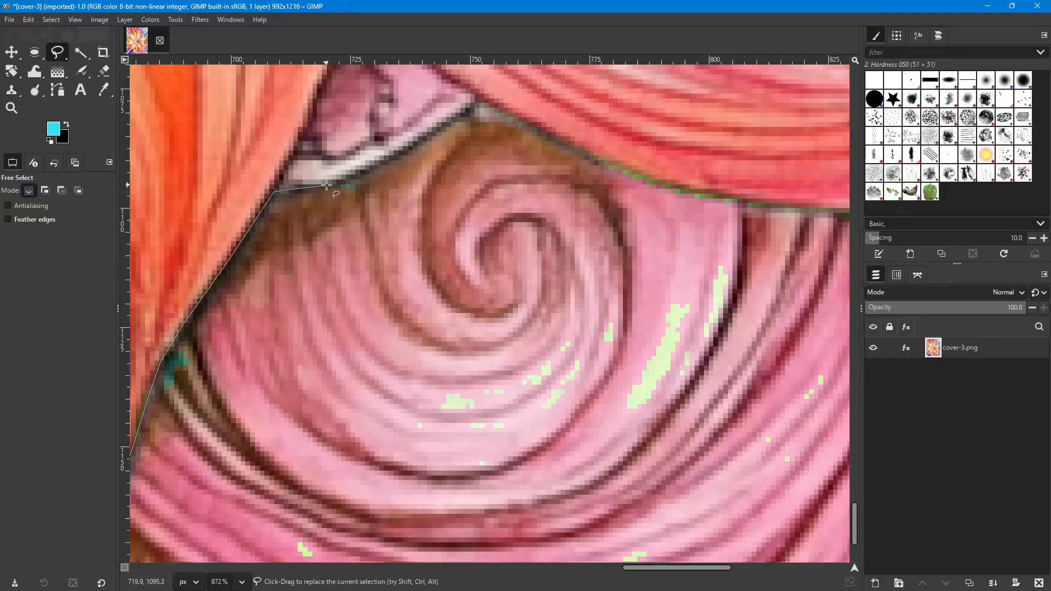
click(381, 163)
click(425, 137)
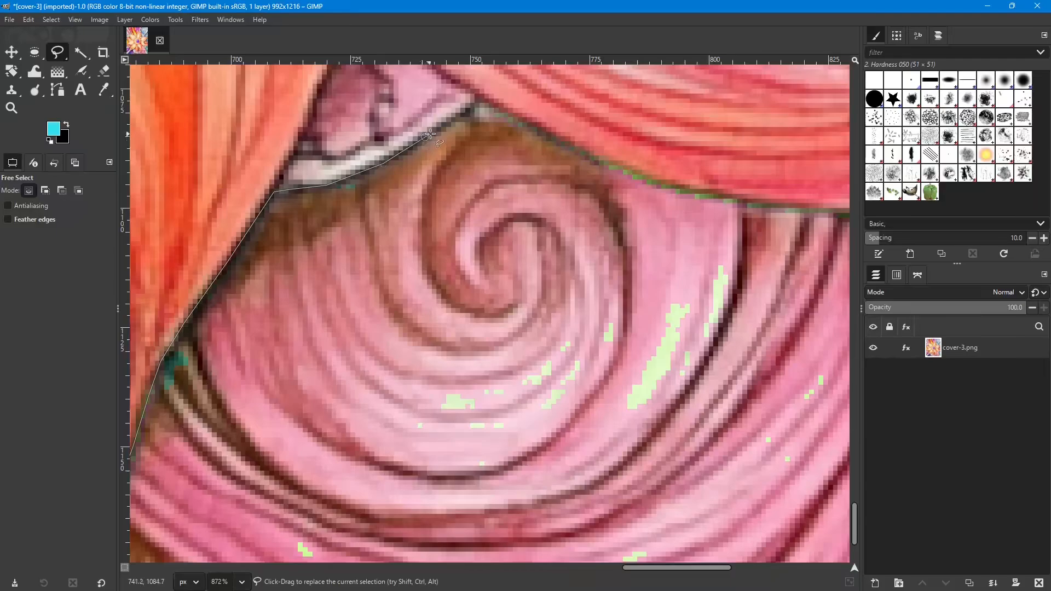
click(460, 114)
Trace the selection outline along the lower edge of the red-pink fold above the spiral.
click(608, 161)
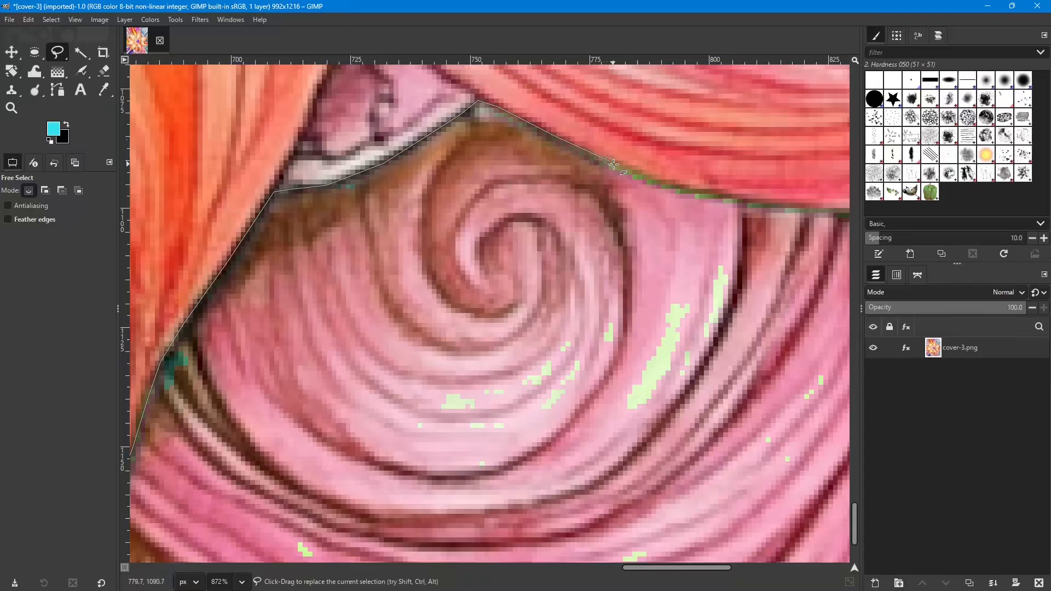
click(649, 175)
click(685, 186)
click(738, 199)
scroll(606, 202, right, 5)
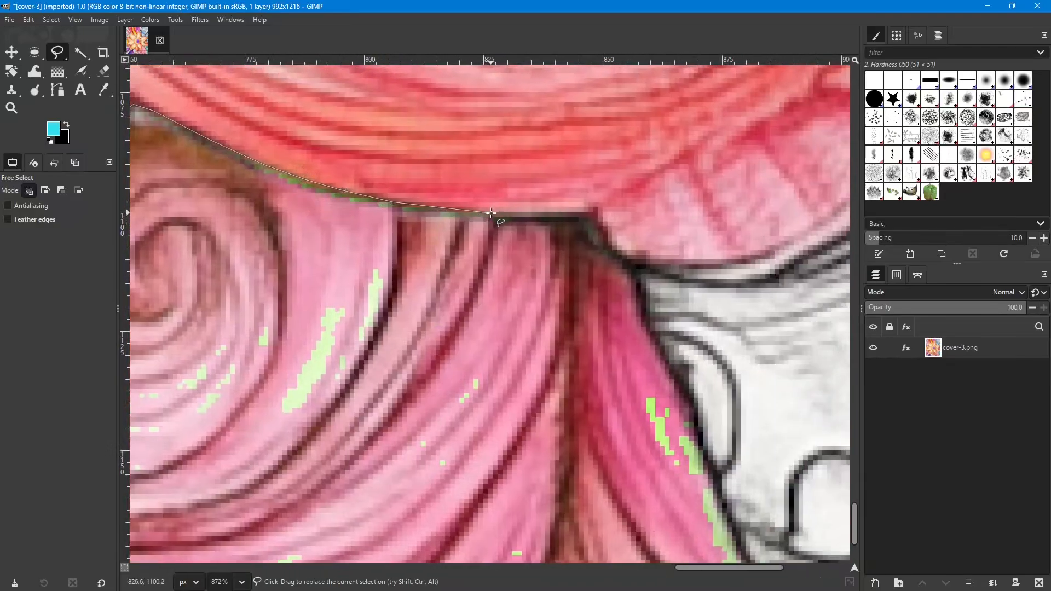
click(491, 213)
Run the selection outline down the border between the dark pink folds and the white bone-like shape.
click(640, 293)
click(651, 339)
drag(642, 331, 312, 152)
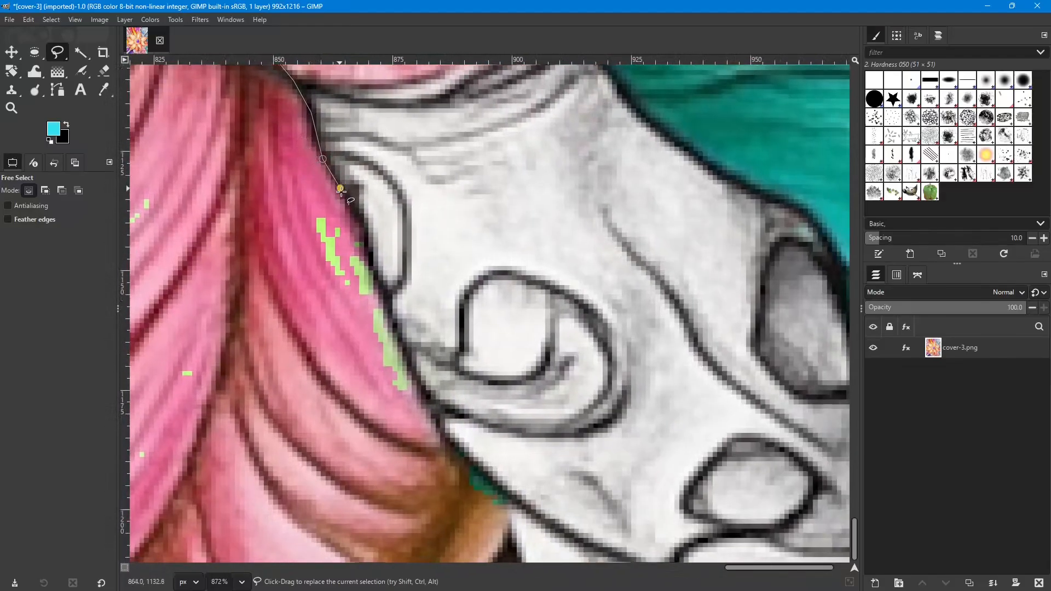
click(340, 188)
click(357, 217)
click(384, 292)
click(424, 397)
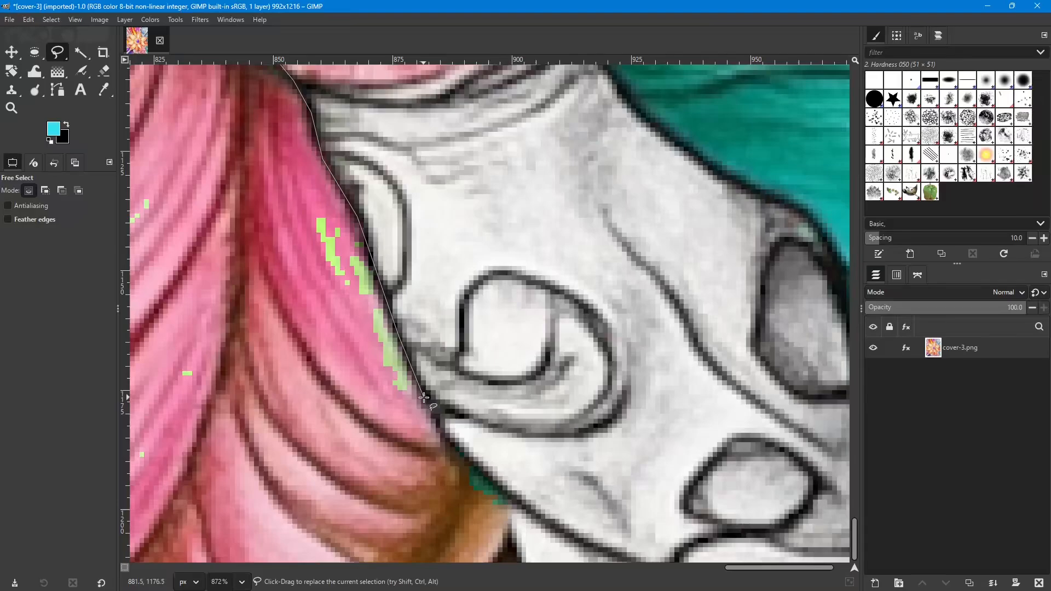
click(440, 430)
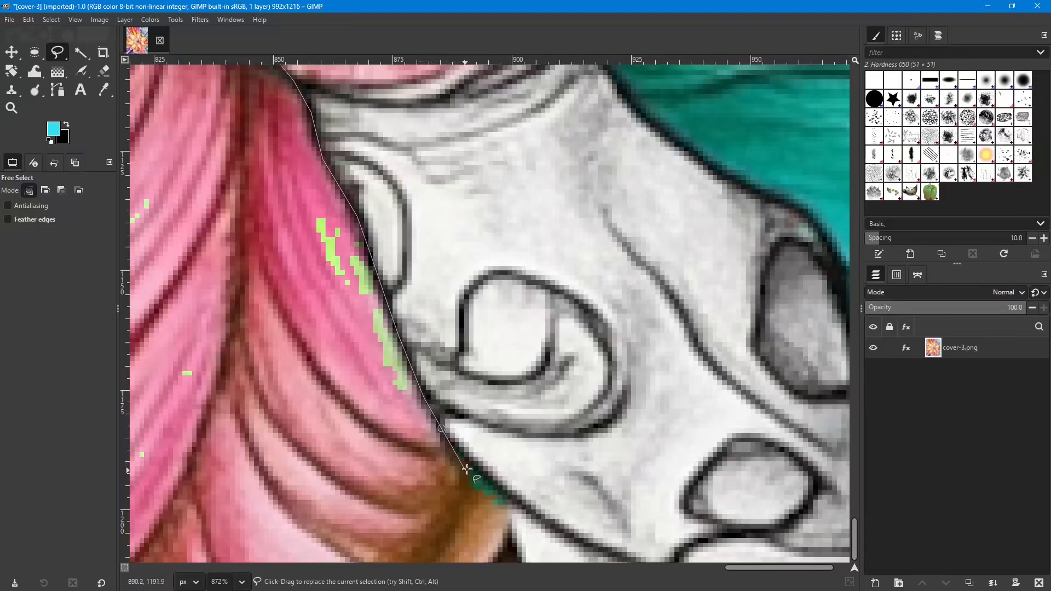
Take the selection outline past the image's bottom edge and run it outside the canvas beneath all the pink swirls.
click(506, 492)
scroll(538, 515, down, 3)
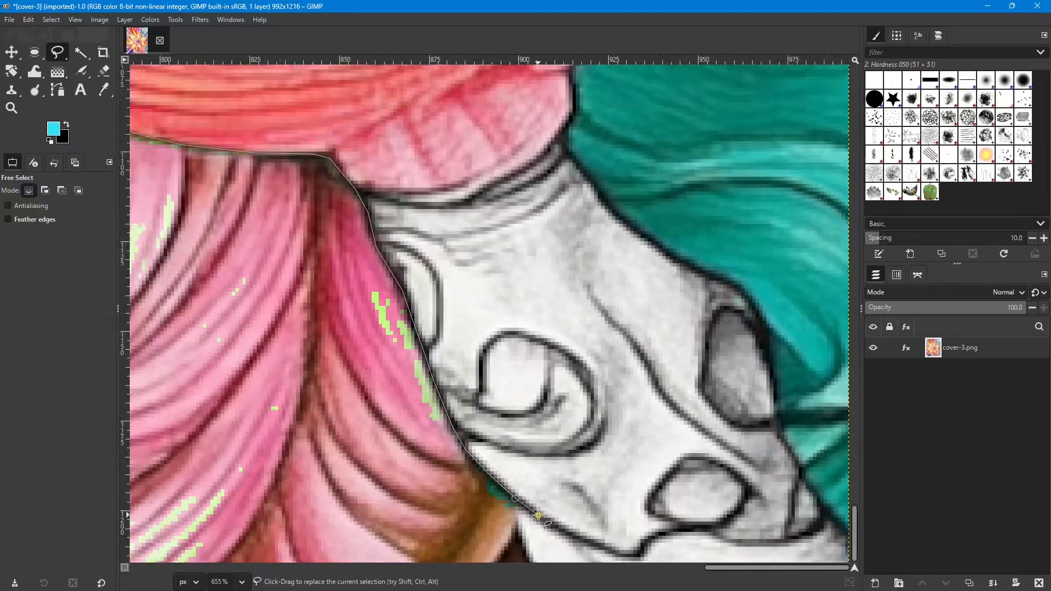
click(519, 560)
scroll(410, 547, down, 3)
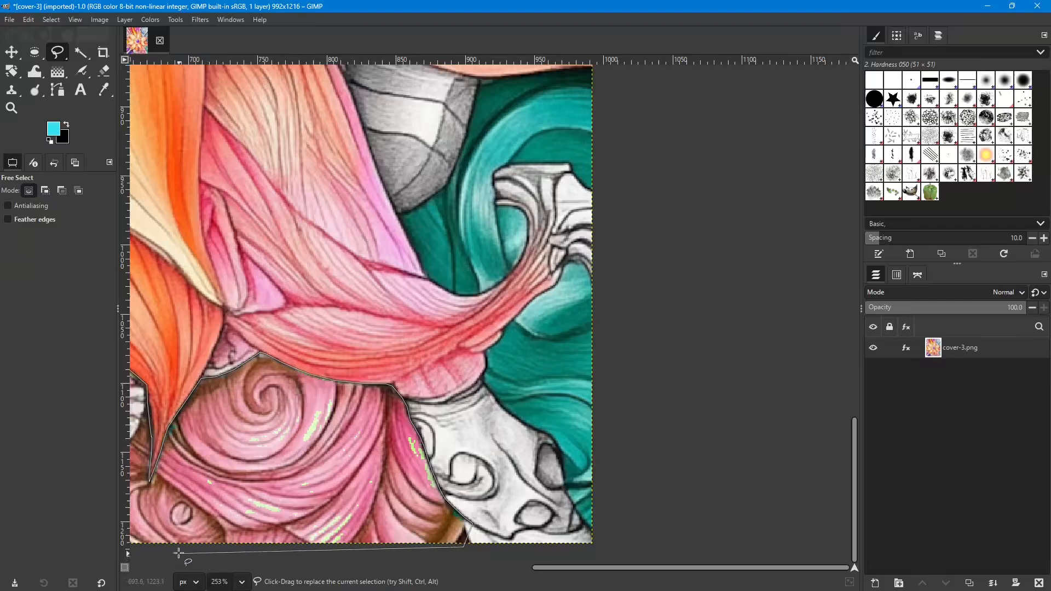
mouse_move(178, 554)
mouse_down()
mouse_move(663, 516)
mouse_move(632, 515)
mouse_up()
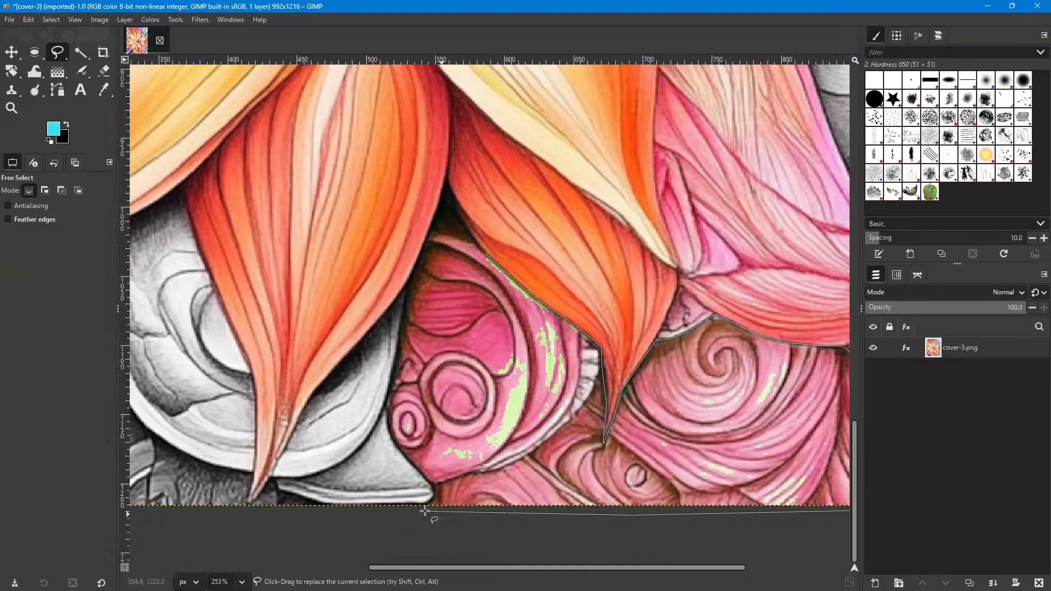
click(393, 519)
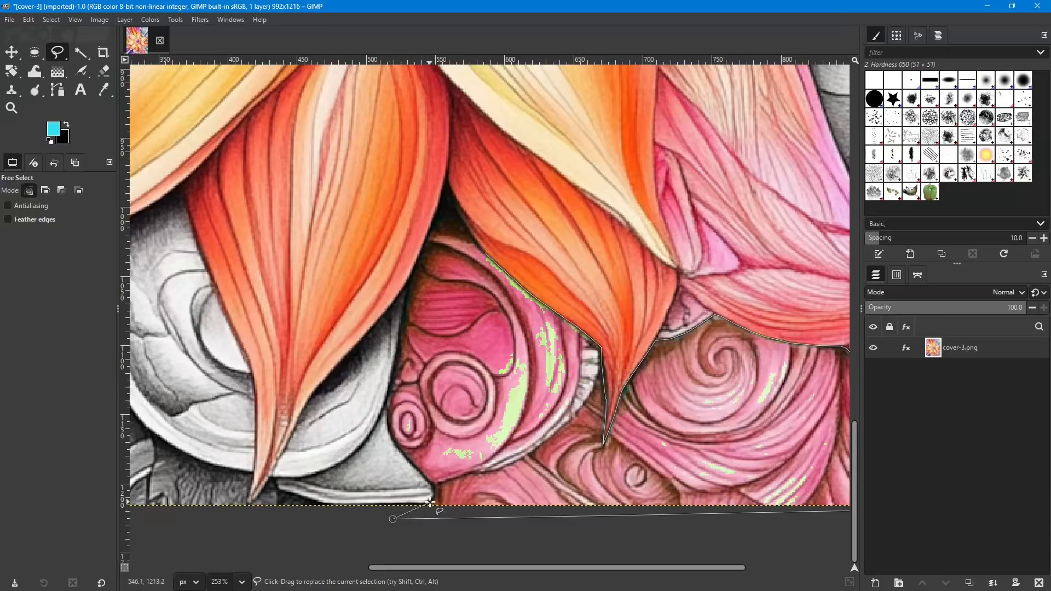
Bring the selection outline back into the image and trace the border between the grey shape and the small pink spiral.
scroll(430, 501, up, 5)
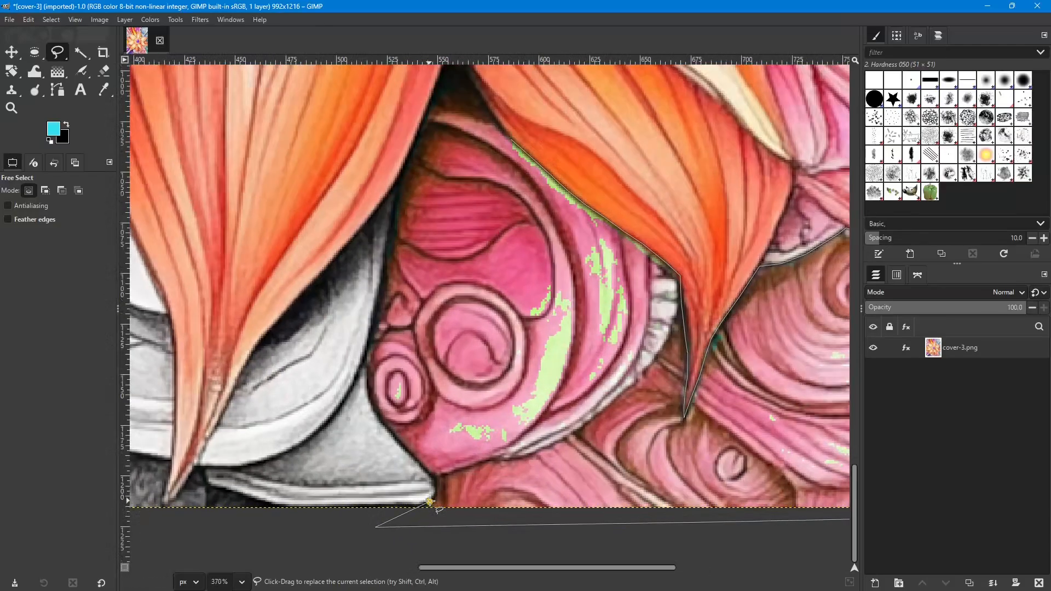
click(429, 502)
drag(444, 487, 436, 443)
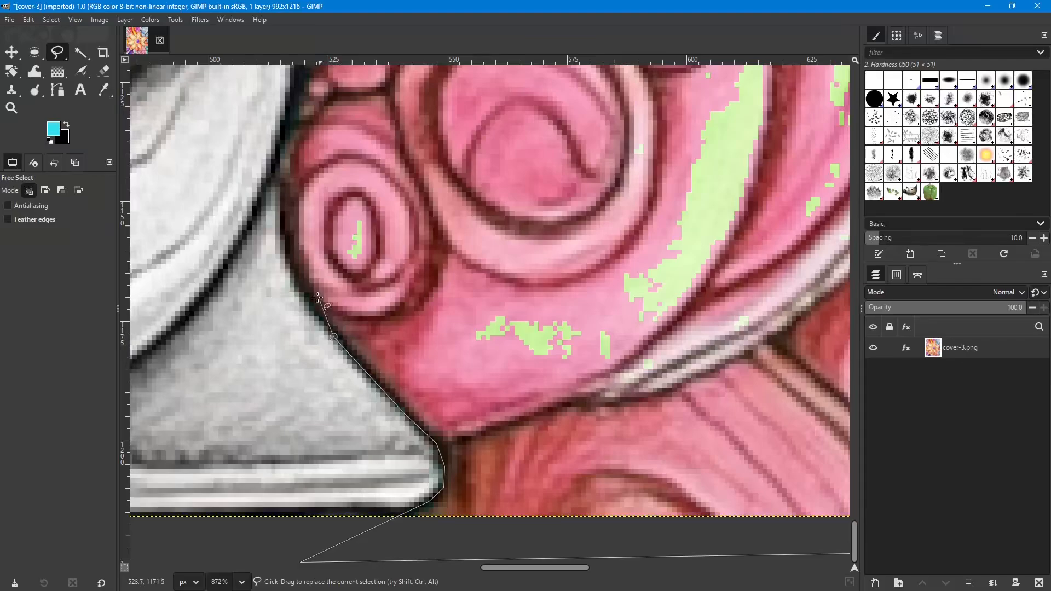
click(281, 218)
scroll(281, 218, up, 1)
scroll(281, 218, up, 2)
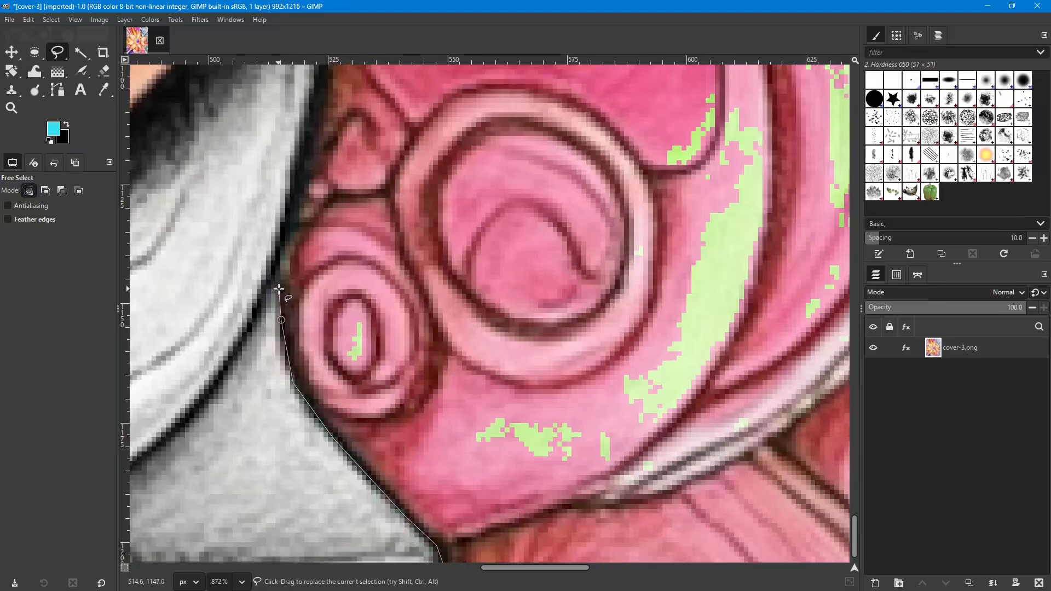
click(278, 289)
click(274, 270)
Continue the selection outline up the border between the grey-white shape and the small pink spirals and folds.
scroll(274, 270, up, 2)
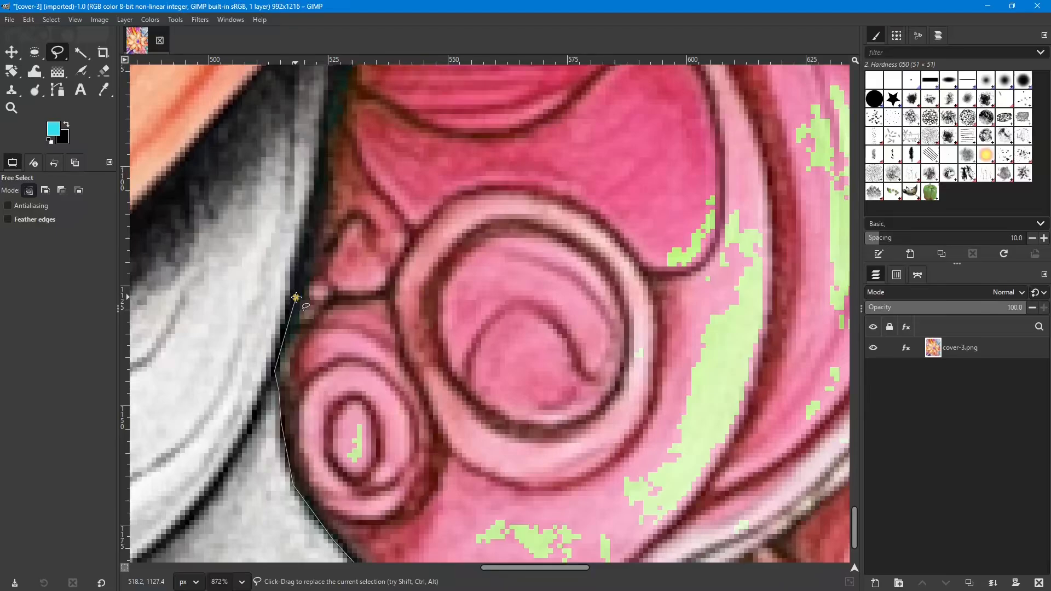
click(318, 212)
scroll(319, 212, up, 3)
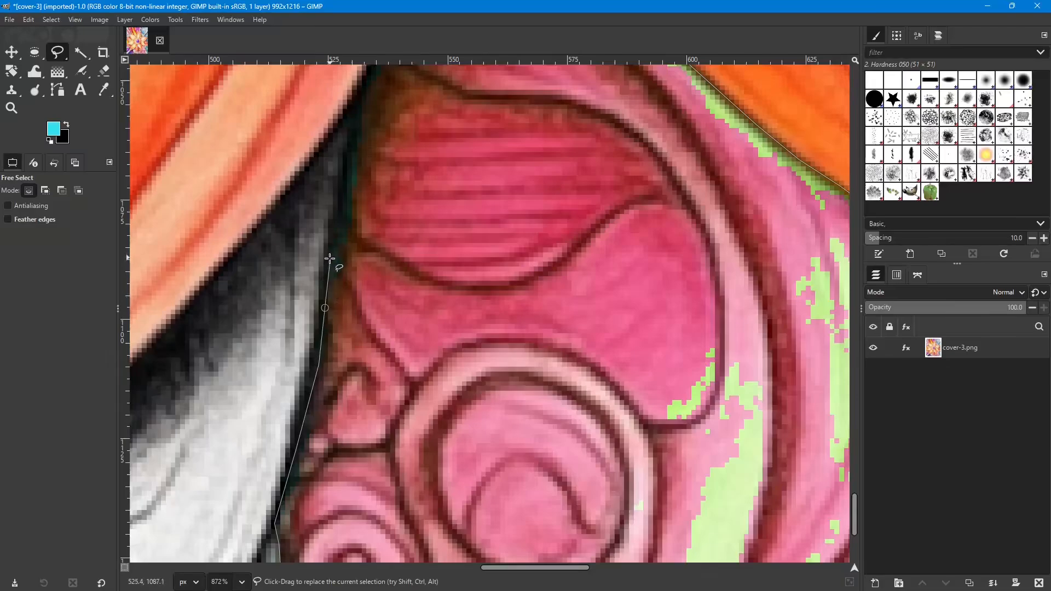
scroll(340, 205, up, 3)
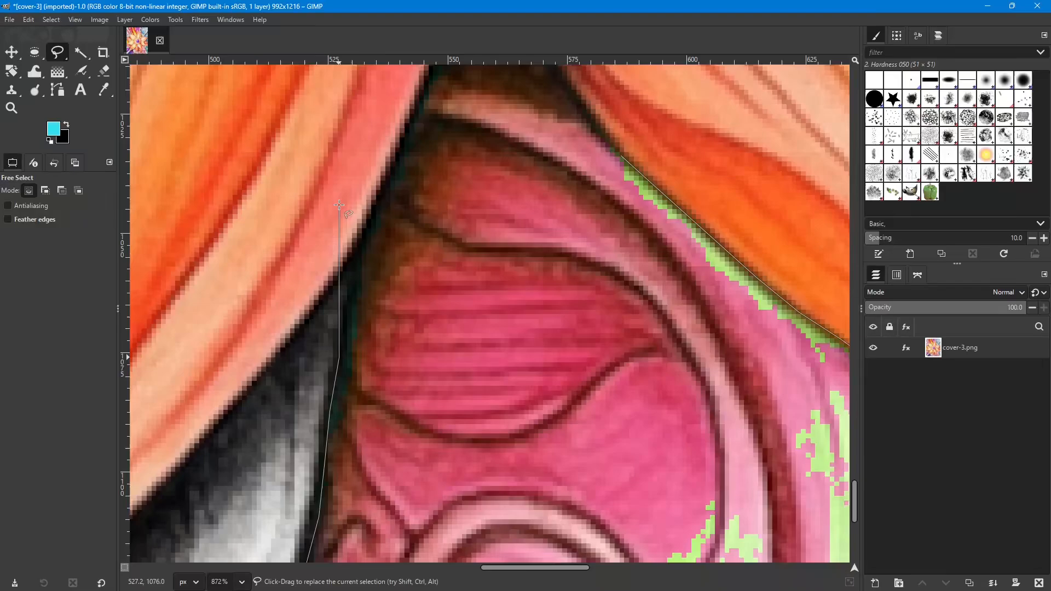
Run the selection outline up the edge of the orange petal beside the dark red-pink folds.
click(357, 264)
mouse_move(371, 218)
mouse_down()
mouse_move(417, 133)
mouse_move(412, 120)
mouse_up()
scroll(412, 120, up, 3)
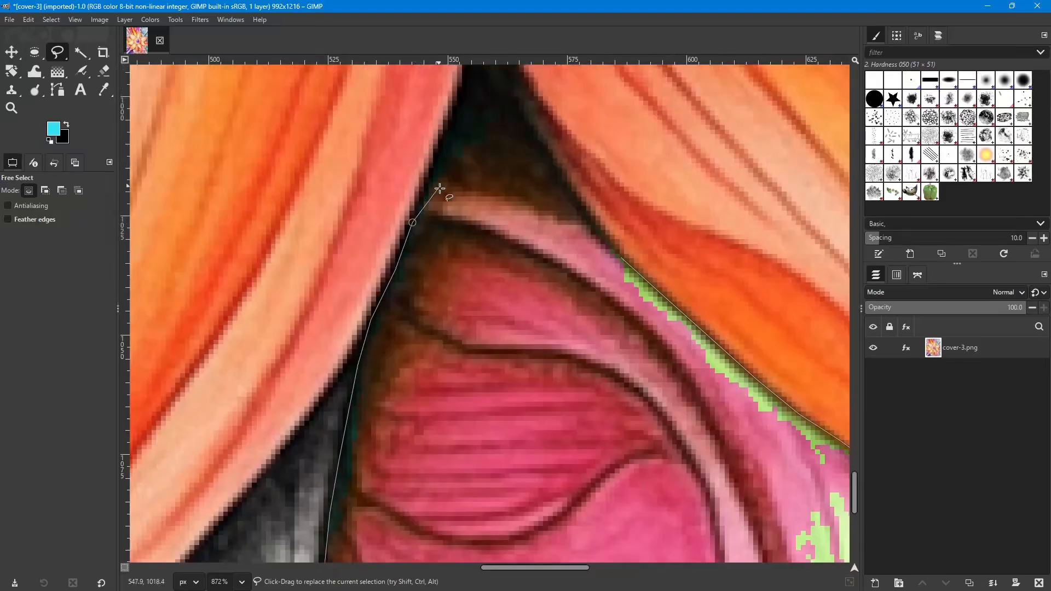
drag(428, 176, 451, 121)
scroll(450, 121, up, 4)
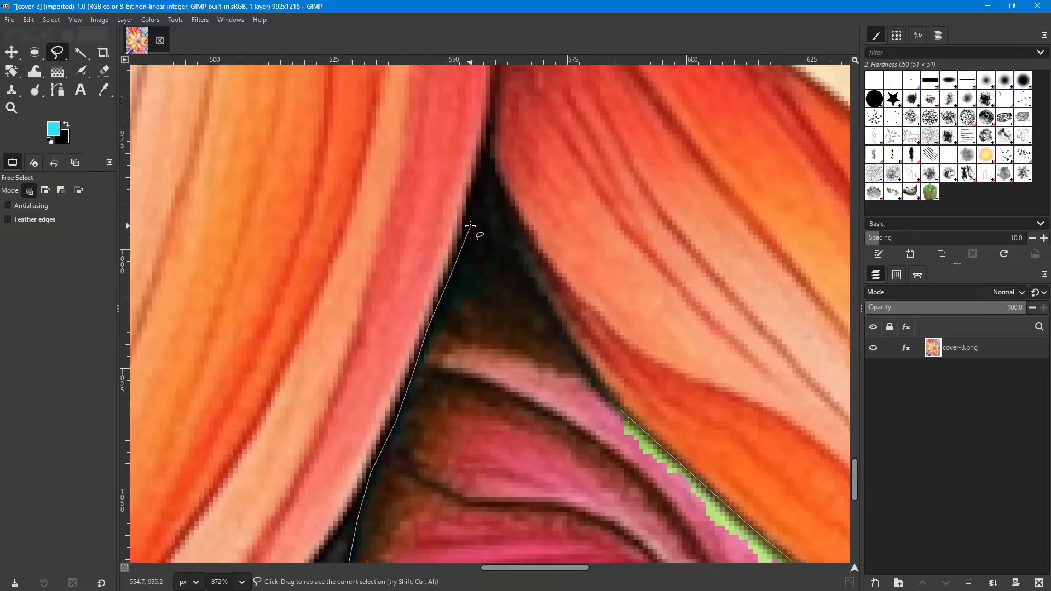
Take the outline around the tip of the dark gap between the two orange petals and close it at its starting point.
drag(452, 272, 474, 189)
click(474, 189)
click(486, 161)
click(521, 258)
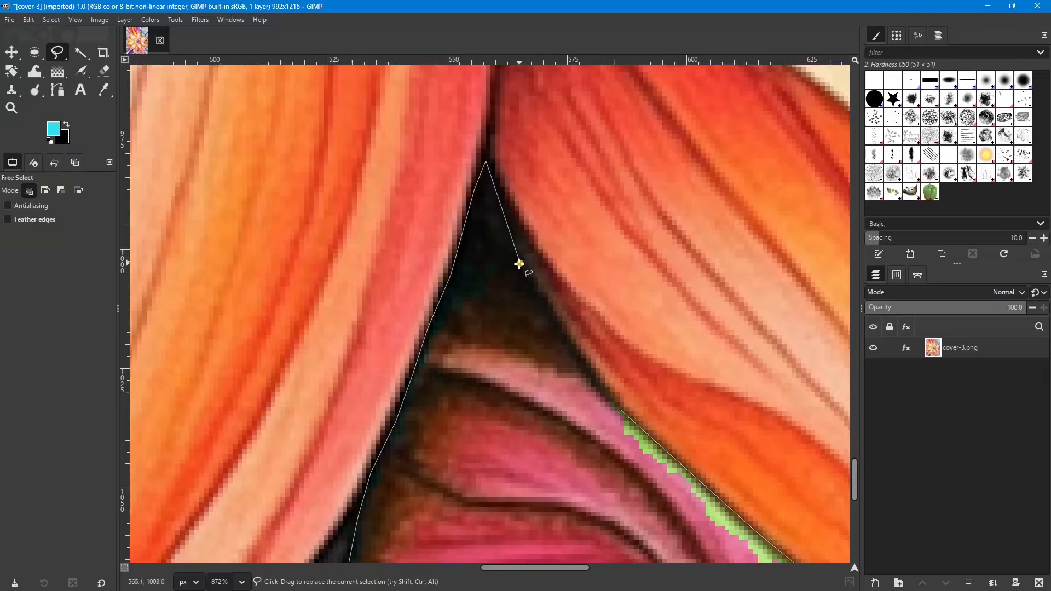
click(560, 332)
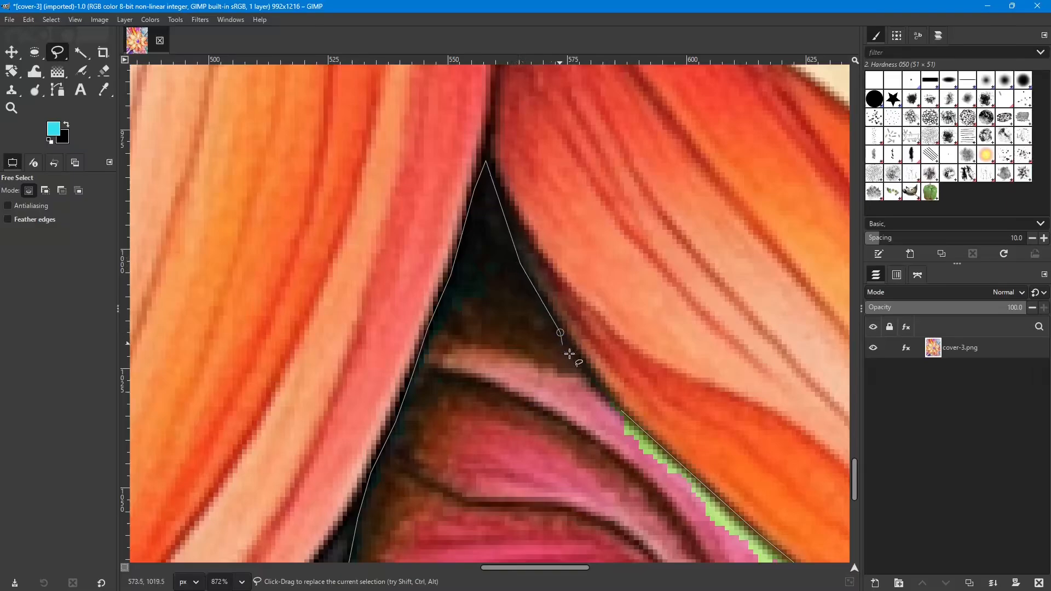
click(593, 377)
scroll(621, 410, down, 2)
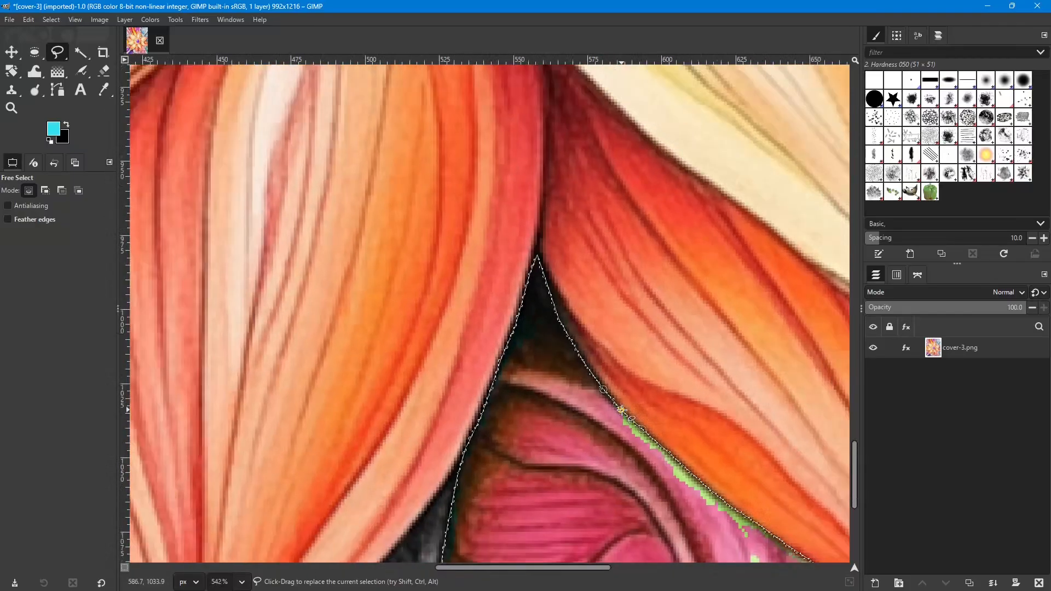
scroll(621, 411, down, 6)
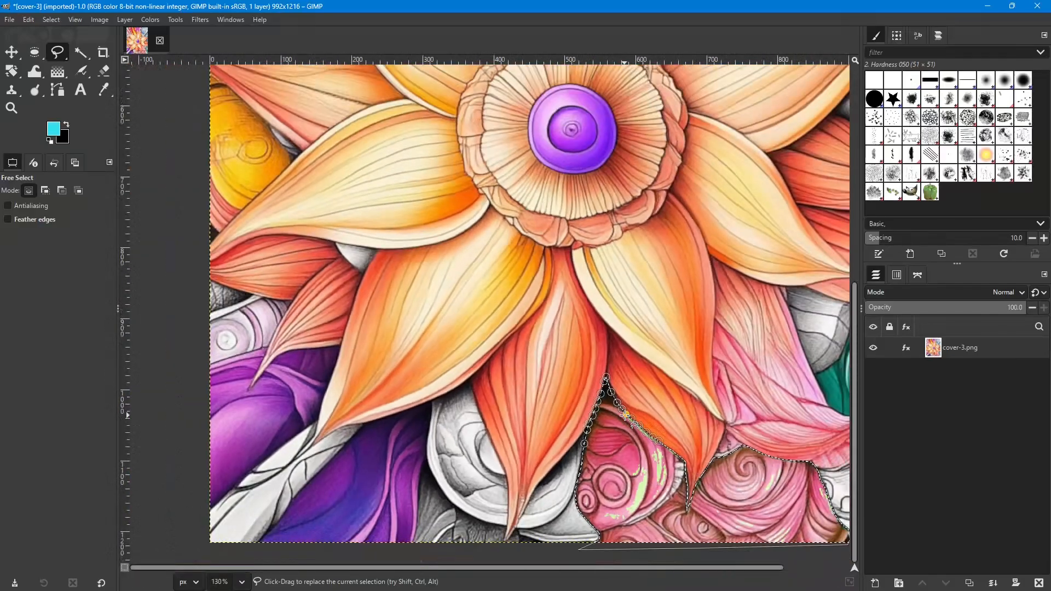
scroll(628, 565, right, 2)
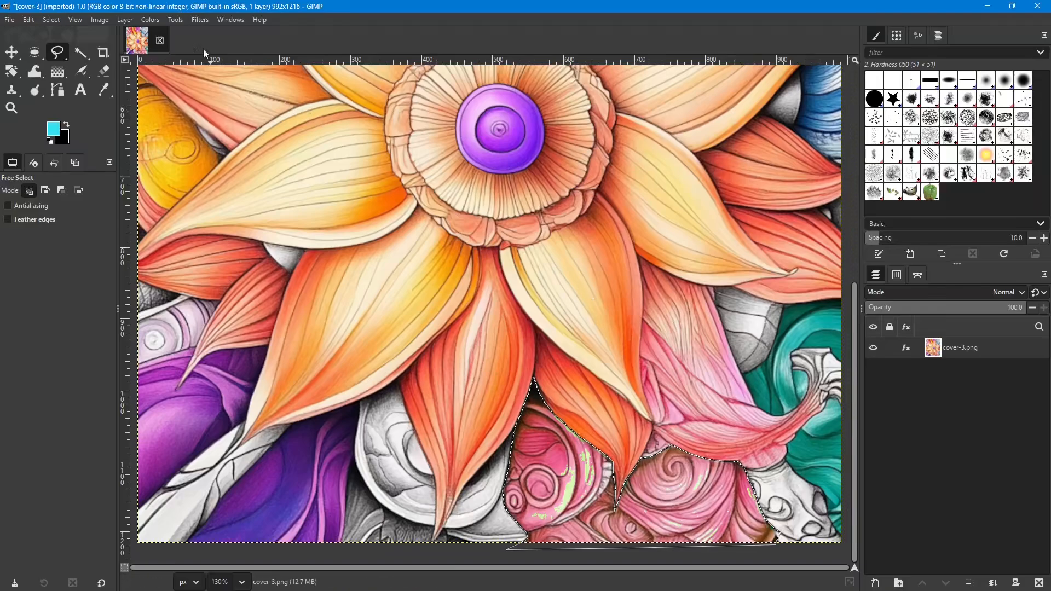
Open a Hue-Saturation adjustment for the selected pink swirl area and set the yellow hue to -123.9.
click(158, 21)
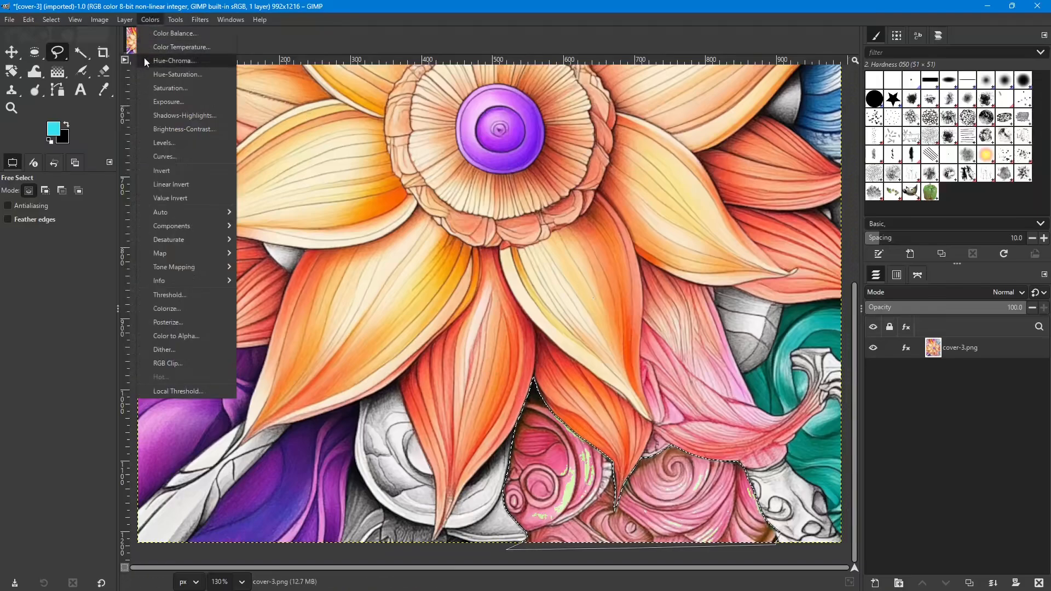
click(162, 76)
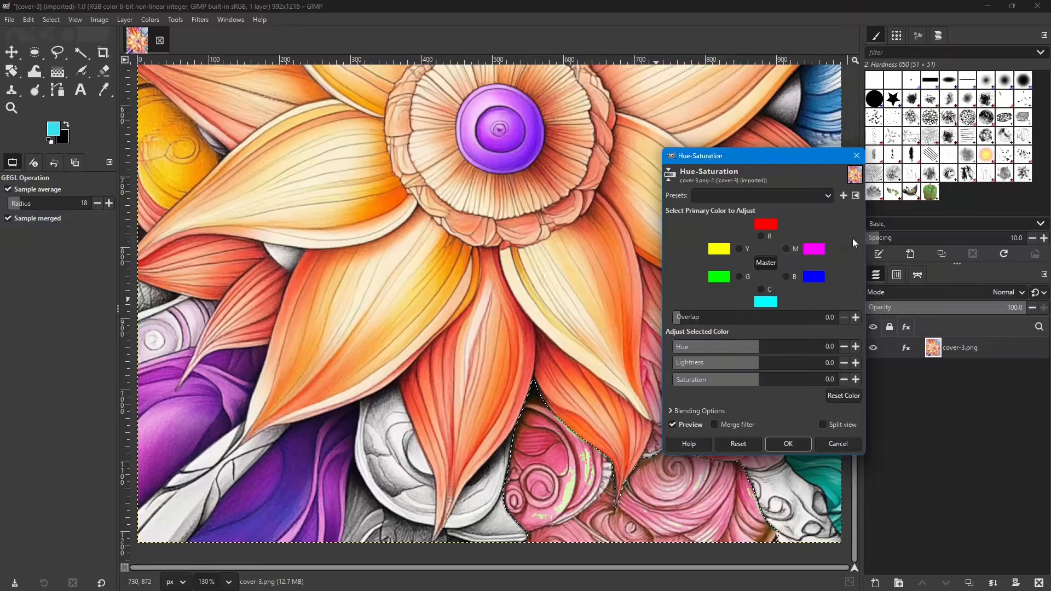
drag(811, 150, 374, 180)
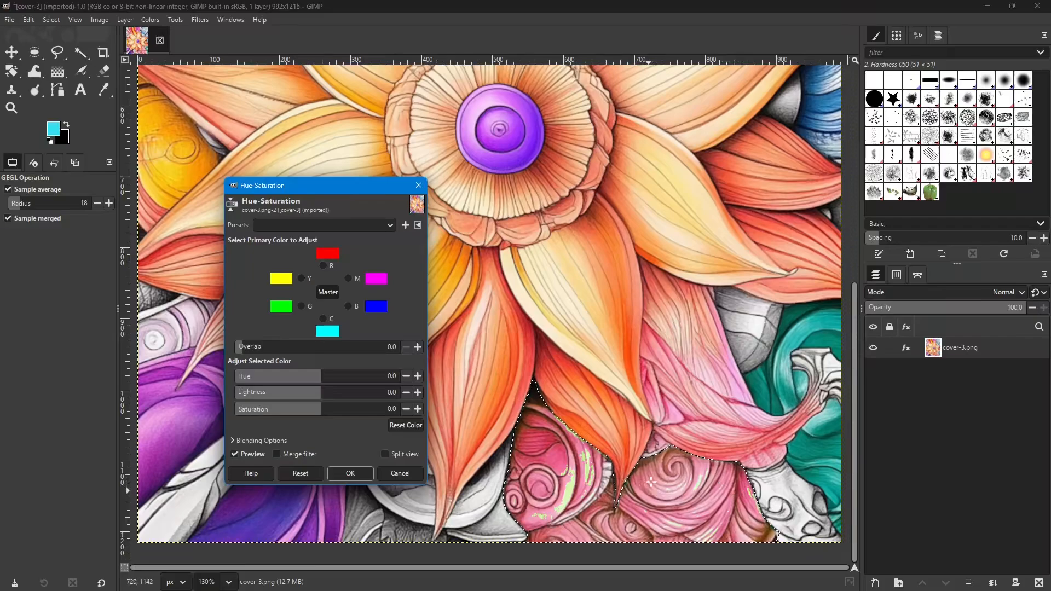
click(299, 278)
scroll(648, 511, up, 8)
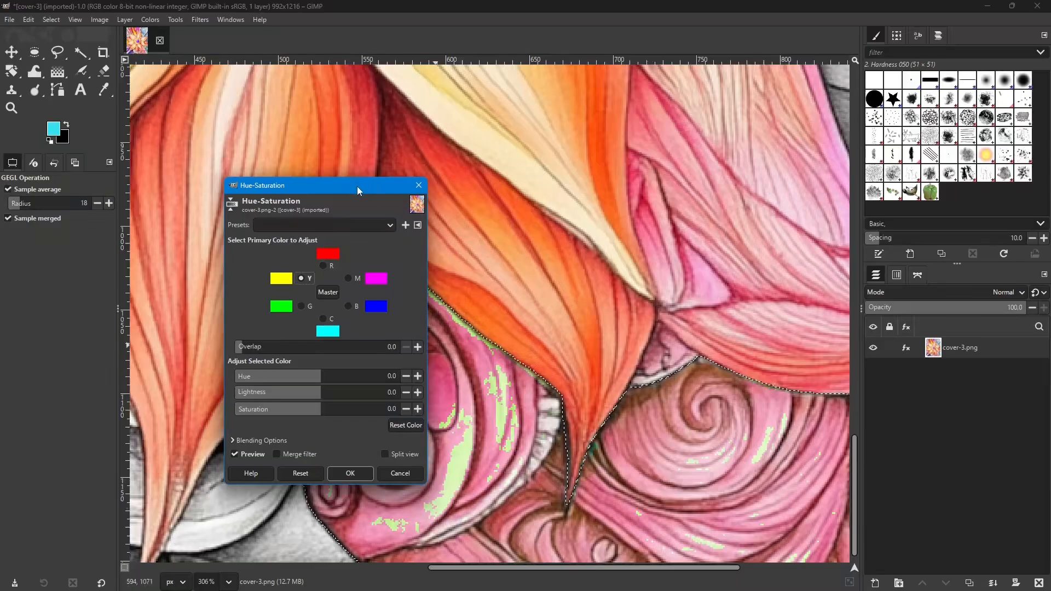
drag(359, 191, 934, 49)
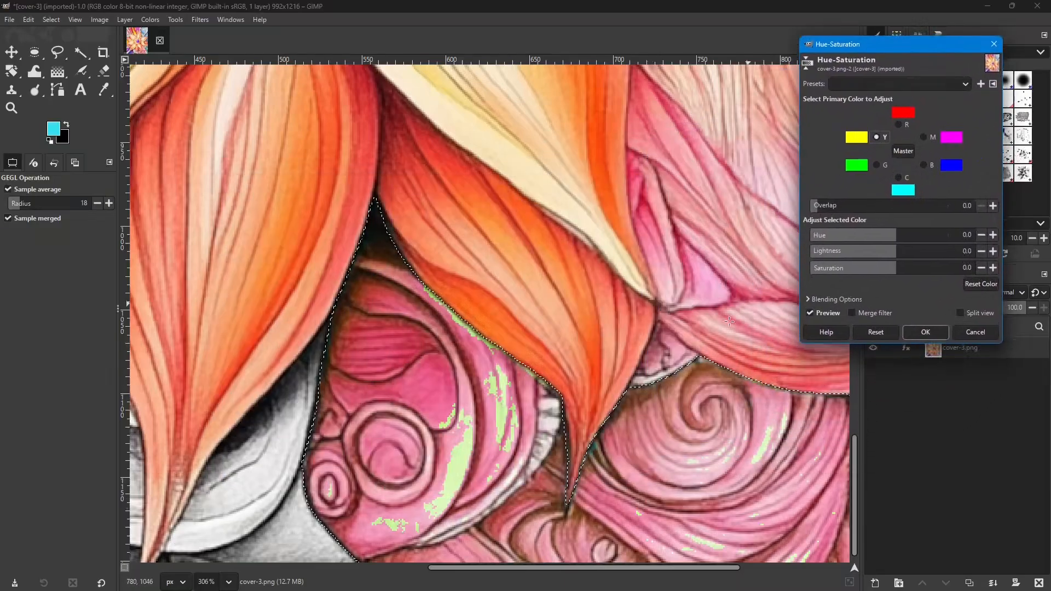
scroll(602, 437, up, 3)
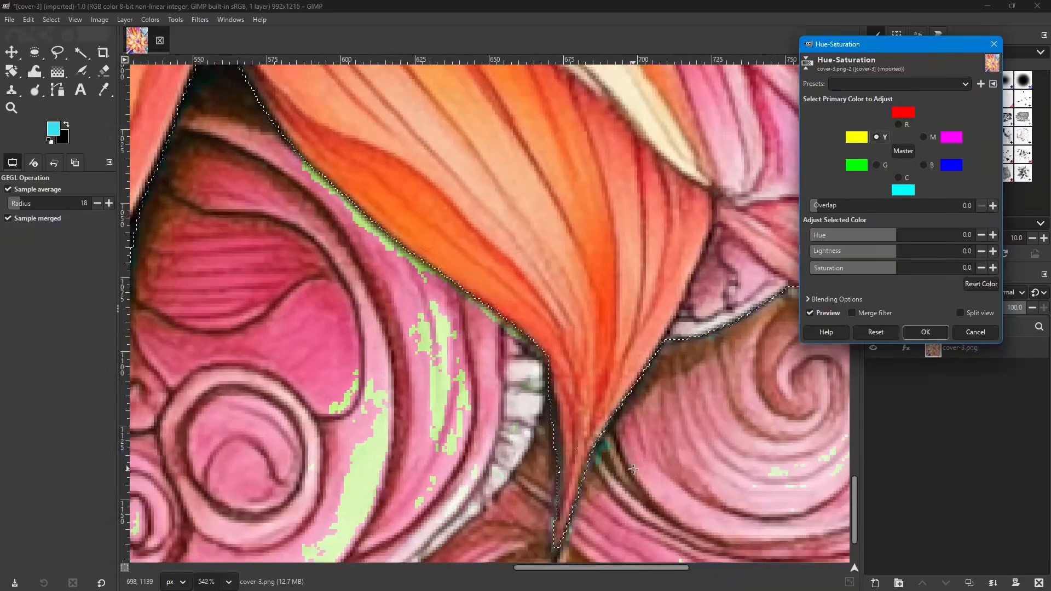
scroll(633, 469, down, 3)
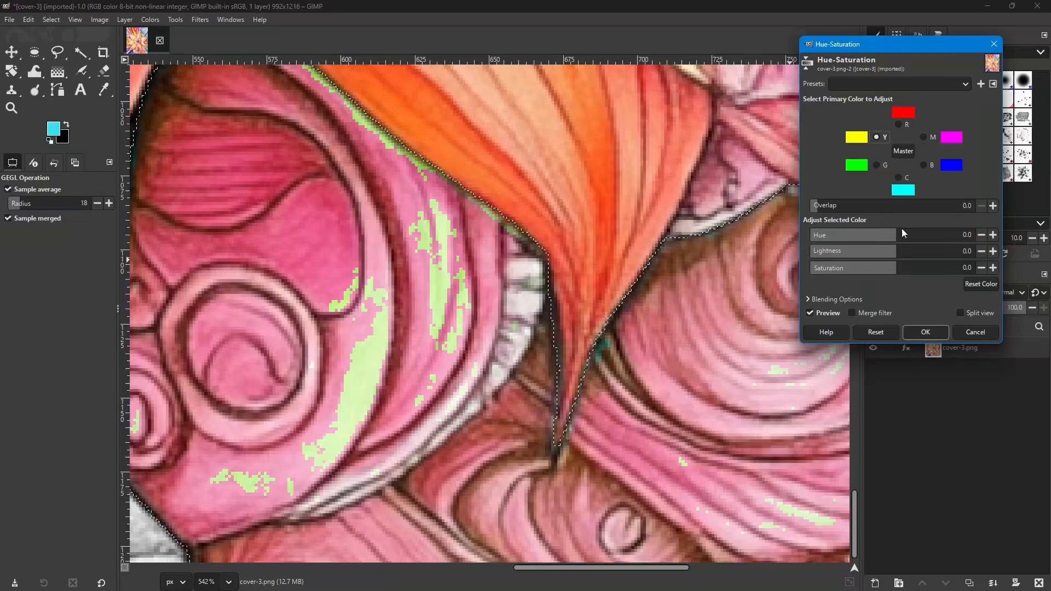
drag(895, 236, 840, 234)
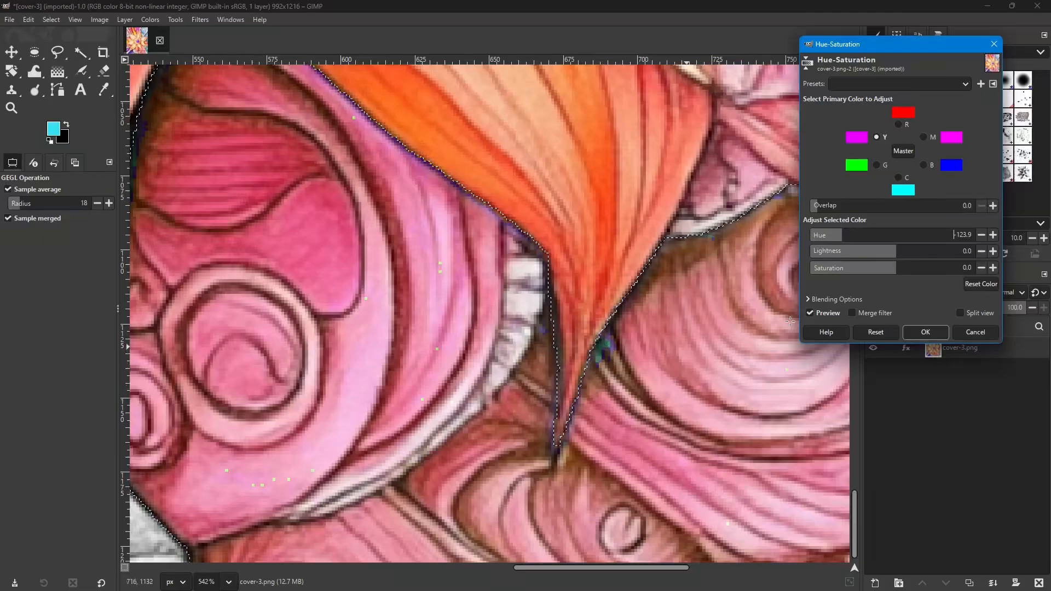
Set the green hue to -95.3 to recolour the remaining stray specks in the pink swirls.
click(879, 165)
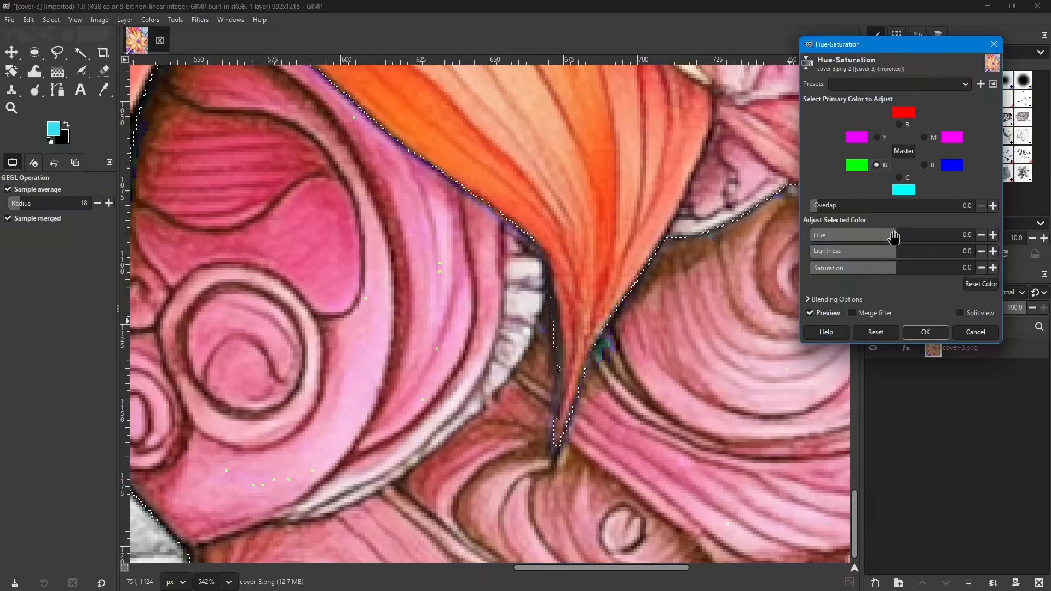
mouse_move(897, 232)
mouse_down()
mouse_move(852, 237)
mouse_move(879, 239)
mouse_up()
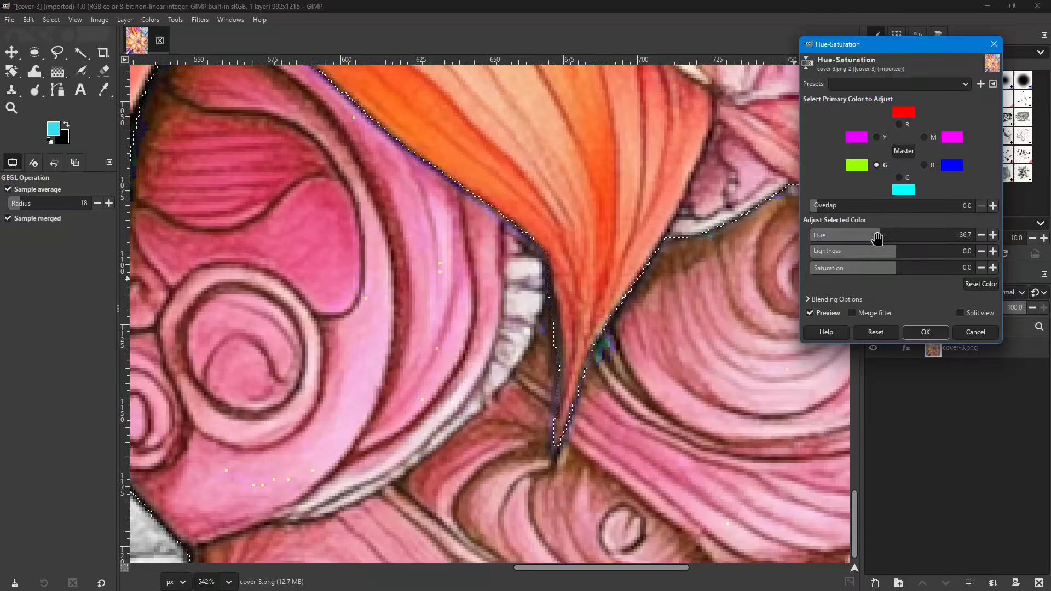
drag(877, 233, 852, 237)
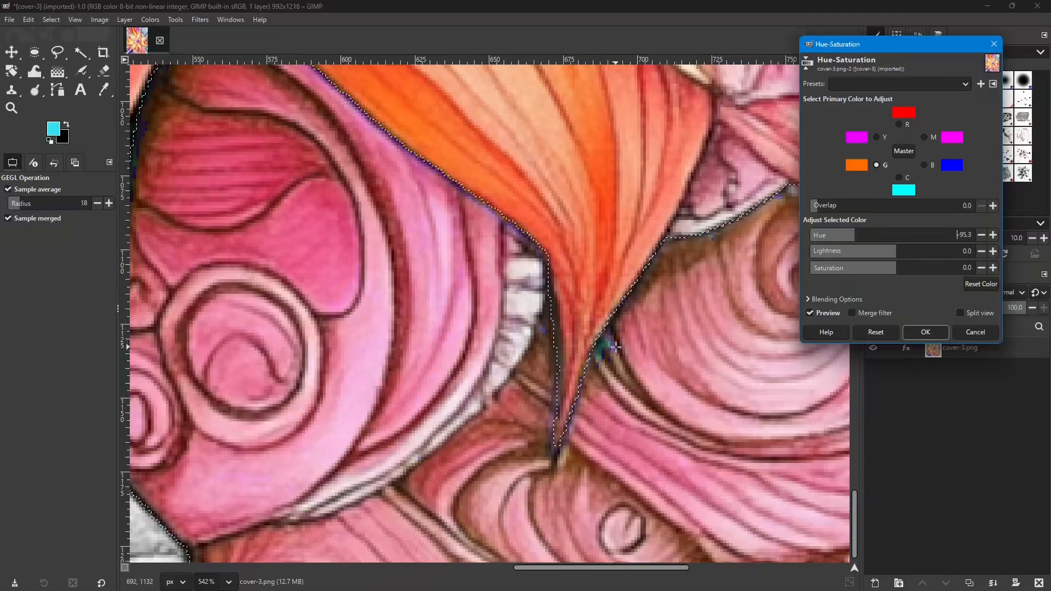
Try a blue hue shift of about 26.8 on the spots beside the orange petal's tip, and return it to 0.
scroll(616, 346, up, 4)
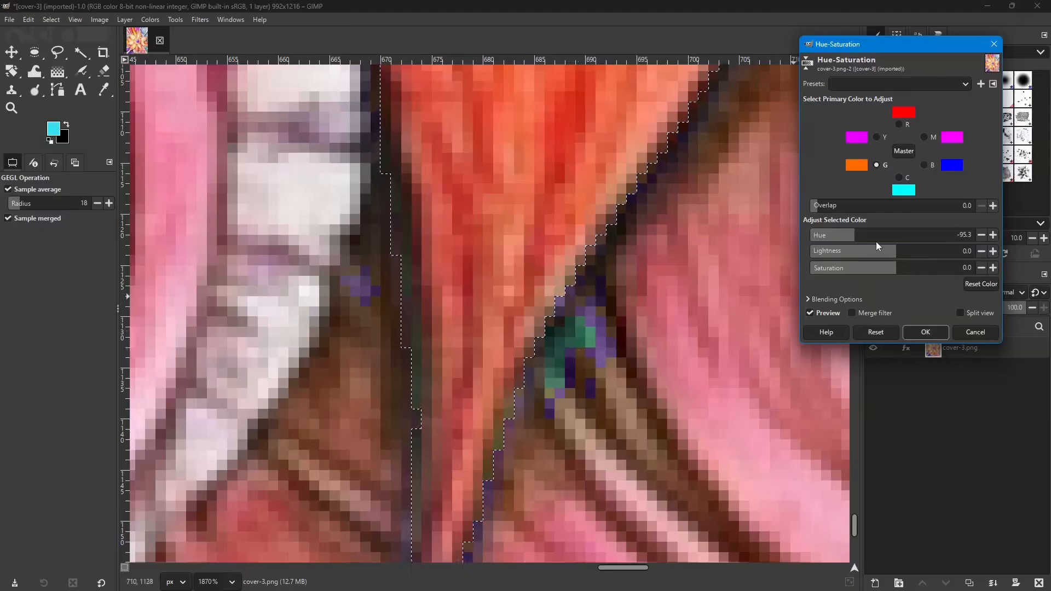
click(923, 163)
mouse_move(896, 235)
mouse_down()
mouse_move(845, 235)
mouse_move(941, 235)
mouse_move(867, 236)
mouse_move(908, 236)
mouse_up()
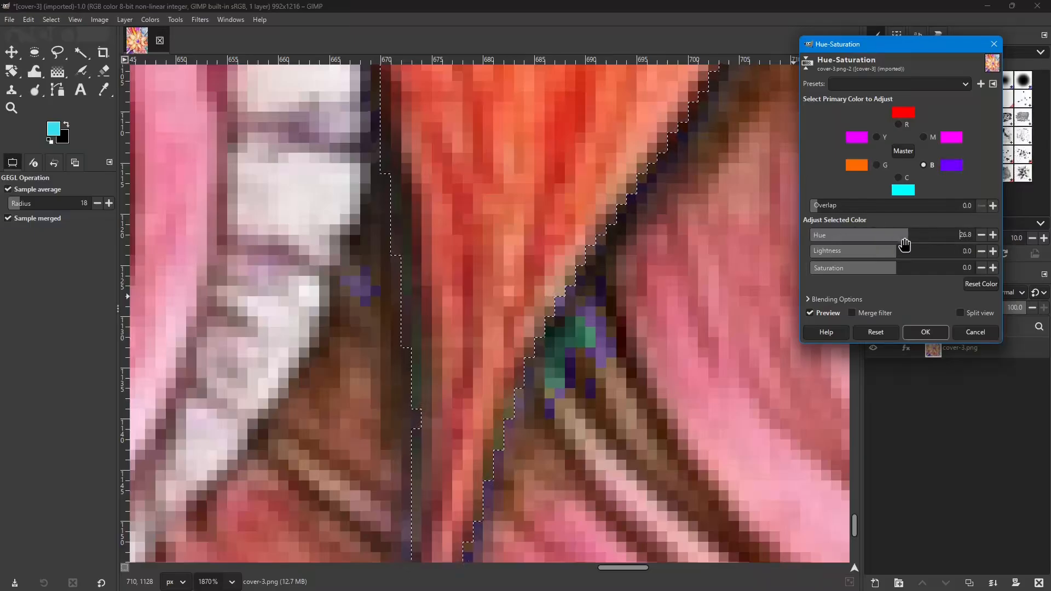
double_click(963, 234)
text(0)
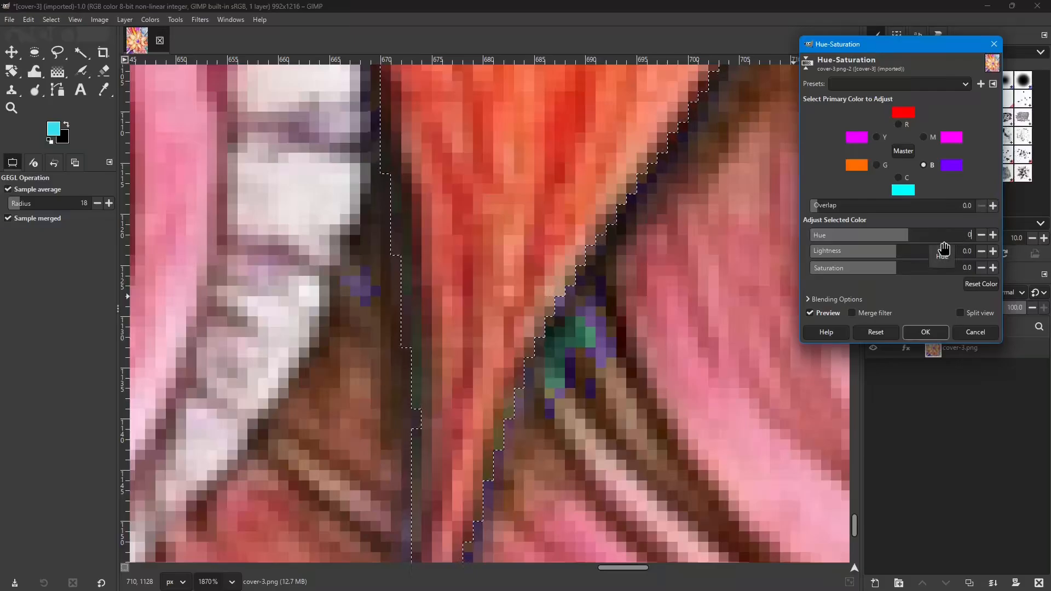
Set the cyan hue to about -134 to recolour the teal patch beside the petal tip, and shift the magenta hue slightly.
click(898, 178)
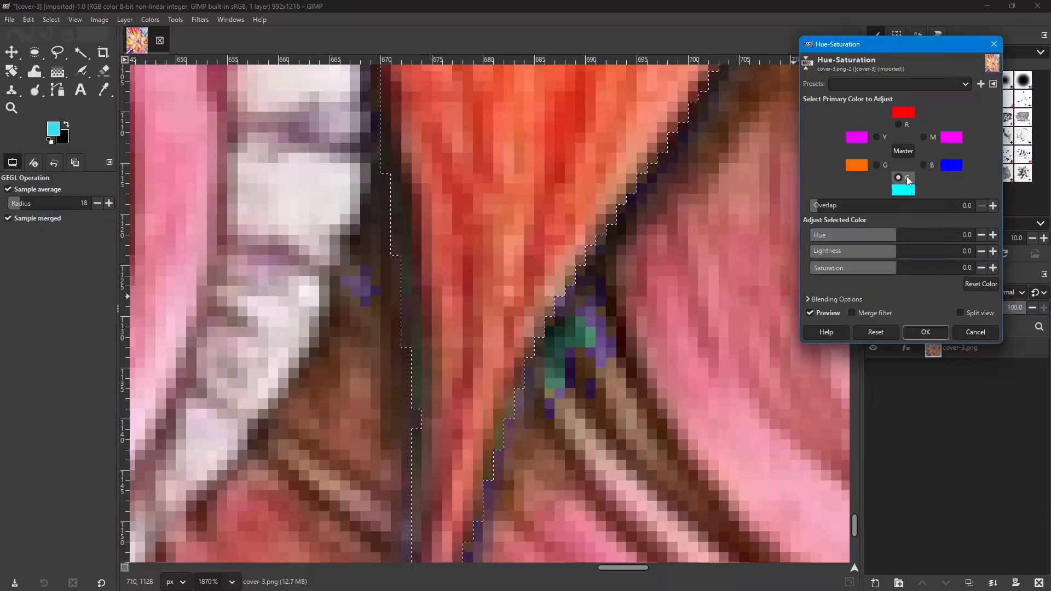
drag(896, 235, 835, 245)
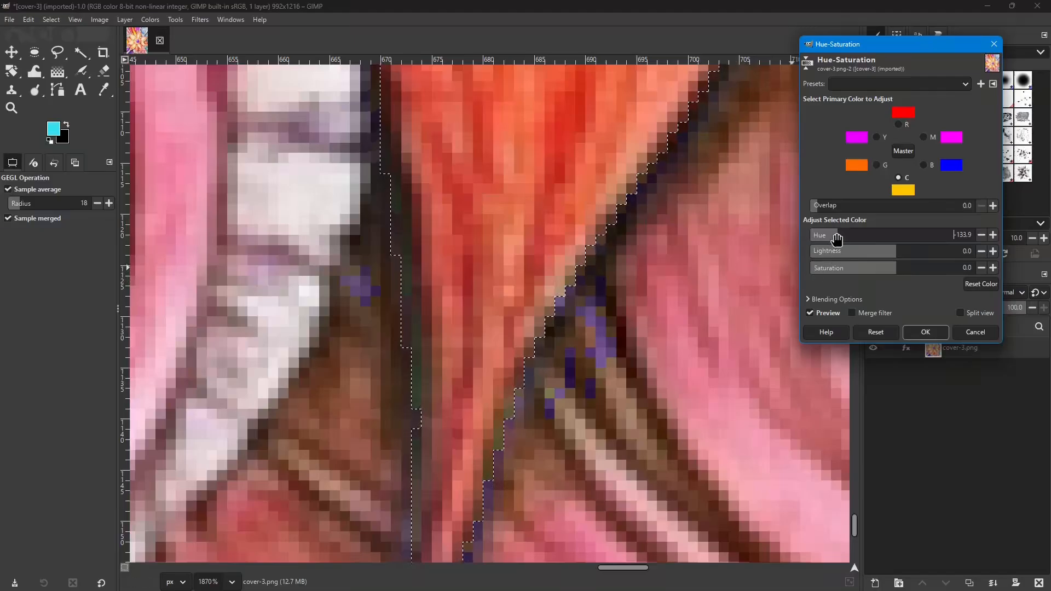
drag(836, 241, 834, 241)
click(923, 138)
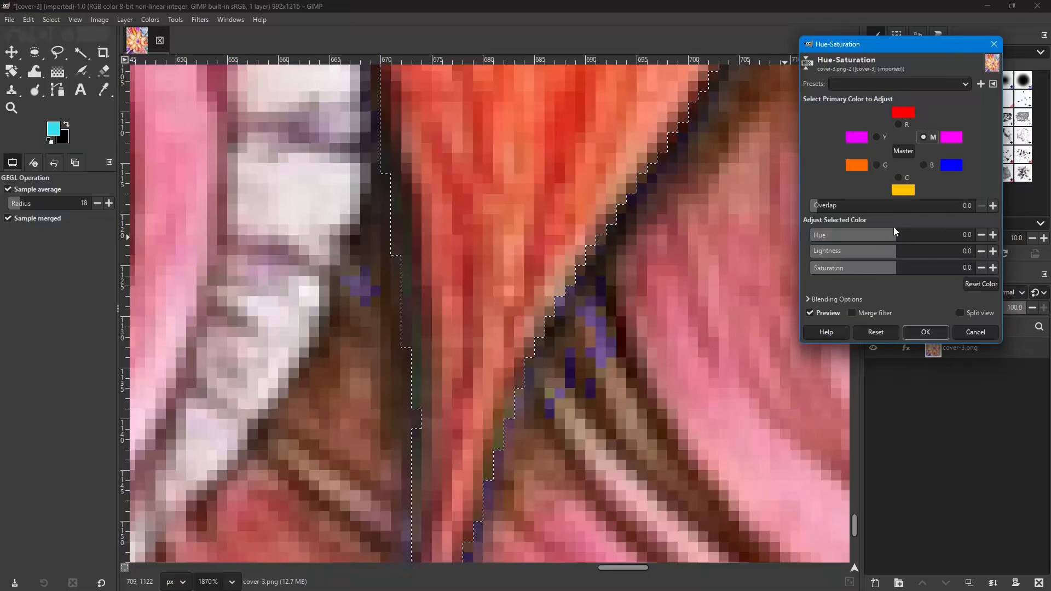
drag(894, 228, 956, 243)
Try a slight blue hue shift of -9.3, enter 0 in its place, and check the recolouring across the whole image.
click(923, 164)
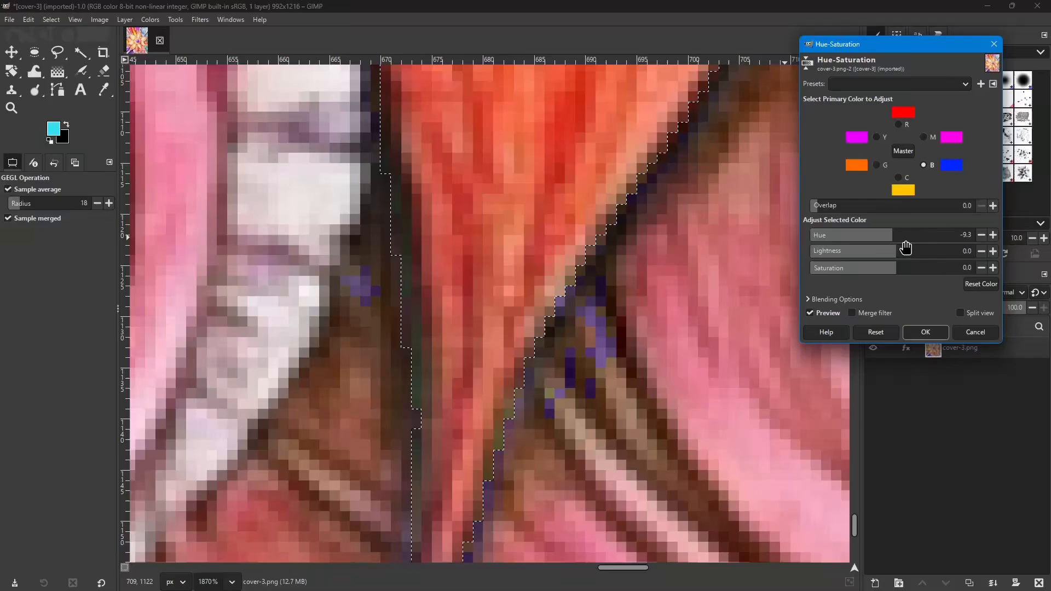
click(971, 234)
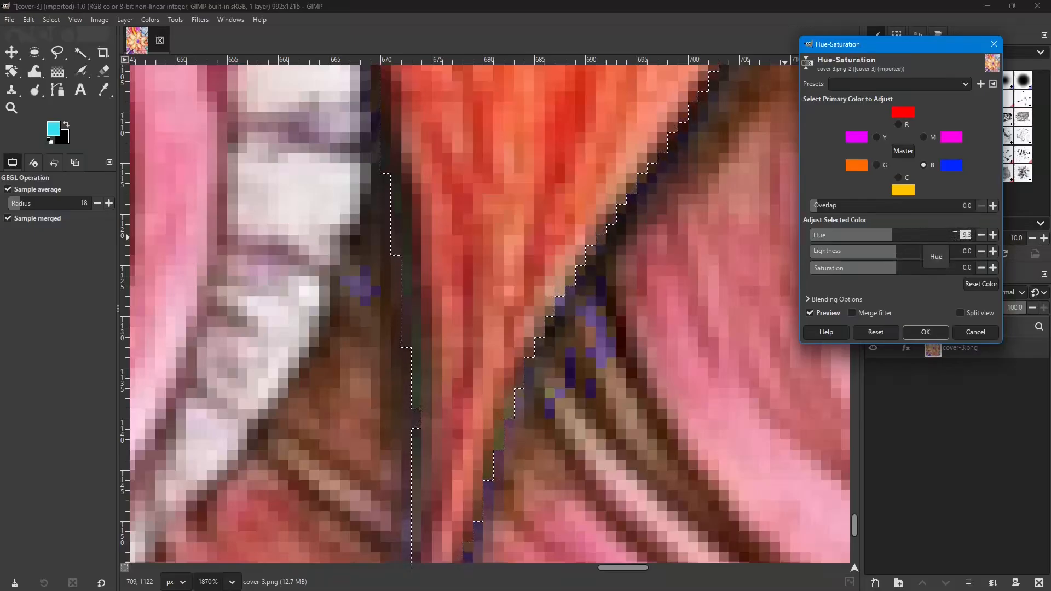
text(0)
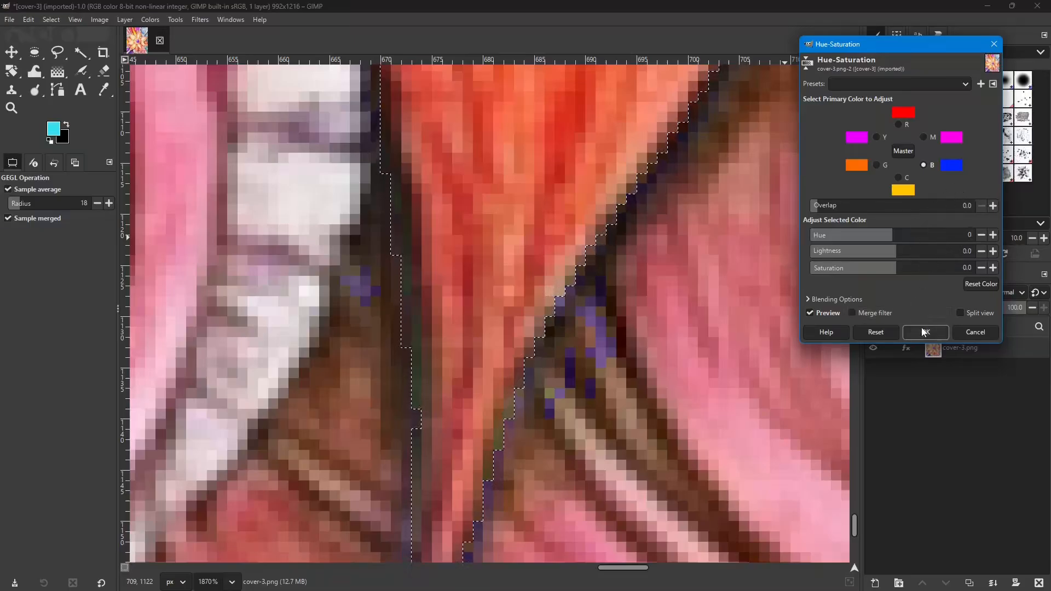
scroll(579, 362, down, 5)
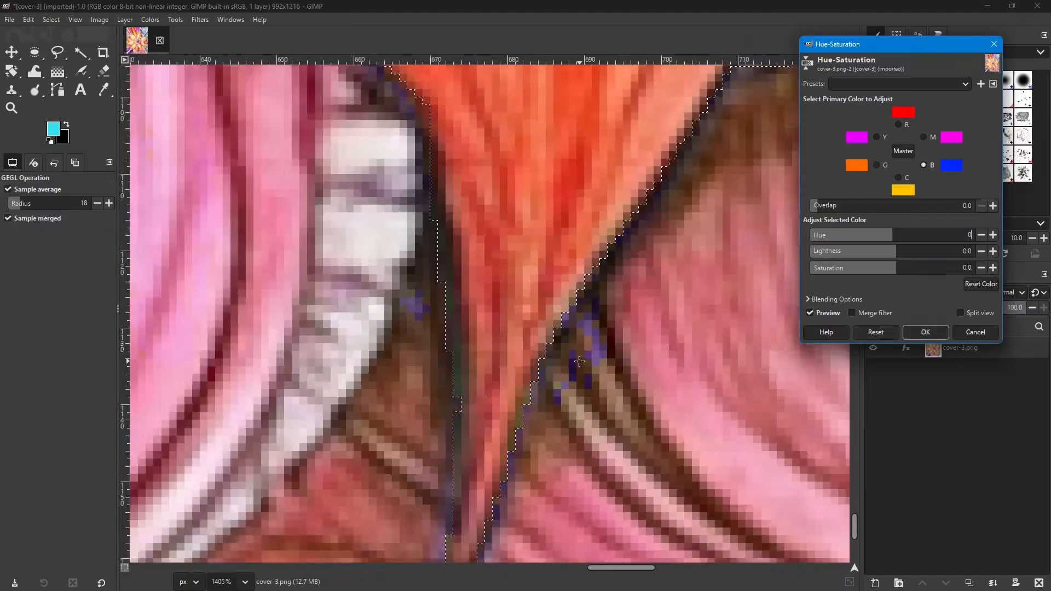
scroll(579, 361, down, 8)
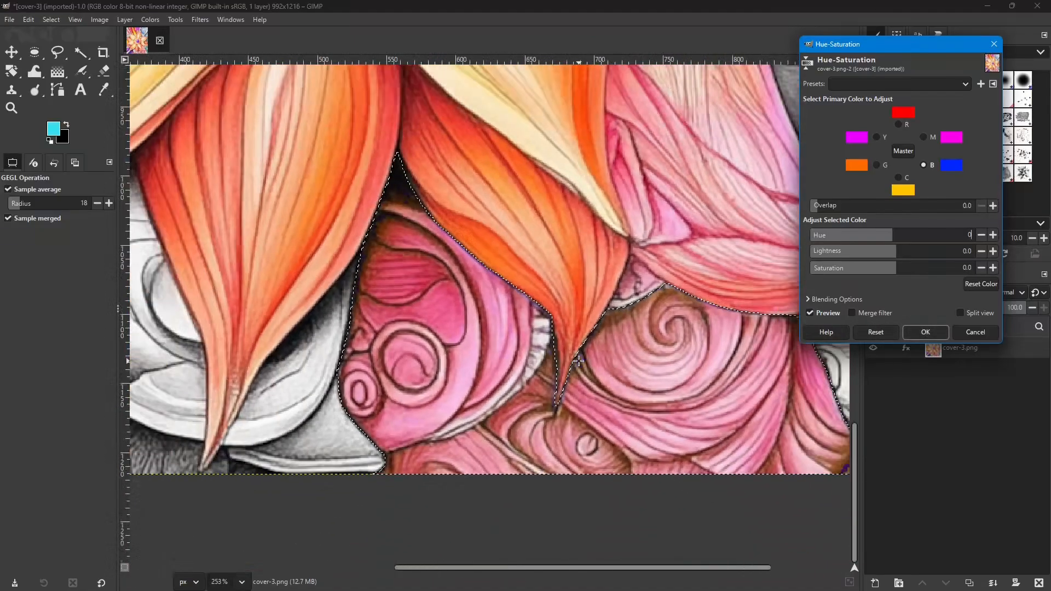
scroll(579, 362, down, 4)
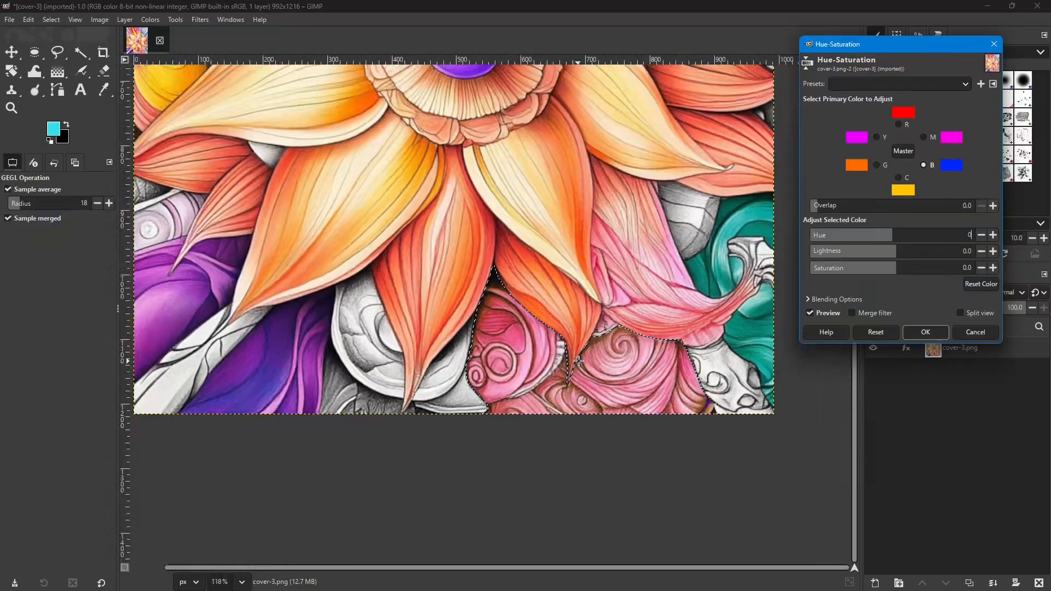
scroll(579, 361, down, 1)
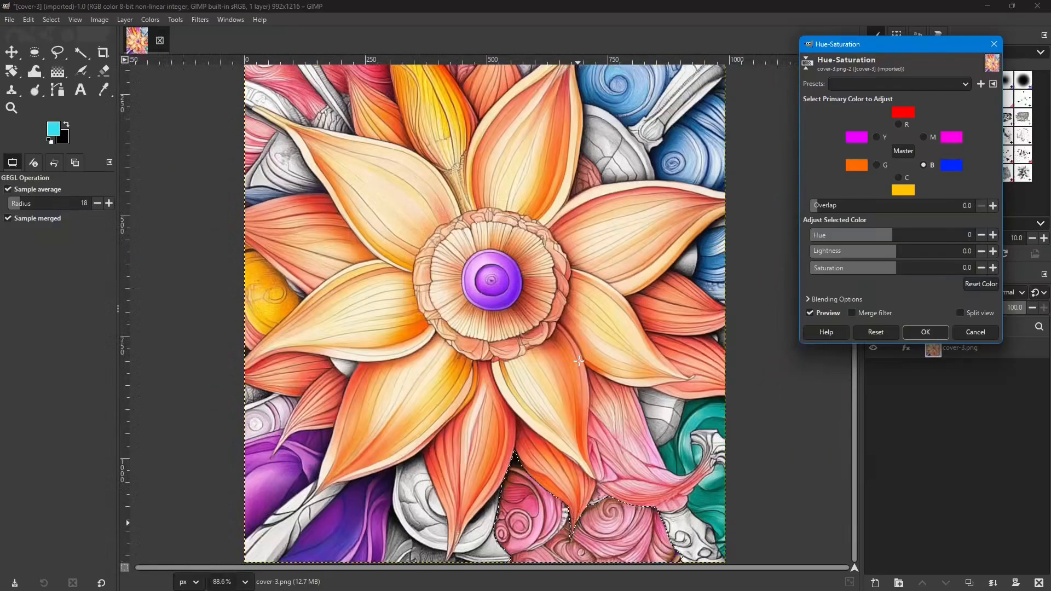
scroll(579, 361, down, 1)
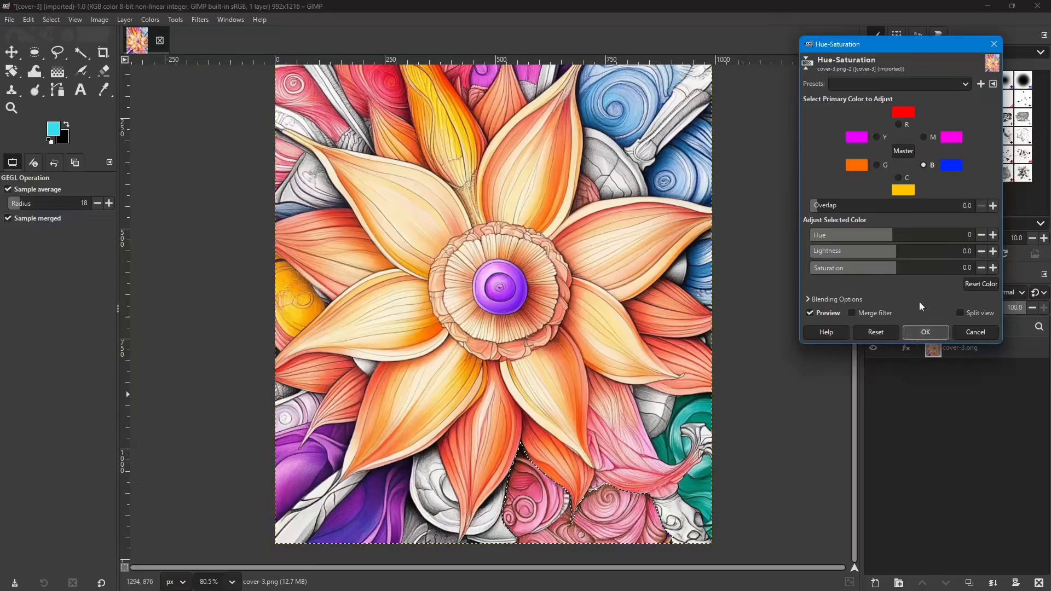
Set the magenta hue to 0 and apply the Hue-Saturation adjustment to the pink swirls.
click(925, 137)
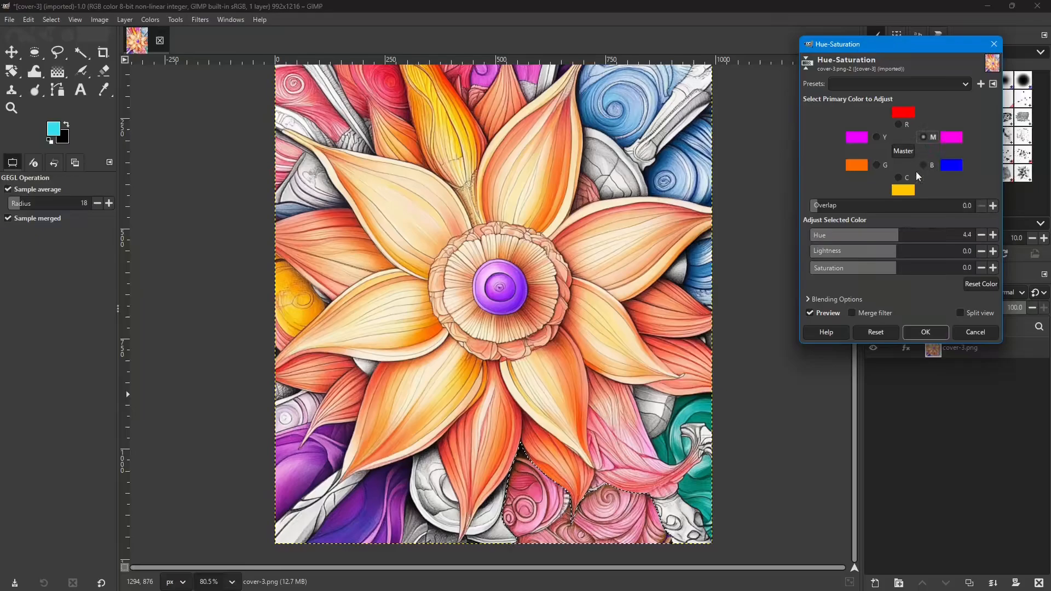
drag(917, 239, 966, 233)
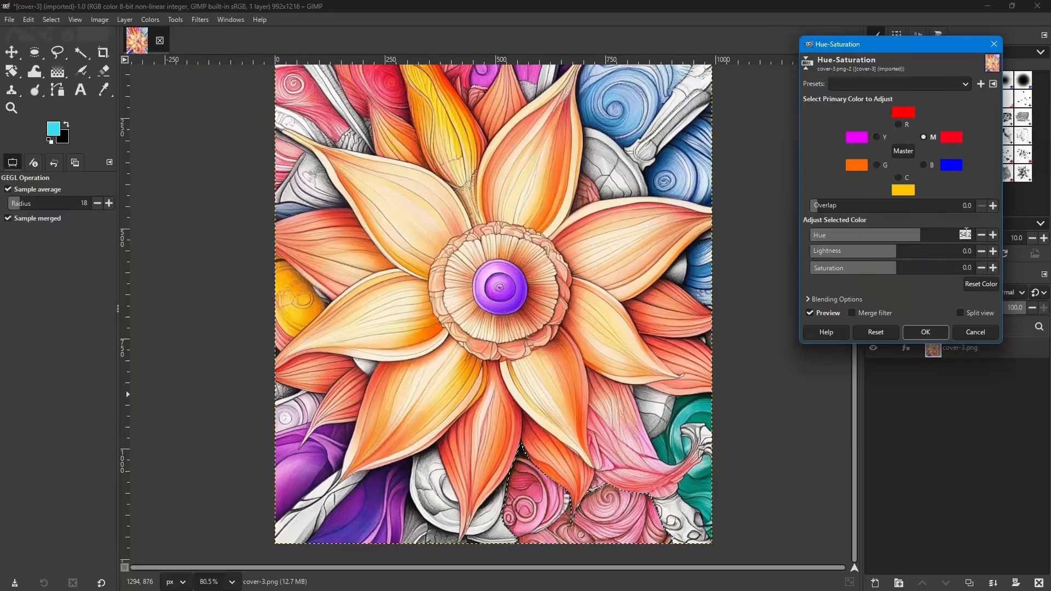
text(0)
click(926, 332)
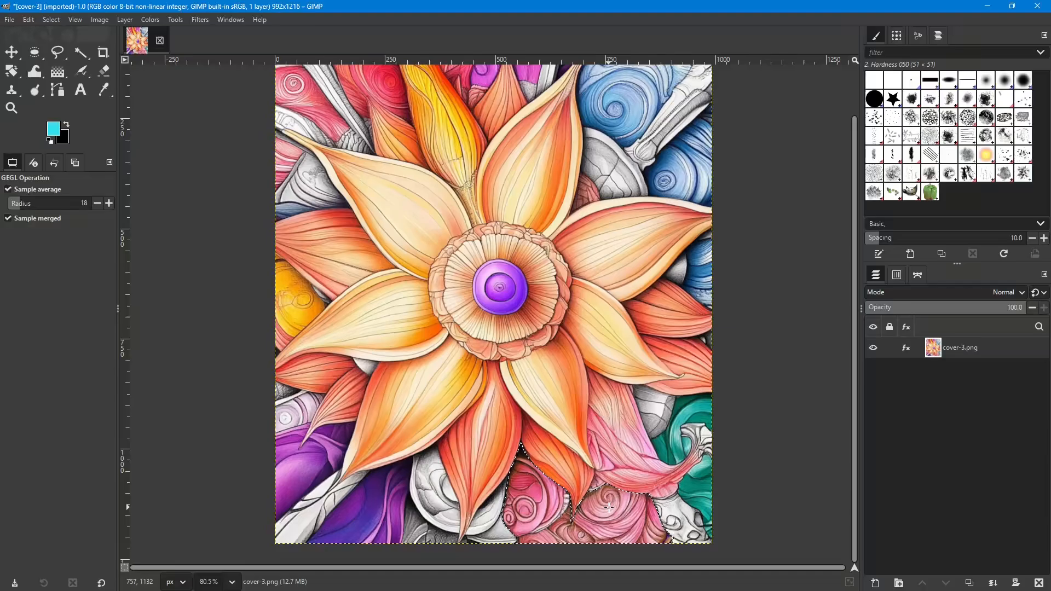
Save the pink swirl selection as a channel, return to the layer list, and clear the selection.
scroll(603, 508, up, 6)
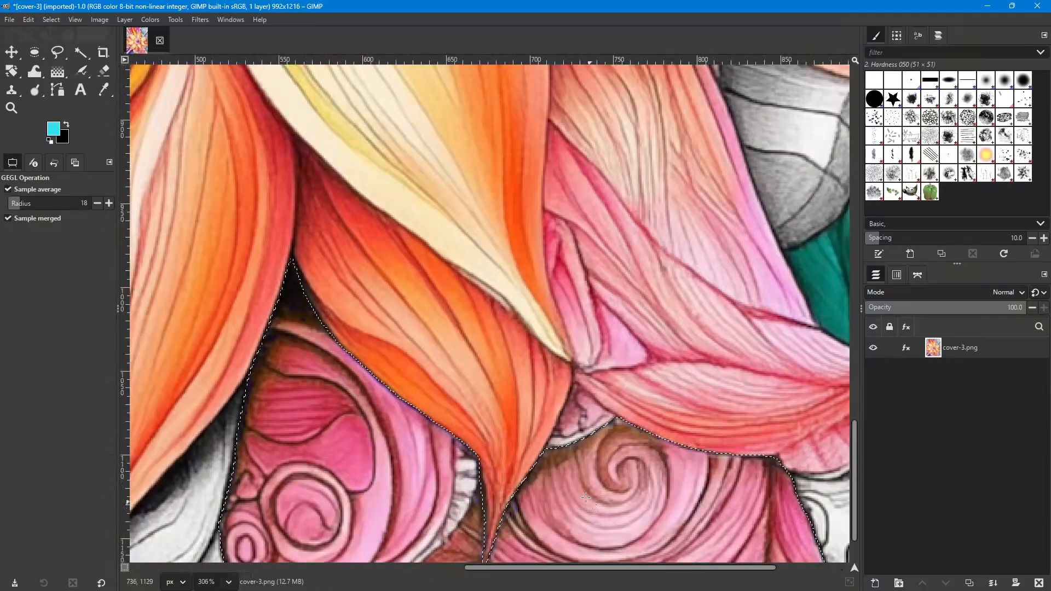
scroll(480, 449, up, 3)
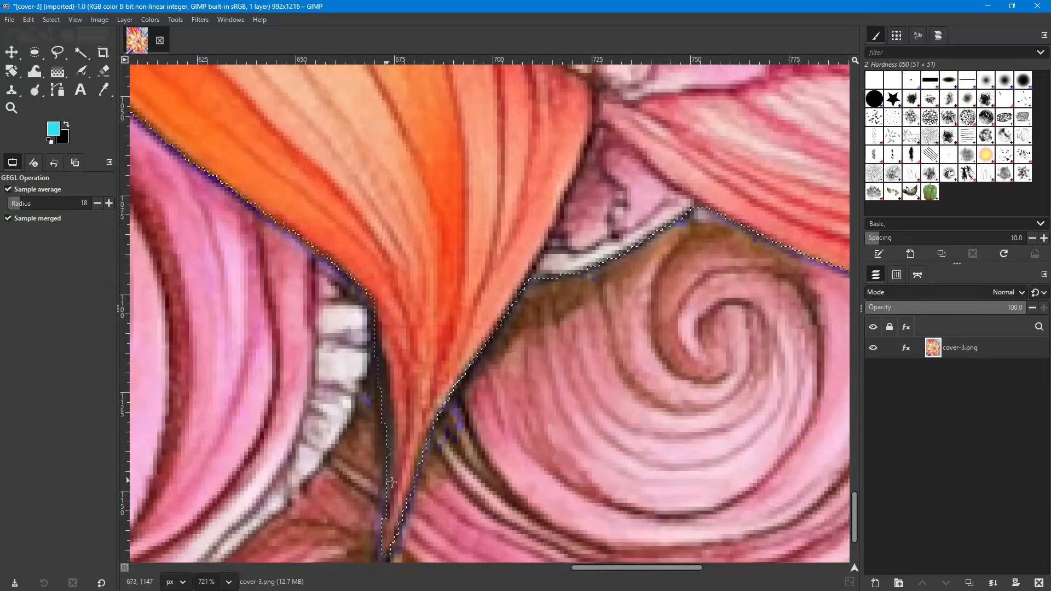
click(51, 22)
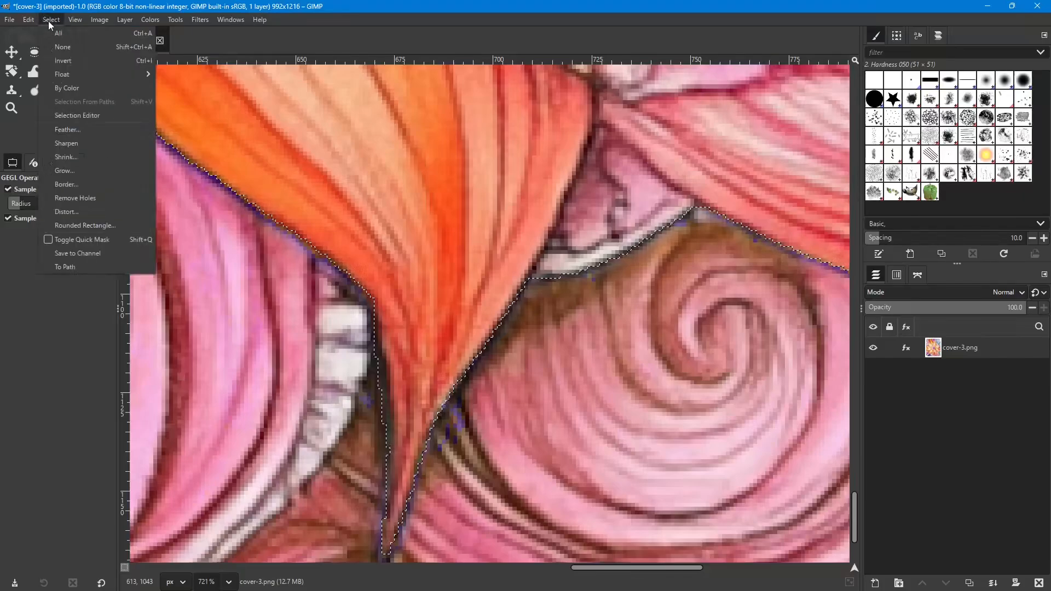
click(74, 254)
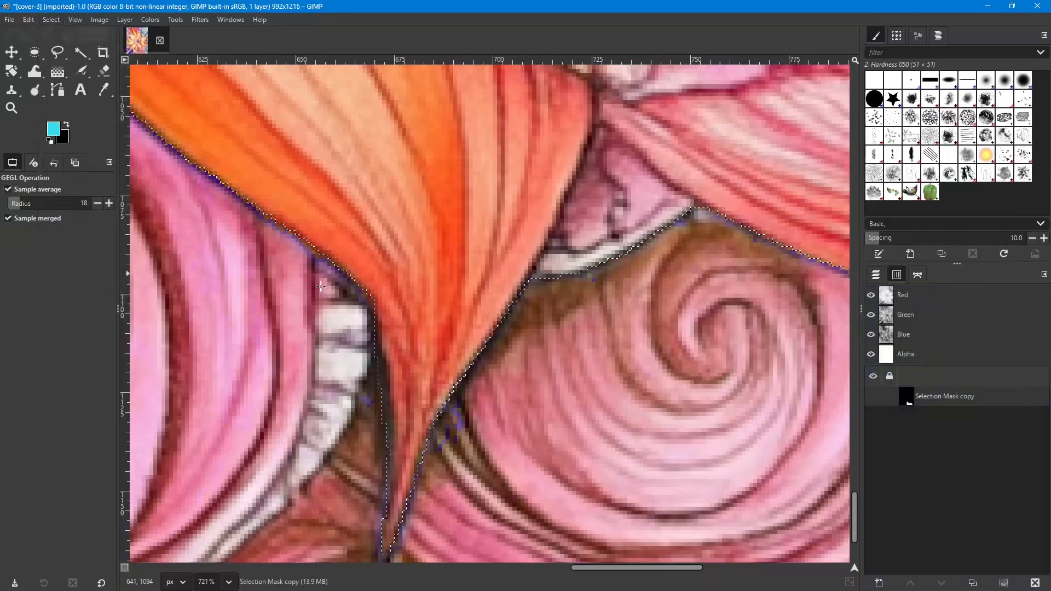
click(875, 277)
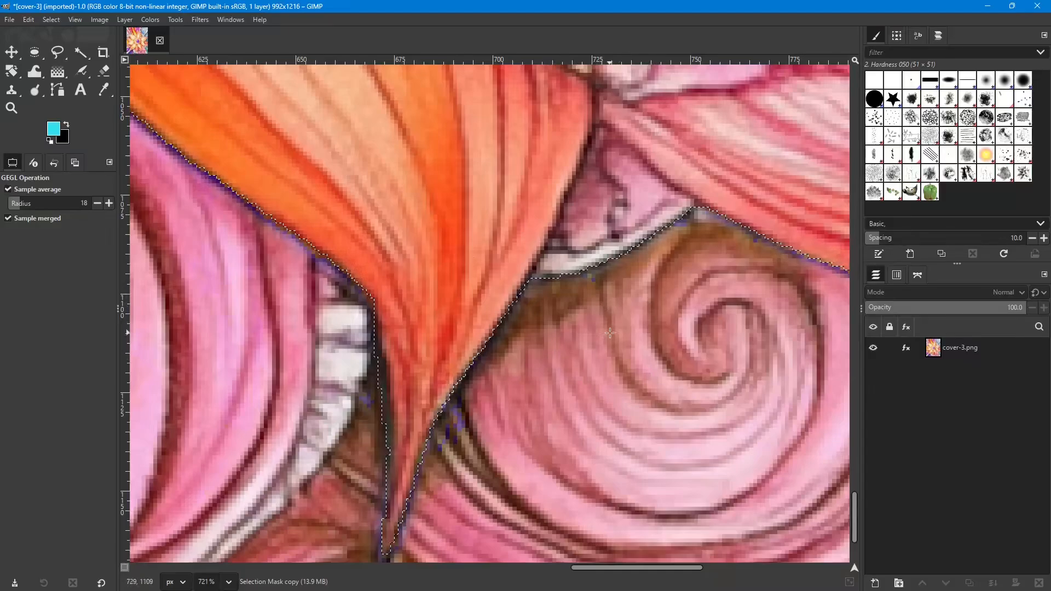
key(ctrl+shift+a)
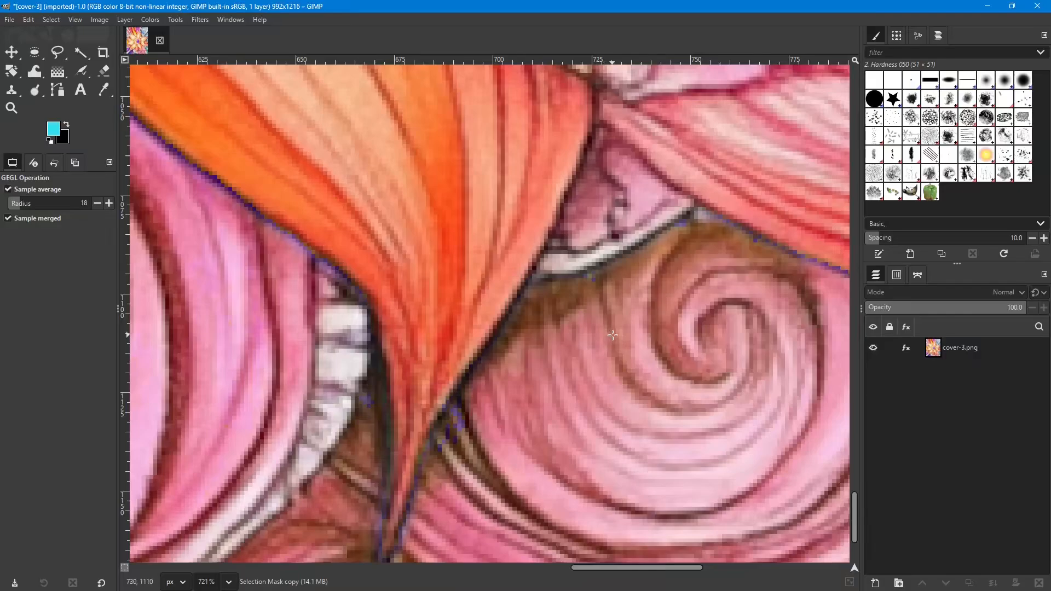
Start a Free Select outline of the teal area, running down the image's right edge to where teal meets the grey skull.
ctrl+scroll(668, 353, down, 5)
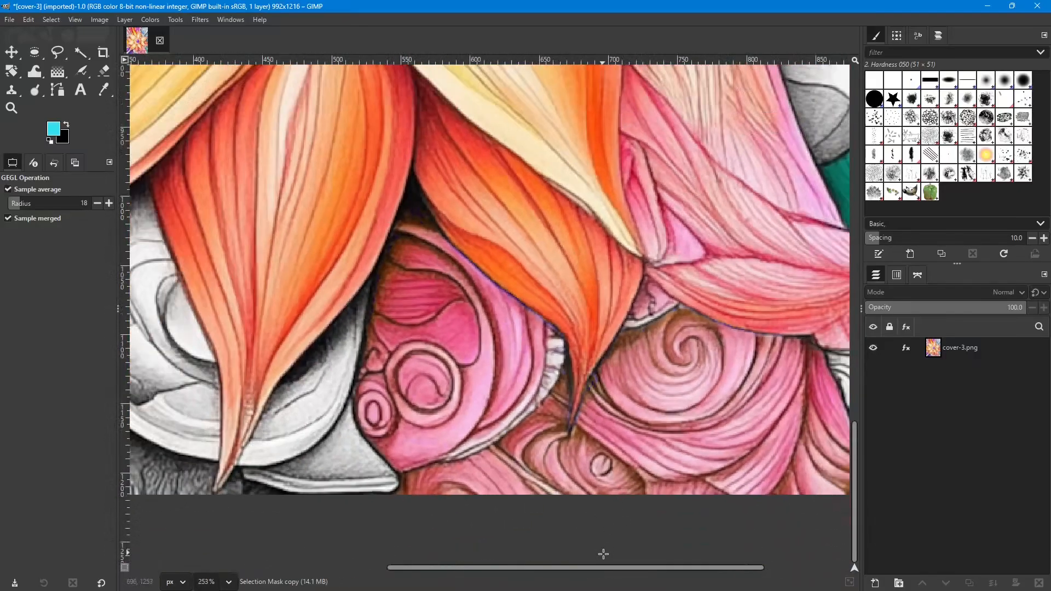
drag(607, 568, 712, 561)
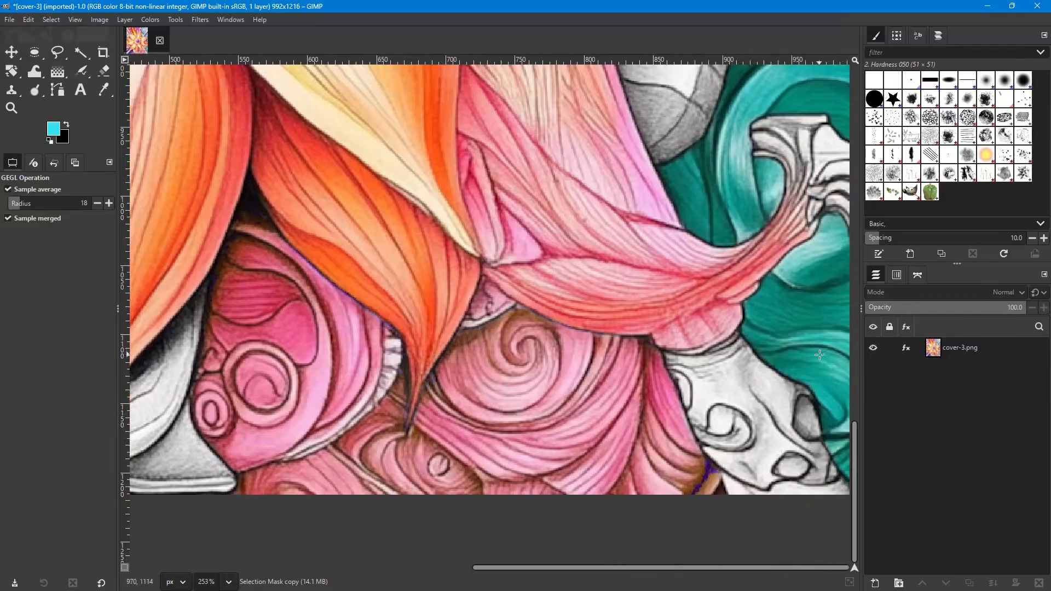
ctrl+scroll(820, 350, down, 2)
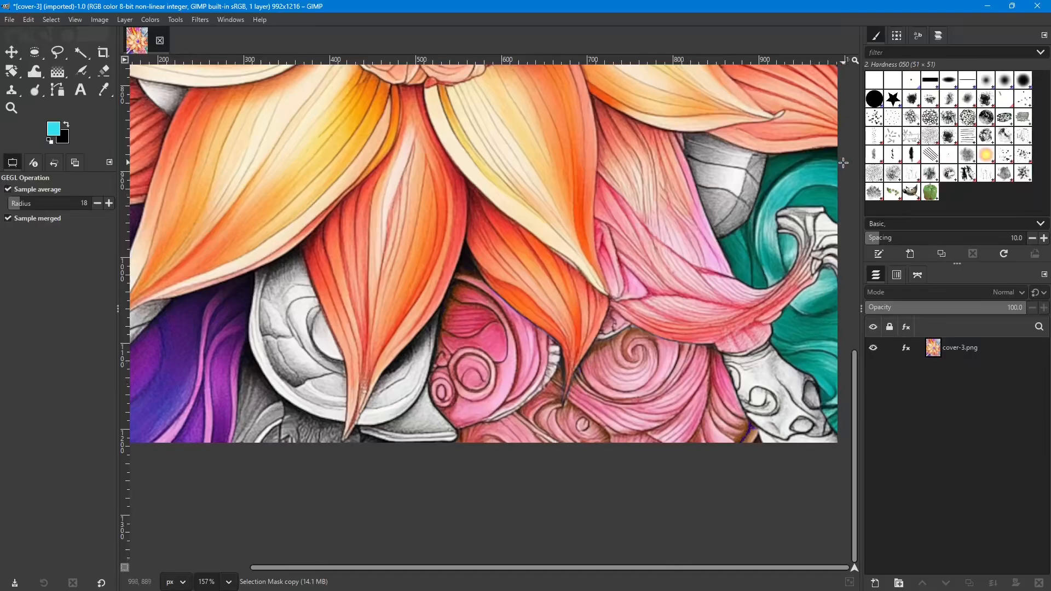
scroll(845, 221, up, 3)
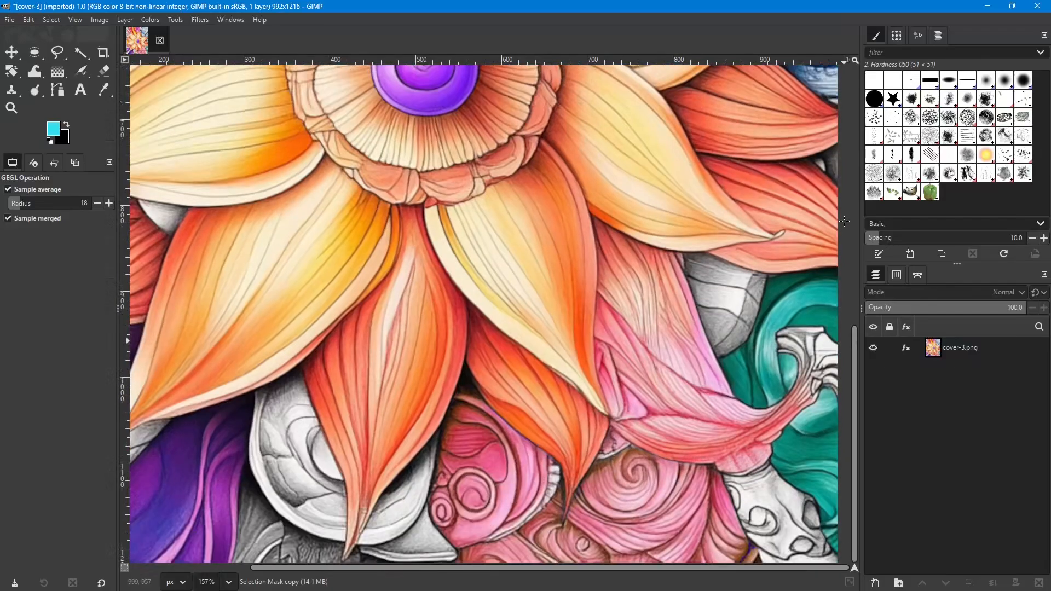
click(847, 259)
click(58, 52)
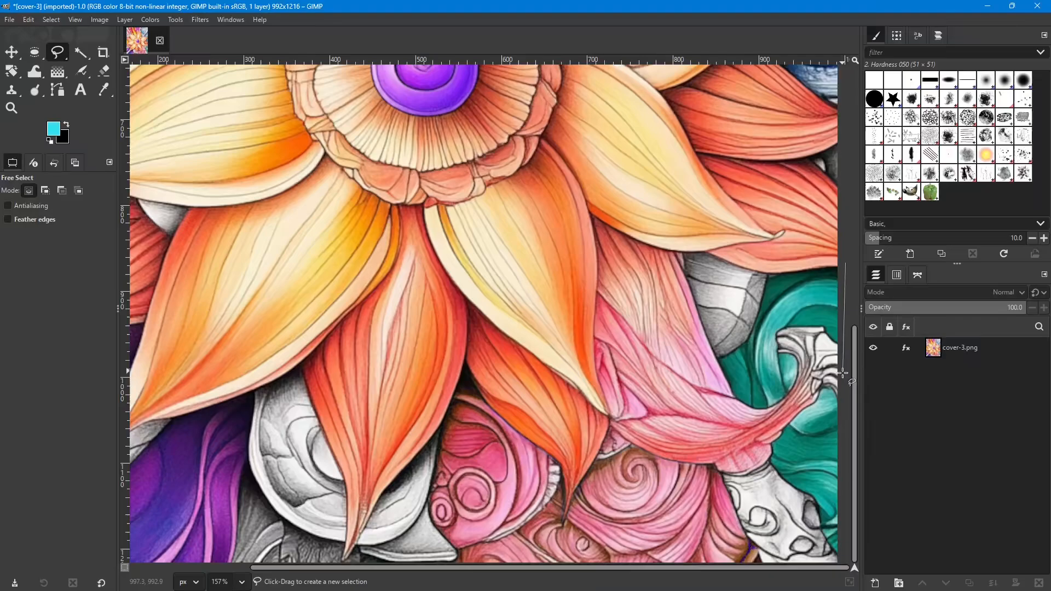
scroll(844, 536, down, 2)
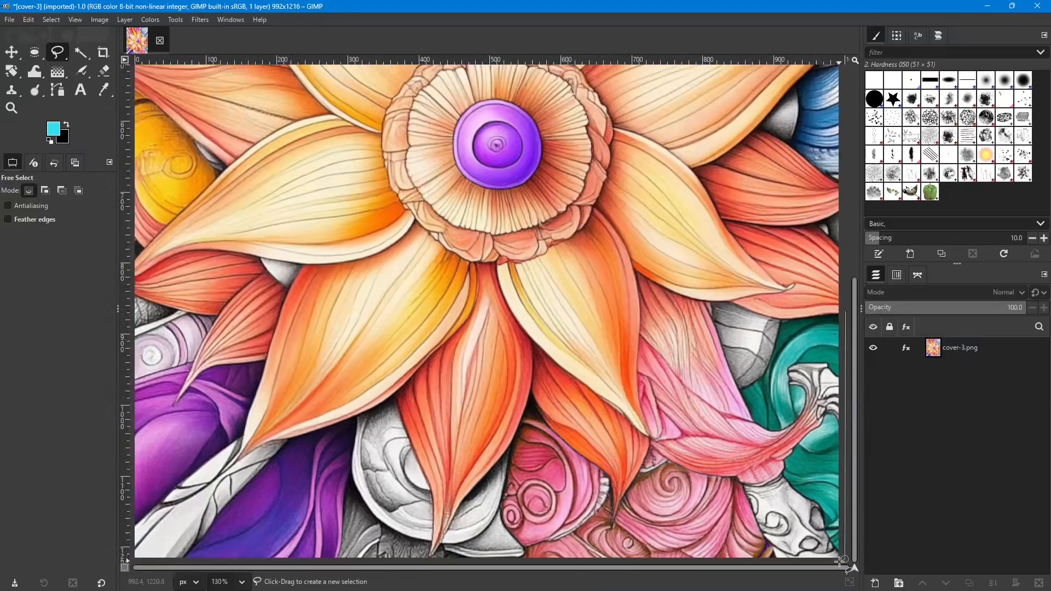
scroll(838, 557, up, 2)
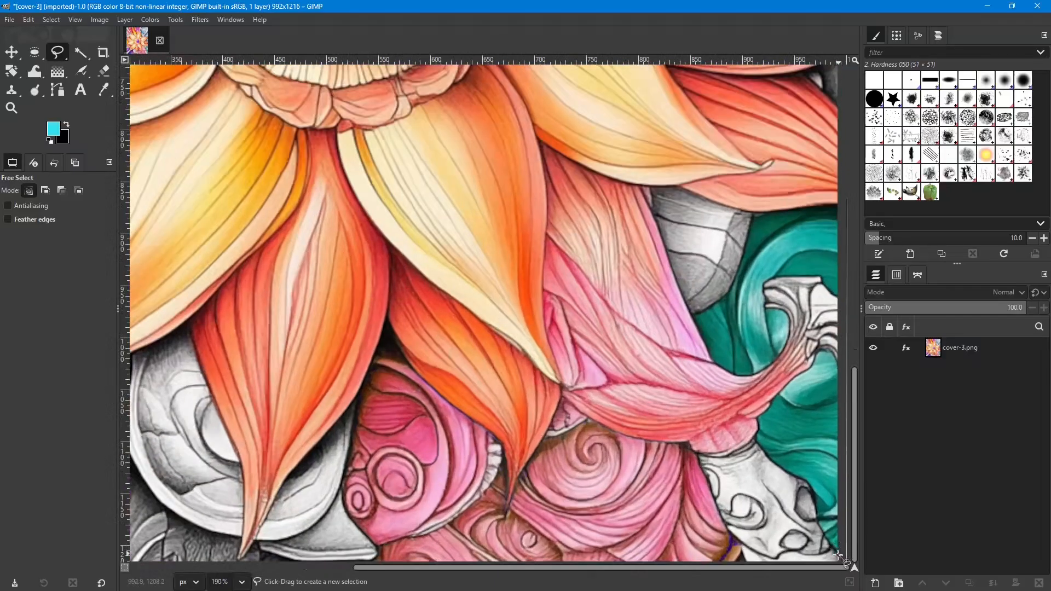
scroll(838, 556, up, 10)
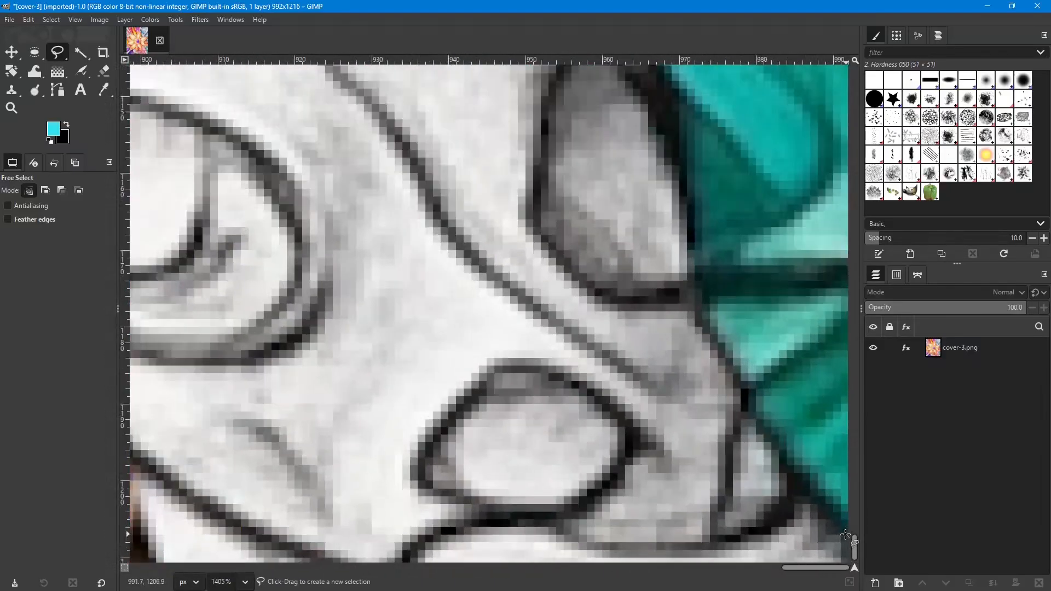
click(848, 538)
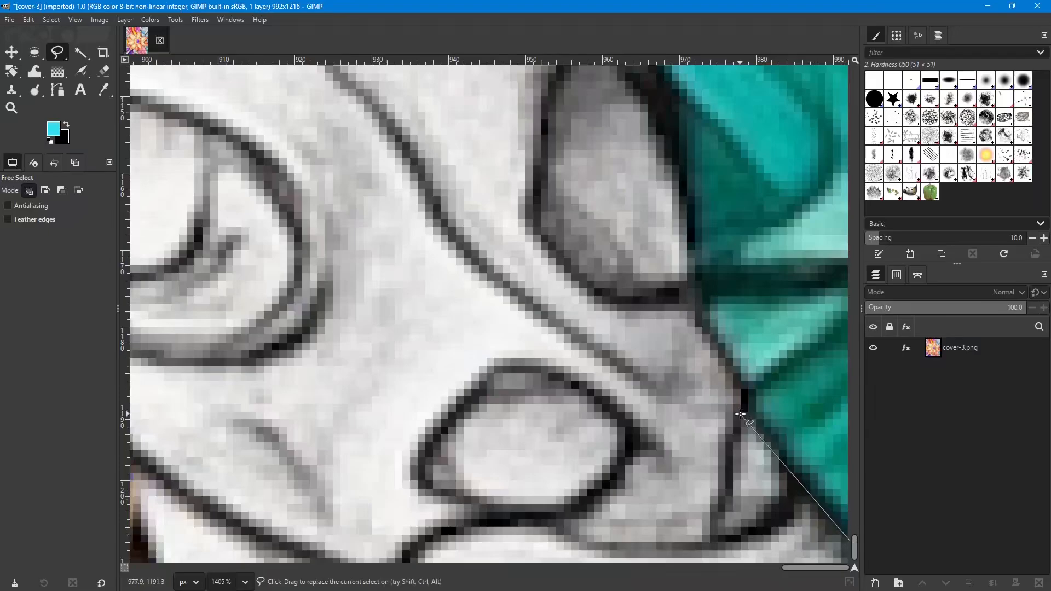
Trace the selection outline up the skull's lower right edge to the base of its dark-rimmed oval hollow.
click(787, 462)
click(752, 408)
click(735, 373)
click(716, 346)
click(697, 317)
click(692, 293)
Continue the outline around the outer rim of the skull's oval hollow up to the black line above it.
scroll(691, 251, up, 3)
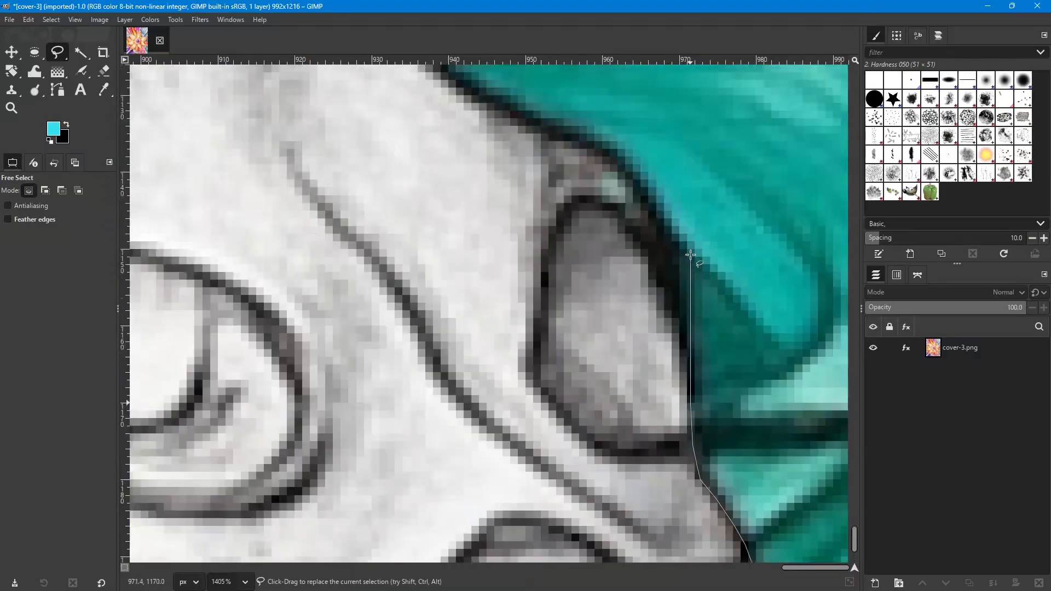
click(689, 357)
click(681, 321)
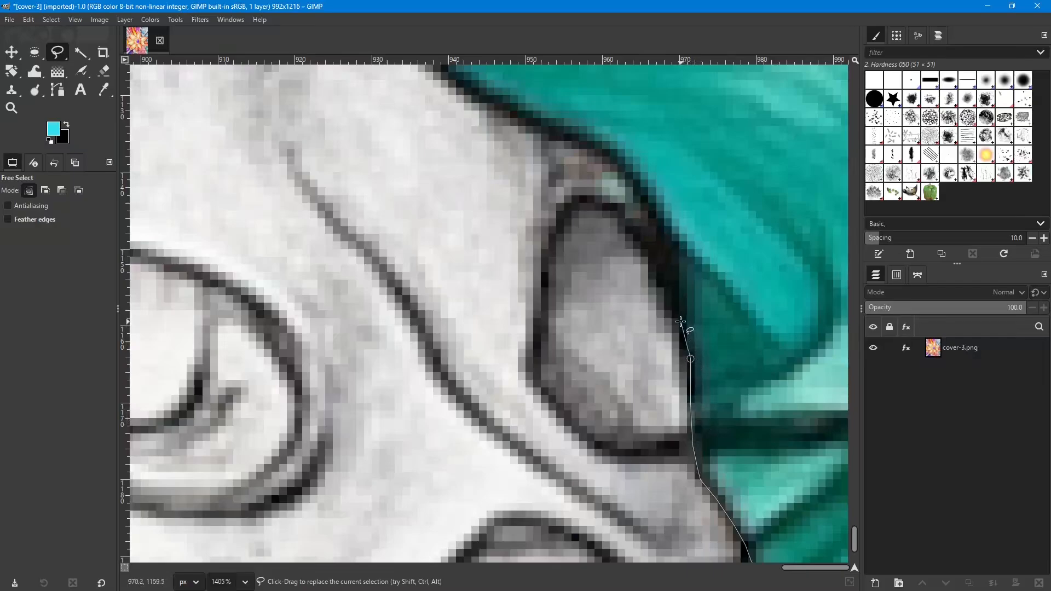
click(668, 288)
click(644, 240)
click(624, 221)
click(611, 205)
click(595, 205)
click(561, 187)
click(537, 126)
Trace the outline along the skull's upper black contour to the notch below the pink frill.
scroll(535, 143, up, 5)
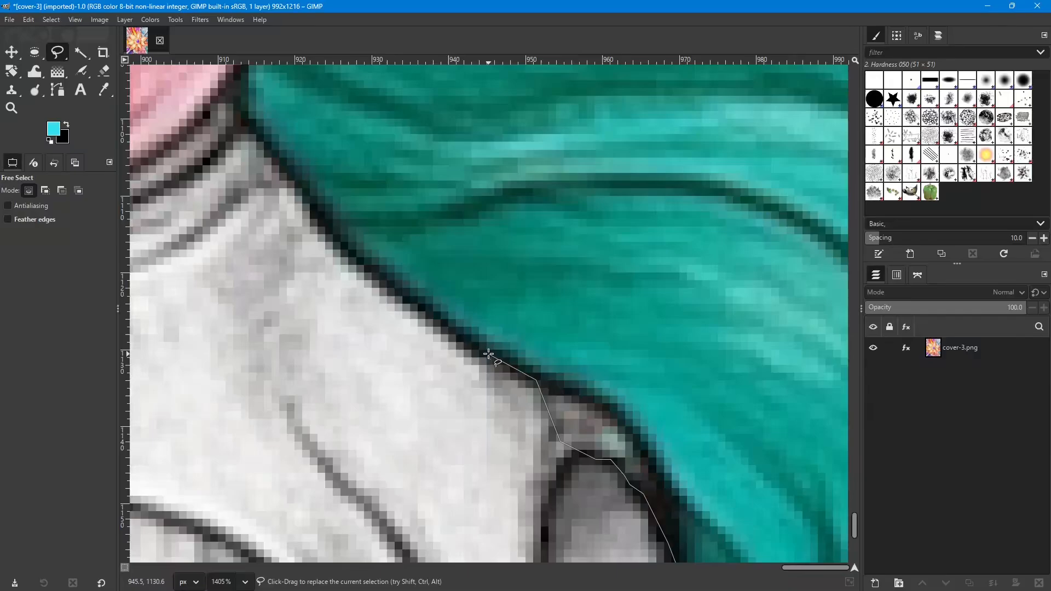
click(371, 279)
scroll(313, 215, up, 2)
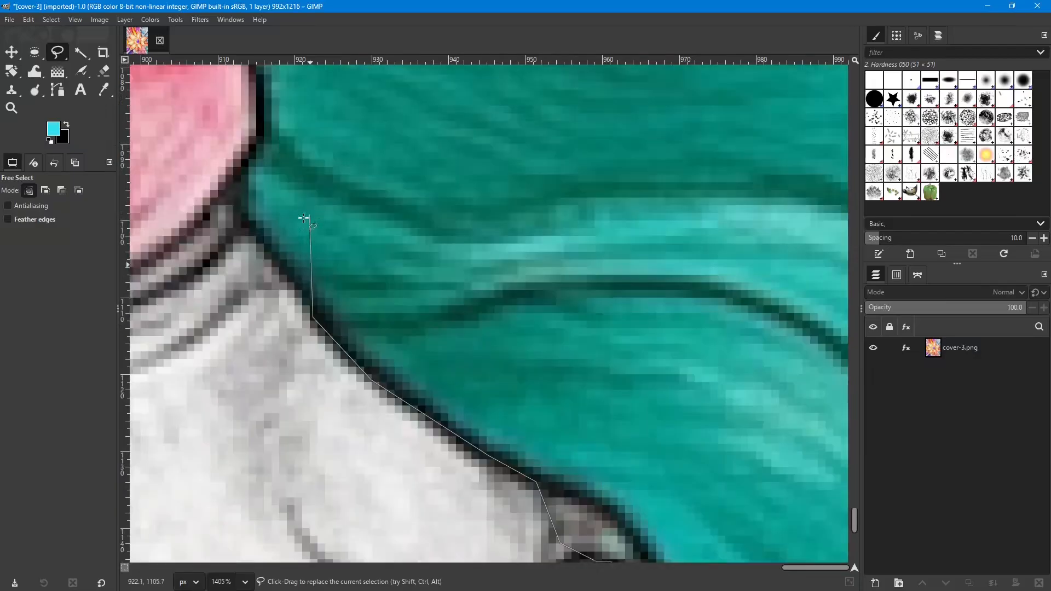
click(275, 261)
click(241, 224)
click(223, 190)
Follow the boundary between the pink frill and the teal up to the petal's cream-coloured patch.
click(250, 157)
click(262, 130)
scroll(263, 131, up, 3)
click(261, 241)
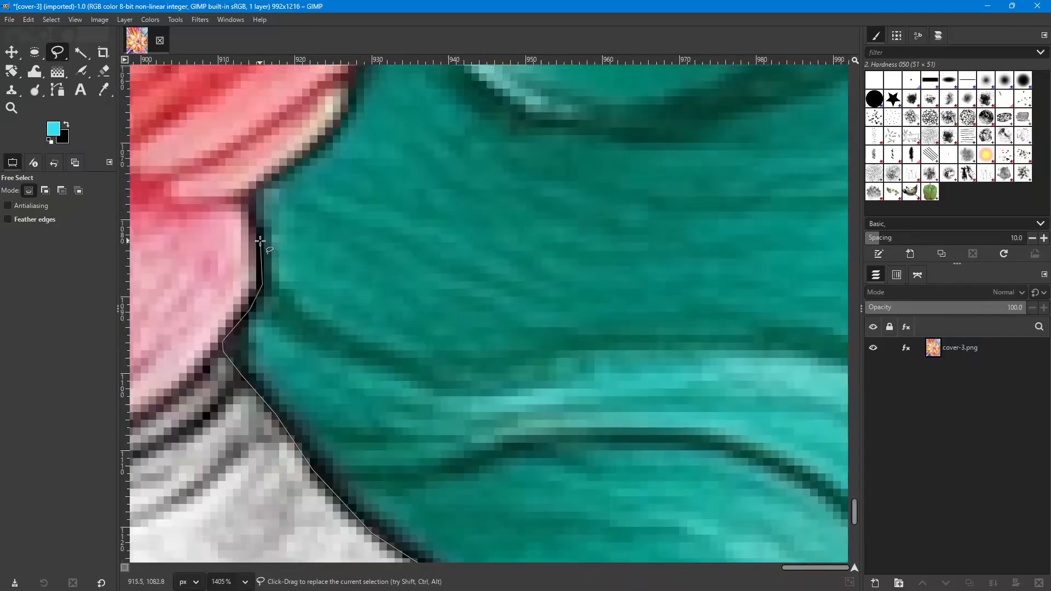
click(248, 197)
click(261, 186)
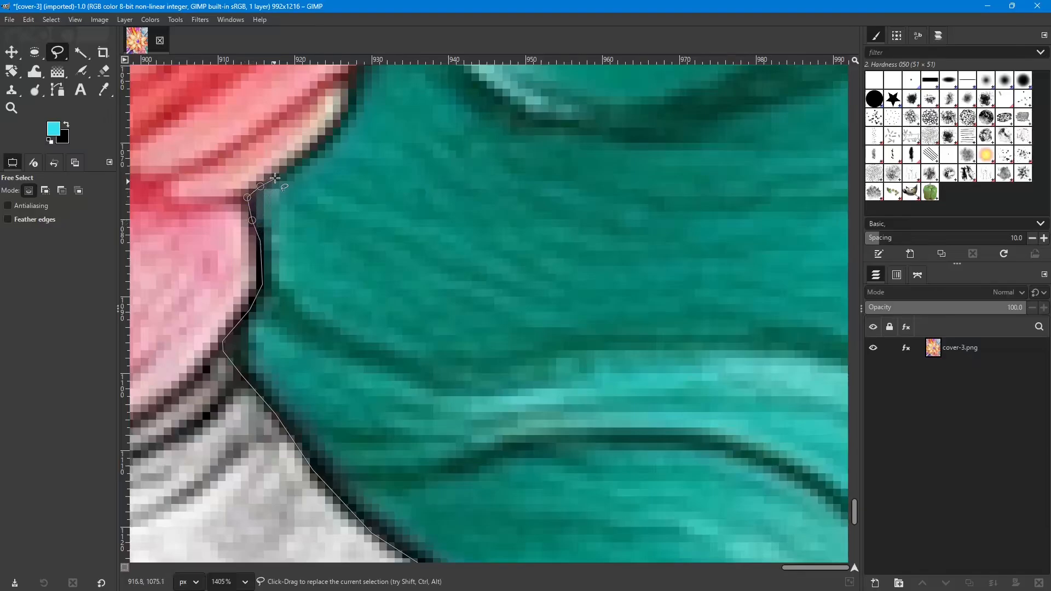
click(328, 137)
Continue the outline along the underside of the pink petal, from the cream patch towards the grey claw.
scroll(356, 164, up, 2)
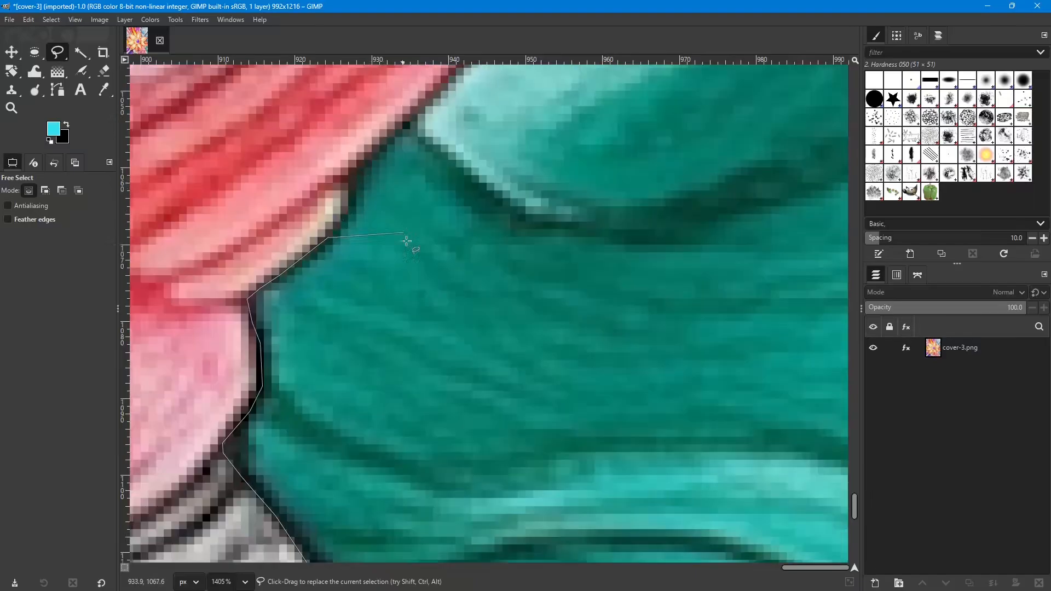
click(347, 218)
click(354, 173)
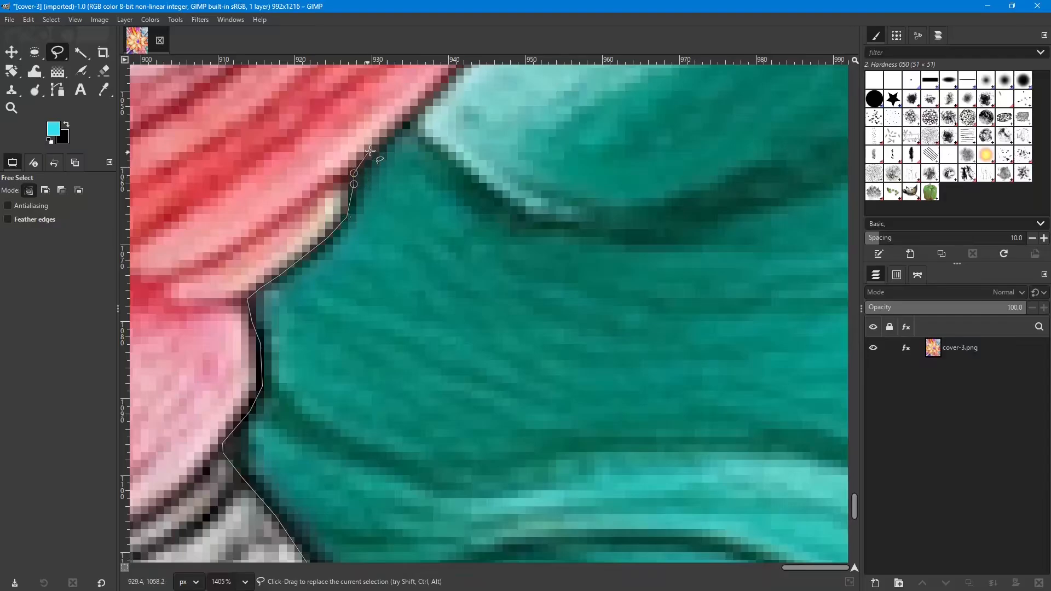
click(396, 137)
click(408, 124)
scroll(431, 139, up, 3)
click(481, 194)
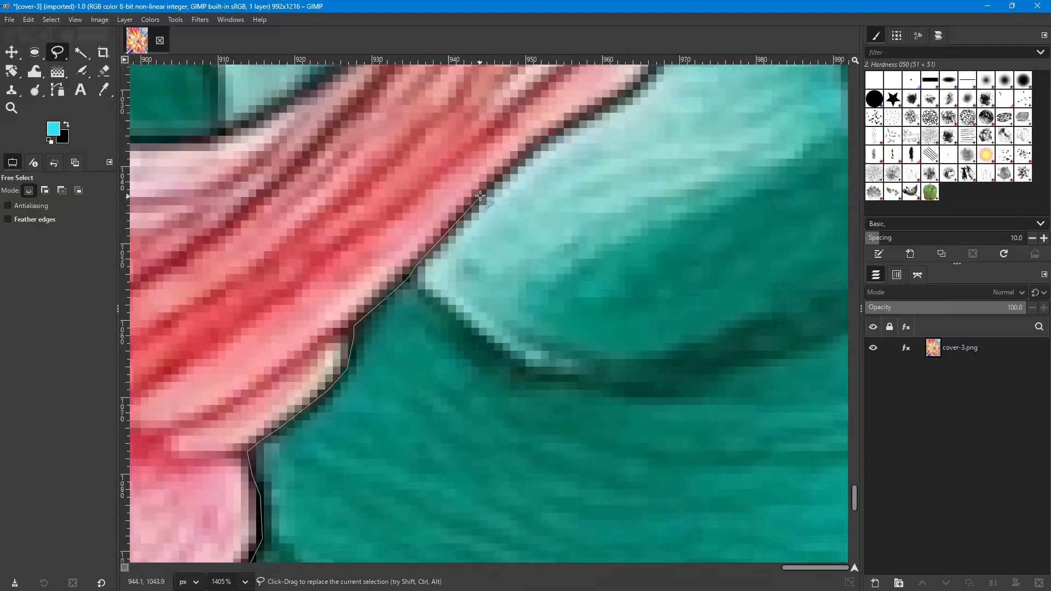
click(524, 158)
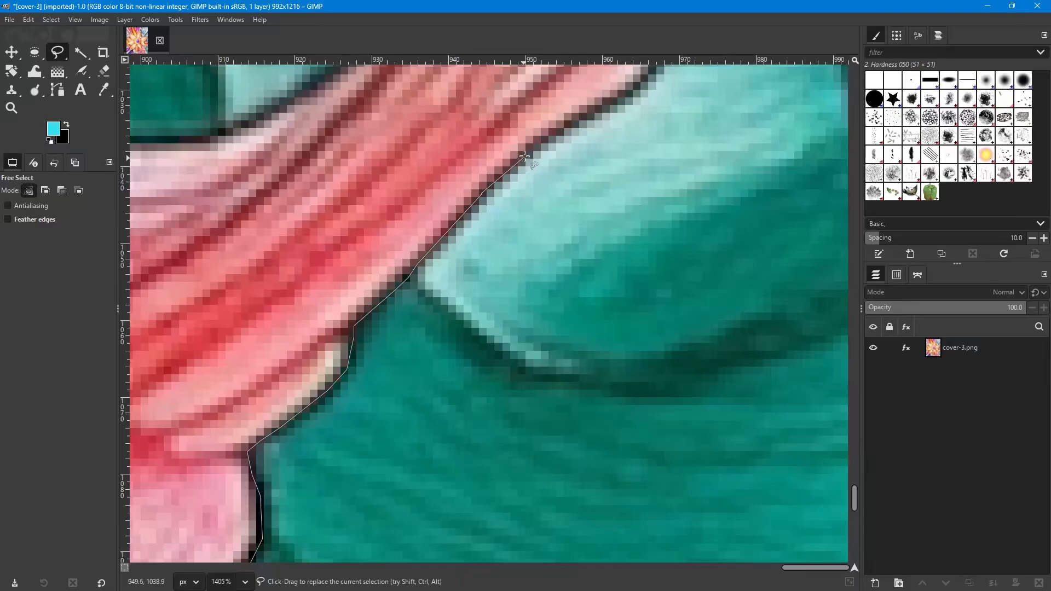
click(549, 136)
drag(587, 116, 293, 403)
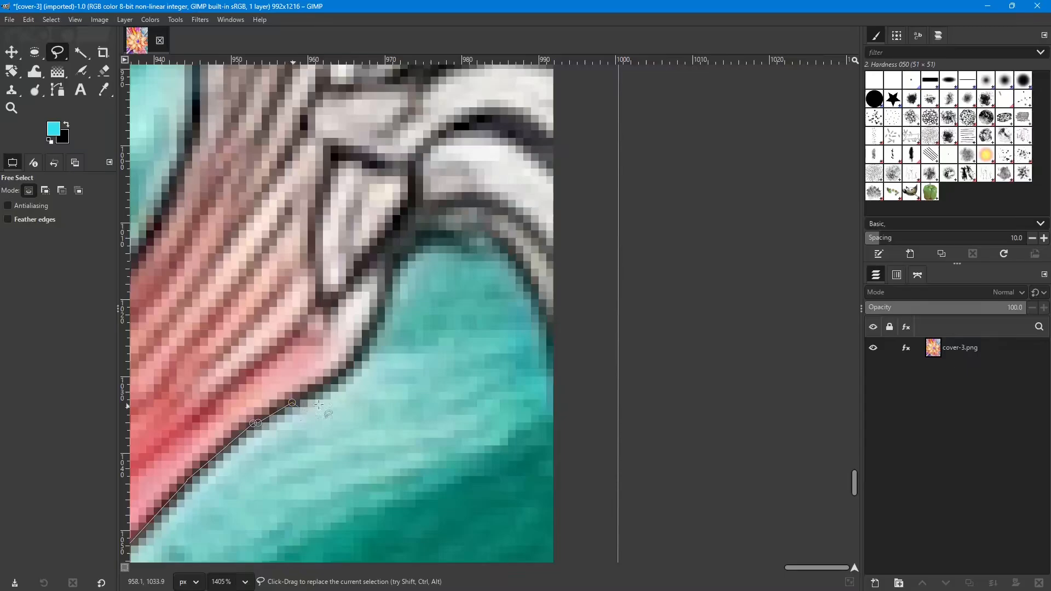
click(344, 377)
Trace over the top of the teal lobe beneath the grey claw and out past the image's right edge.
scroll(402, 273, down, 3)
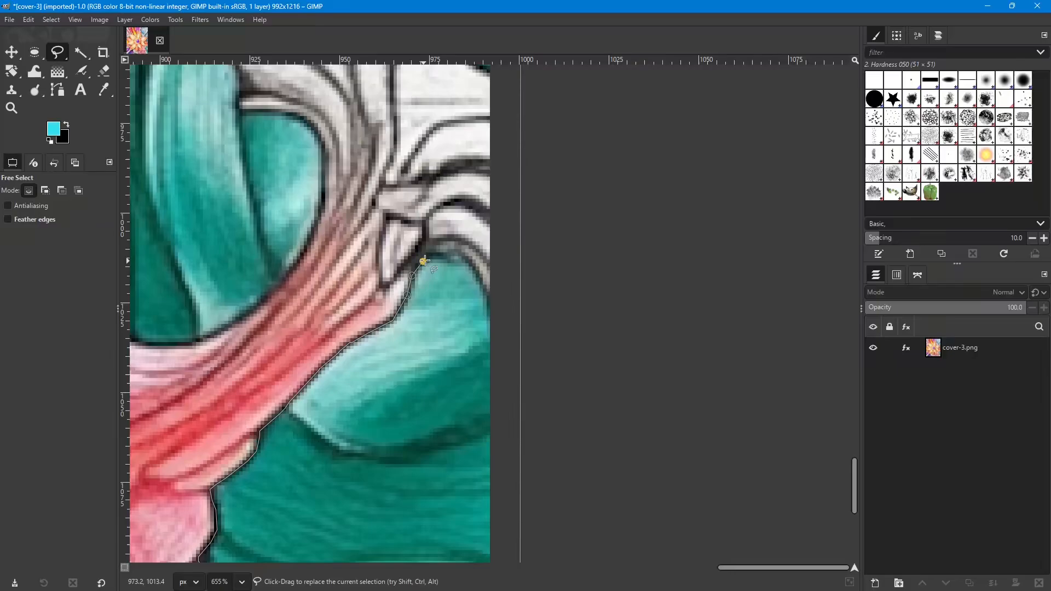
click(468, 264)
click(495, 310)
Run the outline up the image's right edge and along the white shape's sloping upper contour to its corner.
scroll(499, 219, up, 3)
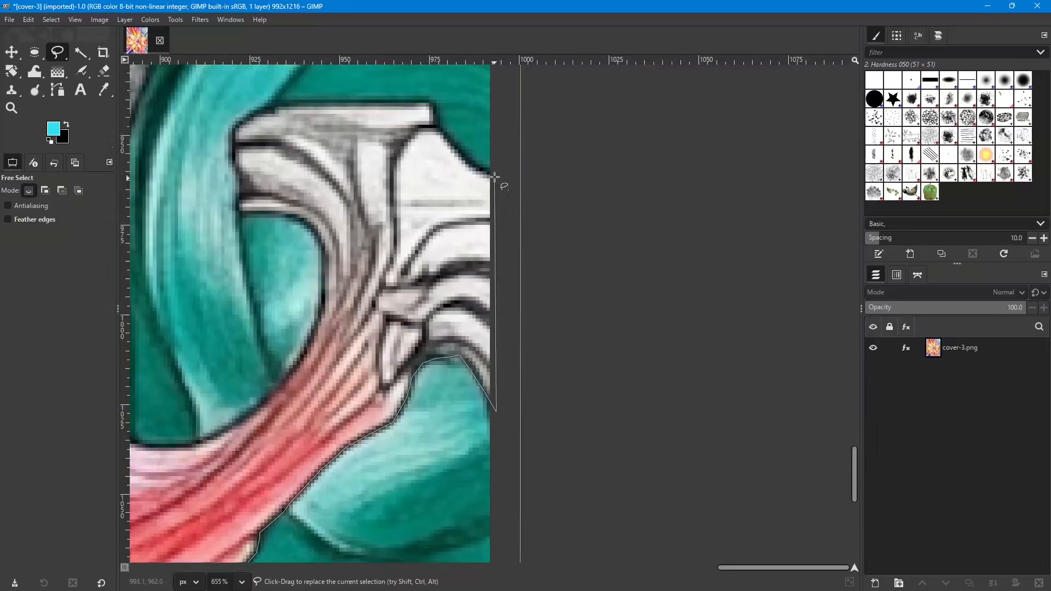
ctrl+scroll(494, 174, up, 4)
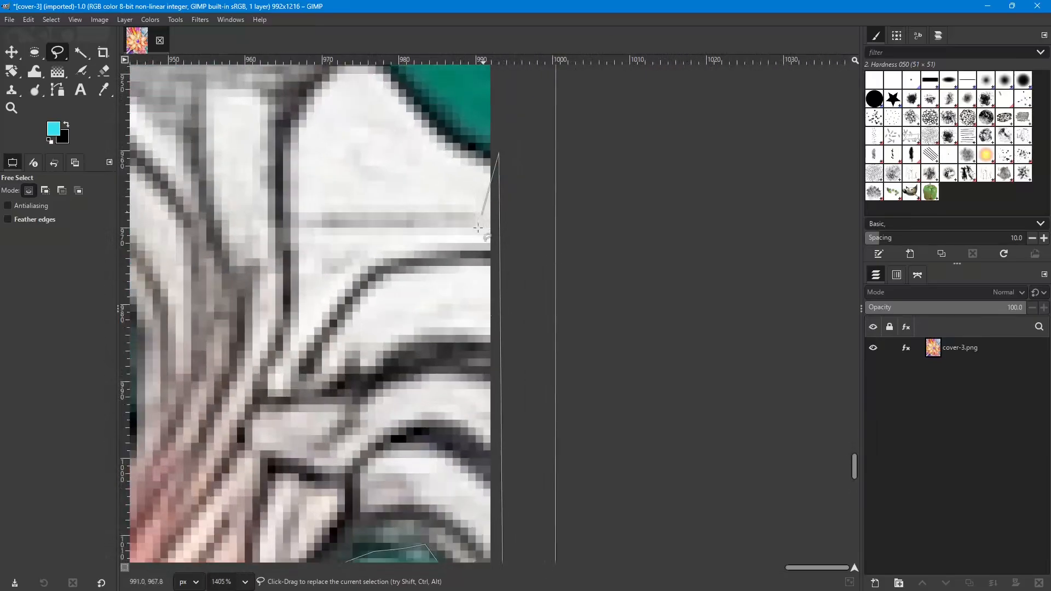
click(484, 154)
click(446, 135)
scroll(405, 112, up, 1)
click(399, 138)
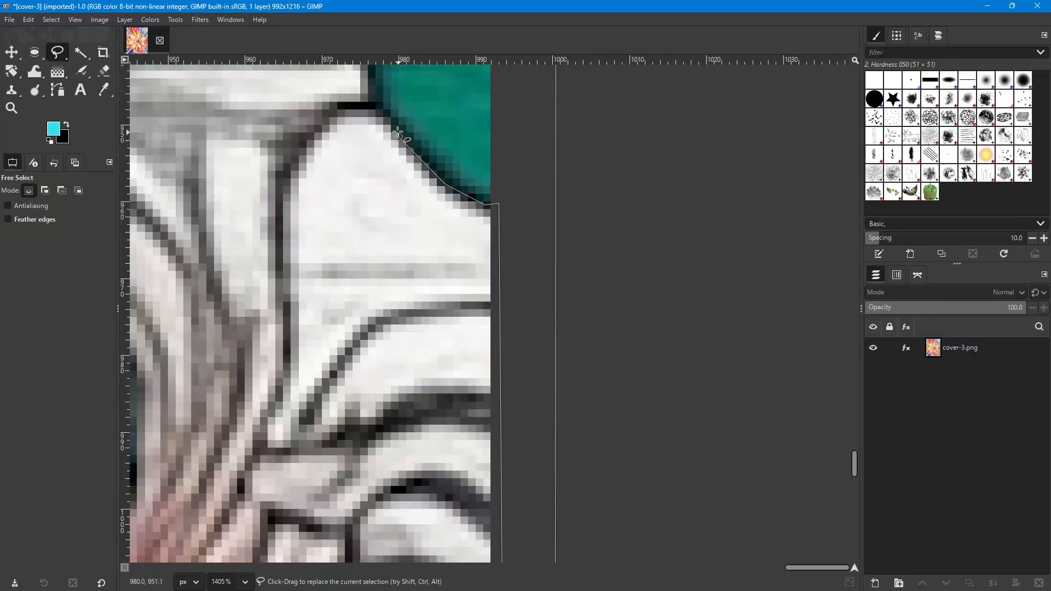
click(379, 112)
Carry the outline up around the white shape's upper corner and along its flat top edge.
scroll(378, 111, up, 2)
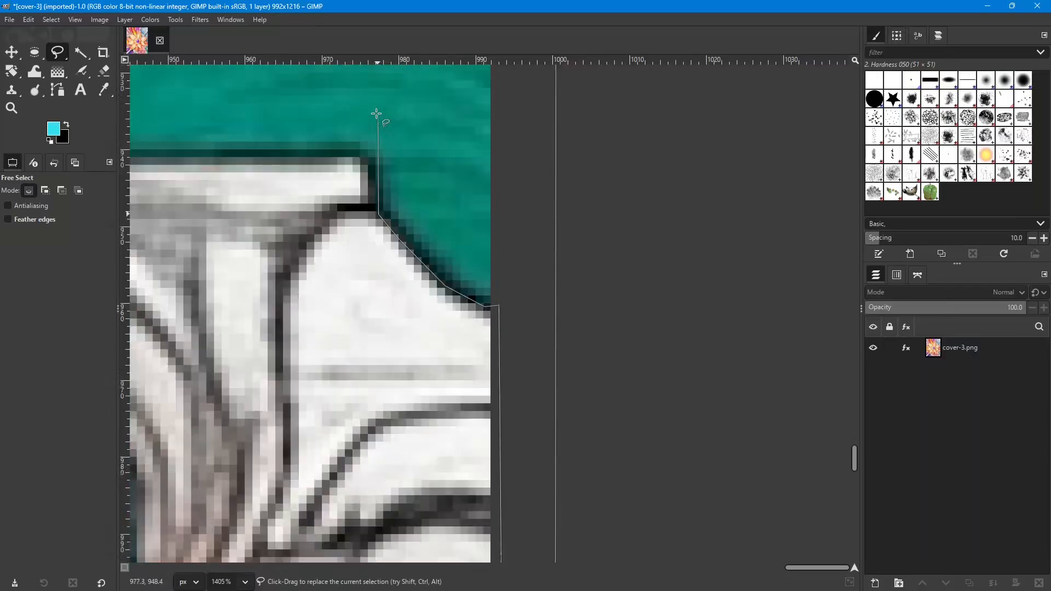
click(372, 170)
click(372, 161)
click(355, 151)
drag(310, 153, 697, 225)
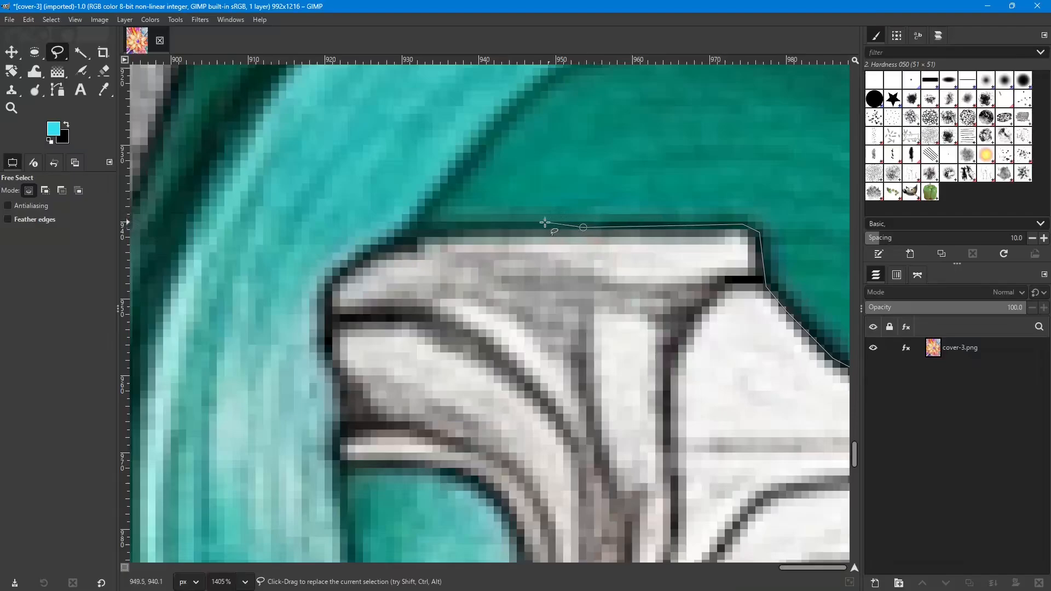
click(424, 231)
click(406, 233)
Trace around the rounded end of the white shape and down its side to the enclosed teal pocket.
click(378, 250)
click(331, 284)
click(326, 312)
click(326, 345)
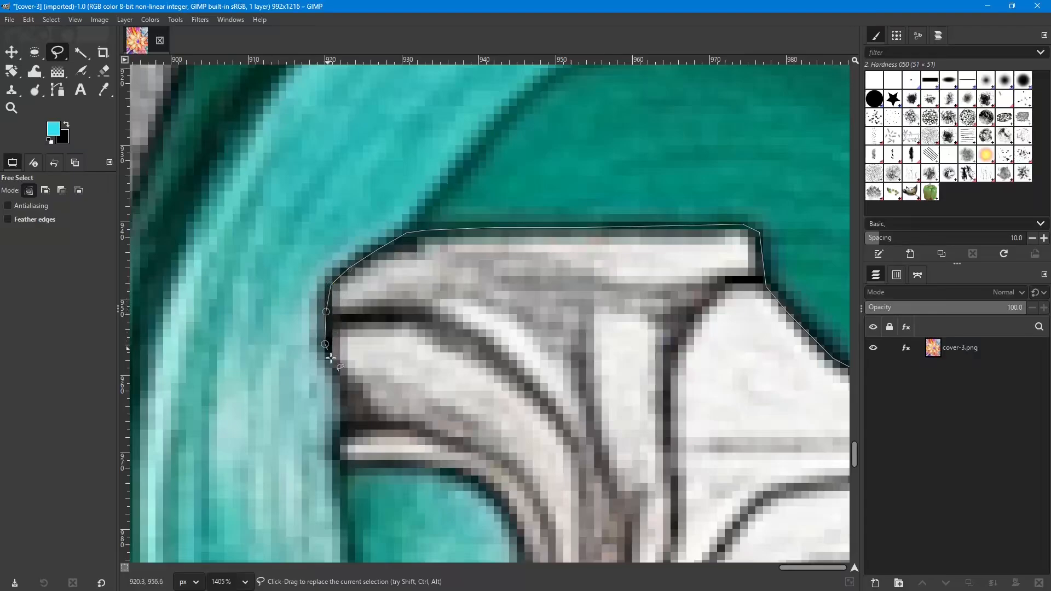
click(336, 370)
click(343, 394)
click(350, 410)
click(344, 425)
click(337, 437)
click(345, 468)
Follow the inner curve of the grey-white claw around the top and far side of the teal pocket.
click(443, 469)
click(473, 480)
drag(472, 472, 410, 213)
click(441, 248)
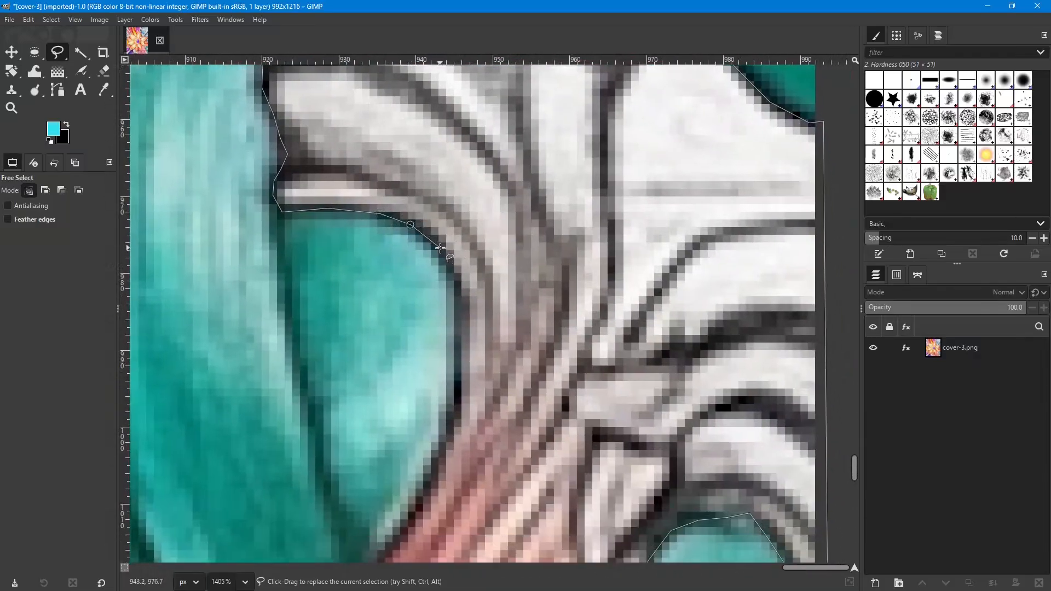
click(455, 284)
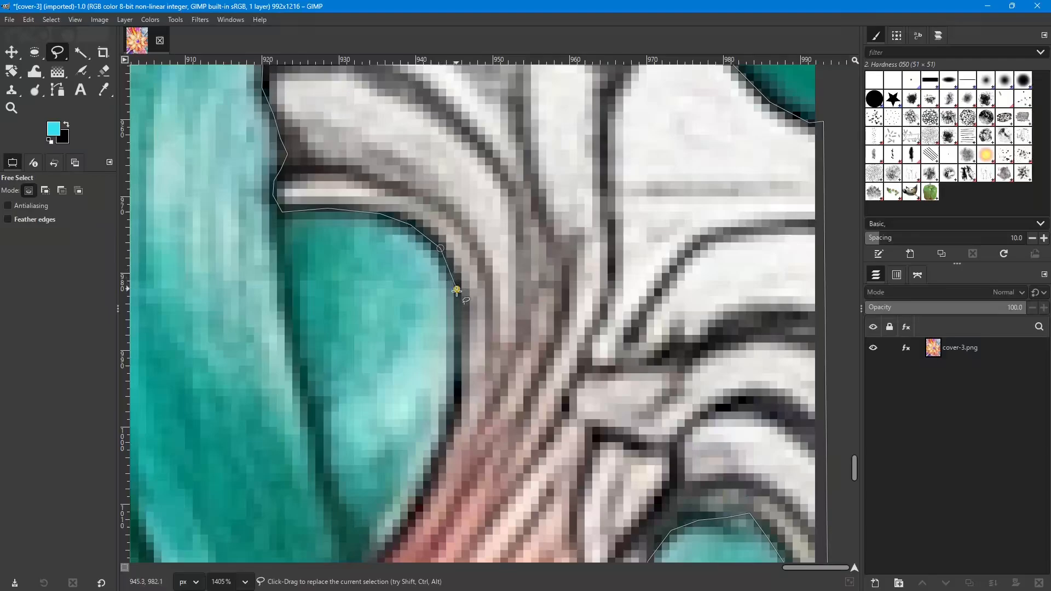
click(456, 402)
click(448, 436)
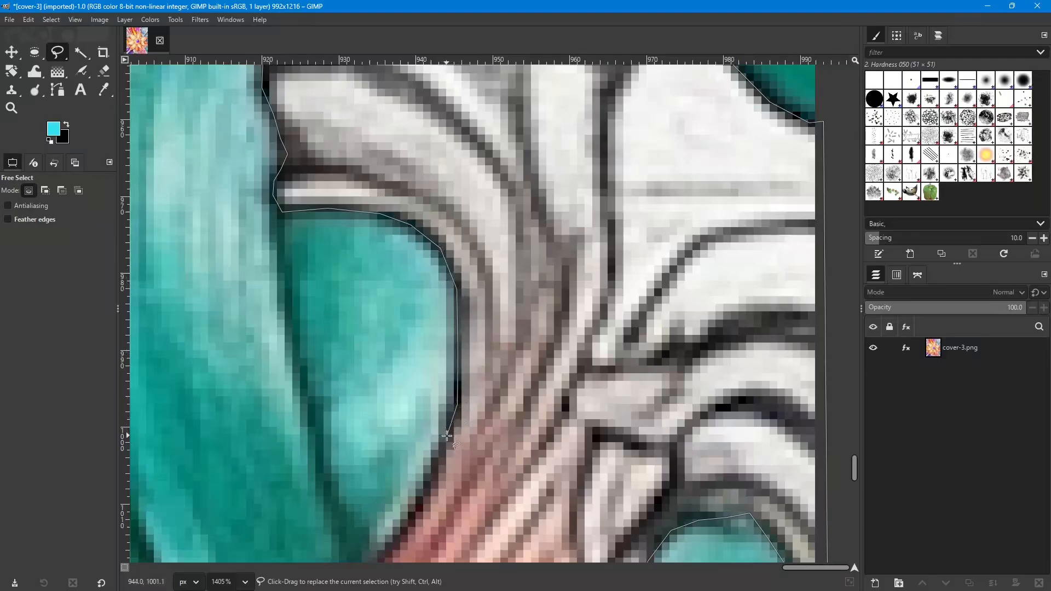
click(429, 470)
Continue the outline along the pink petal's curved upper edge beneath the teal area.
drag(429, 469, 544, 254)
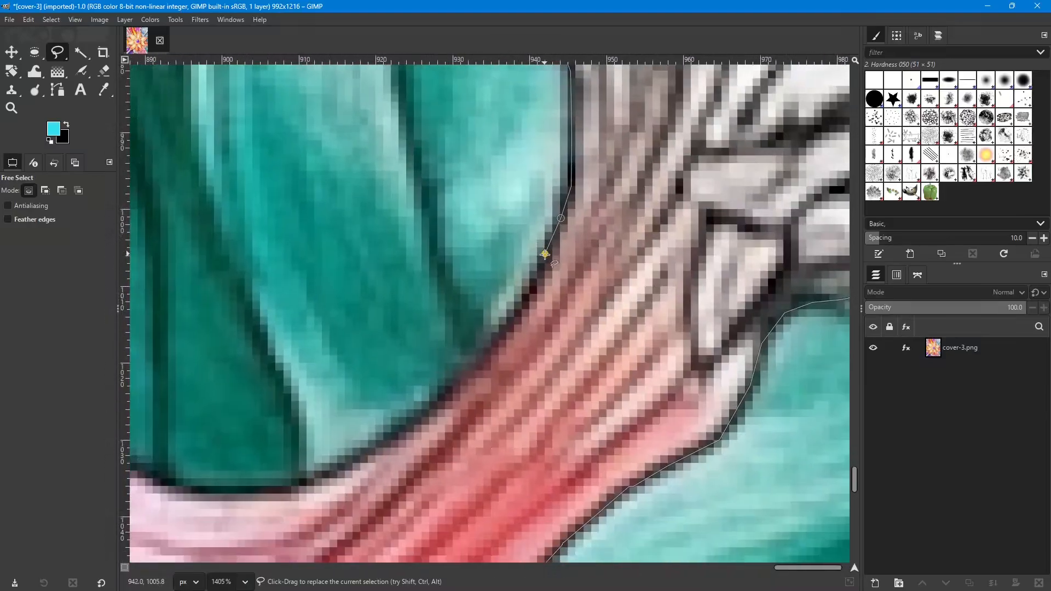
click(519, 307)
click(471, 366)
click(393, 433)
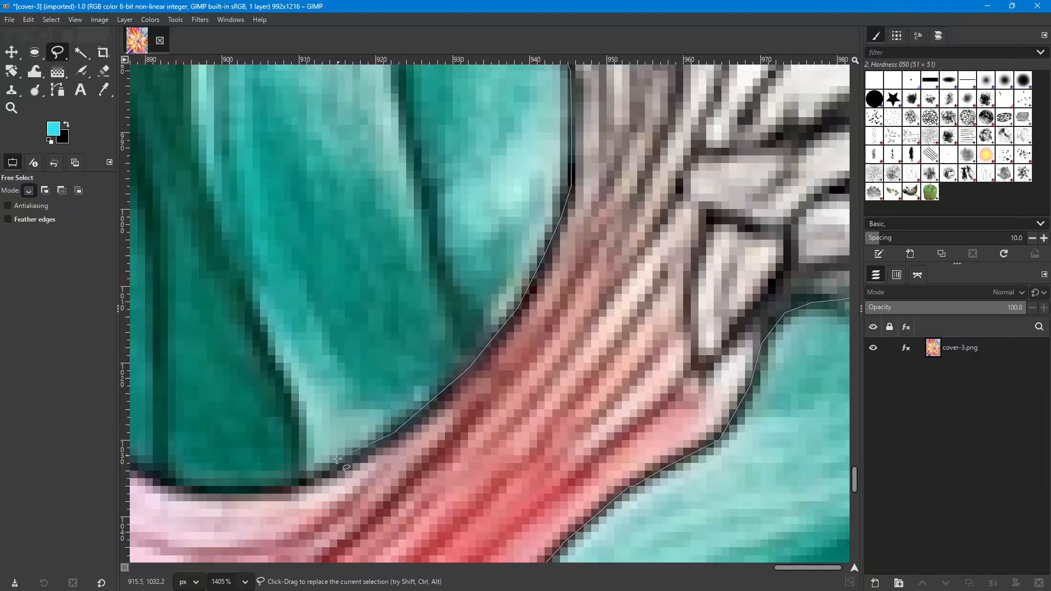
click(313, 480)
drag(322, 475, 621, 404)
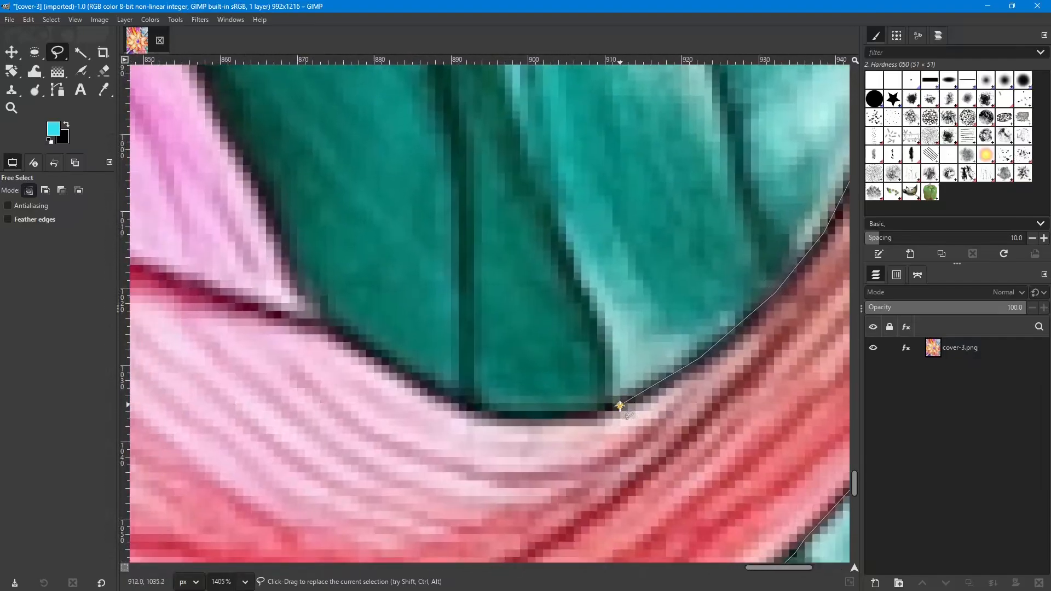
click(578, 417)
click(474, 411)
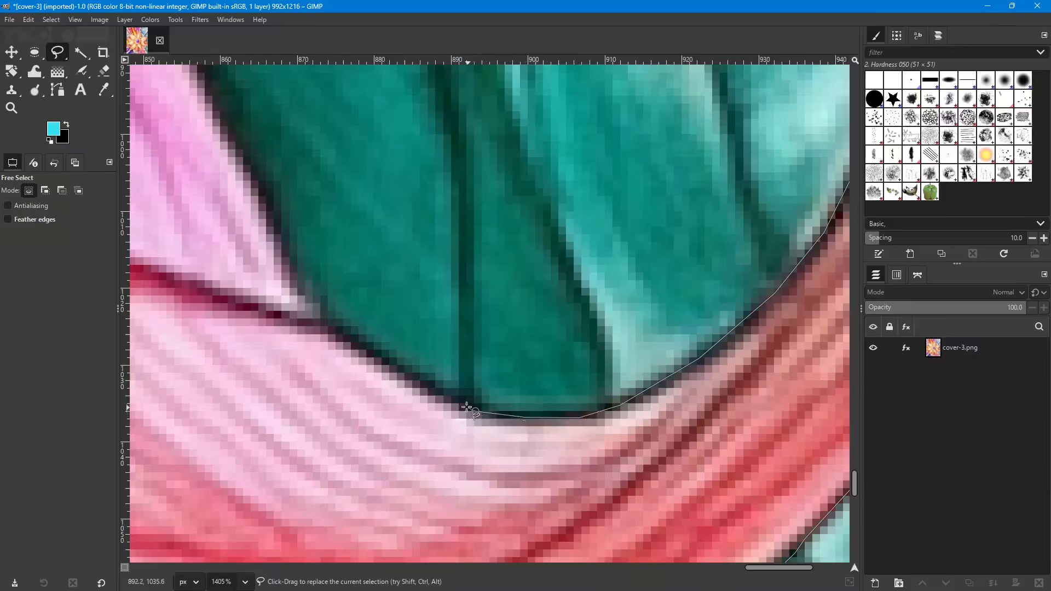
click(423, 388)
click(347, 340)
Run the outline up the light pink petal's edge to the grey shape and around its border with the teal.
drag(293, 258, 474, 507)
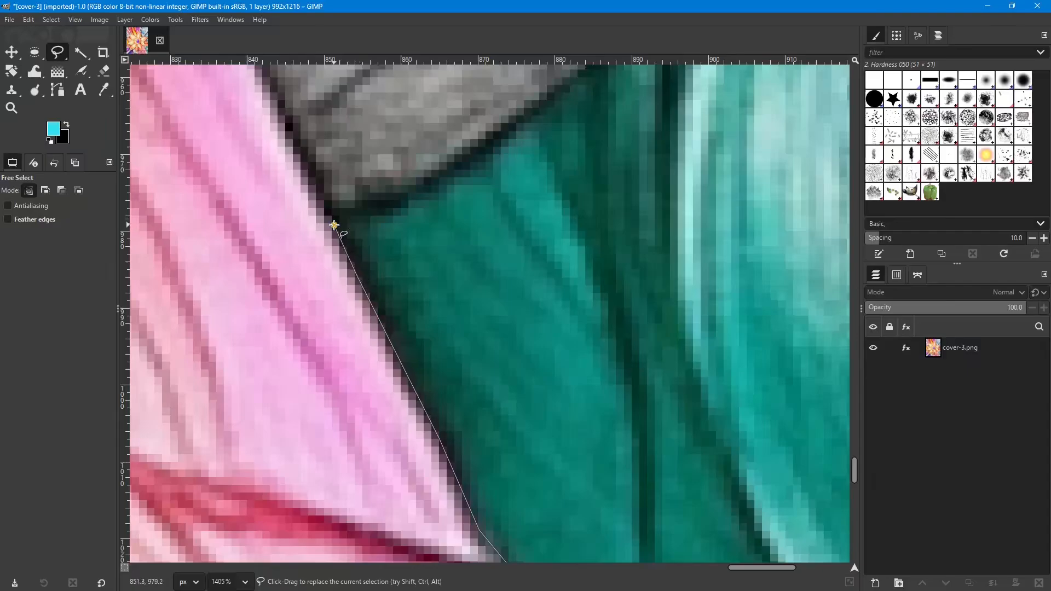
scroll(334, 225, down, 10)
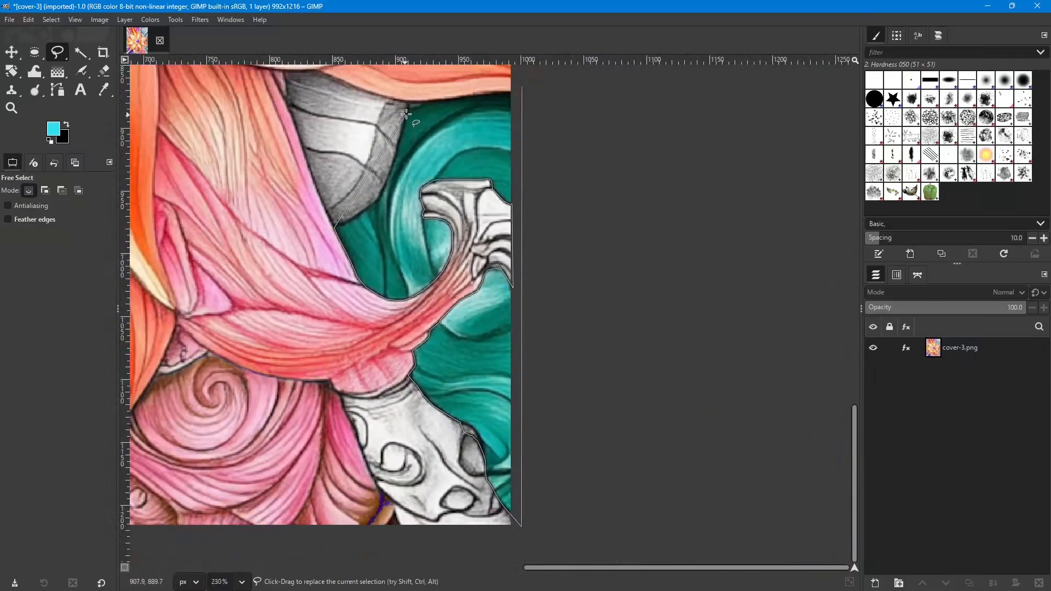
scroll(373, 210, up, 5)
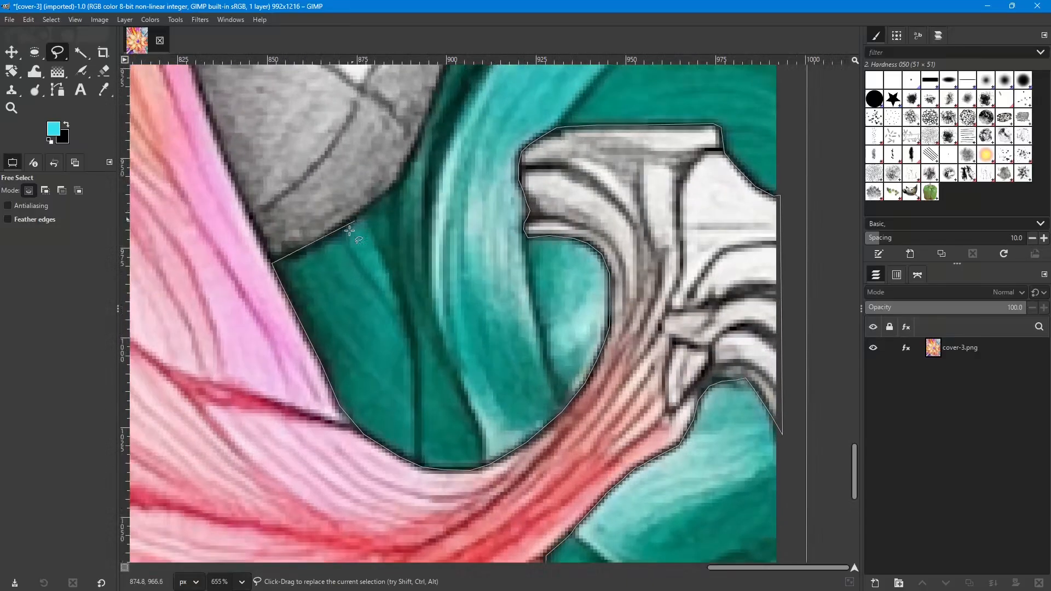
click(329, 234)
click(401, 174)
scroll(387, 347, up, 5)
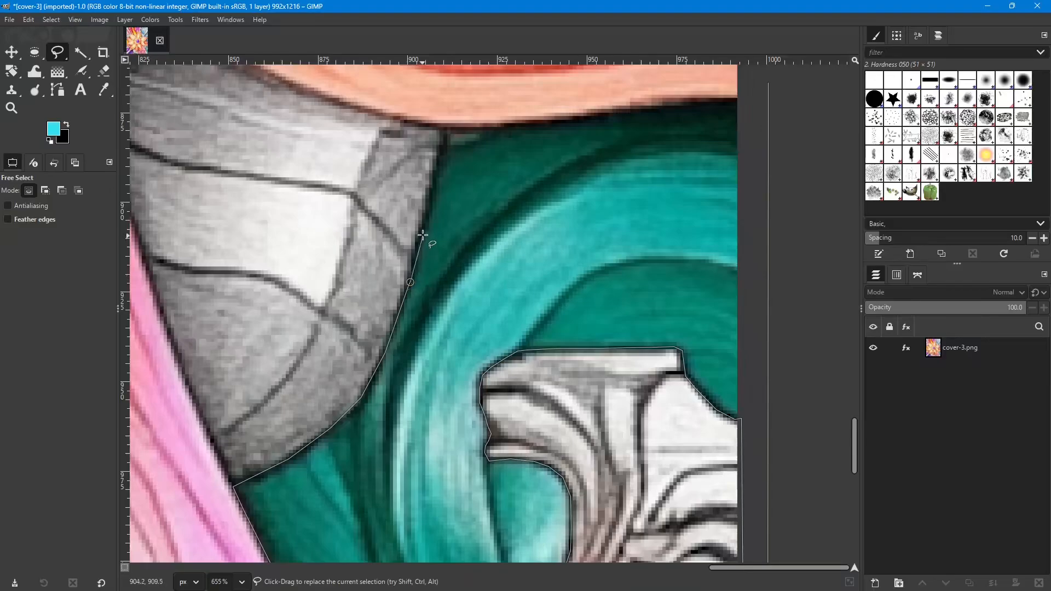
click(443, 152)
Trace along the orange petal's lower edge from the grey shape's top corner out past the image's right edge.
scroll(367, 351, up, 5)
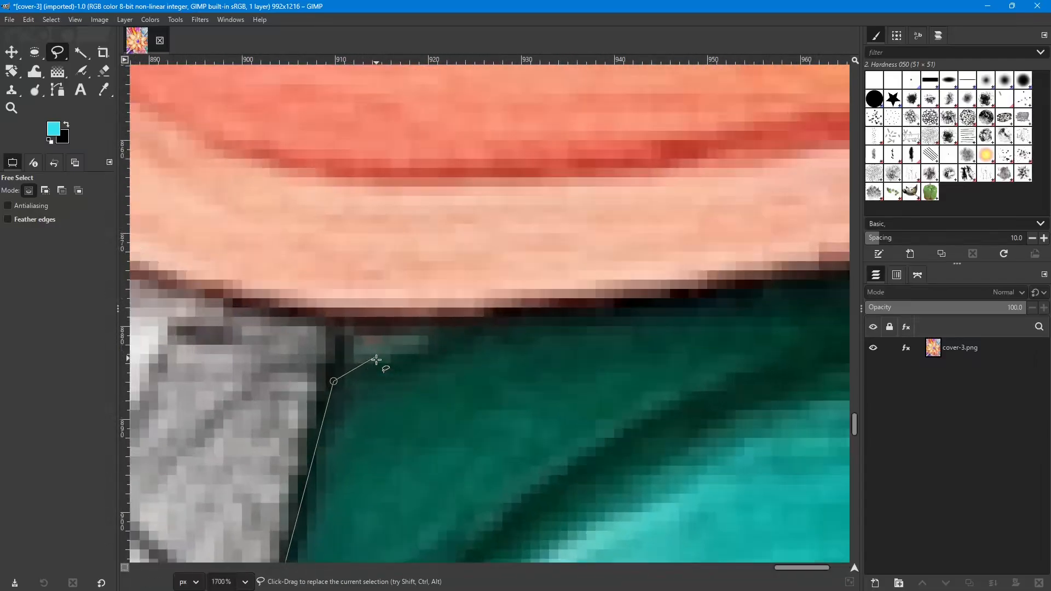
click(338, 319)
click(398, 322)
click(471, 320)
click(556, 310)
drag(556, 310, 211, 339)
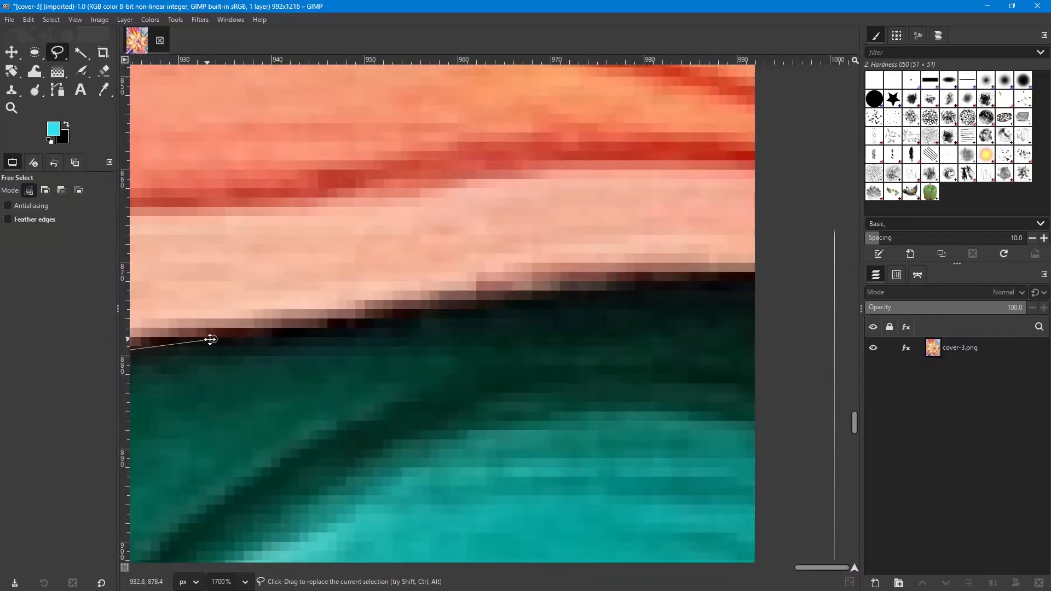
click(306, 335)
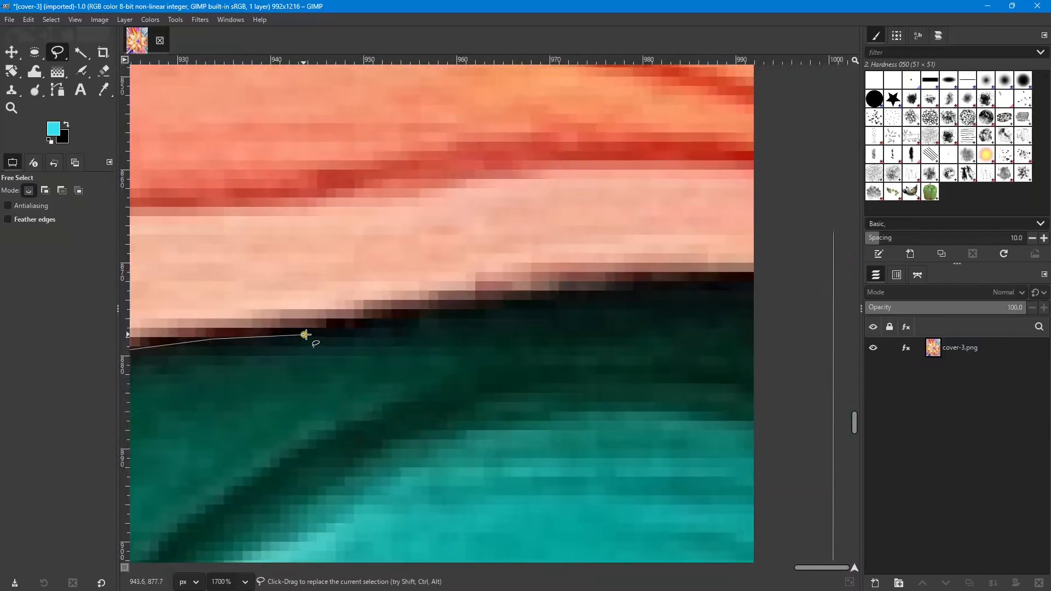
click(407, 316)
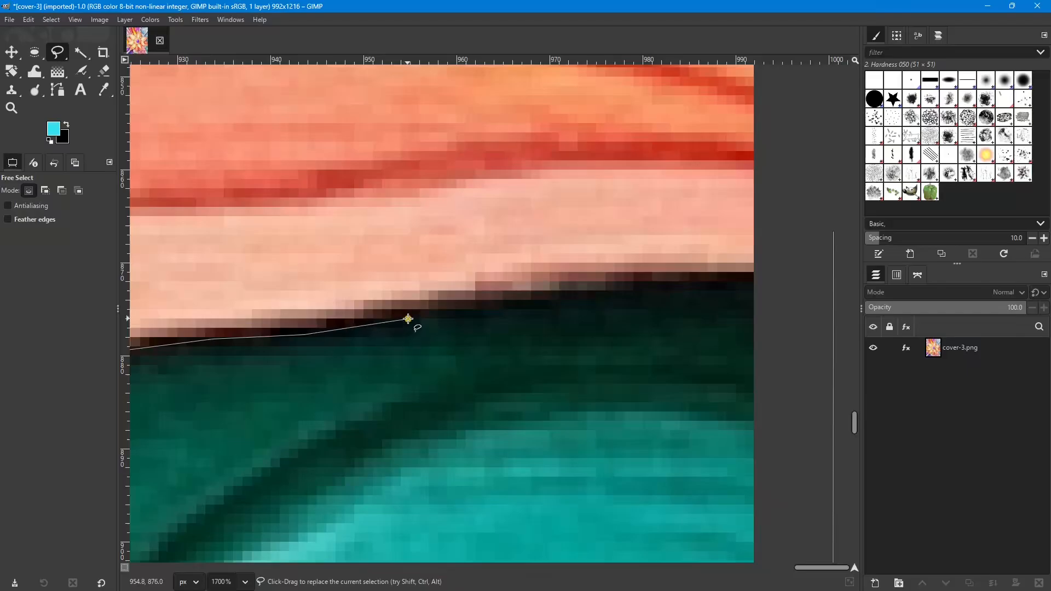
click(485, 308)
click(652, 297)
click(736, 286)
click(785, 274)
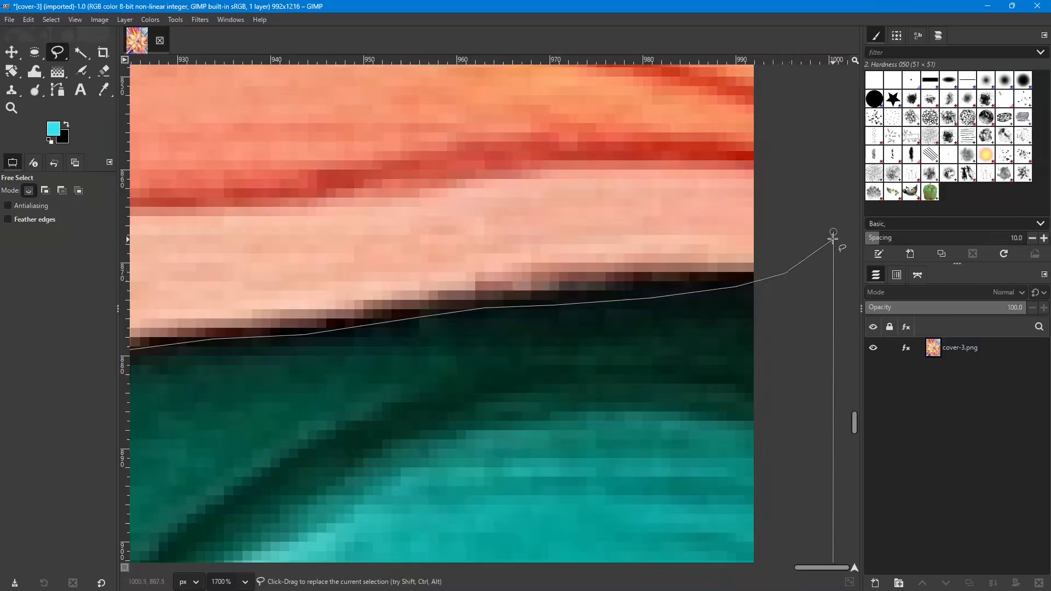
Close the outline at its starting point and commit the free selection of the teal area.
click(833, 233)
scroll(462, 394, down, 6)
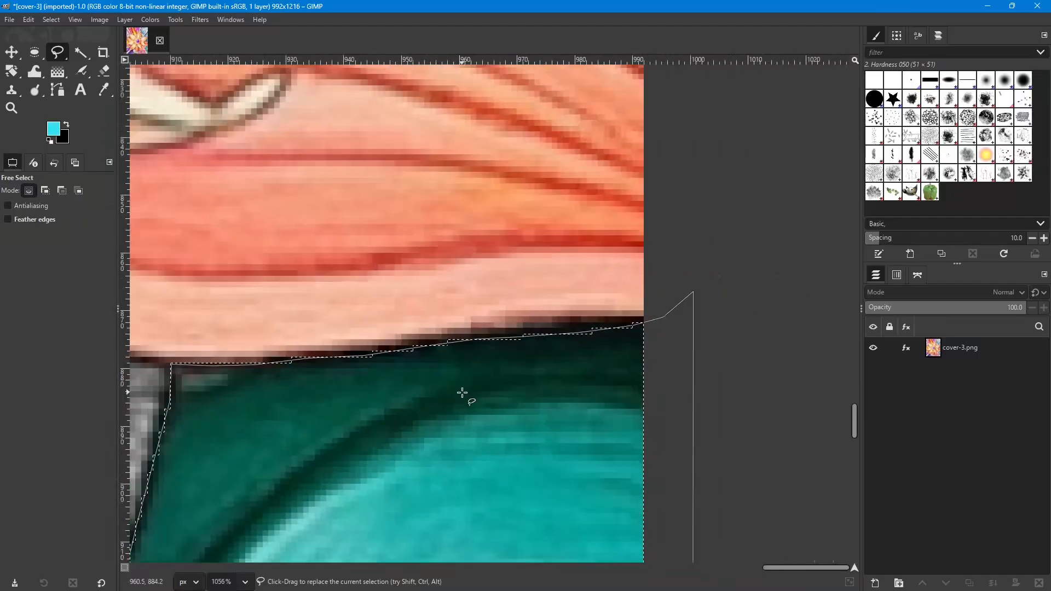
scroll(461, 395, down, 5)
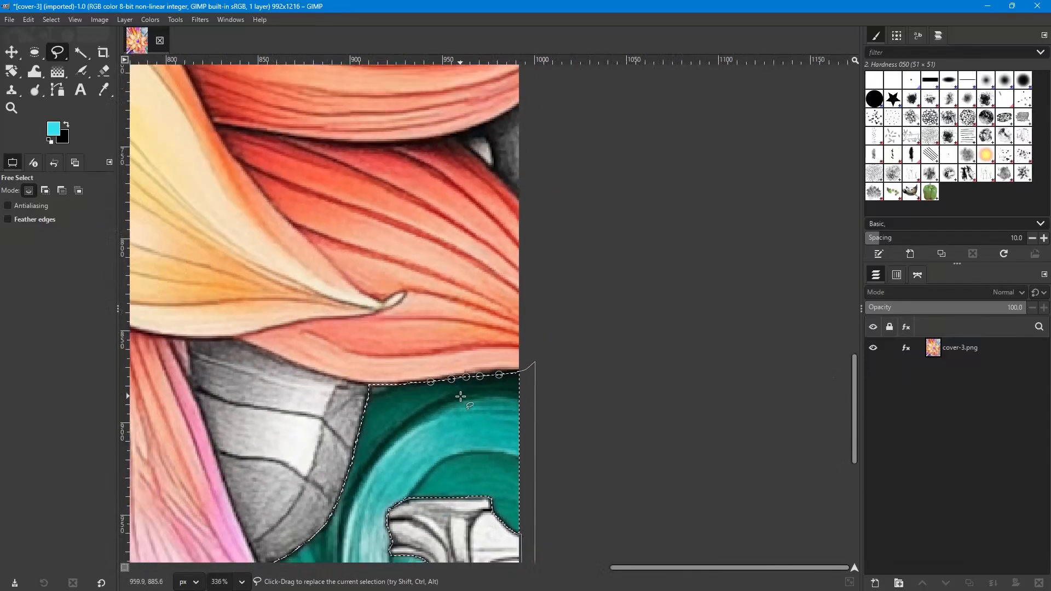
scroll(459, 402, down, 1)
scroll(459, 404, down, 4)
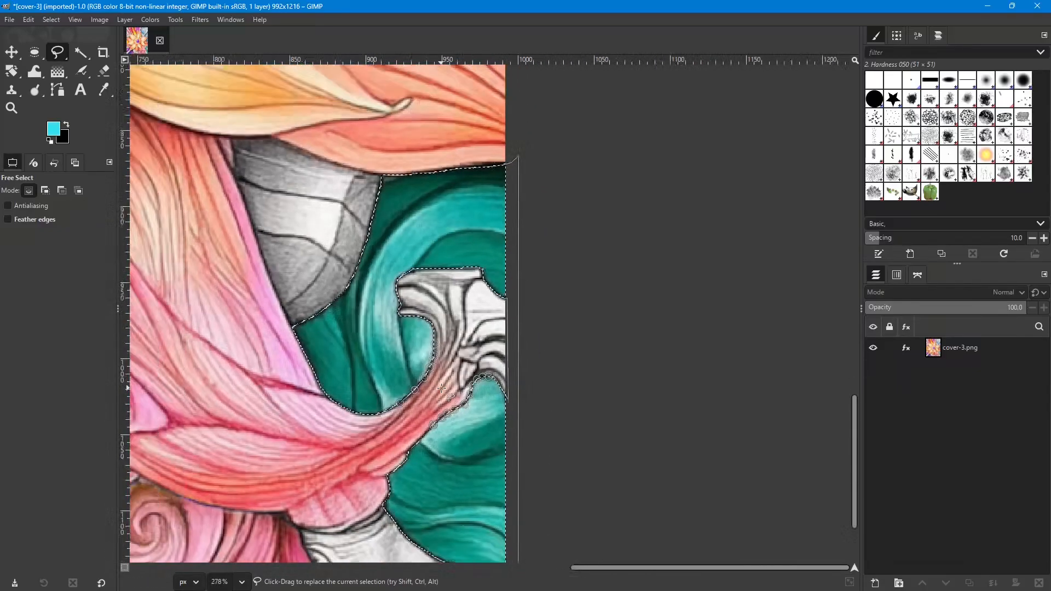
scroll(442, 388, down, 1)
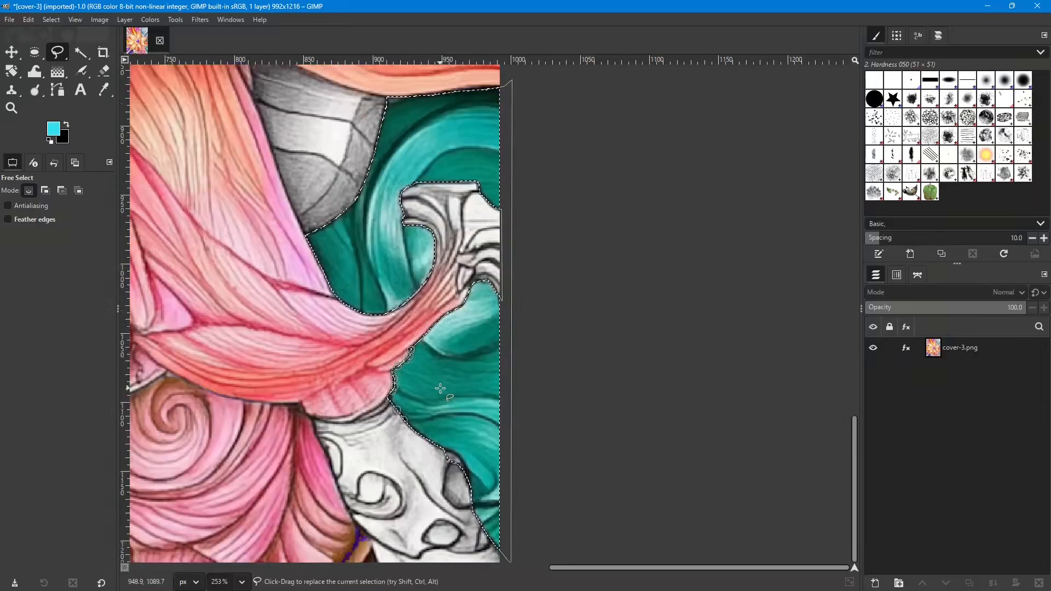
scroll(616, 361, down, 2)
scroll(616, 365, down, 2)
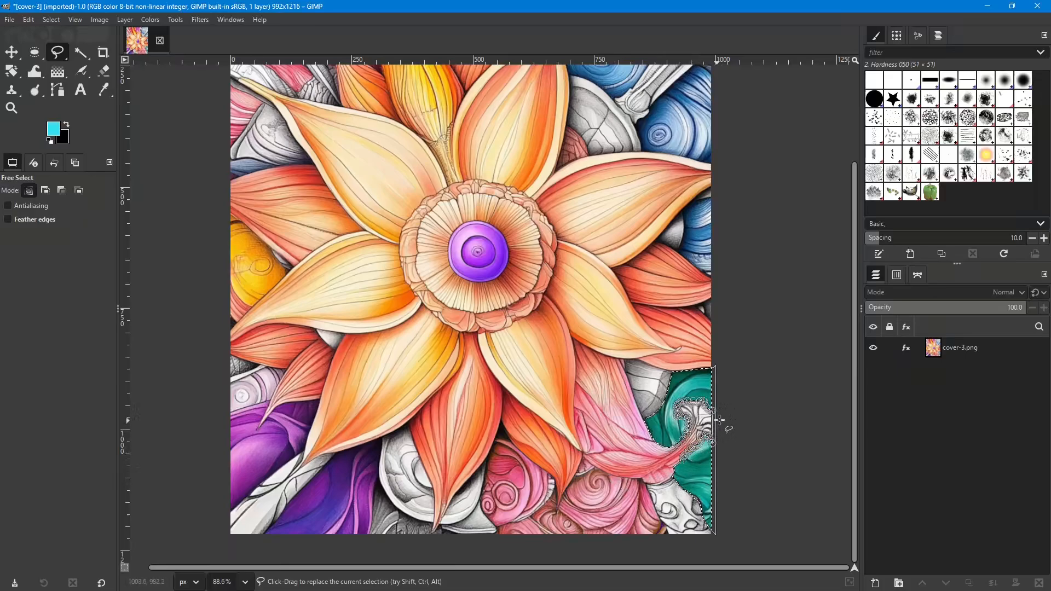
key(Return)
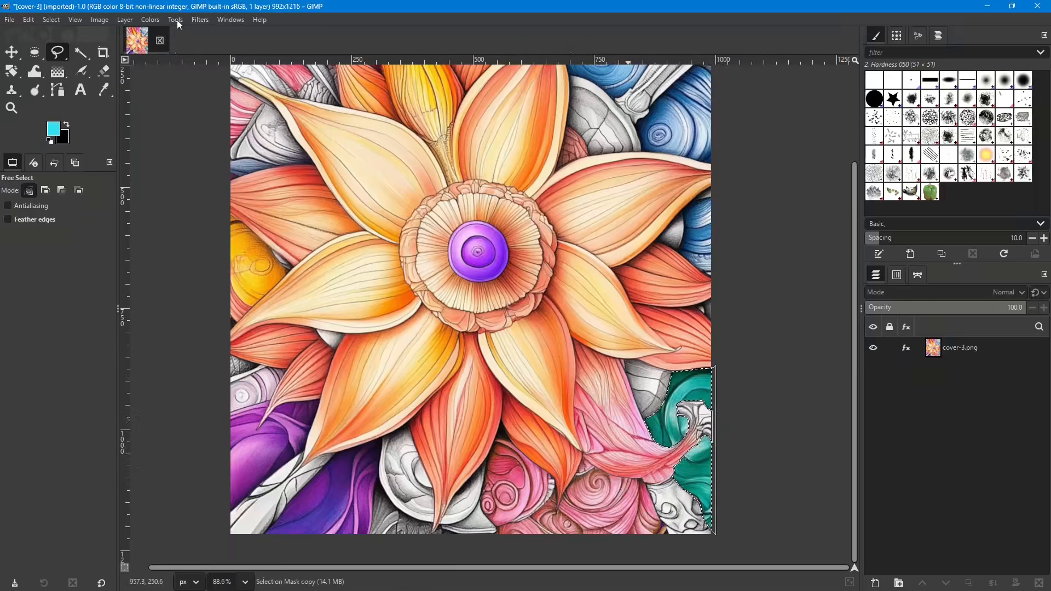
Make the cover-3.png layer active so that the Hue-Saturation adjustment can be applied to it.
click(150, 20)
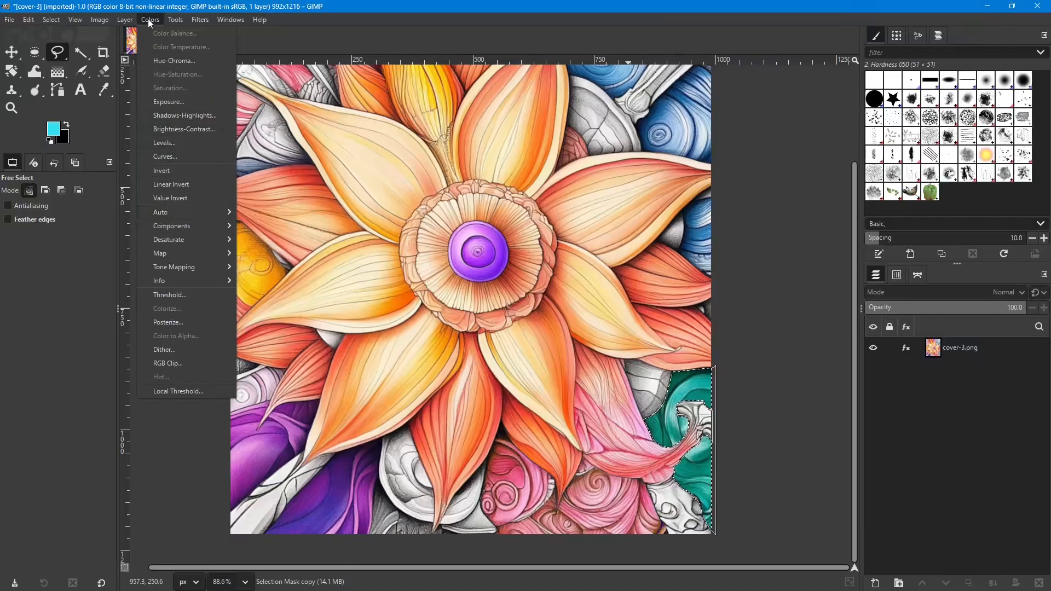
mouse_move(200, 19)
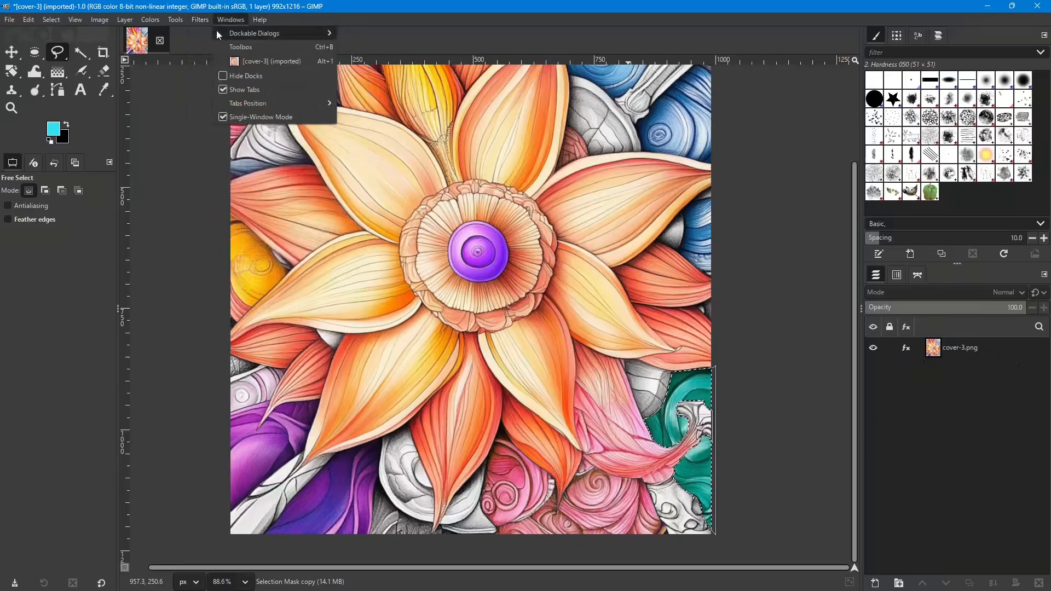
mouse_move(153, 20)
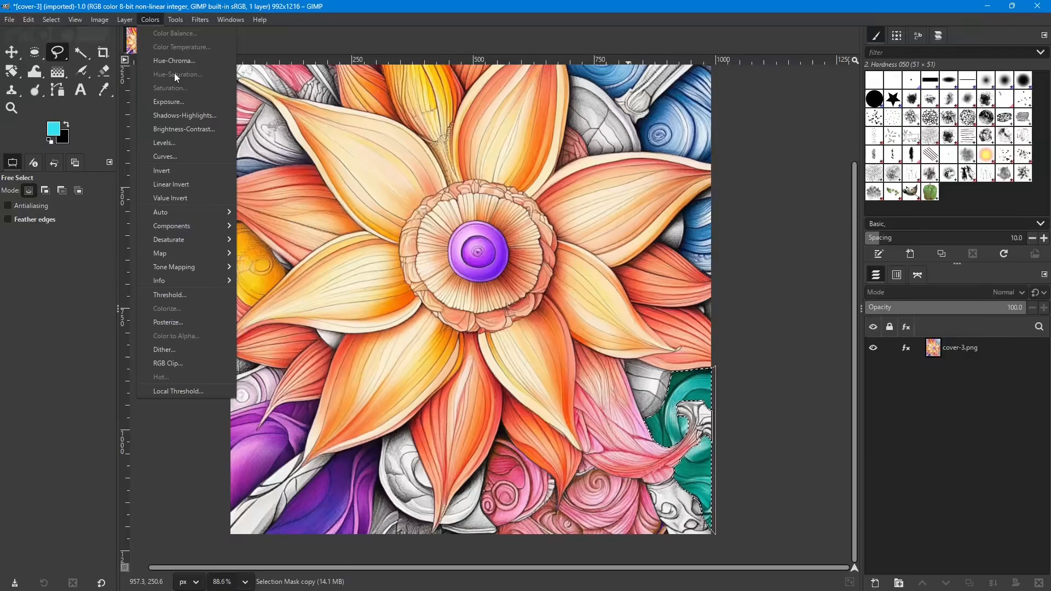
click(1017, 343)
click(1012, 344)
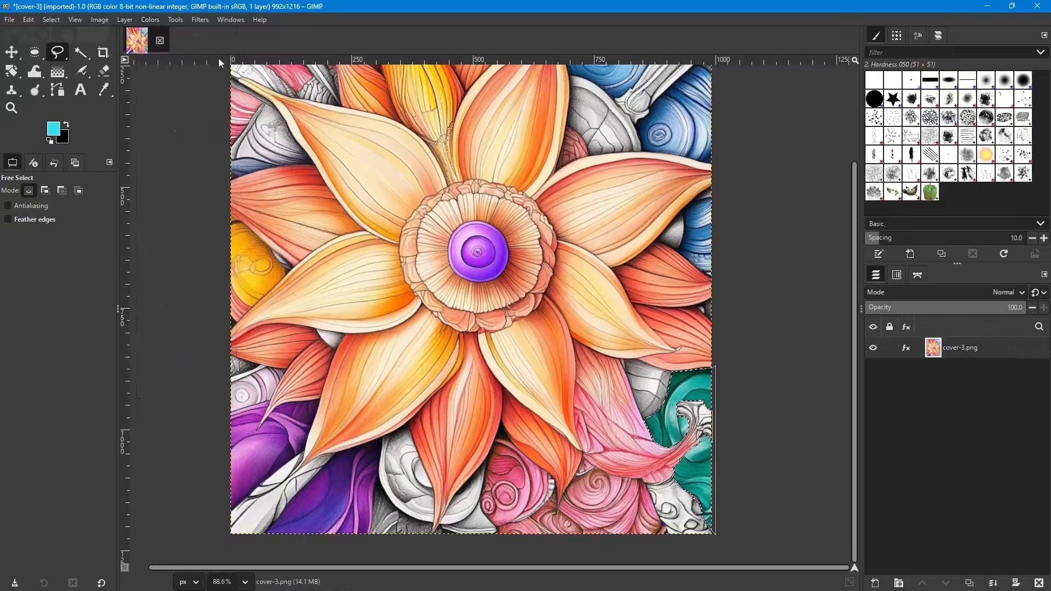
Apply a Hue-Saturation adjustment to the selected teal area, shifting the hue of cyan to 111.5.
click(147, 22)
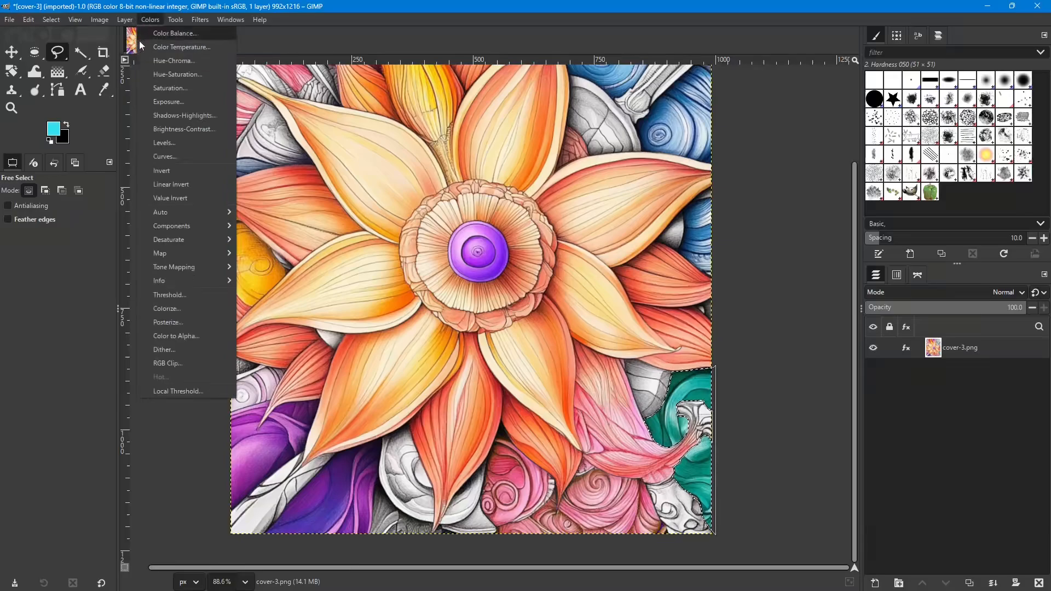
click(162, 74)
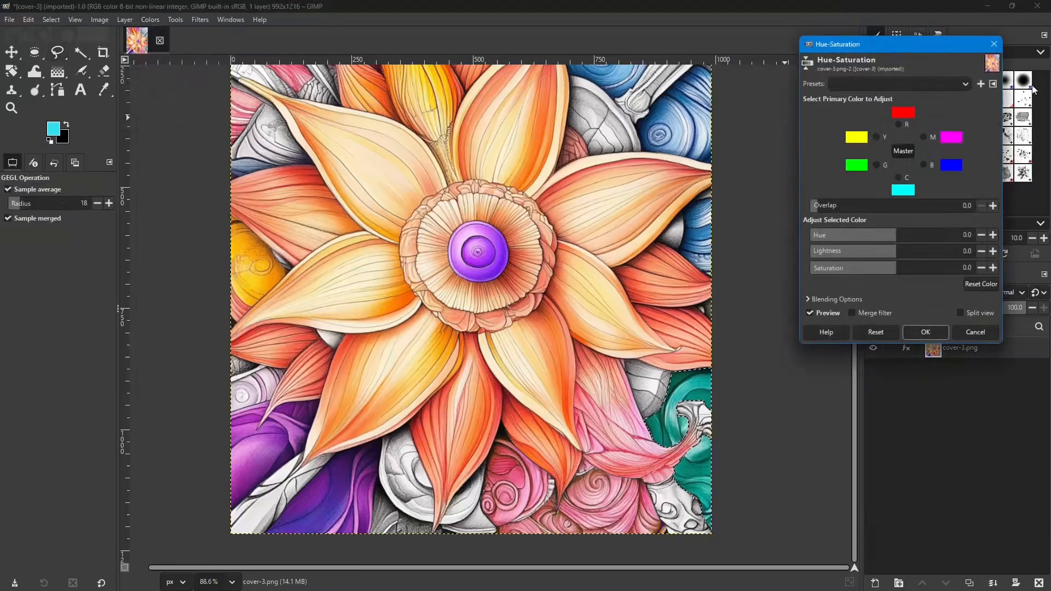
mouse_move(928, 50)
mouse_down()
mouse_move(879, 126)
mouse_move(896, 136)
mouse_up()
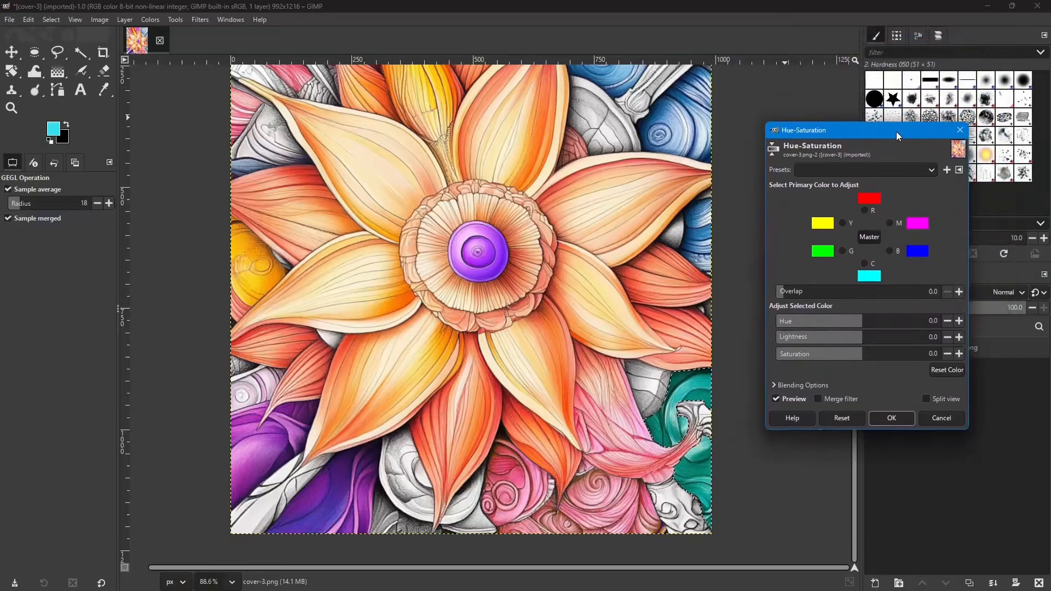
scroll(749, 486, up, 1)
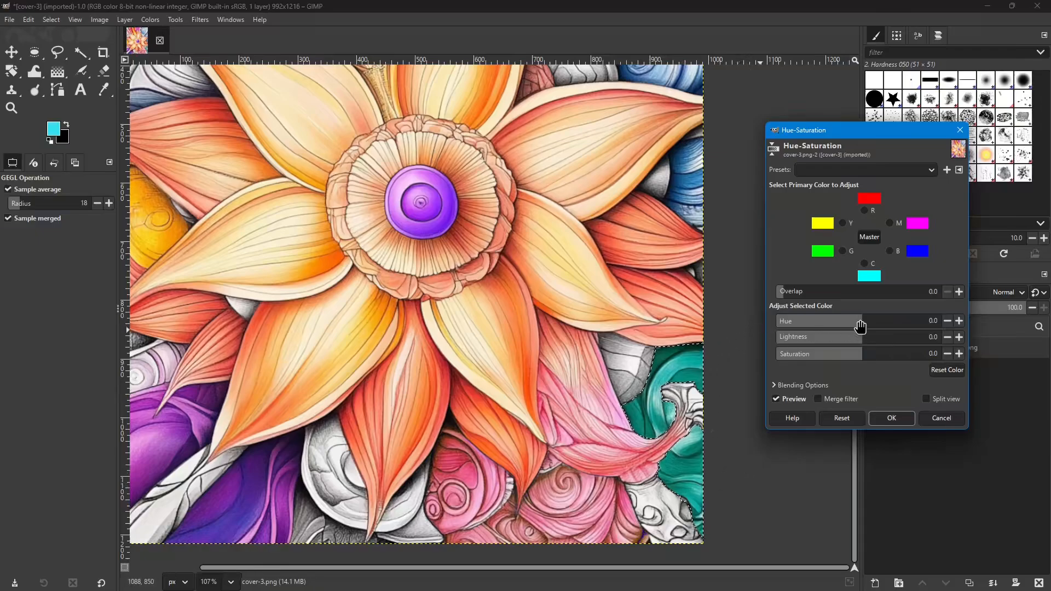
click(865, 265)
drag(858, 322, 906, 323)
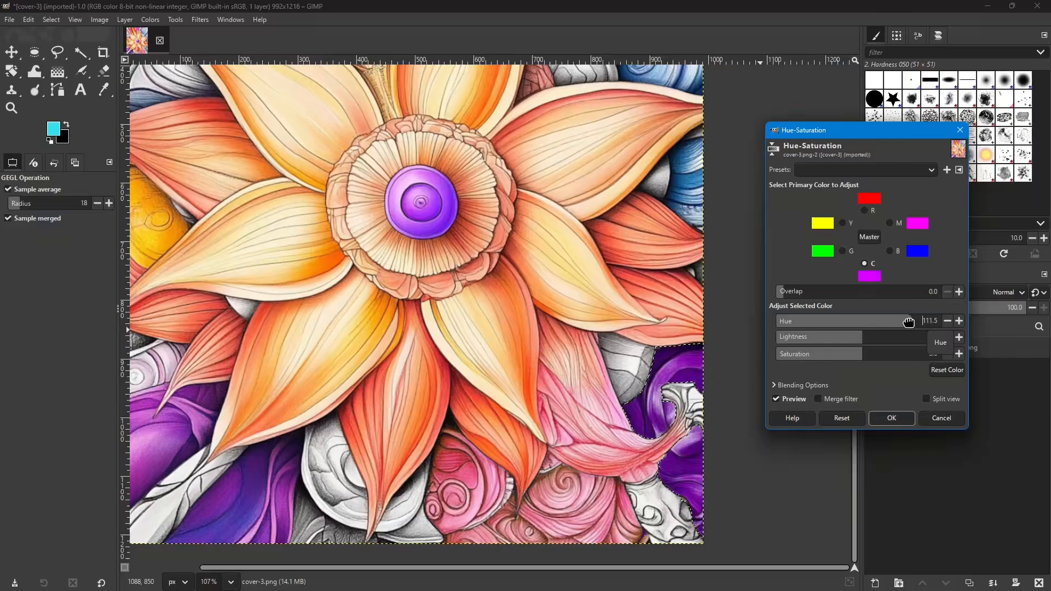
scroll(503, 377, down, 5)
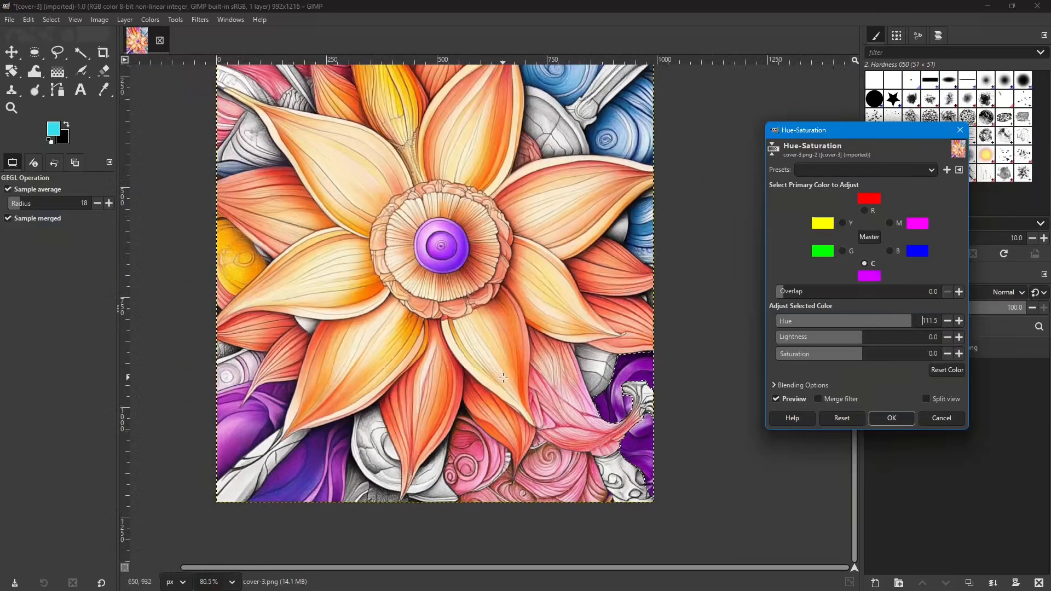
Try hue shifts for cyan from -180 to 180 on the selected area, ending at -106.5.
scroll(503, 377, down, 1)
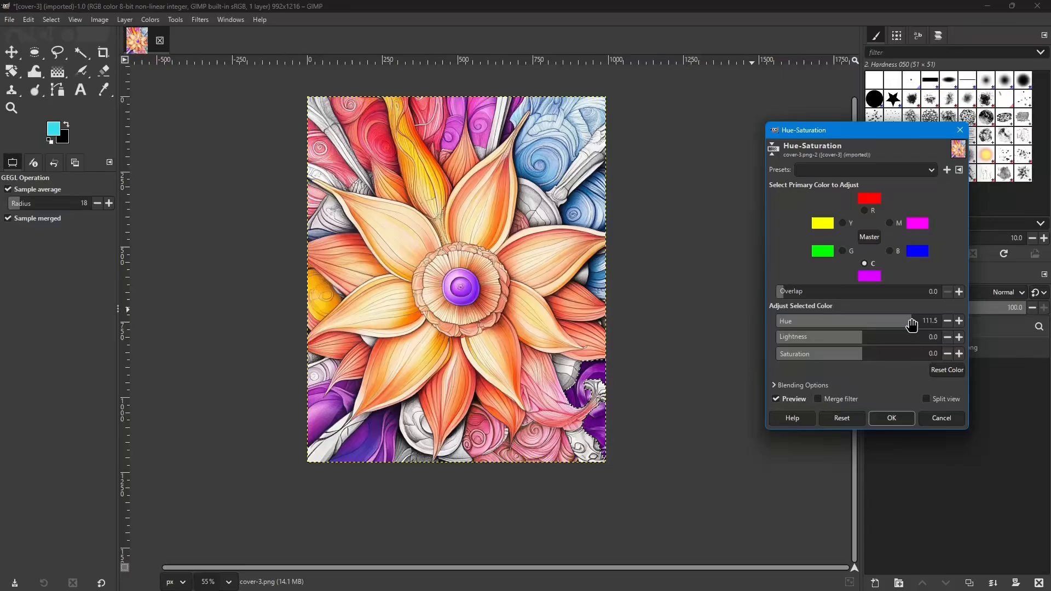
drag(911, 324, 774, 324)
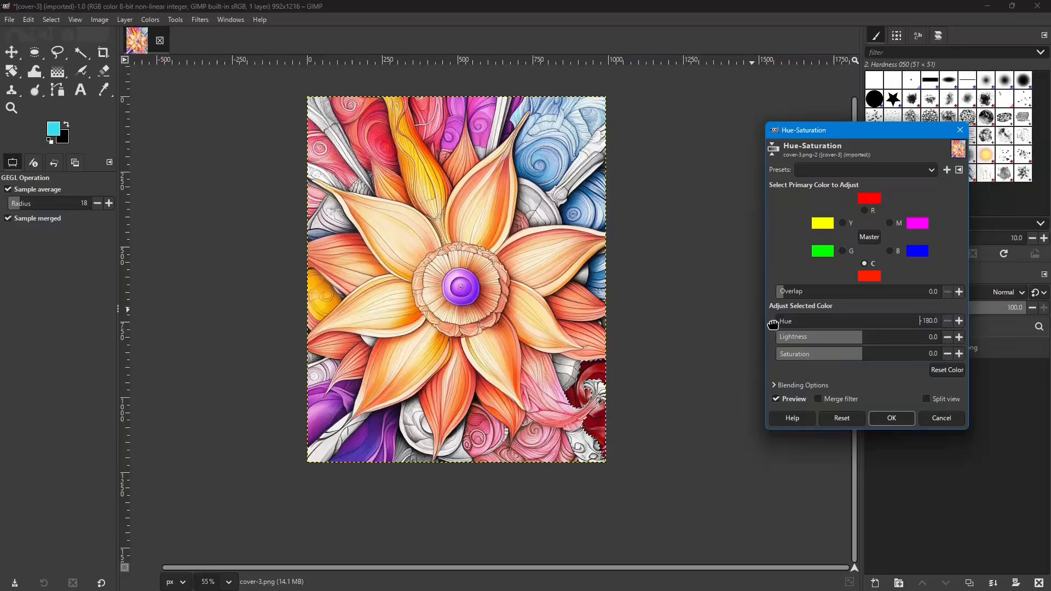
drag(773, 325, 909, 321)
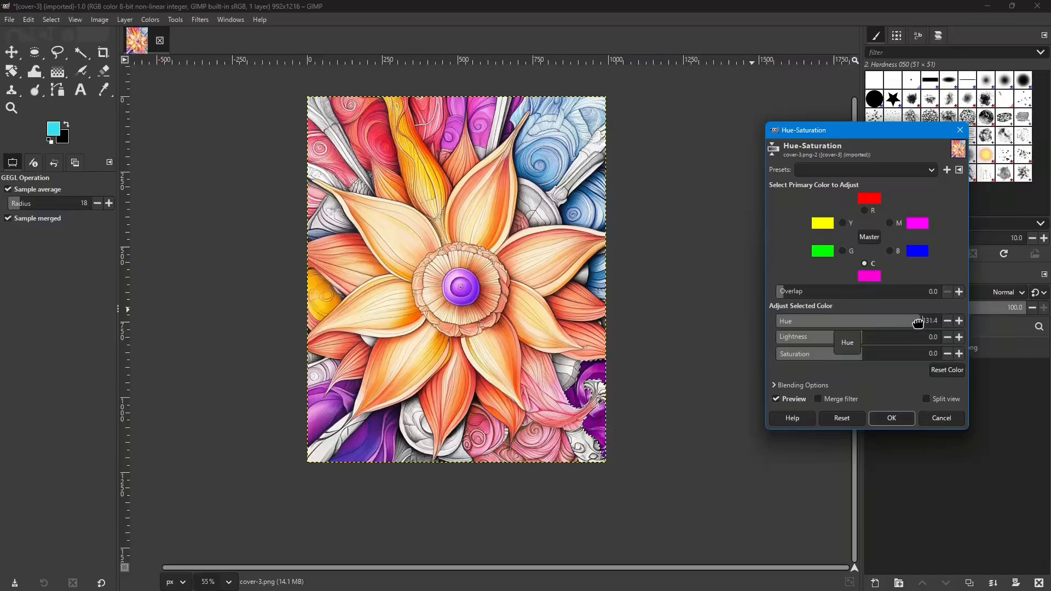
drag(913, 325, 912, 331)
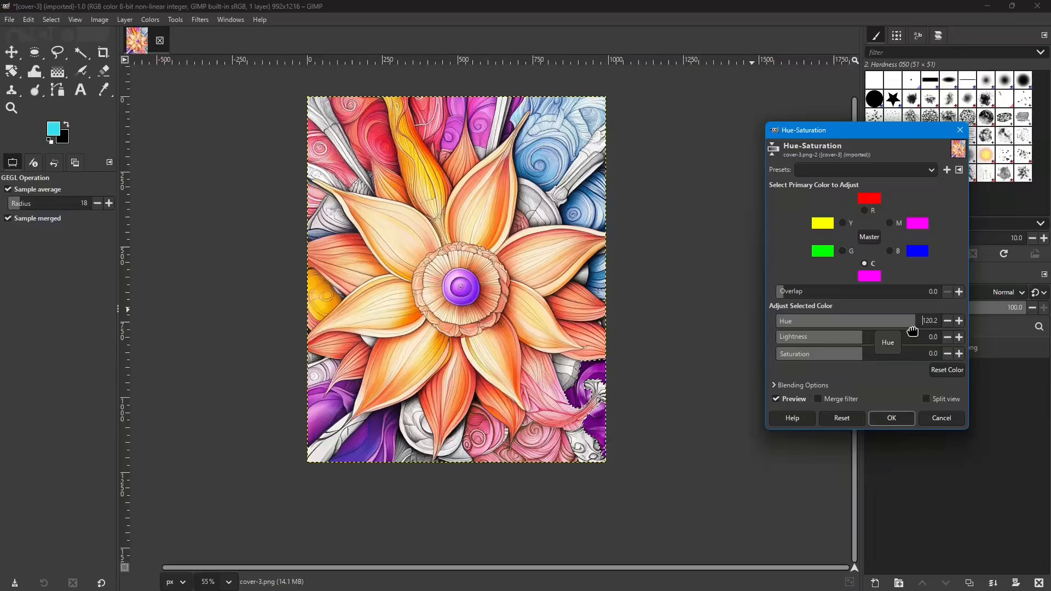
drag(915, 331, 951, 332)
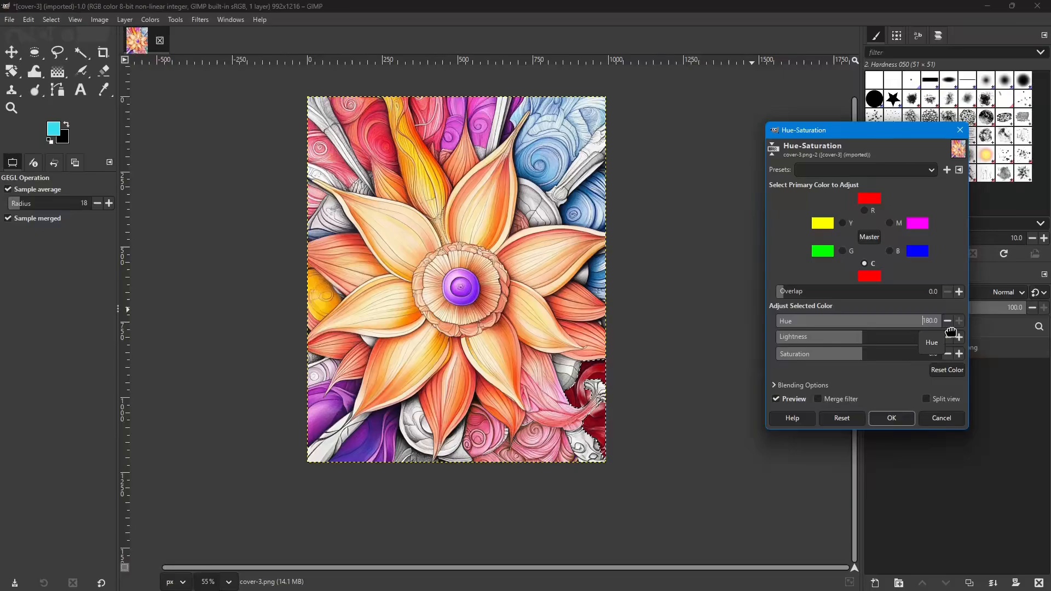
drag(944, 333, 808, 322)
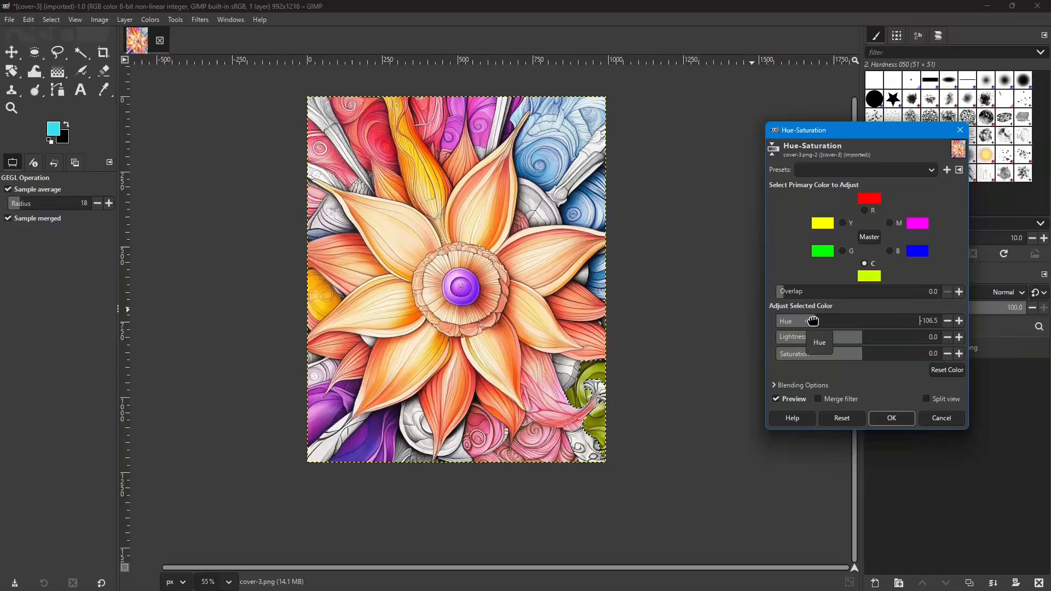
Set the hue of cyan to -114.0 for the selected area and apply the Hue-Saturation adjustment.
ctrl+scroll(593, 407, up, 2)
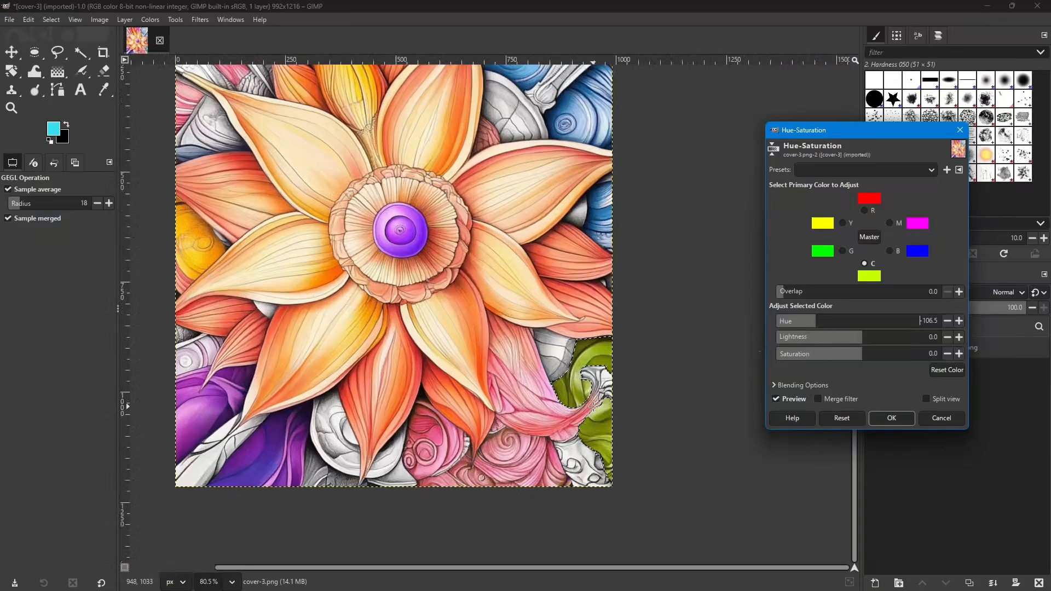
ctrl+scroll(593, 406, up, 12)
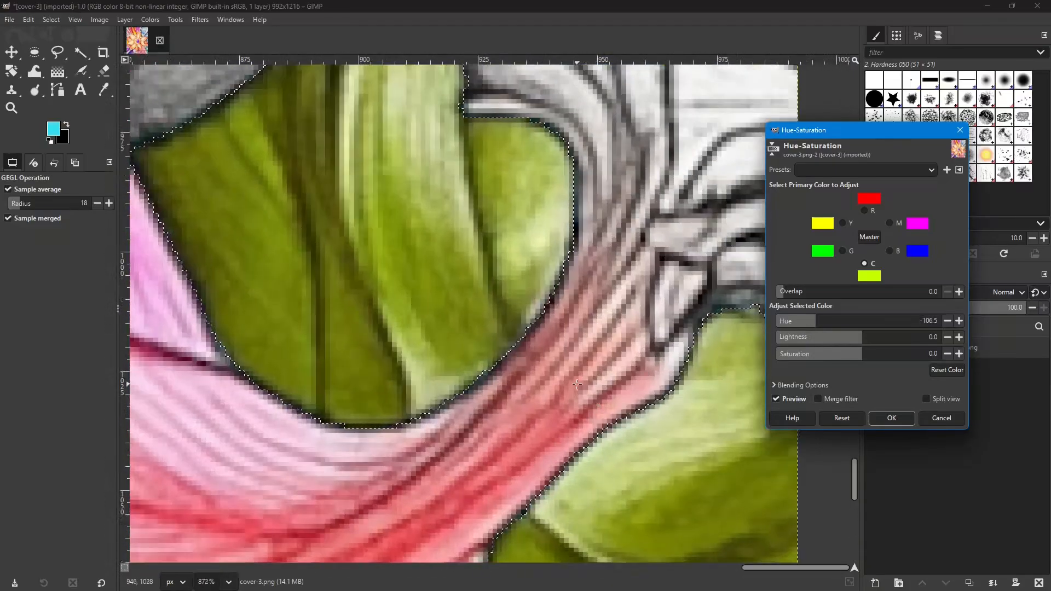
ctrl+scroll(668, 392, down, 2)
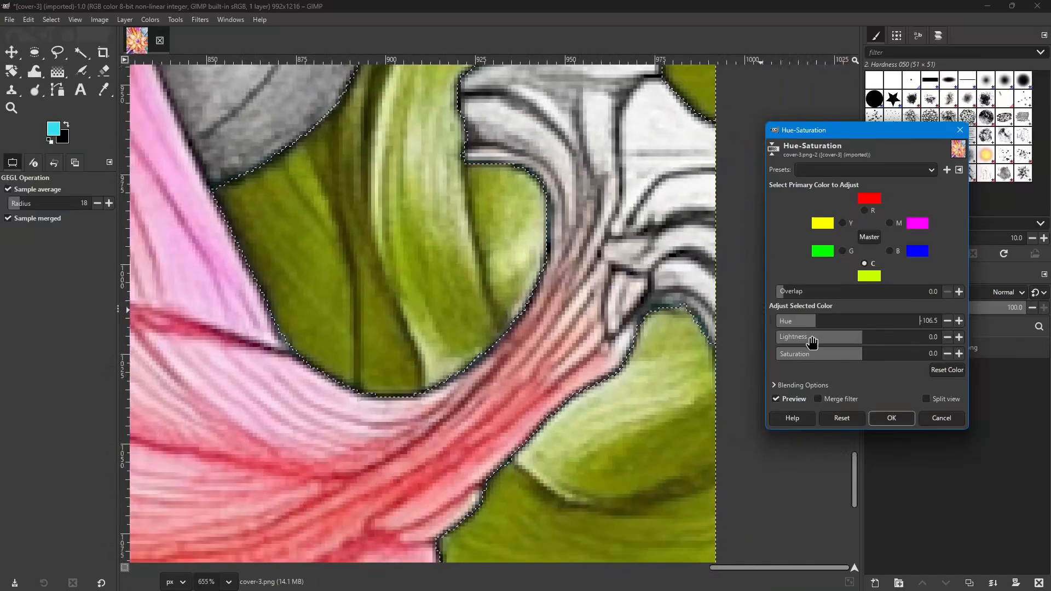
drag(816, 320, 862, 329)
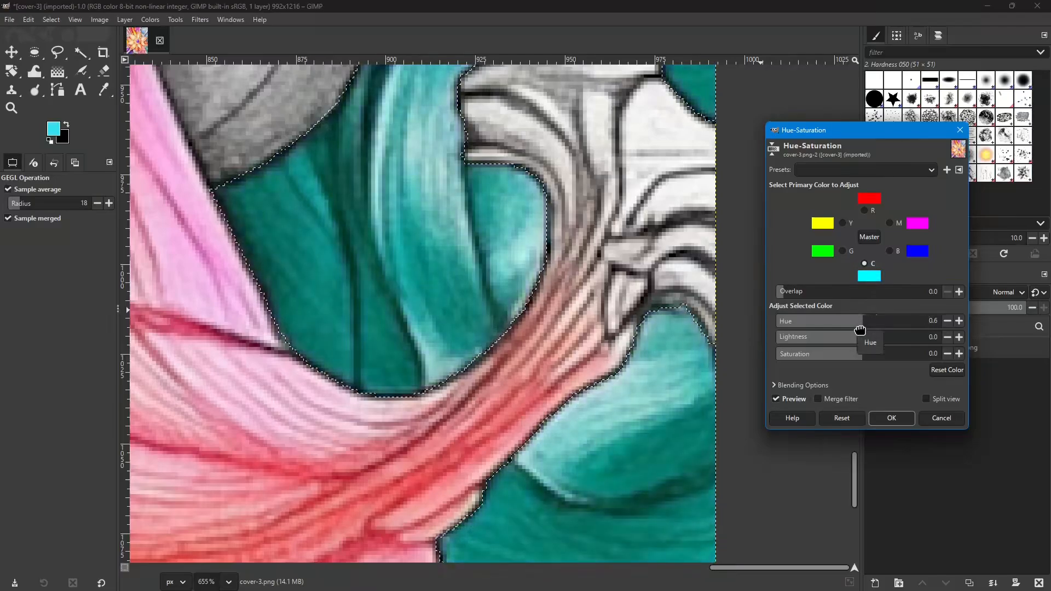
drag(860, 330, 810, 339)
drag(804, 339, 809, 338)
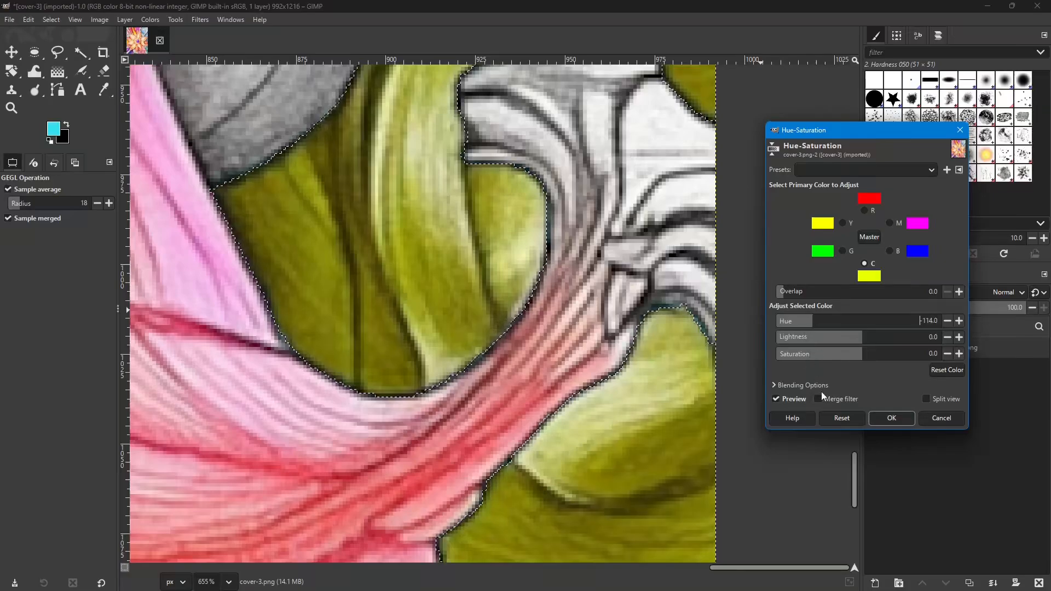
click(892, 419)
Apply a second Hue-Saturation adjustment to the selected area with master hue -62.9 and lightness 19.7.
scroll(509, 384, down, 8)
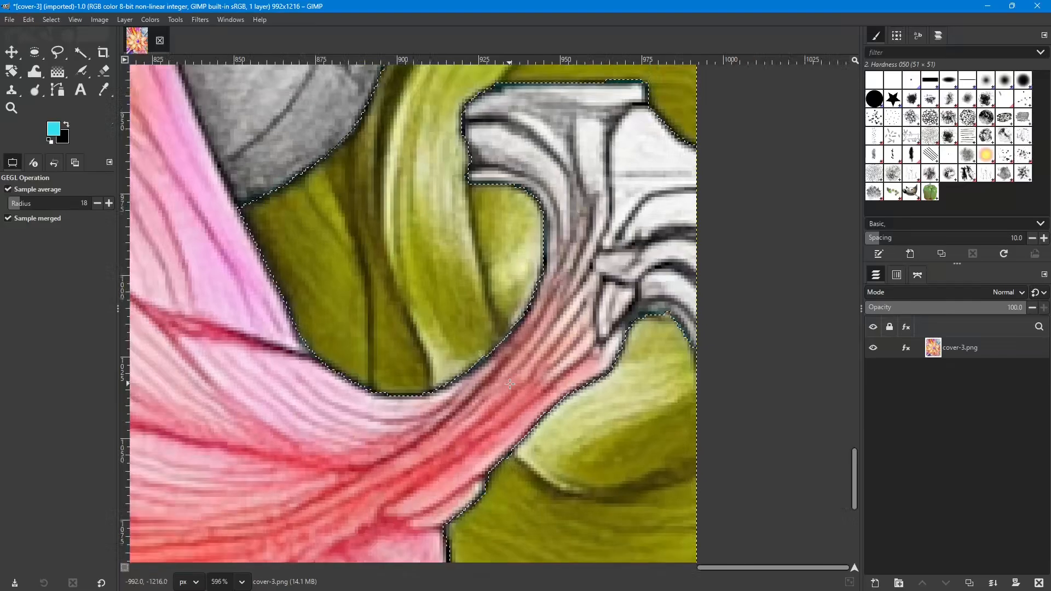
scroll(508, 384, down, 5)
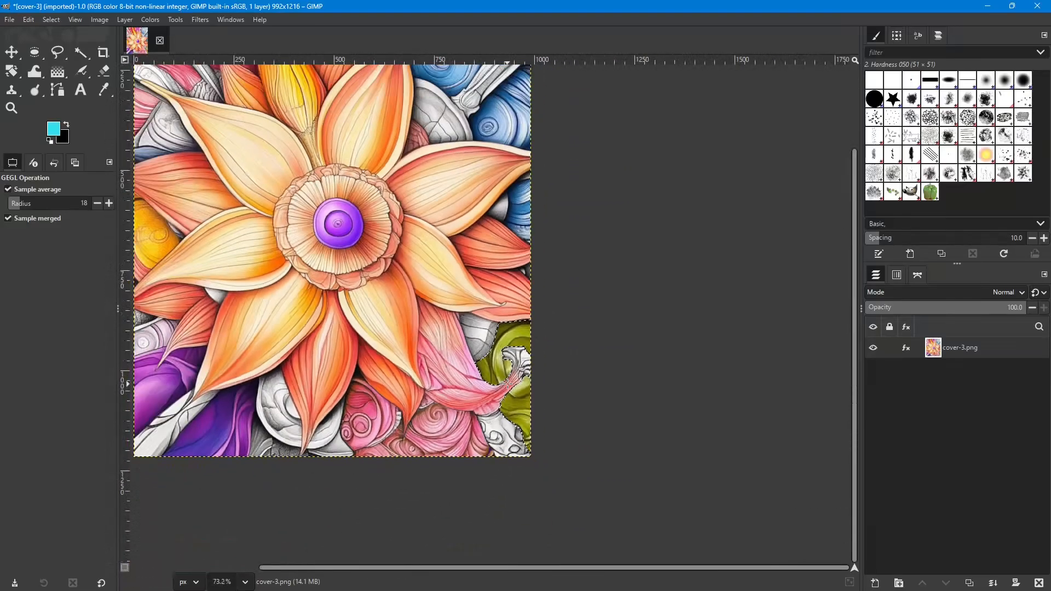
scroll(509, 384, up, 2)
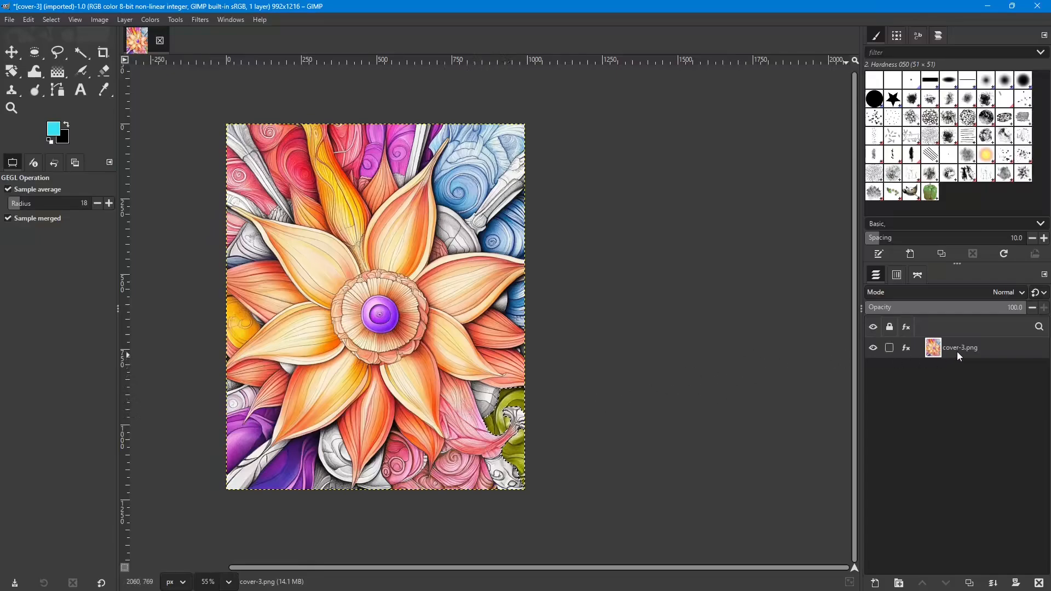
click(150, 20)
click(174, 79)
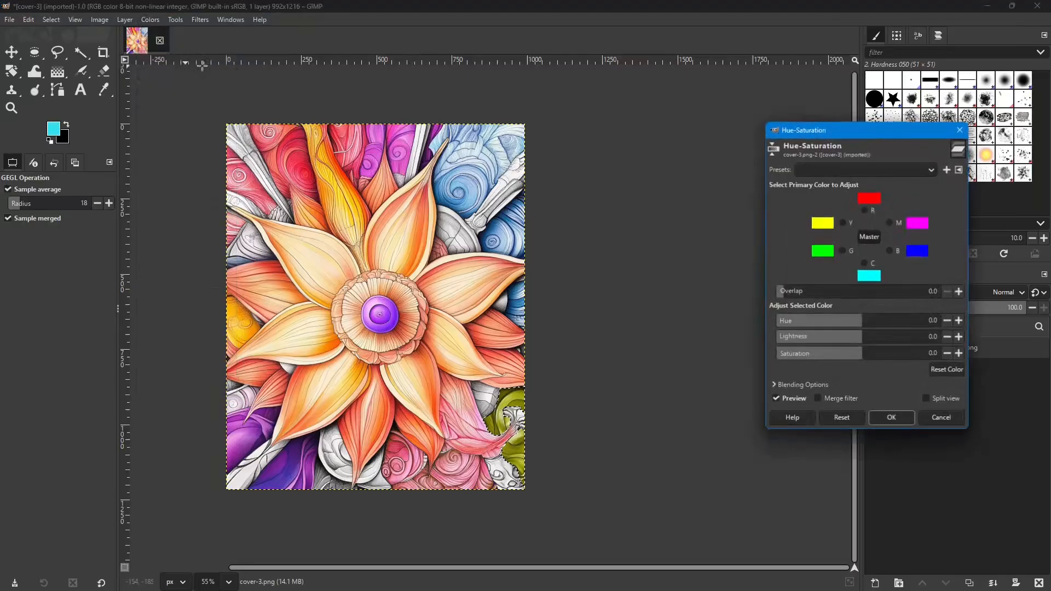
drag(883, 133, 797, 163)
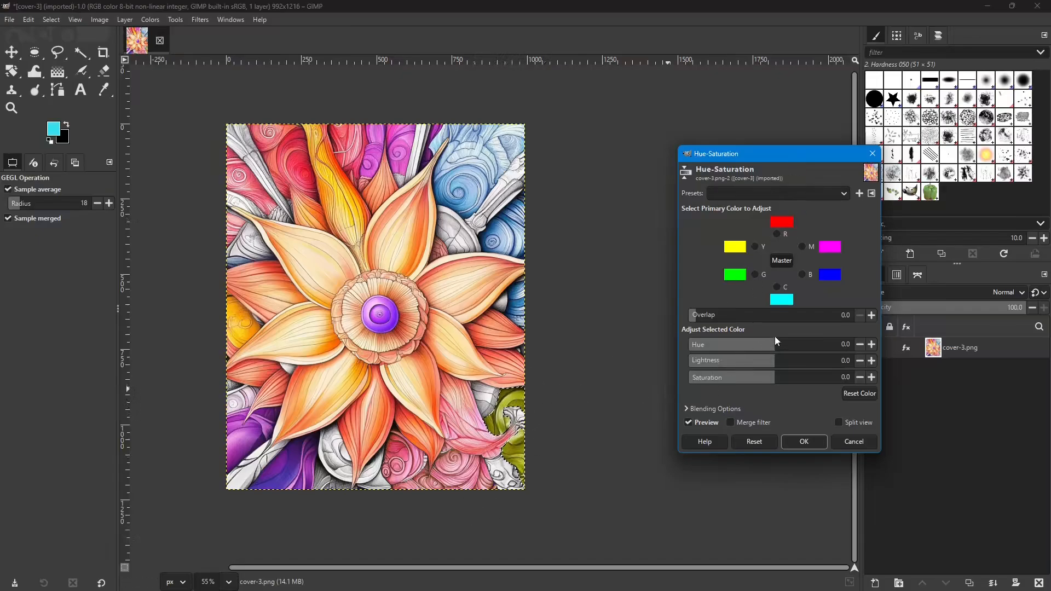
drag(775, 342, 743, 357)
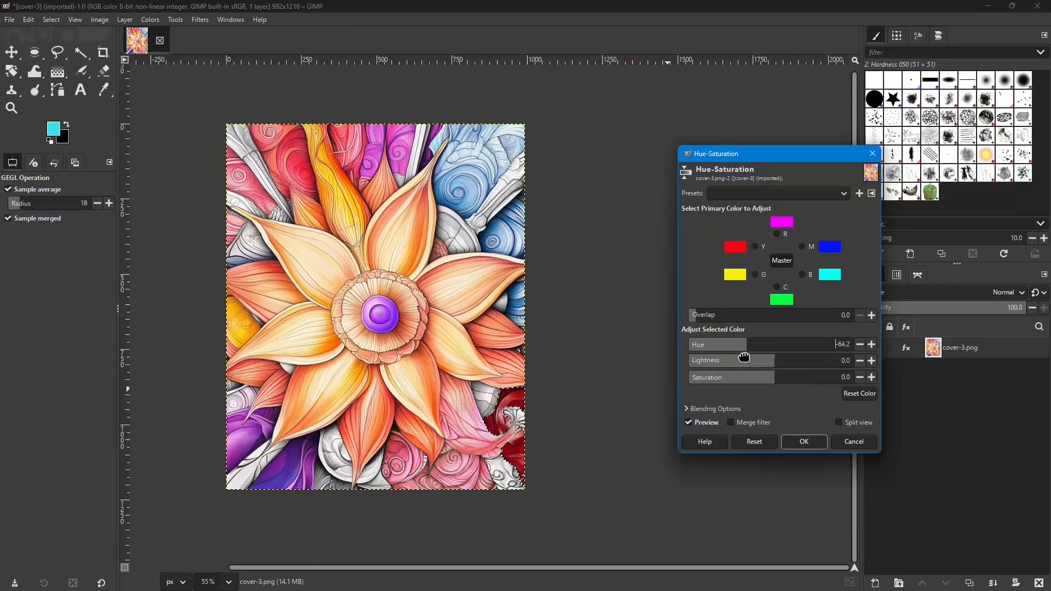
drag(743, 357, 788, 361)
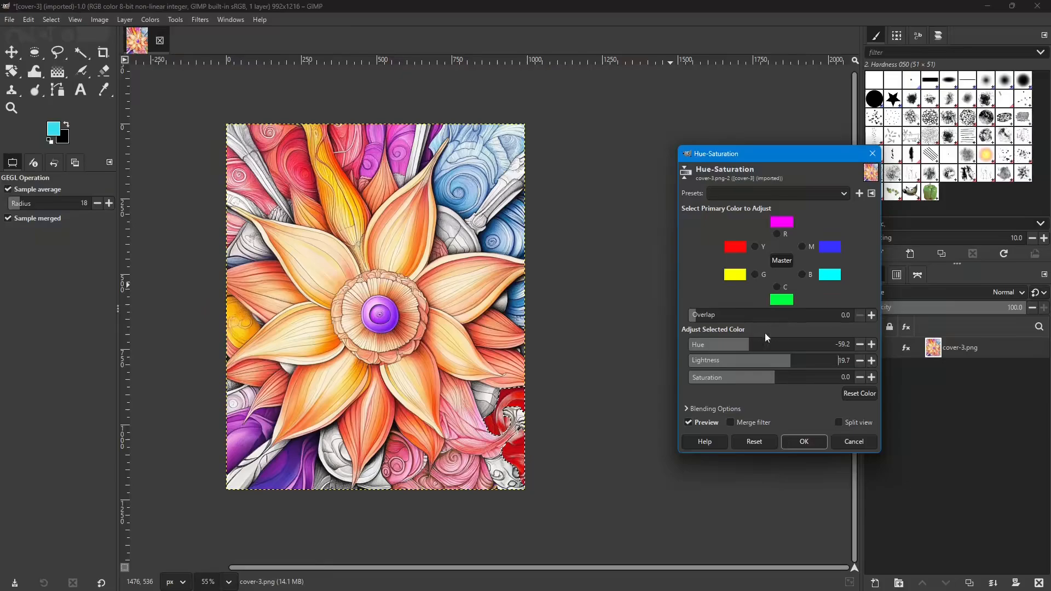
drag(746, 344, 744, 344)
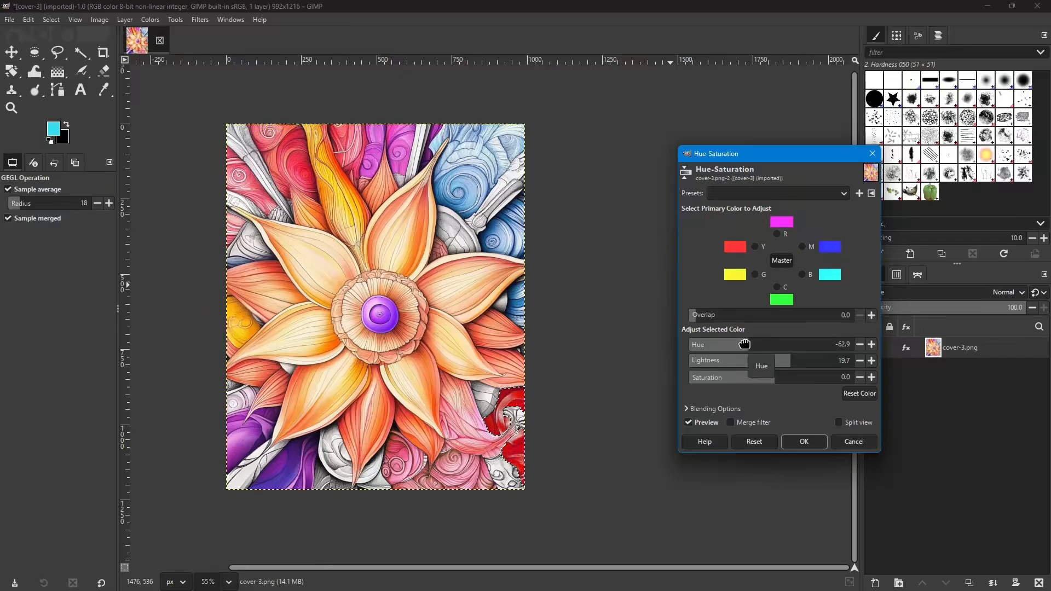
click(802, 438)
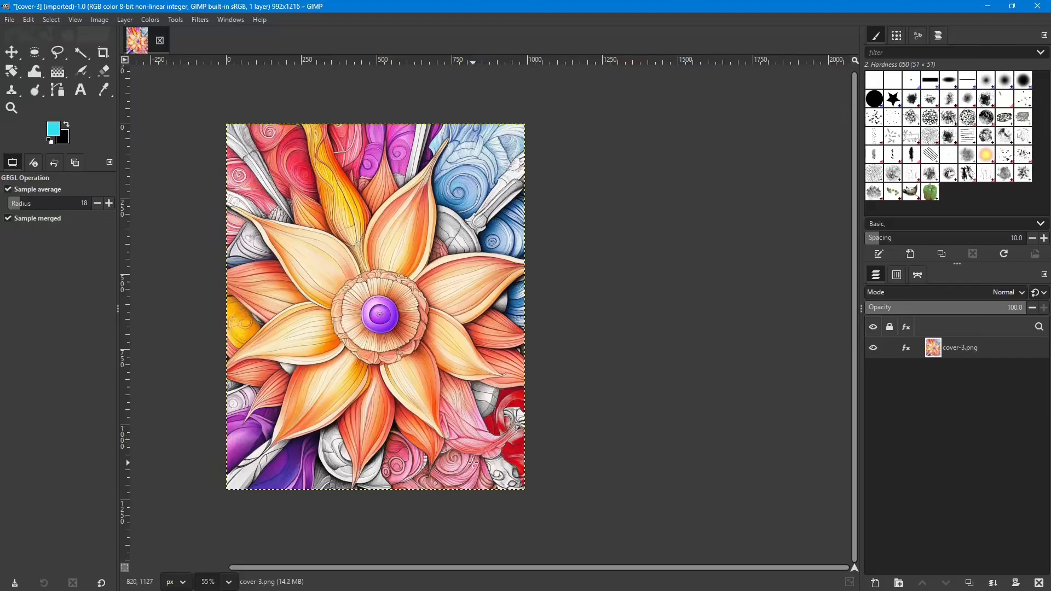
Compare the recoloured image side by side with the original cover-3.png in the image viewer, and close the viewer.
scroll(396, 413, up, 1)
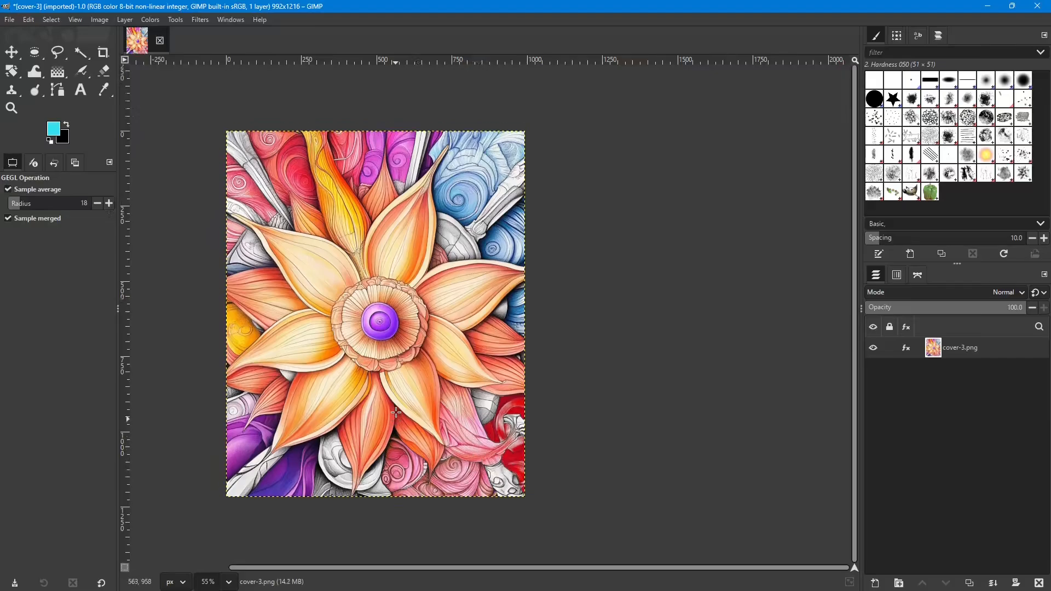
scroll(413, 409, up, 1)
scroll(413, 409, down, 1)
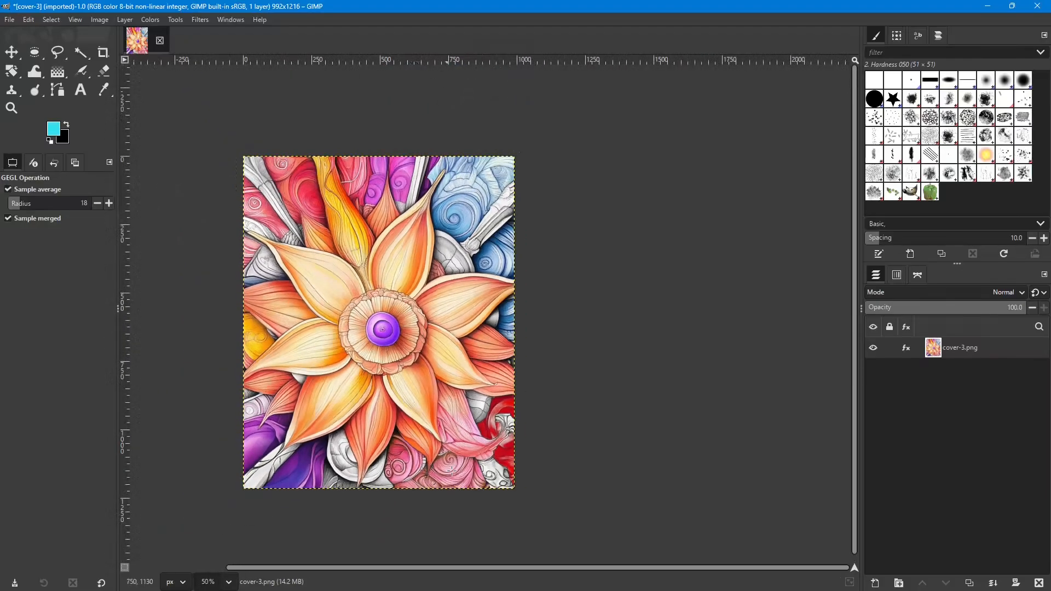
drag(551, 568, 424, 546)
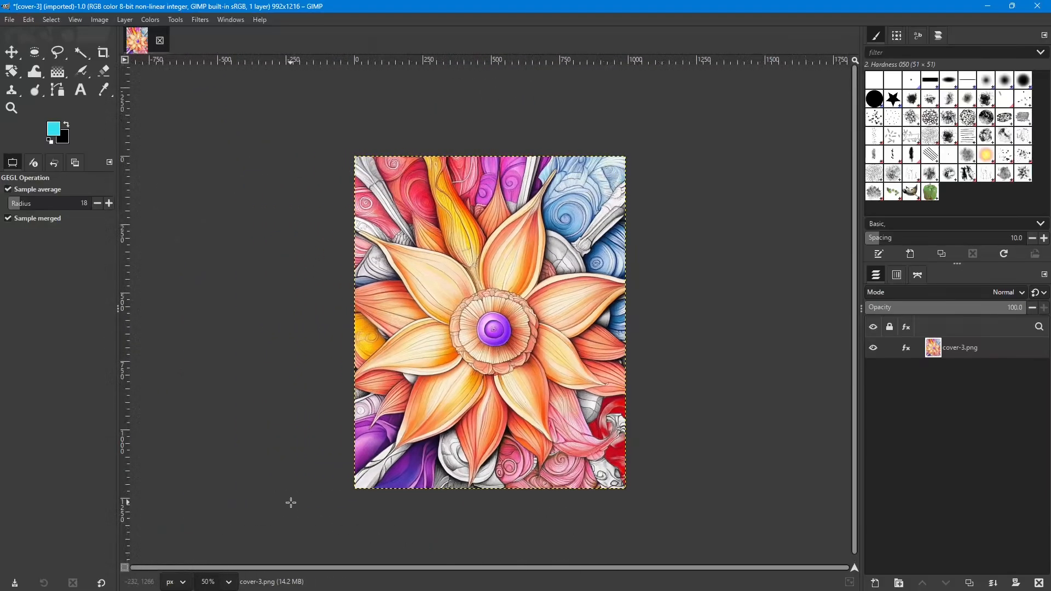
scroll(240, 422, up, 2)
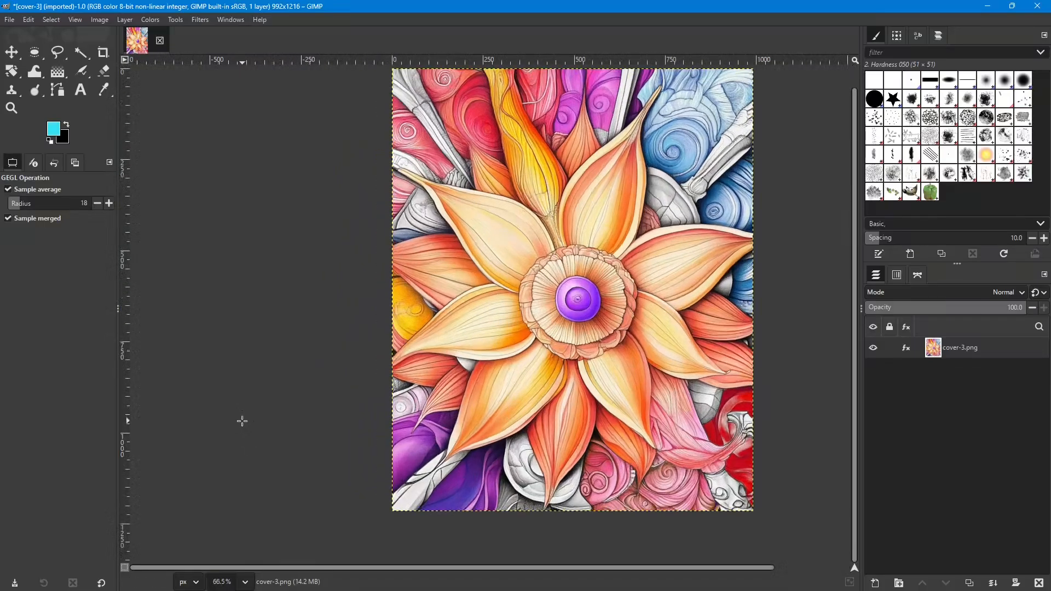
scroll(241, 421, up, 1)
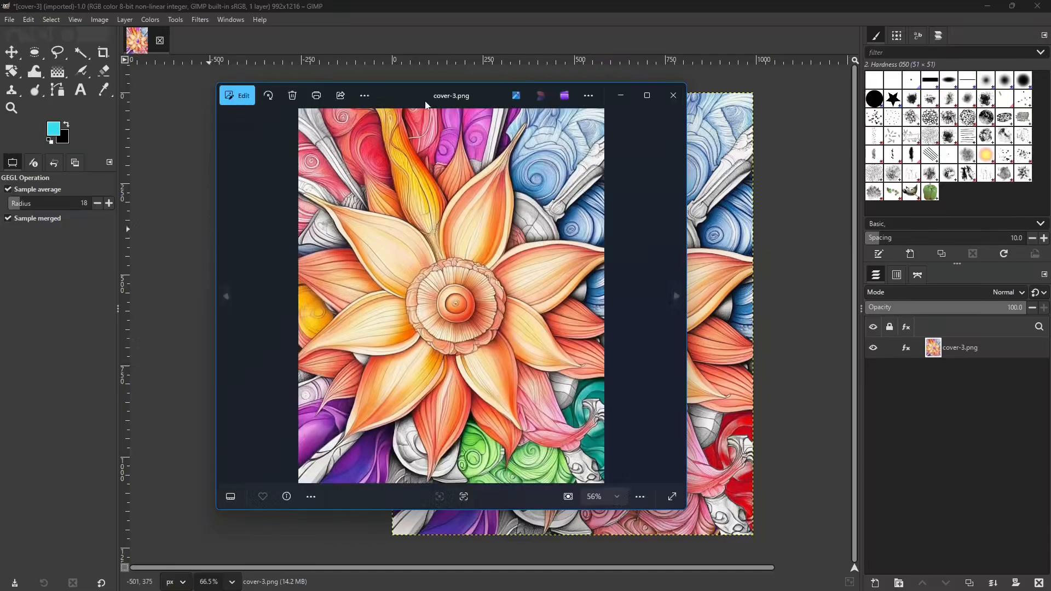
drag(425, 101, 155, 99)
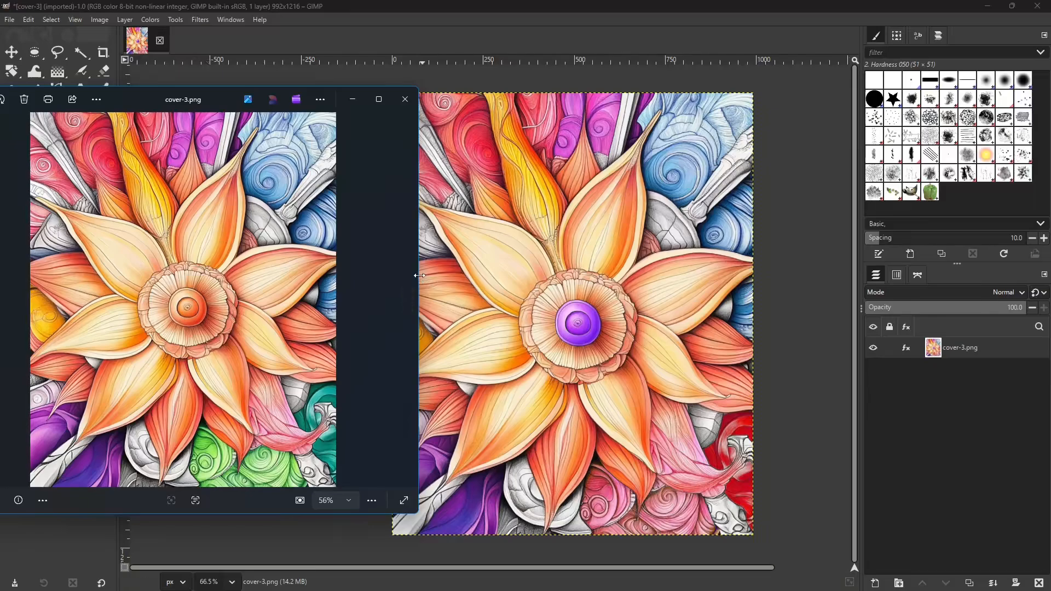
drag(419, 276, 298, 277)
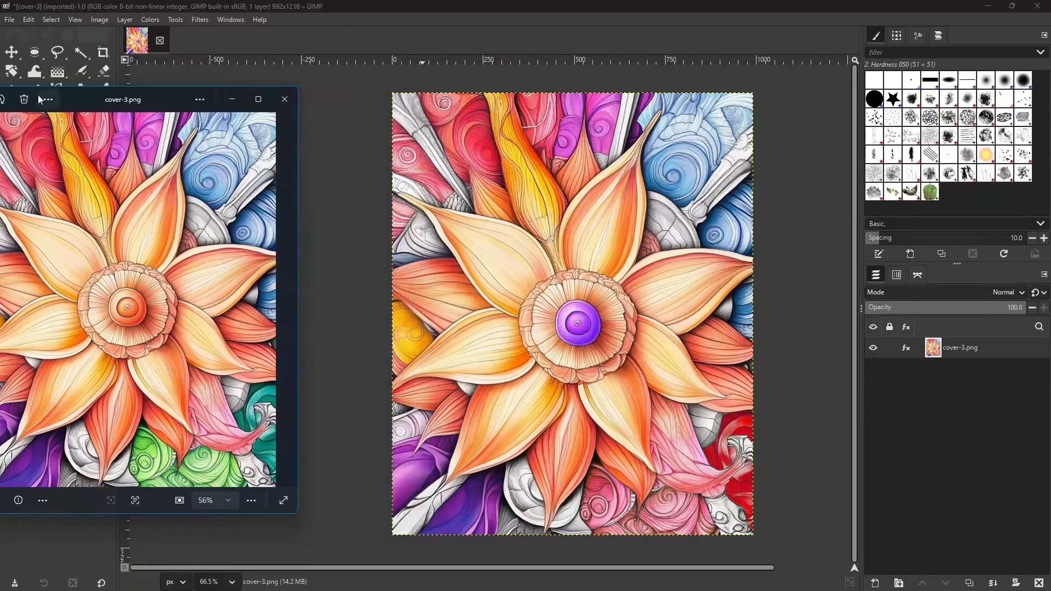
drag(90, 100, 156, 91)
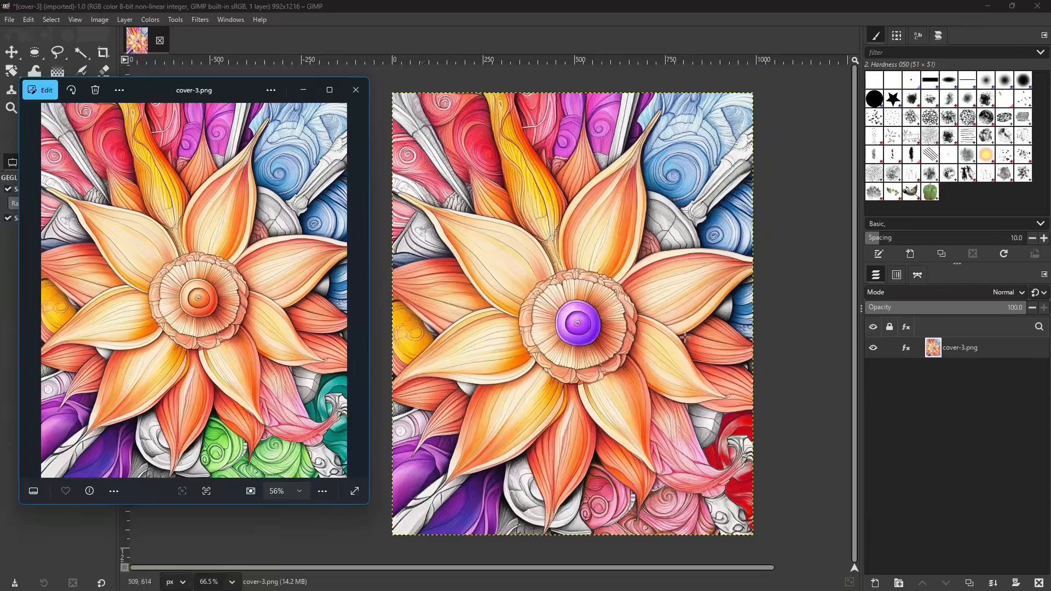
ctrl+scroll(749, 367, down, 1)
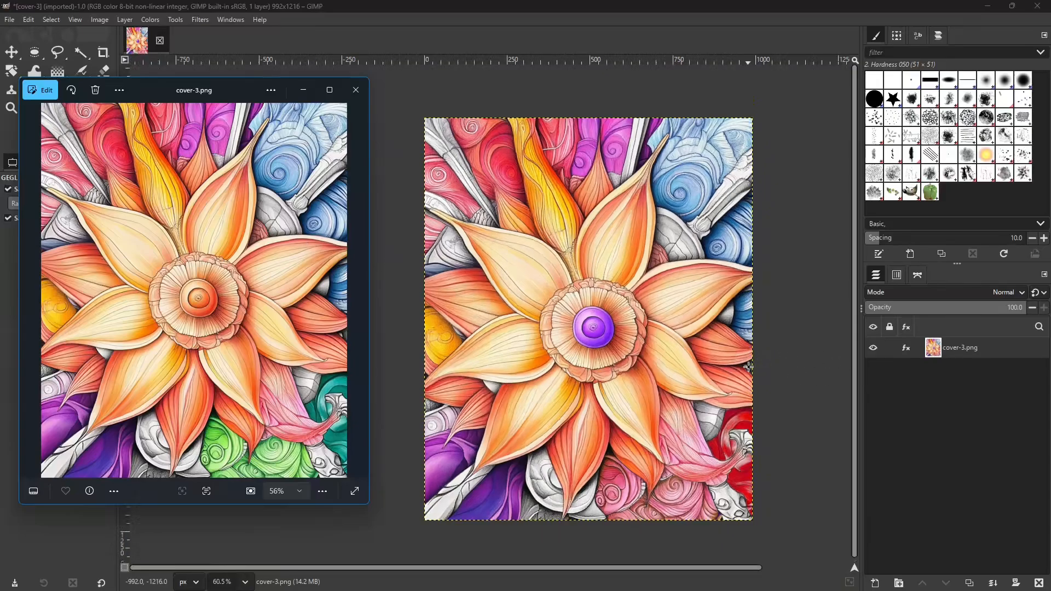
ctrl+scroll(748, 367, down, 1)
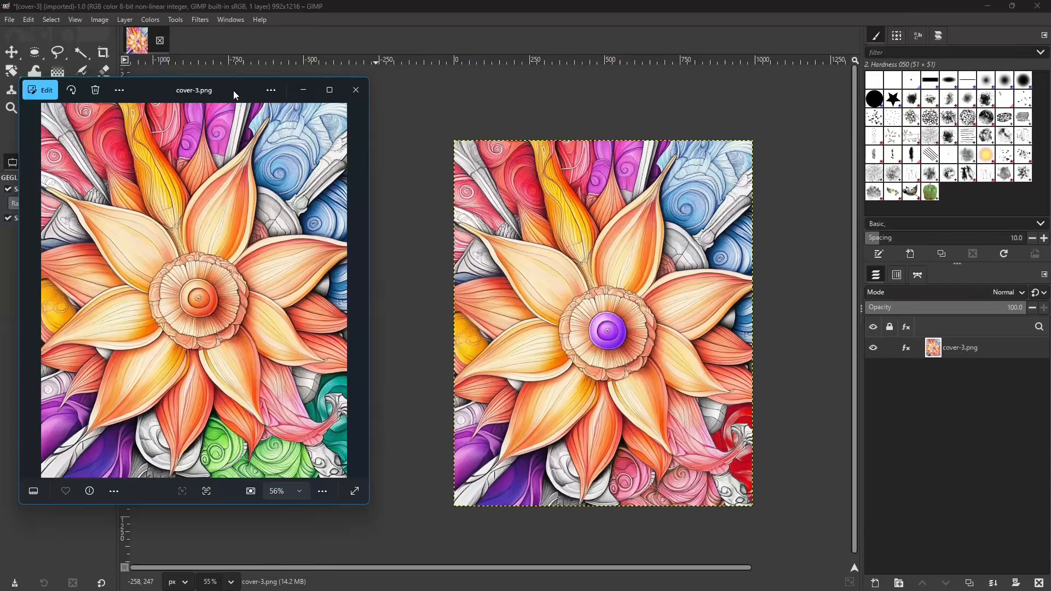
drag(233, 91, 301, 114)
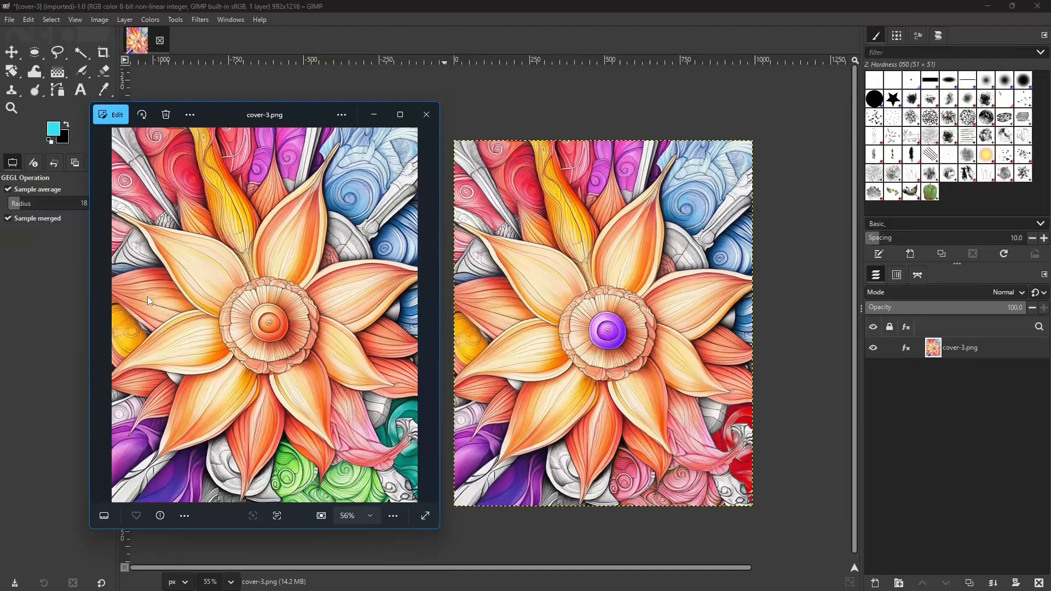
mouse_move(422, 315)
click(427, 114)
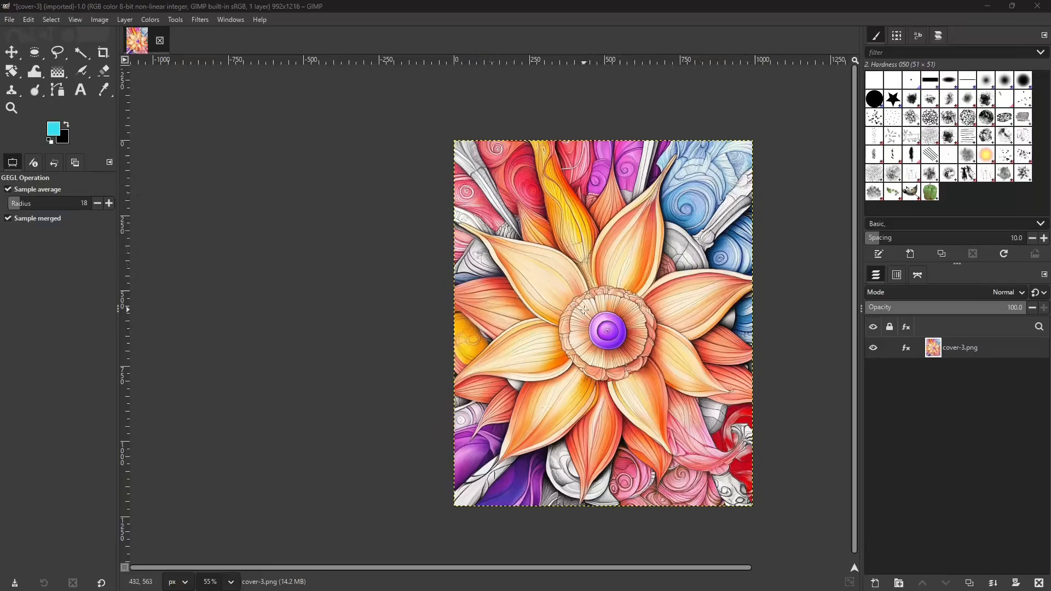
scroll(597, 177, up, 5)
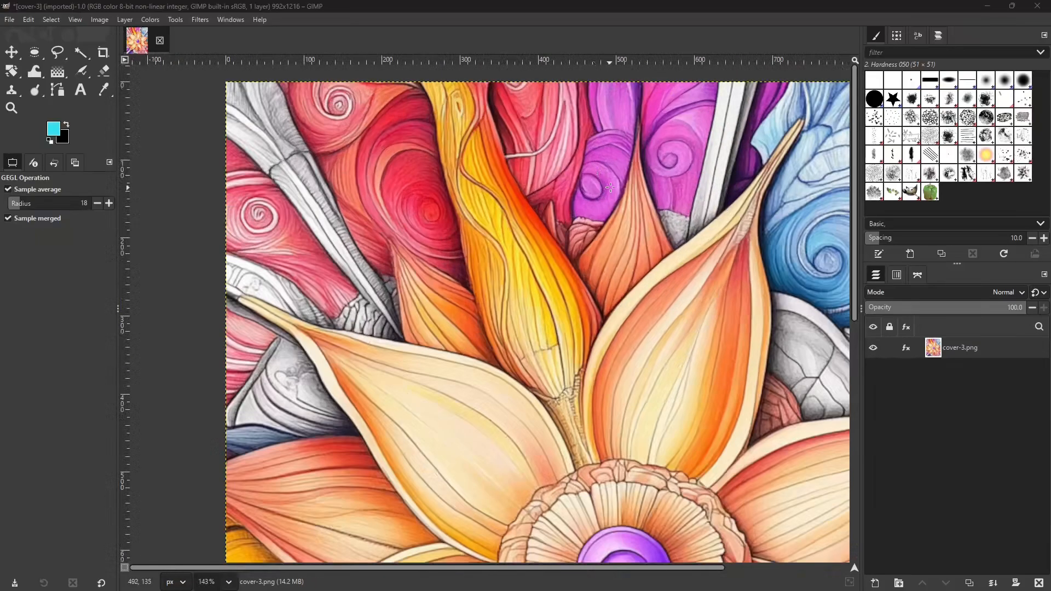
scroll(621, 174, up, 2)
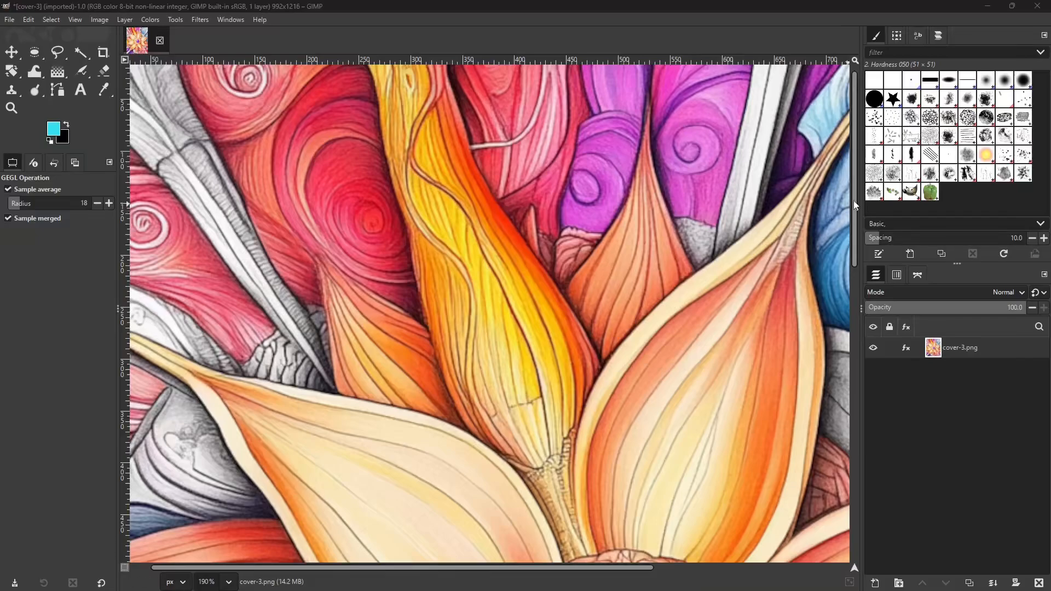
drag(853, 200, 855, 153)
scroll(733, 160, down, 2)
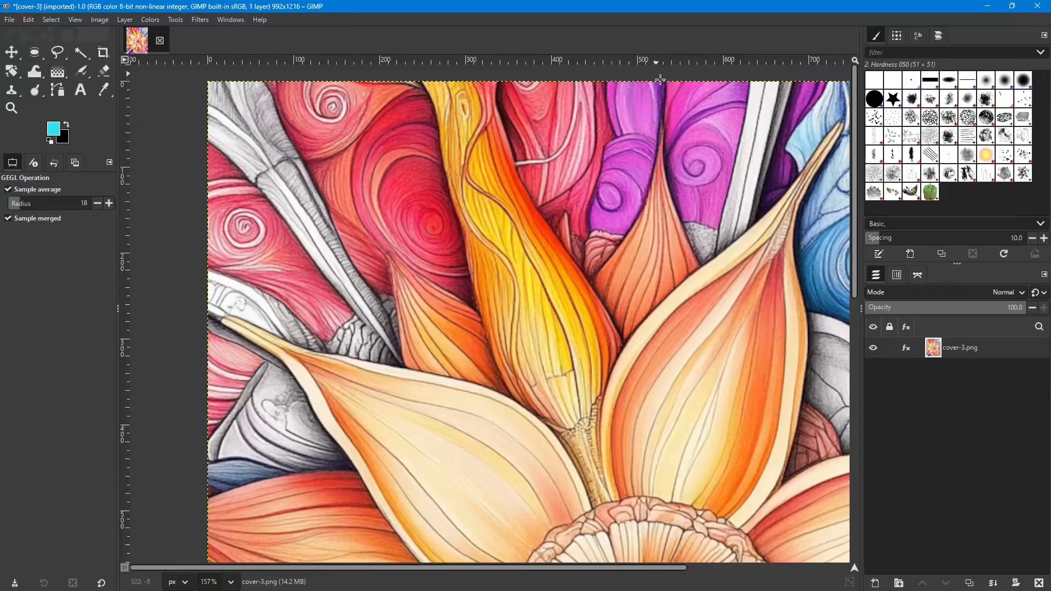
Start a Free Select outline above the canvas edge, down the upper left border of the purple shape beside the pink swirls.
click(58, 52)
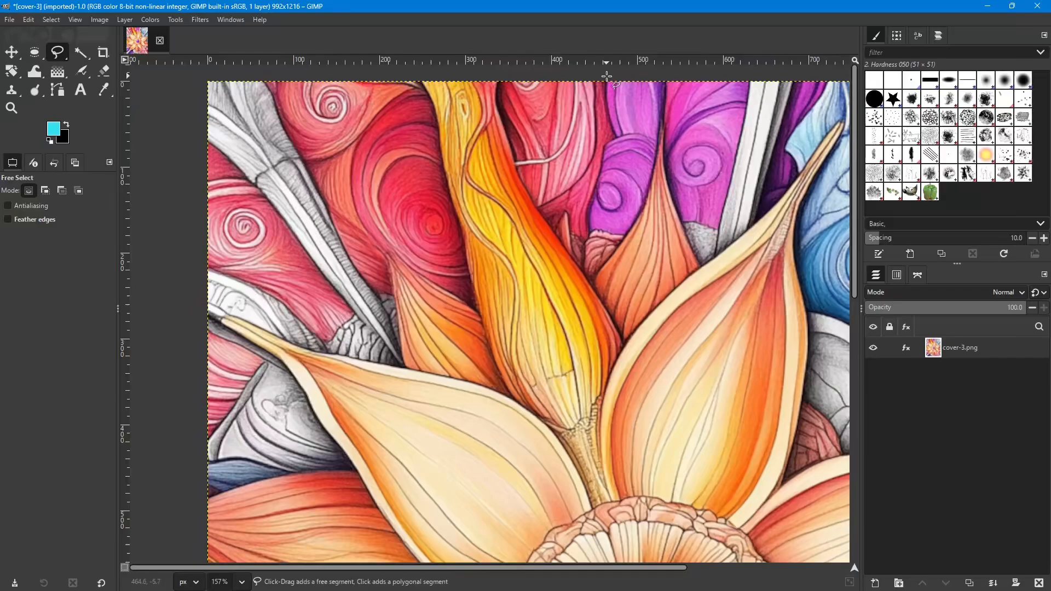
scroll(605, 87, up, 1)
scroll(604, 93, up, 2)
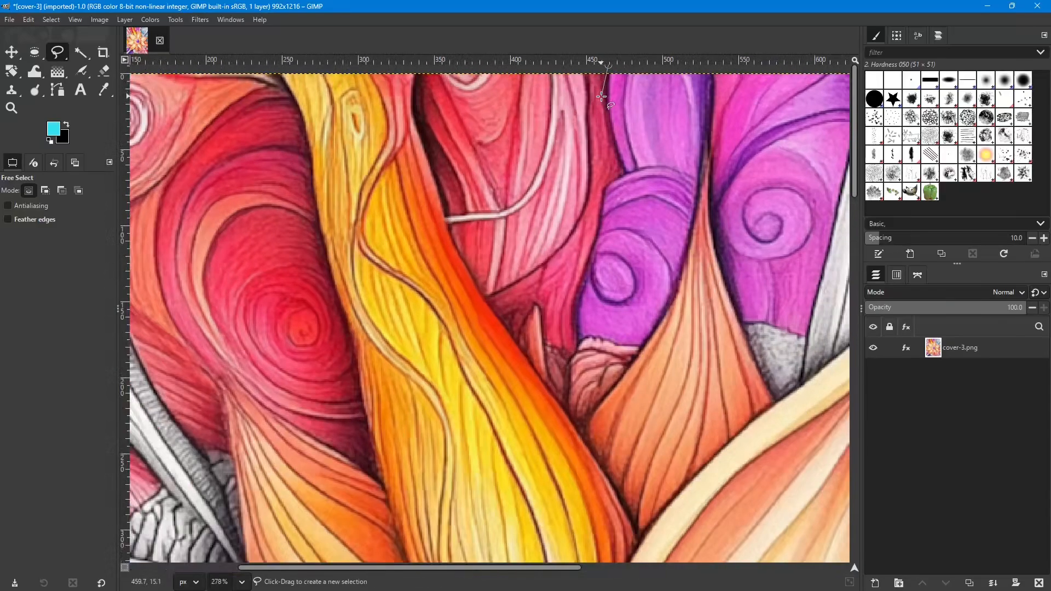
mouse_move(606, 93)
mouse_down()
mouse_move(598, 121)
mouse_move(612, 138)
mouse_up()
click(622, 162)
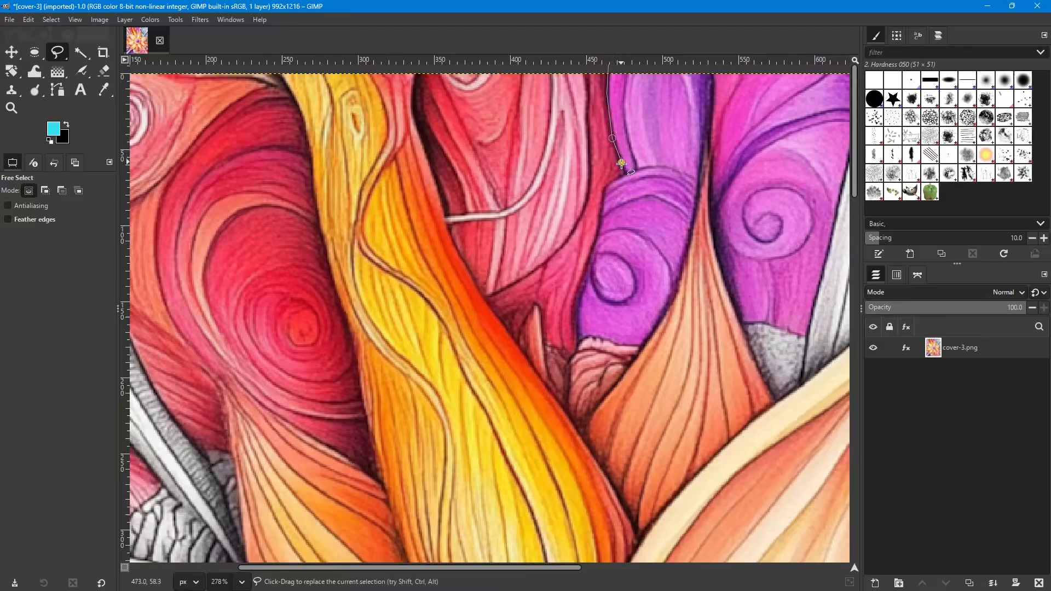
click(626, 172)
scroll(627, 172, up, 5)
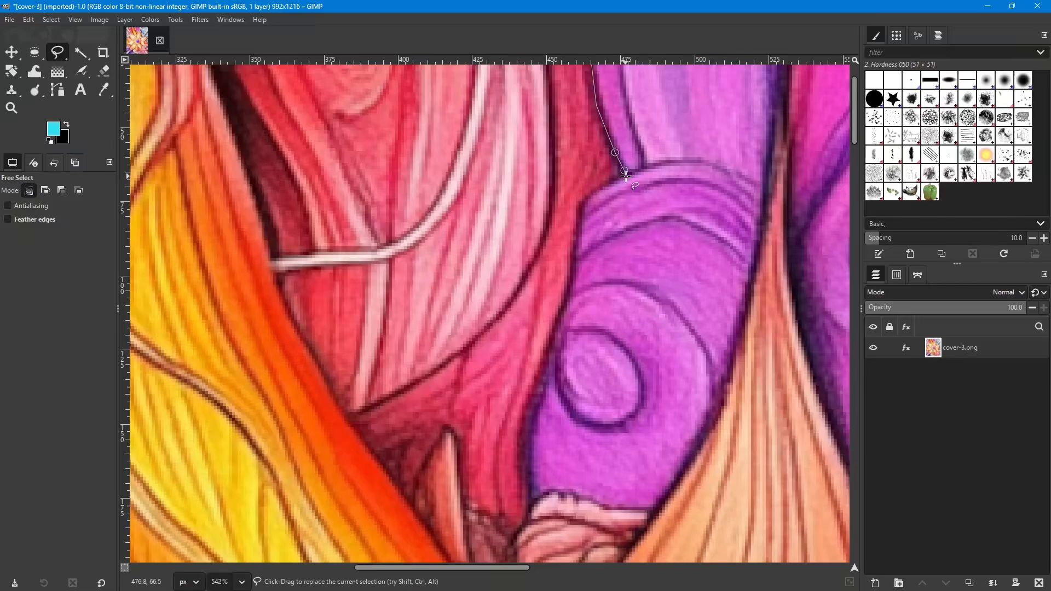
Continue the Free Select outline down the left border of the purple shape, from its fold past the spiral.
click(625, 176)
click(596, 191)
click(581, 205)
click(568, 294)
click(555, 330)
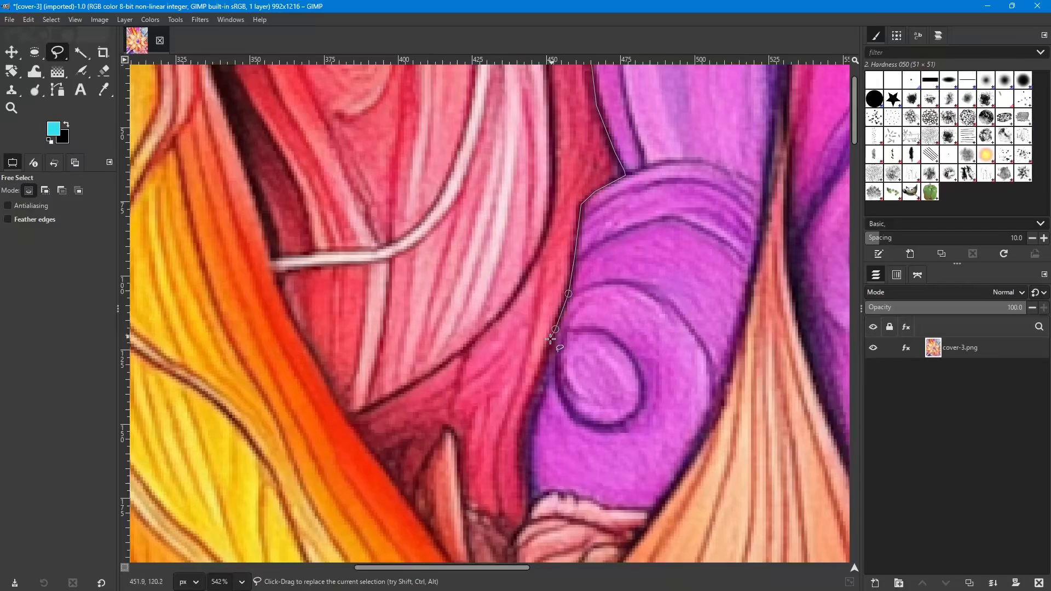
click(533, 390)
click(522, 427)
click(526, 468)
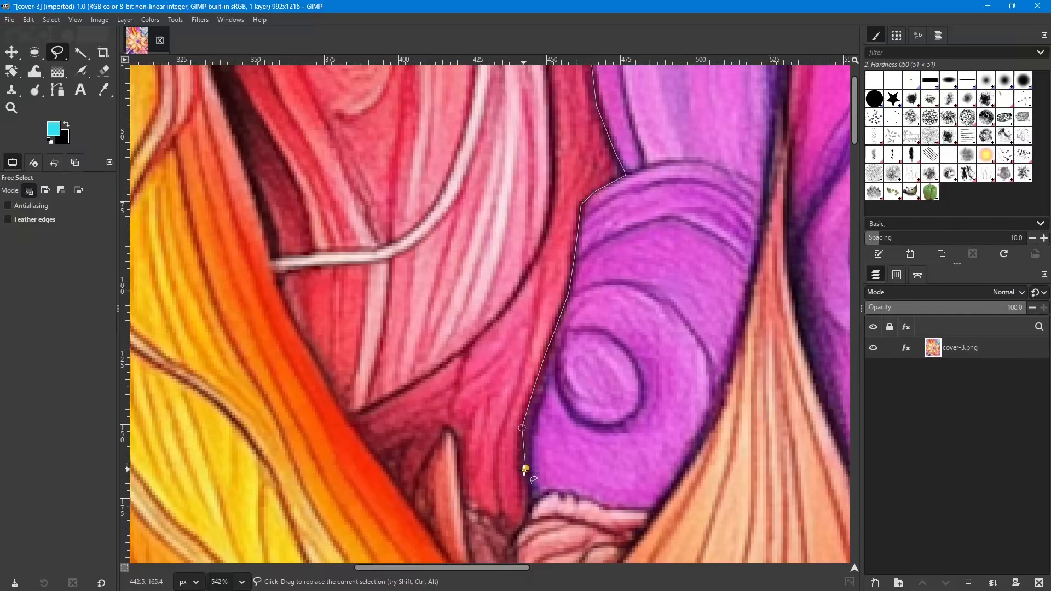
Trace the Free Select outline along the bottom edge of the purple shape, above the pink folds, to the orange petal.
click(528, 508)
click(539, 500)
click(555, 492)
click(571, 493)
click(580, 498)
click(601, 506)
click(607, 508)
click(653, 510)
Trace the right border of the purple shape up along the orange petal and close the Free Select outline above the canvas.
click(685, 474)
click(712, 410)
scroll(757, 265, up, 2)
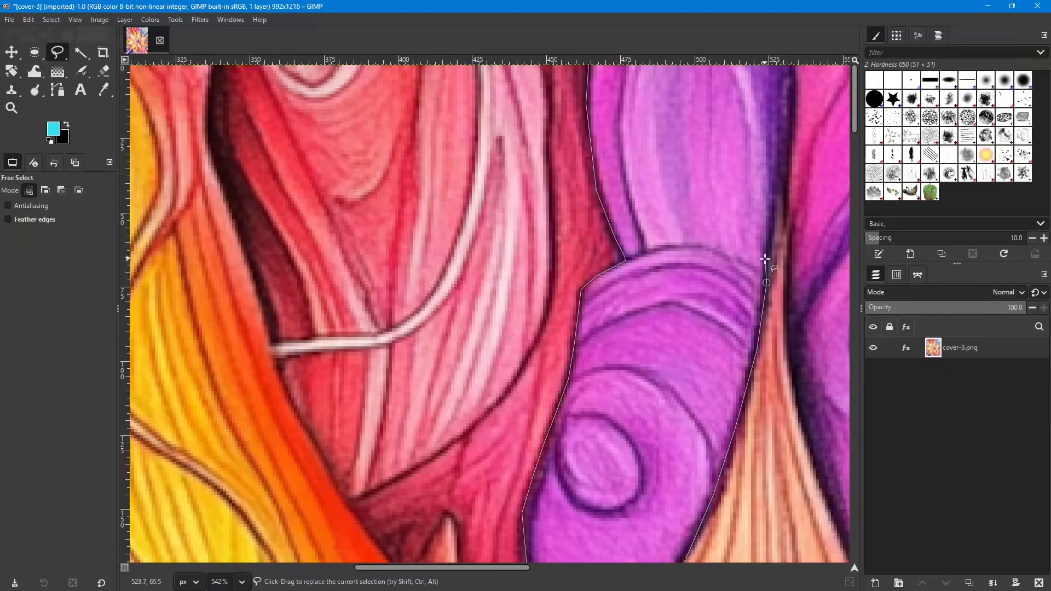
ctrl+scroll(766, 263, down, 3)
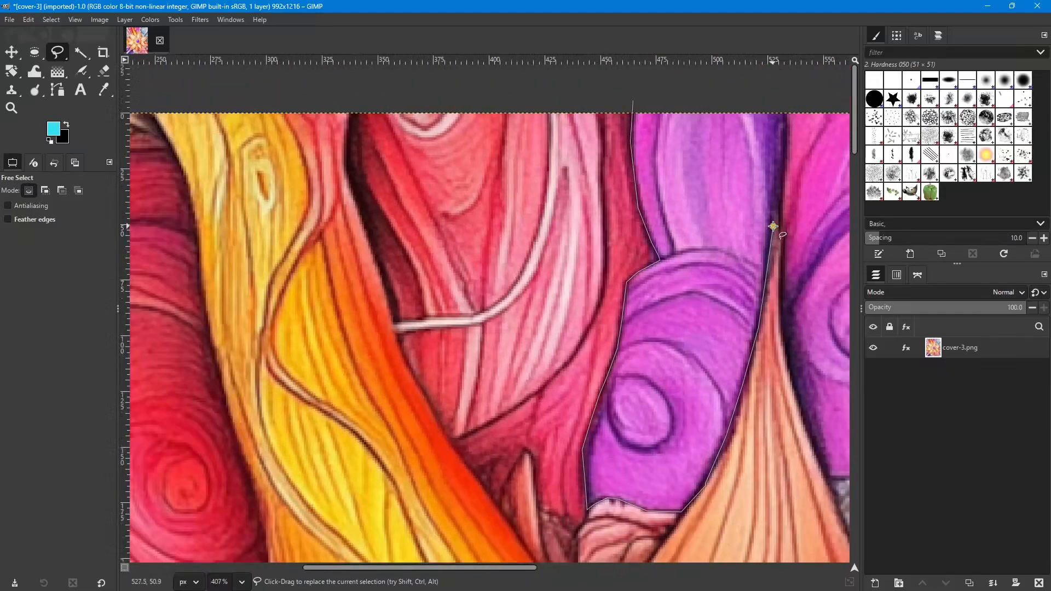
click(780, 167)
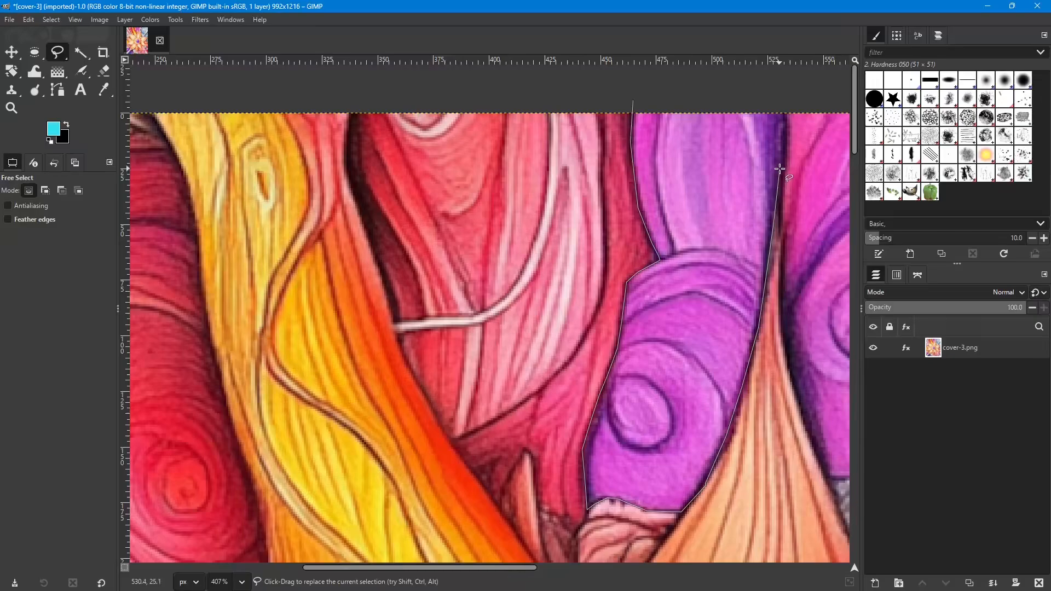
click(785, 136)
click(784, 103)
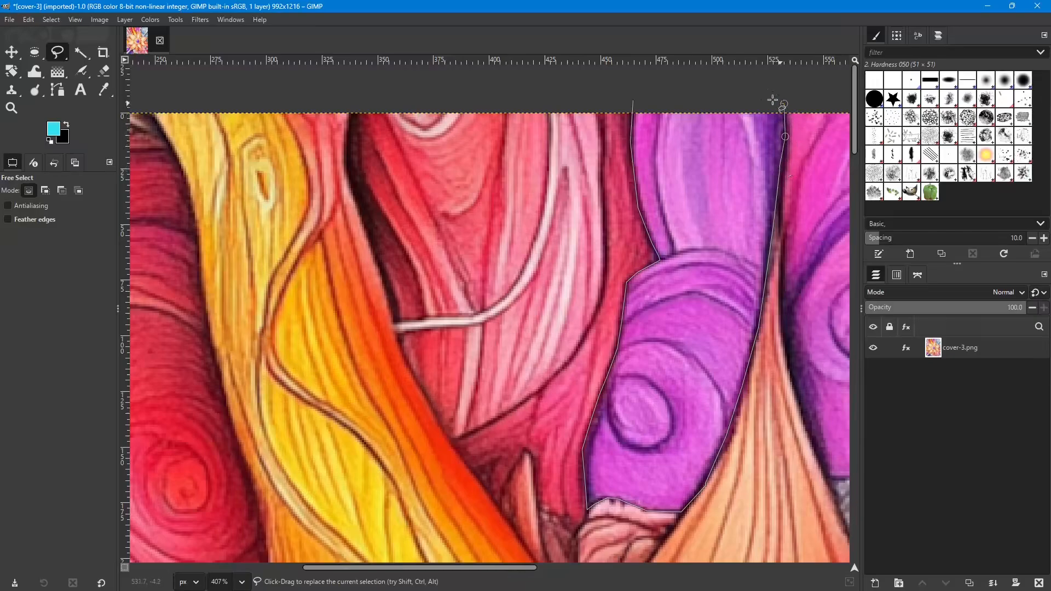
click(634, 100)
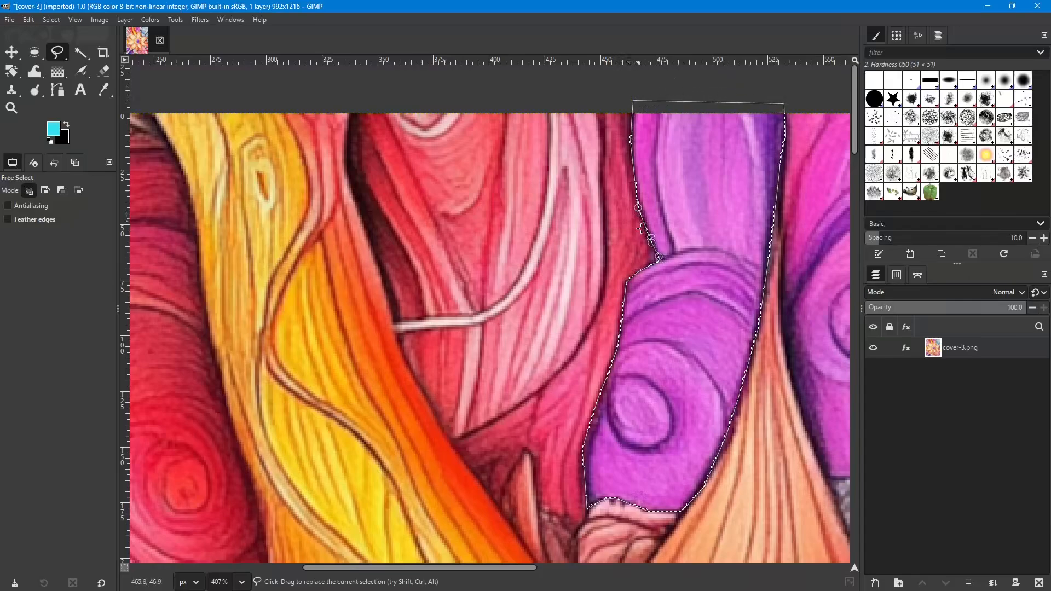
Apply Hue-Saturation to the selected purple shape with saturation -100.0, lightness 42.6 and hue -35.5.
scroll(642, 228, down, 6)
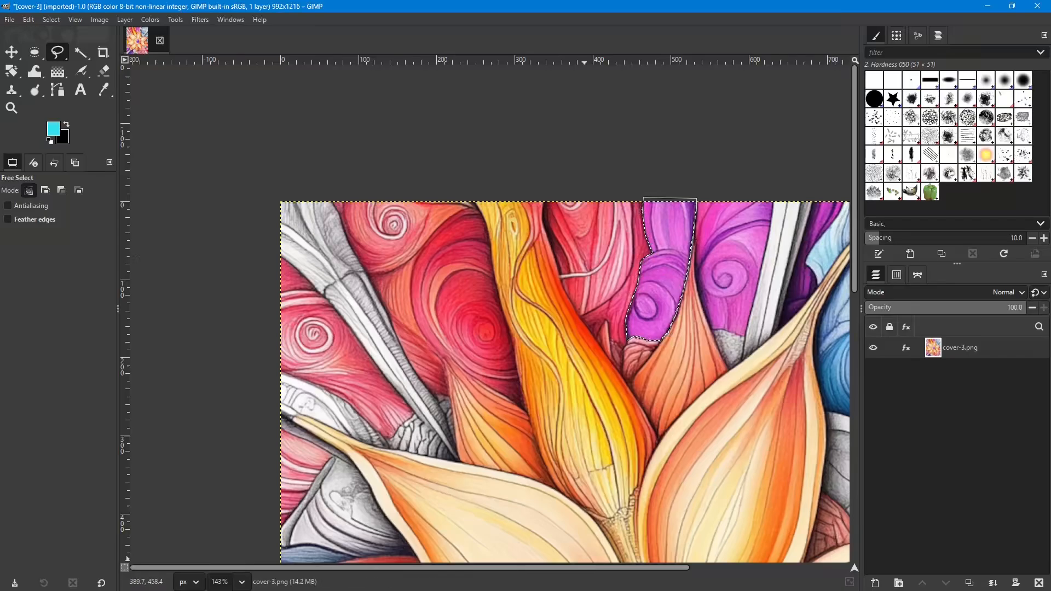
scroll(540, 566, right, 5)
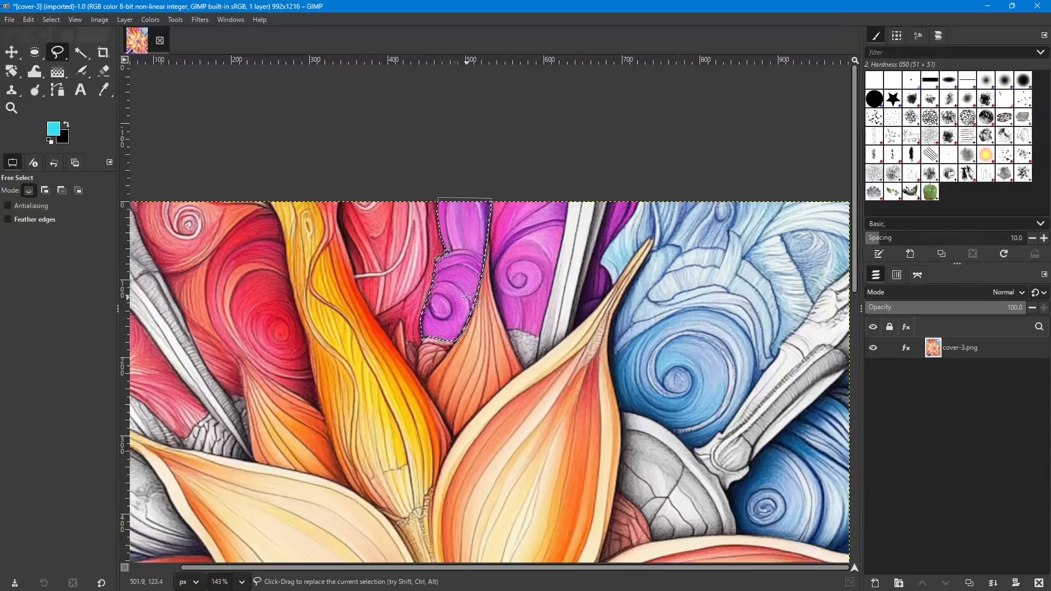
click(151, 20)
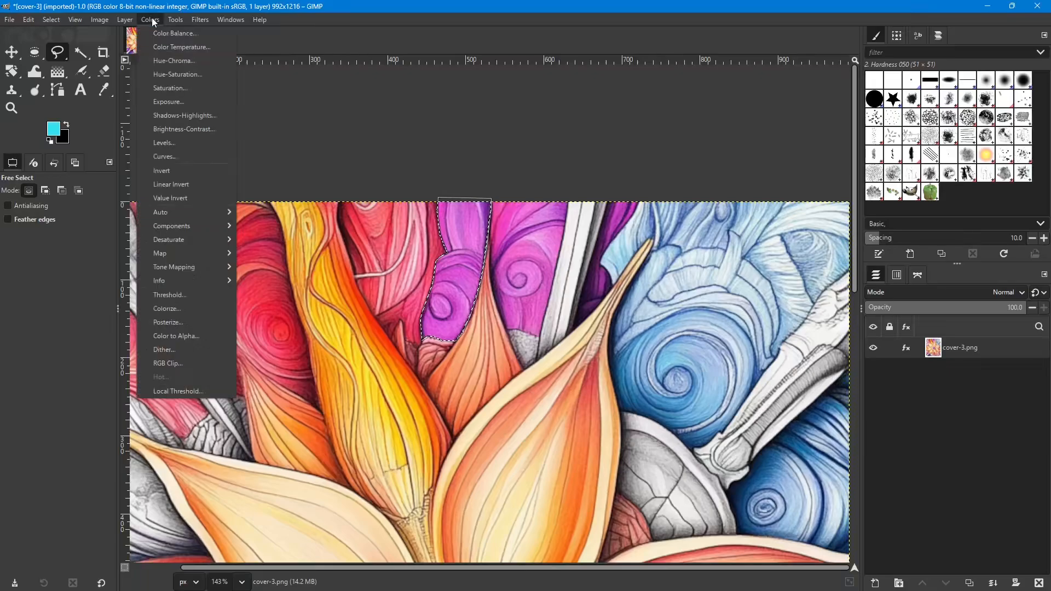
click(162, 74)
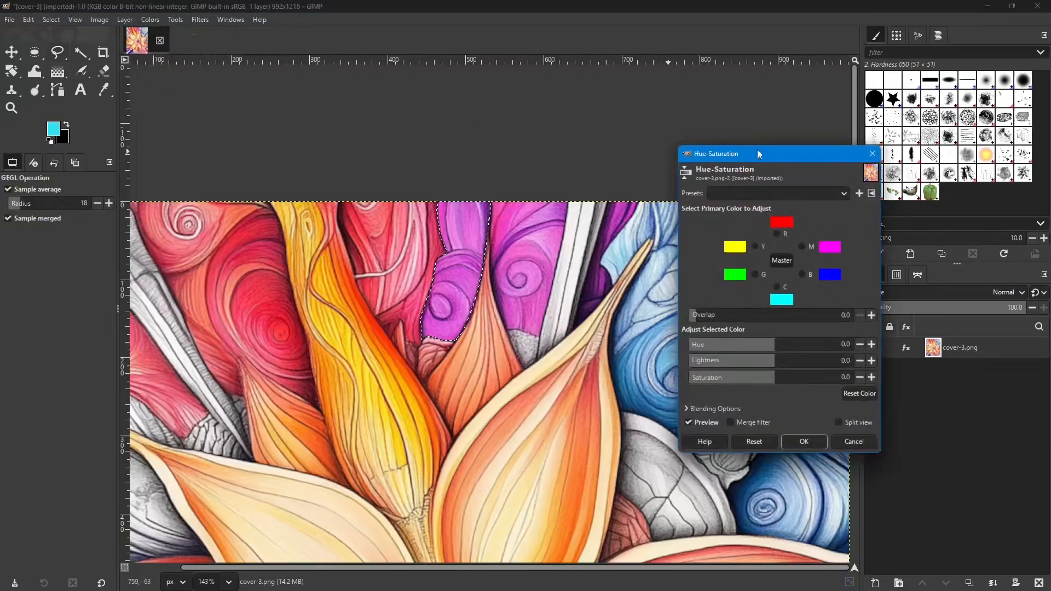
drag(777, 151, 738, 118)
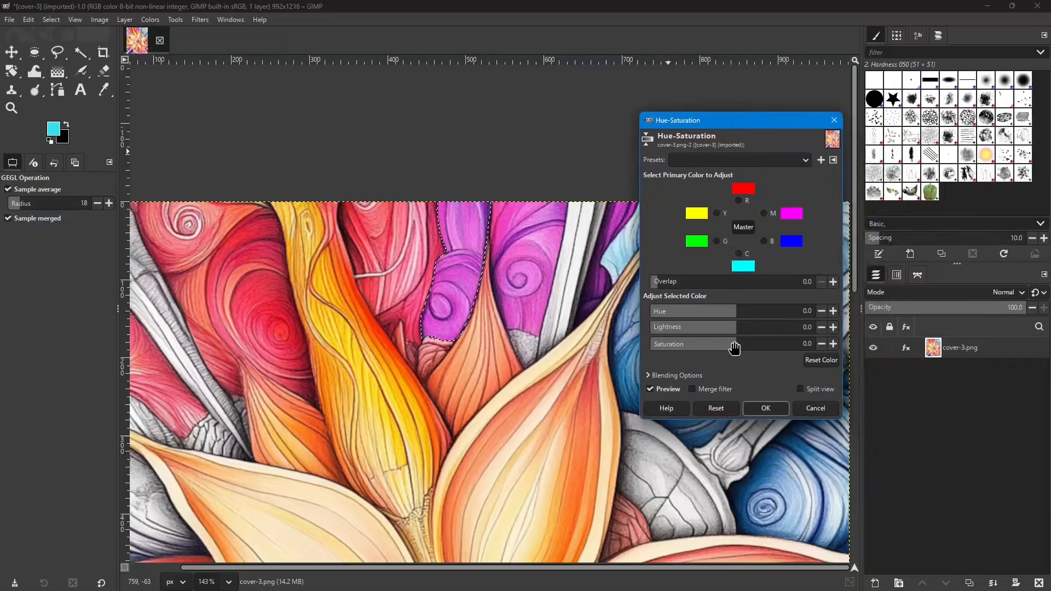
drag(730, 345, 613, 344)
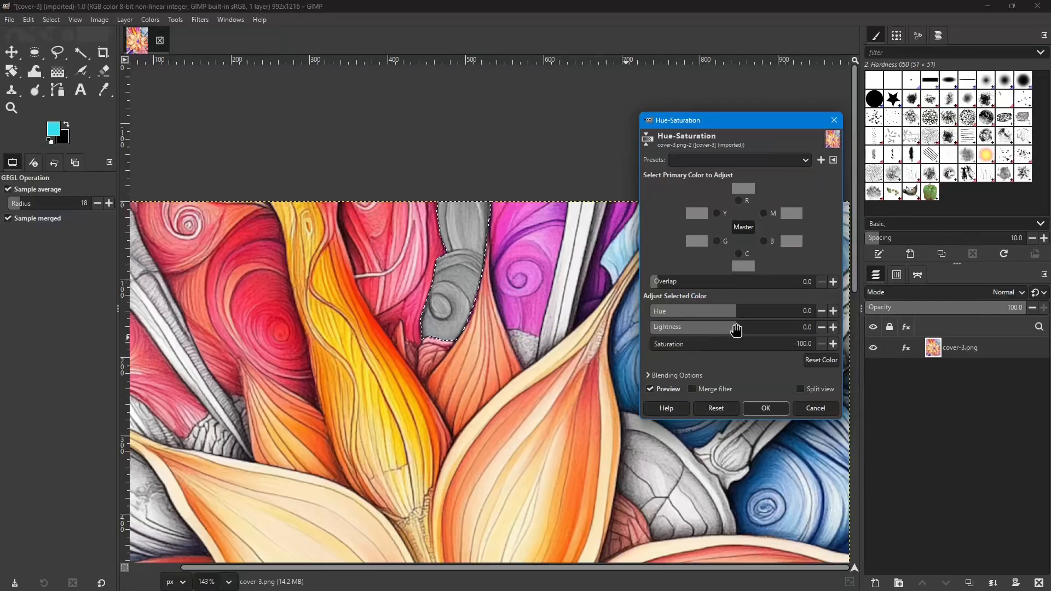
drag(737, 327, 720, 310)
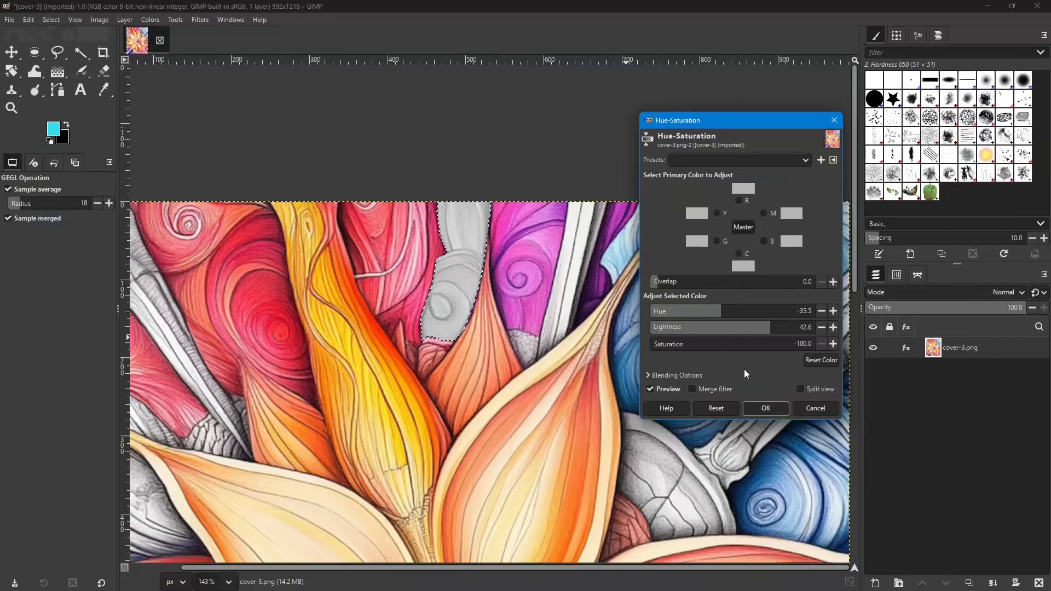
click(758, 408)
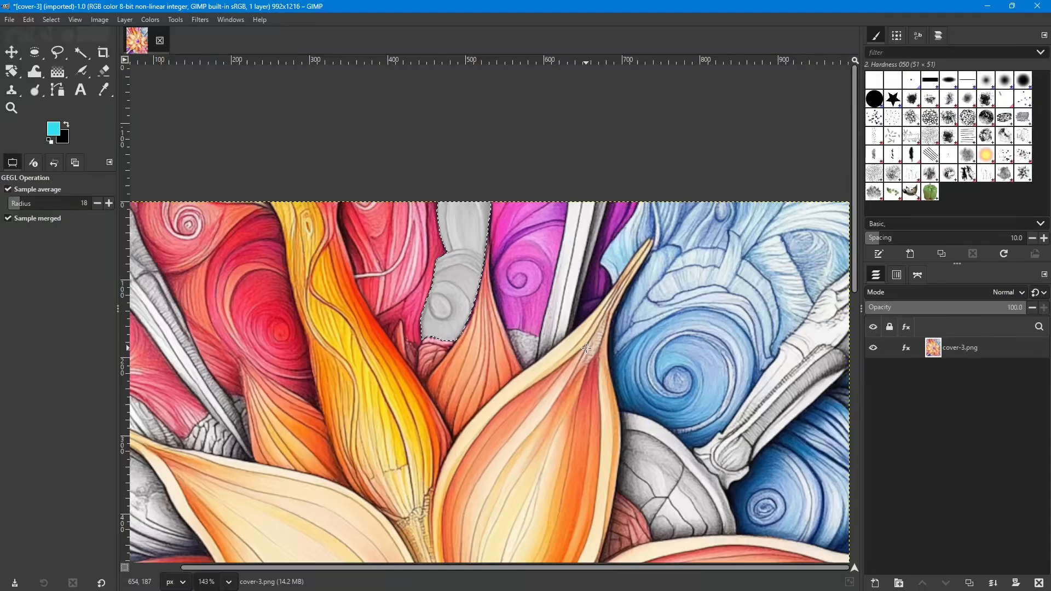
Start a Free Select outline along the upper inner edge of the small oval in the grey shape.
scroll(545, 351, down, 6)
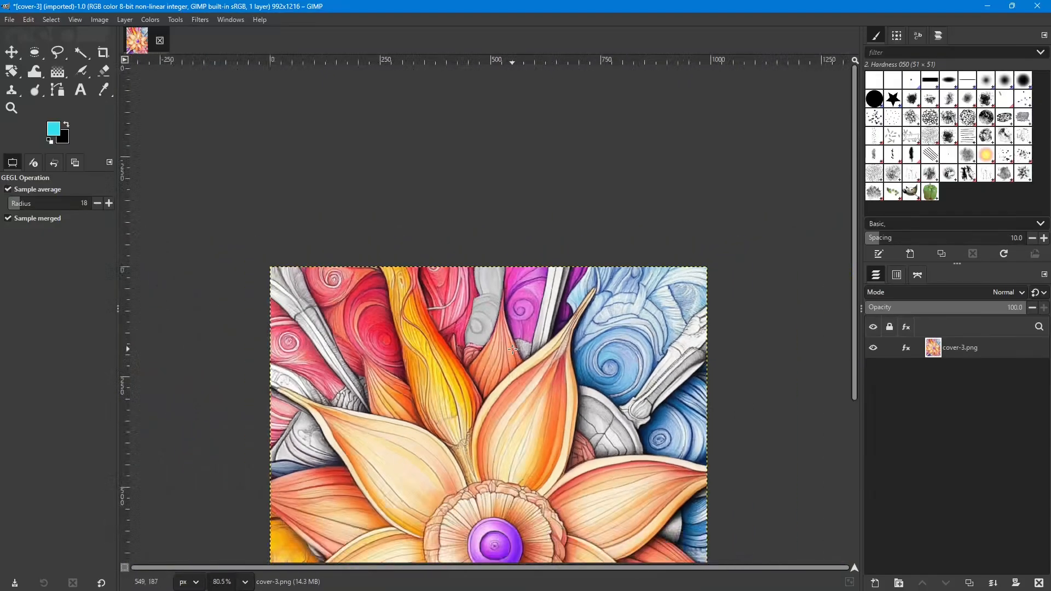
scroll(513, 349, down, 1)
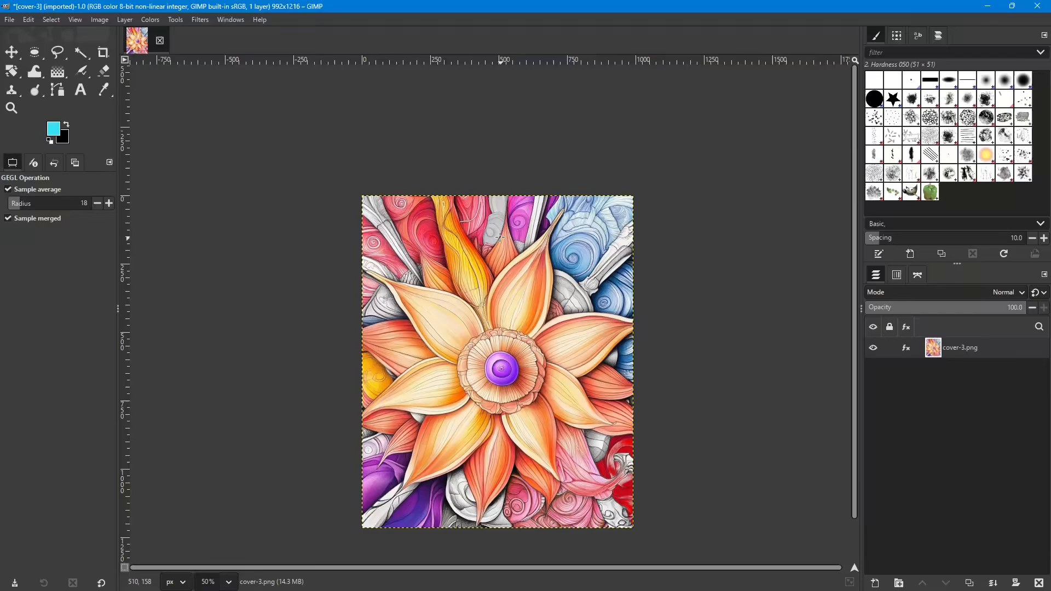
scroll(500, 237, up, 3)
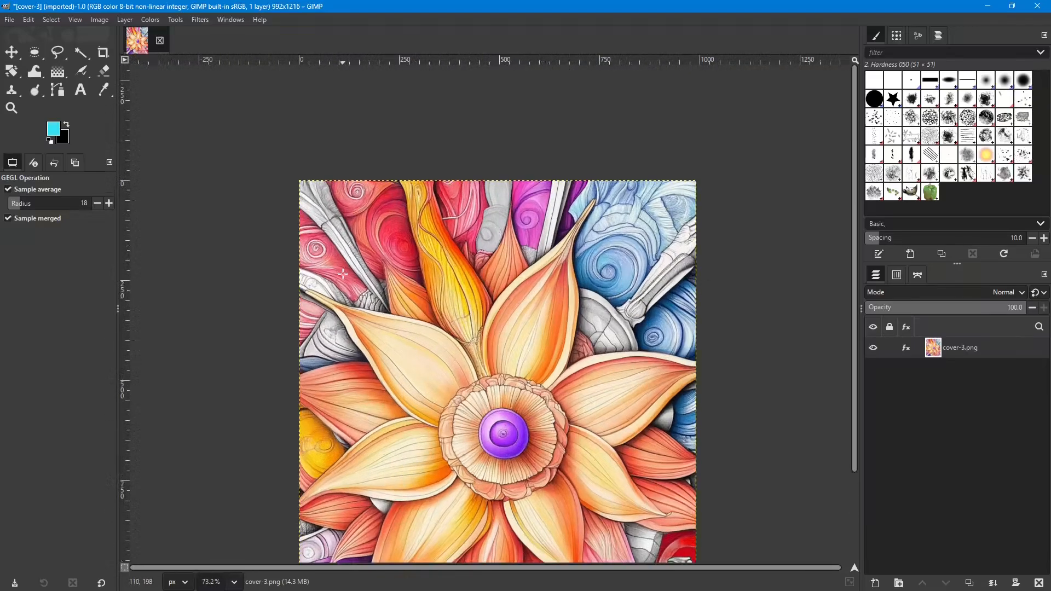
scroll(498, 209, up, 9)
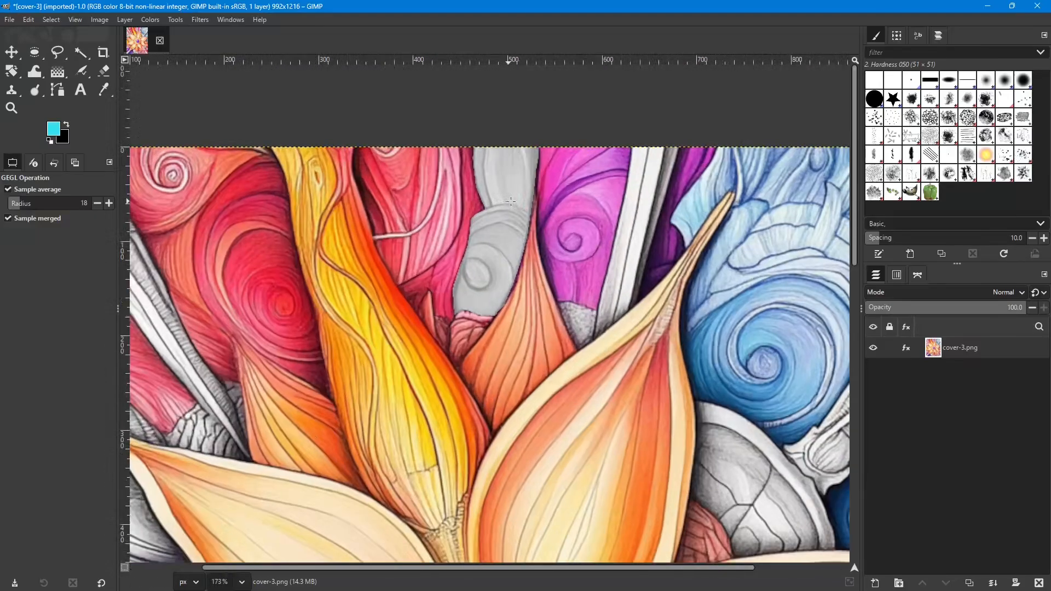
scroll(462, 301, up, 5)
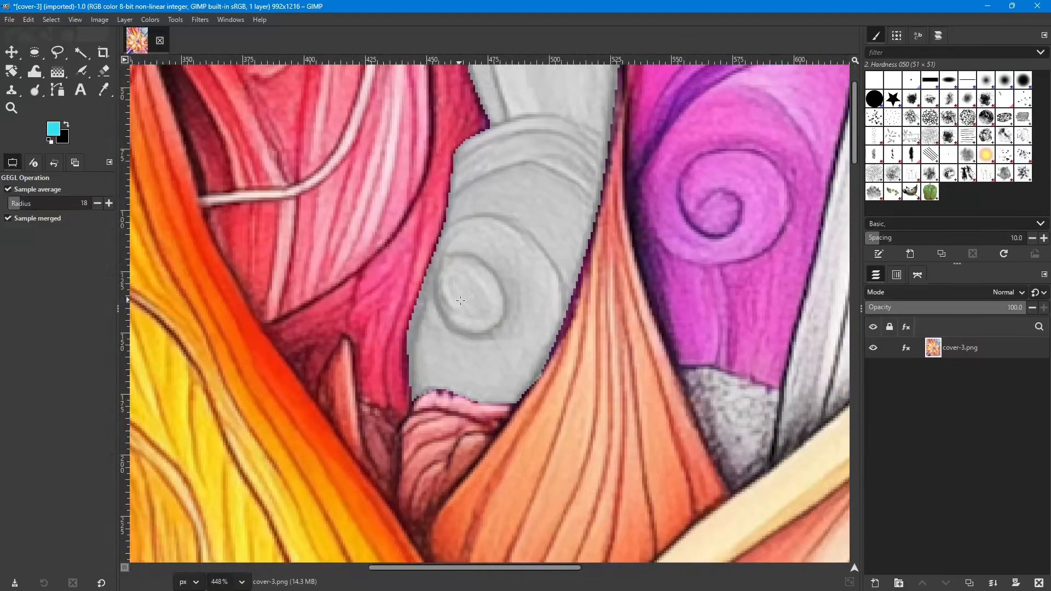
click(58, 52)
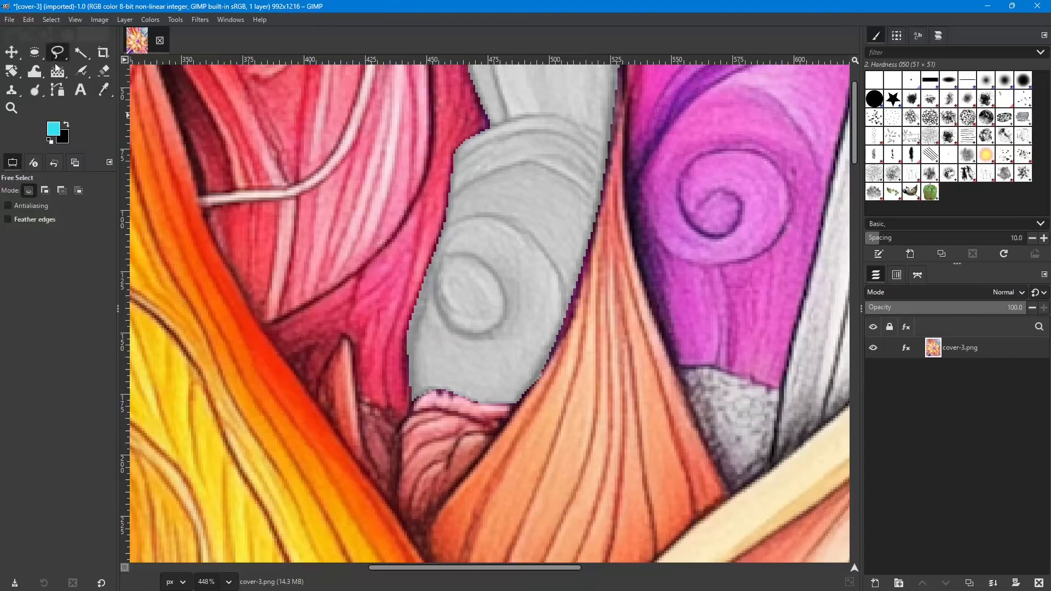
click(441, 255)
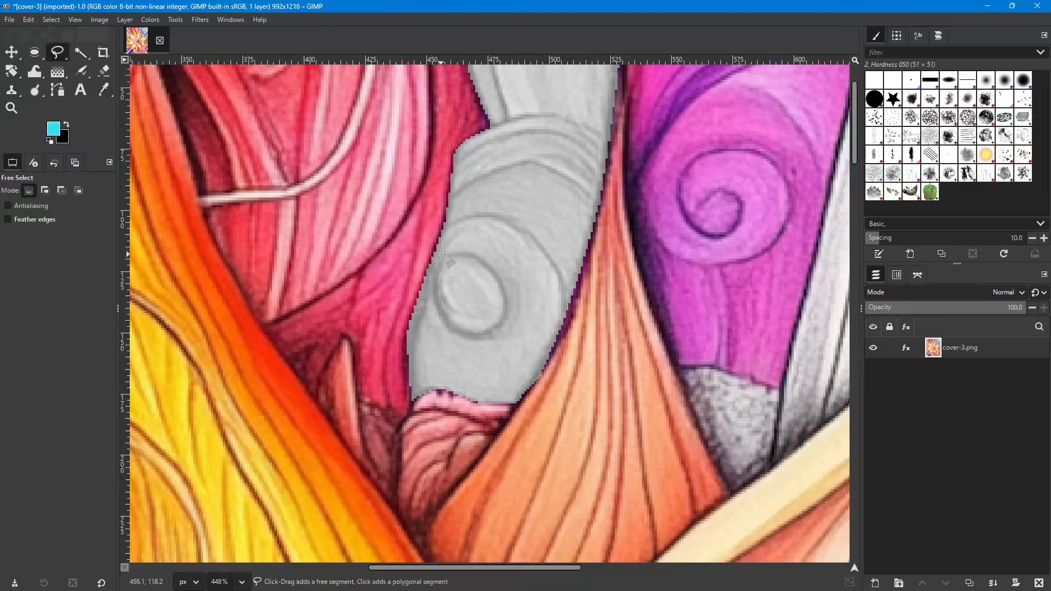
click(437, 273)
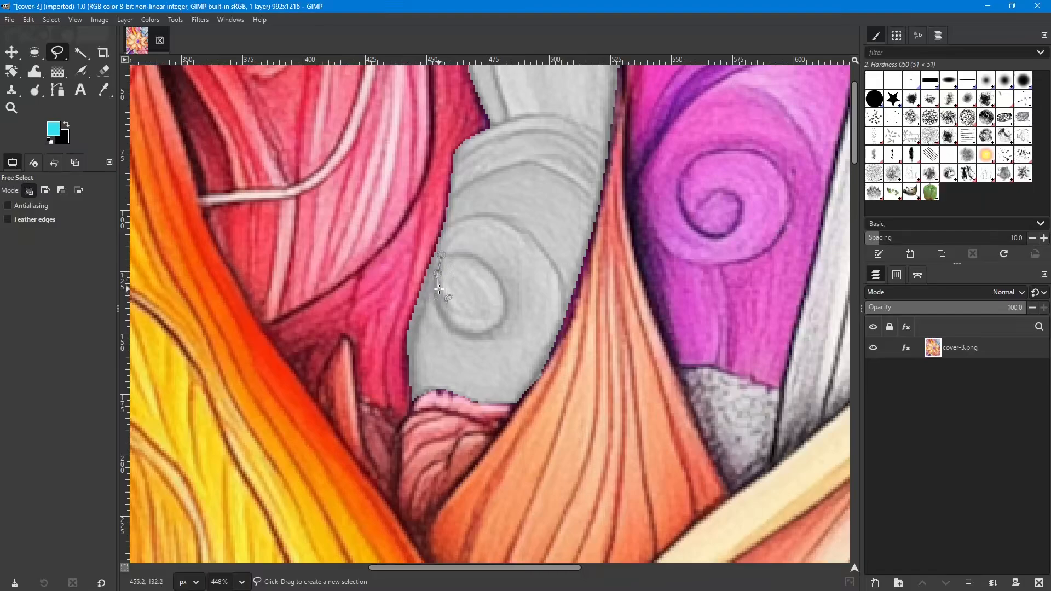
scroll(440, 285, up, 4)
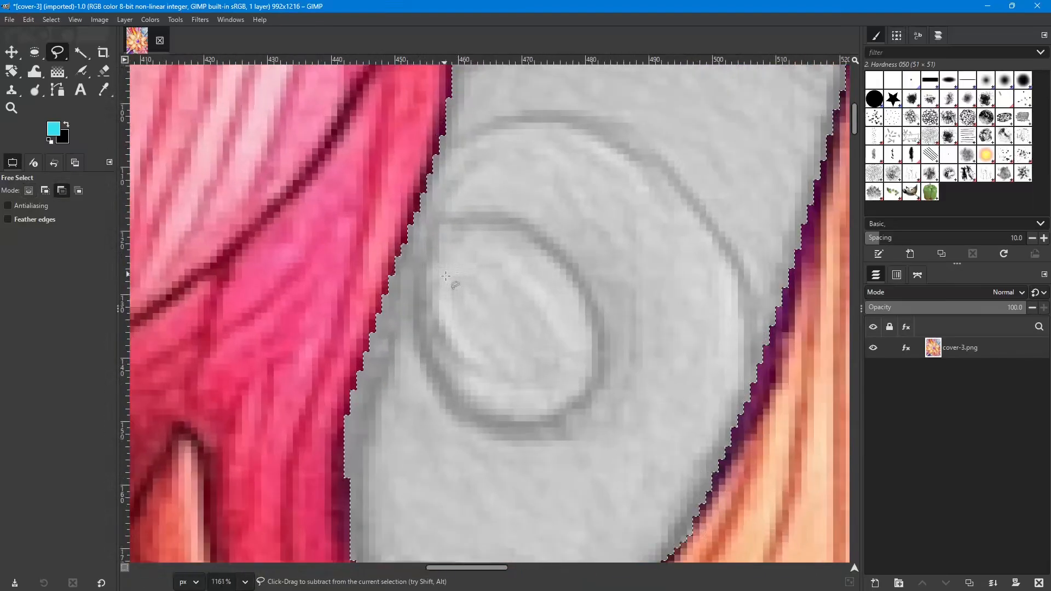
scroll(446, 276, up, 2)
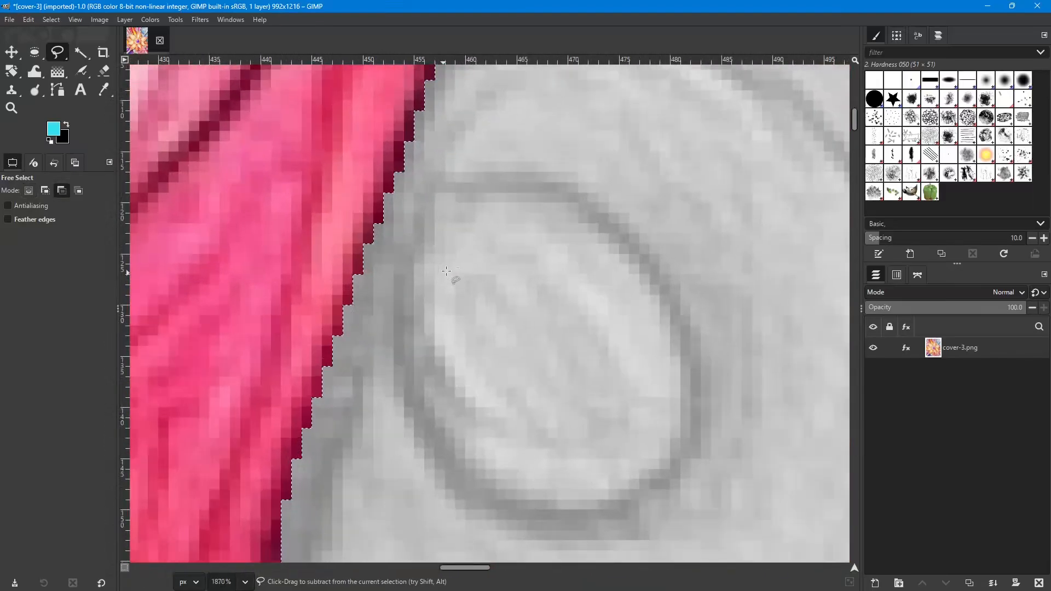
click(466, 208)
click(490, 198)
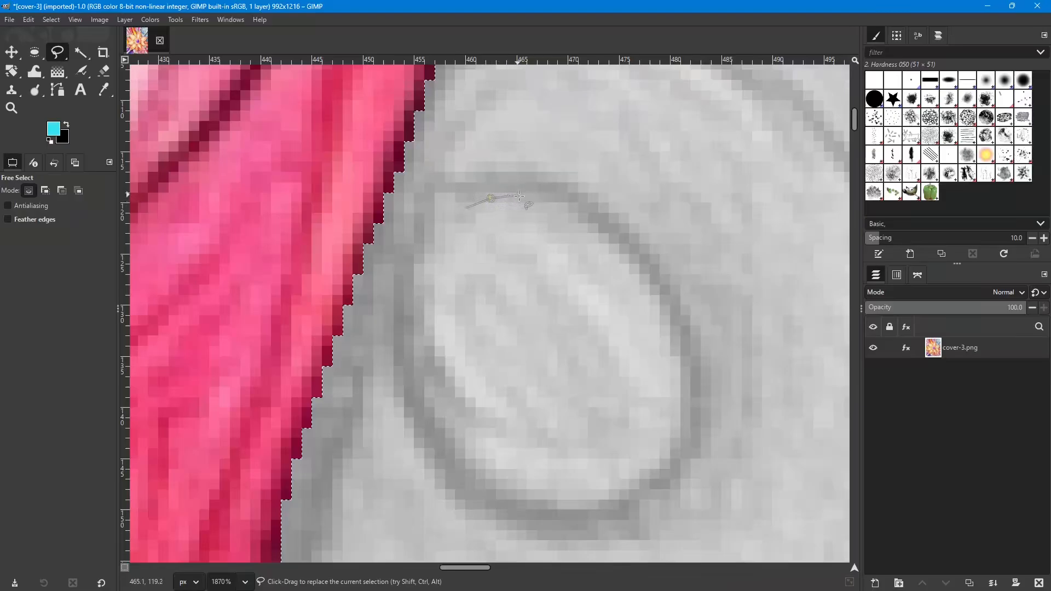
click(560, 199)
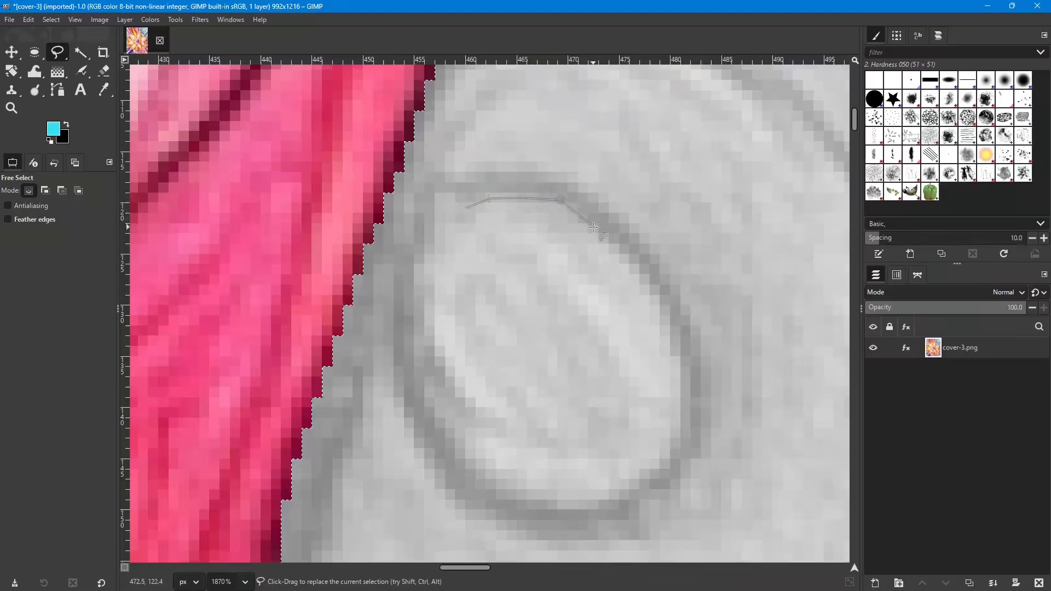
click(629, 260)
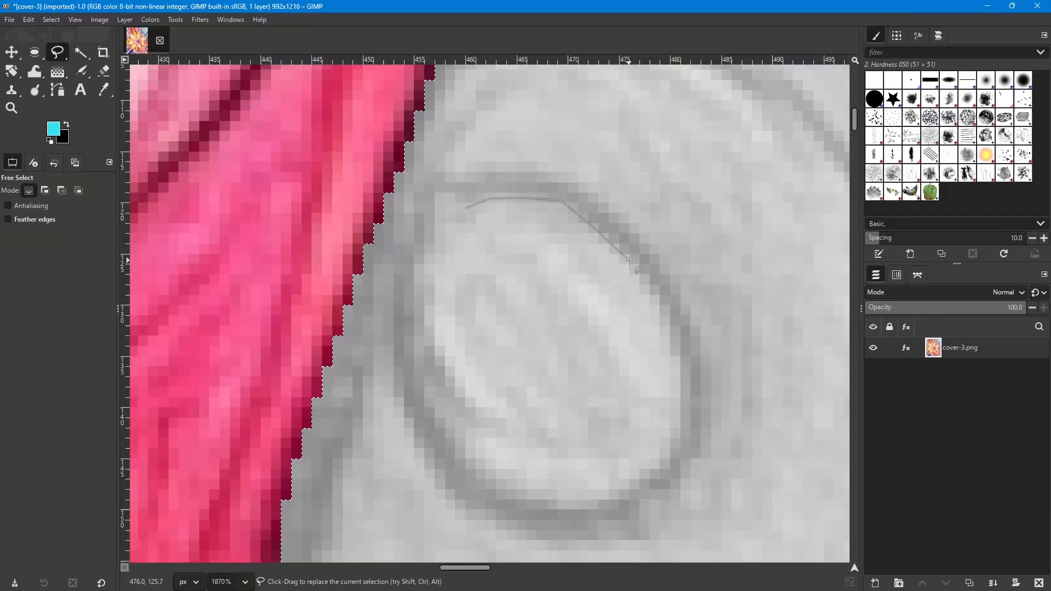
Continue the Free Select outline down the right inner edge of the small oval in the grey shape.
click(657, 304)
click(674, 349)
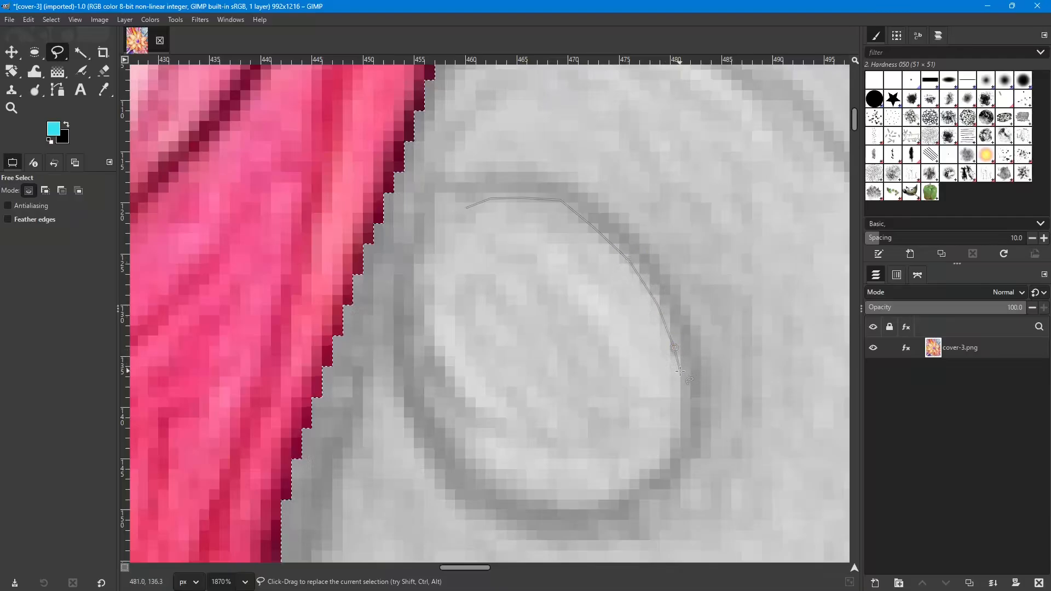
click(681, 376)
click(684, 419)
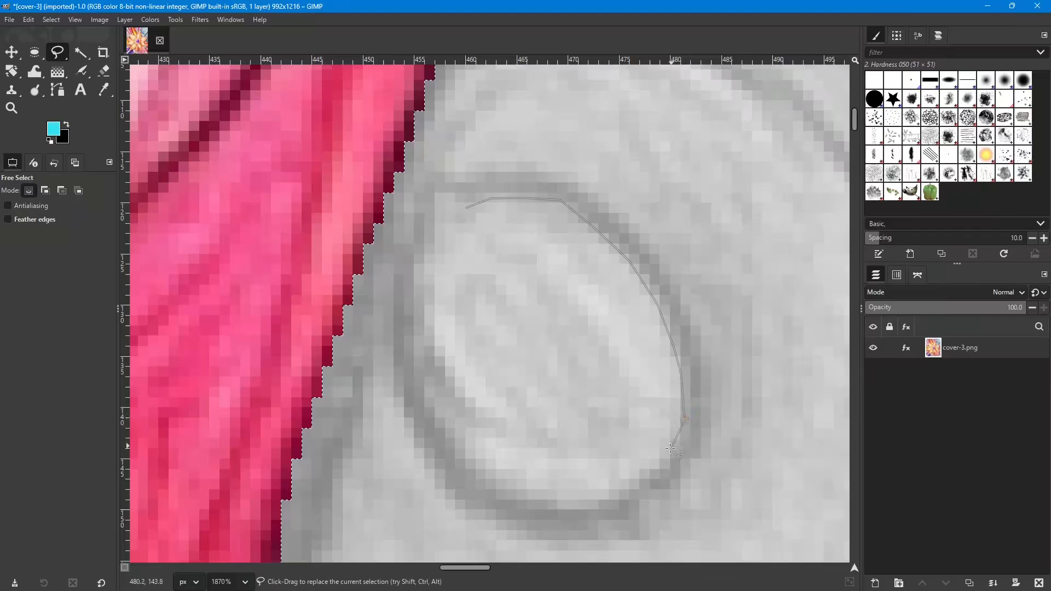
Trace the outline around the oval's lower and left inner edges and close it at its starting point.
click(661, 462)
click(625, 492)
click(596, 505)
click(558, 506)
click(505, 490)
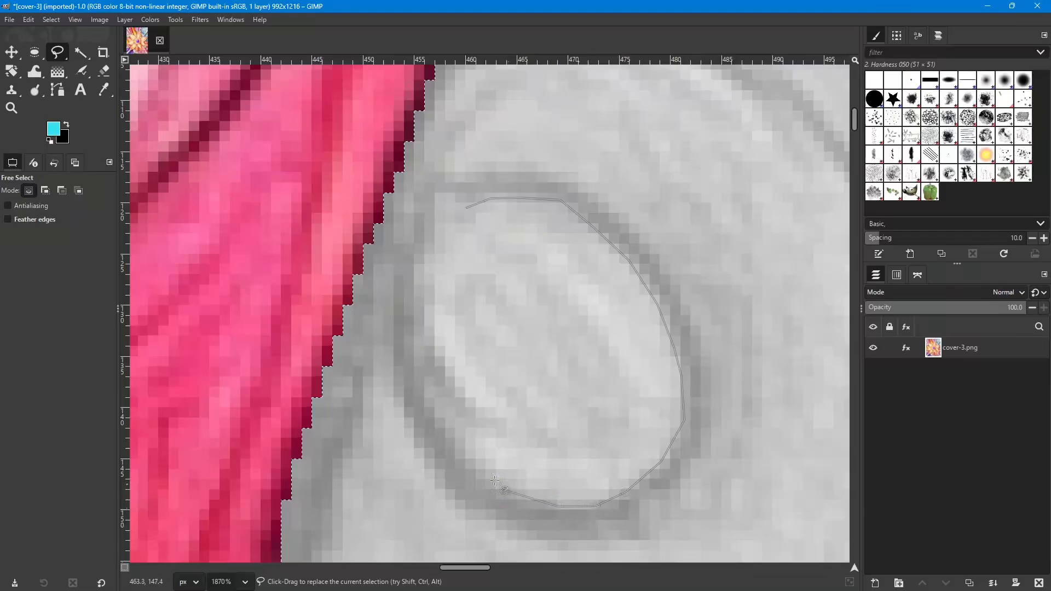
click(426, 399)
click(415, 260)
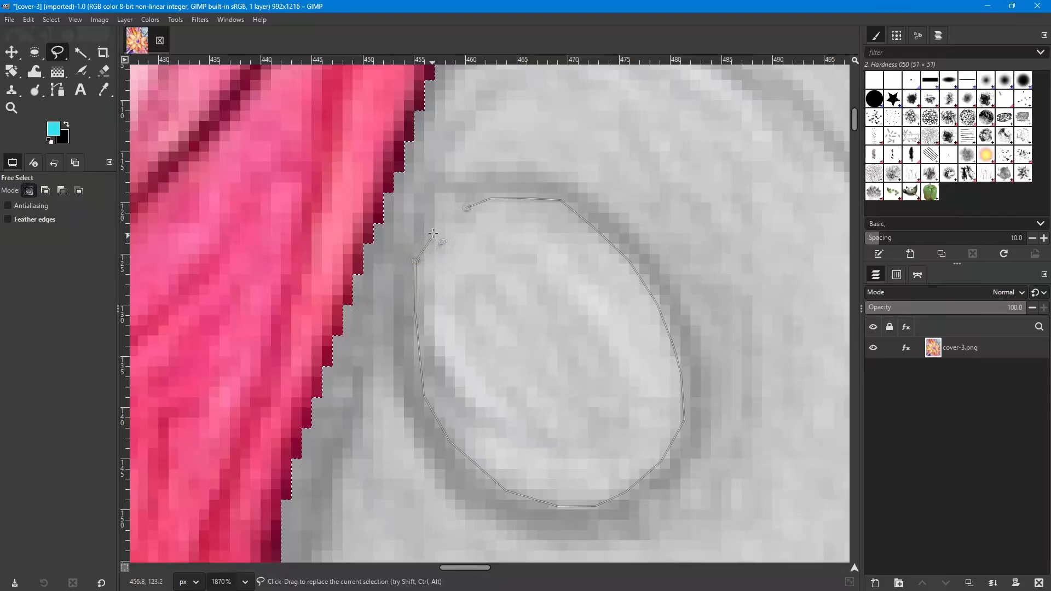
click(466, 207)
Apply Hue-Saturation to the selected oval with lightness 52.9.
scroll(466, 207, down, 10)
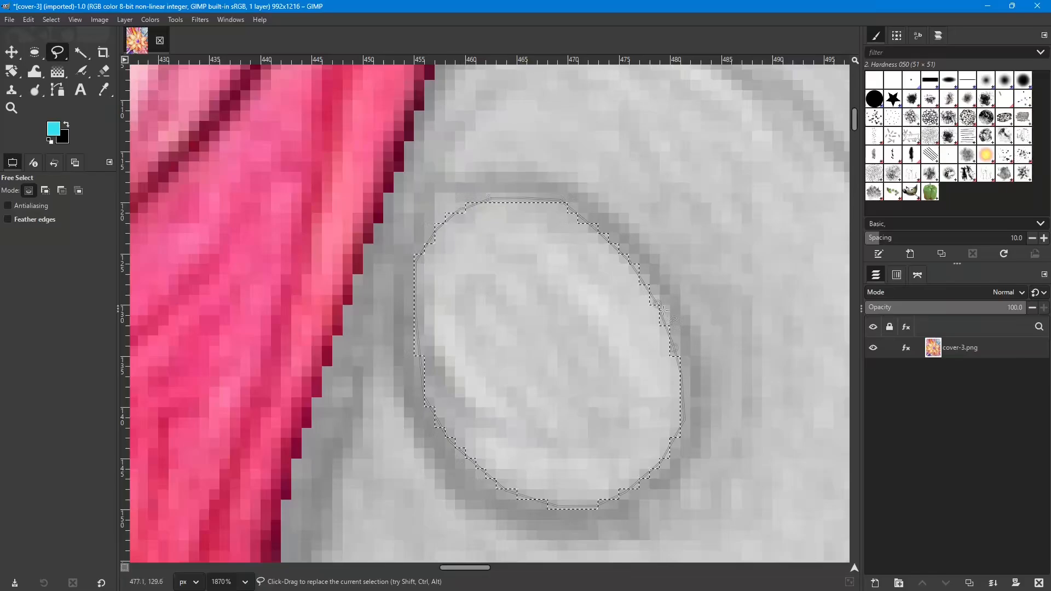
scroll(672, 329, down, 1)
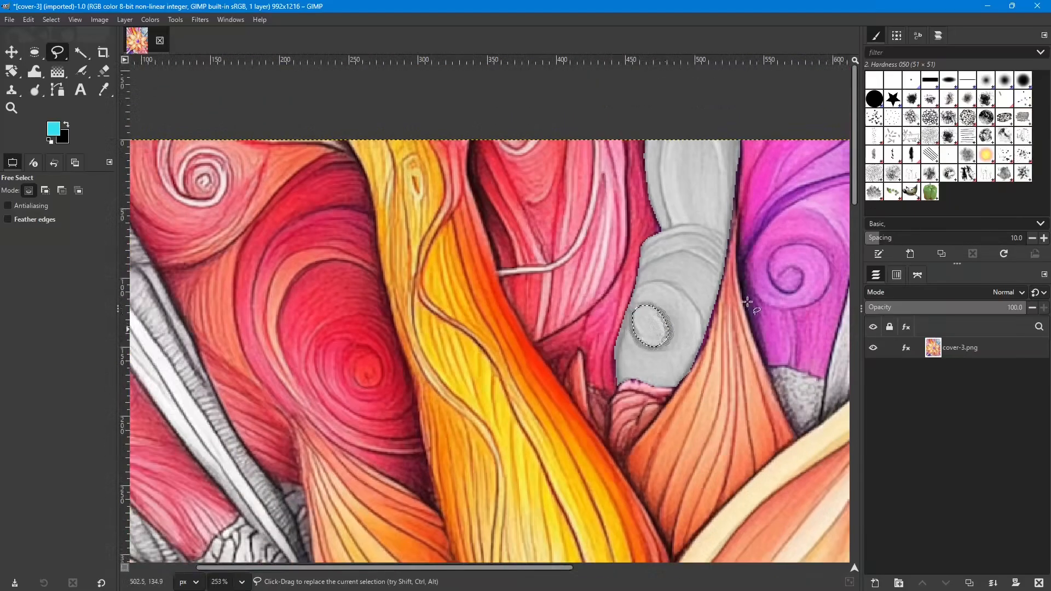
click(149, 21)
click(167, 77)
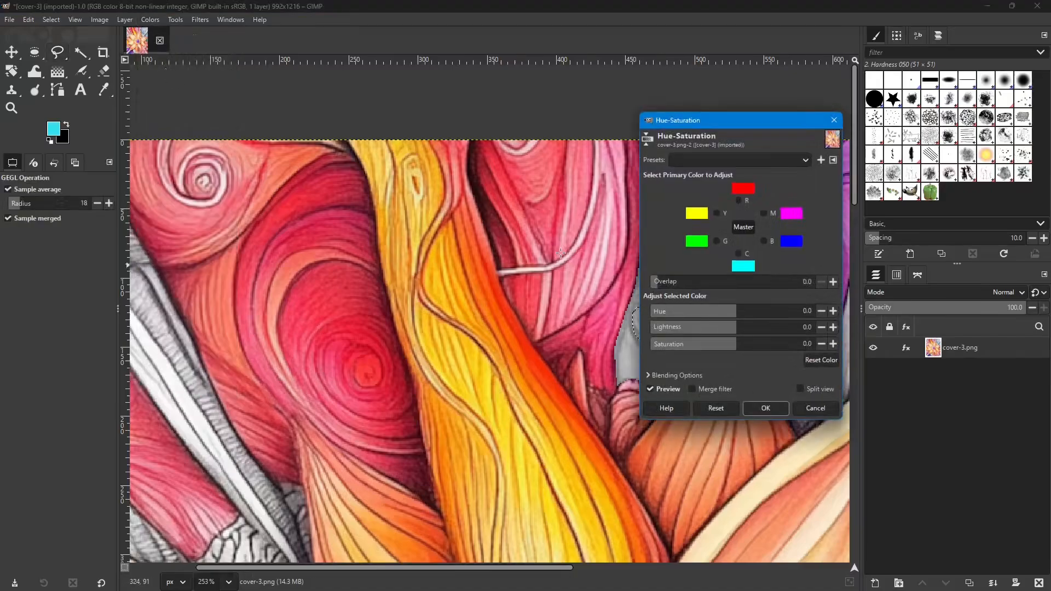
drag(779, 116, 411, 110)
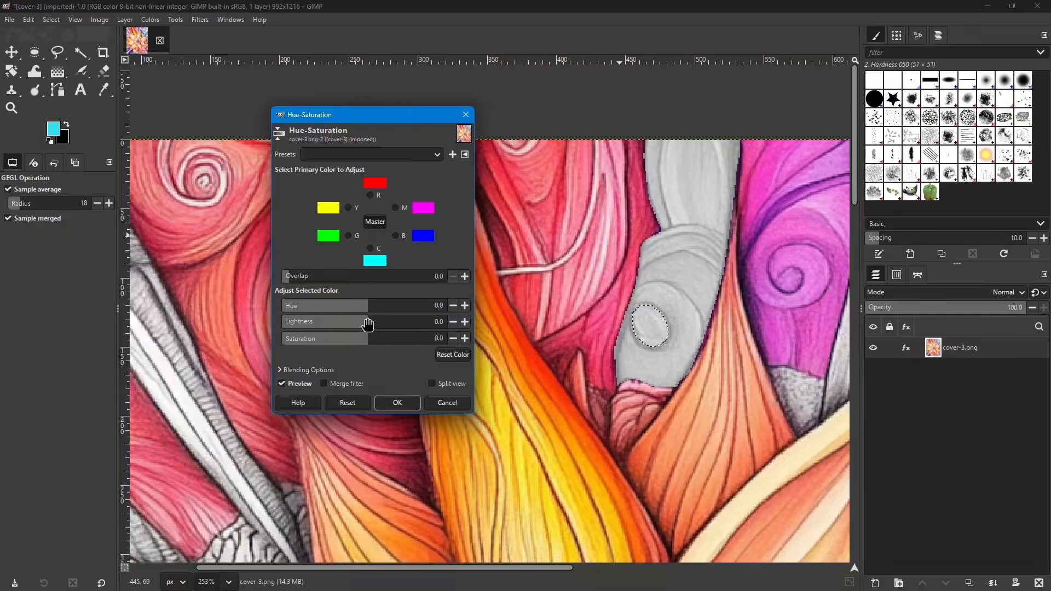
drag(369, 323, 407, 321)
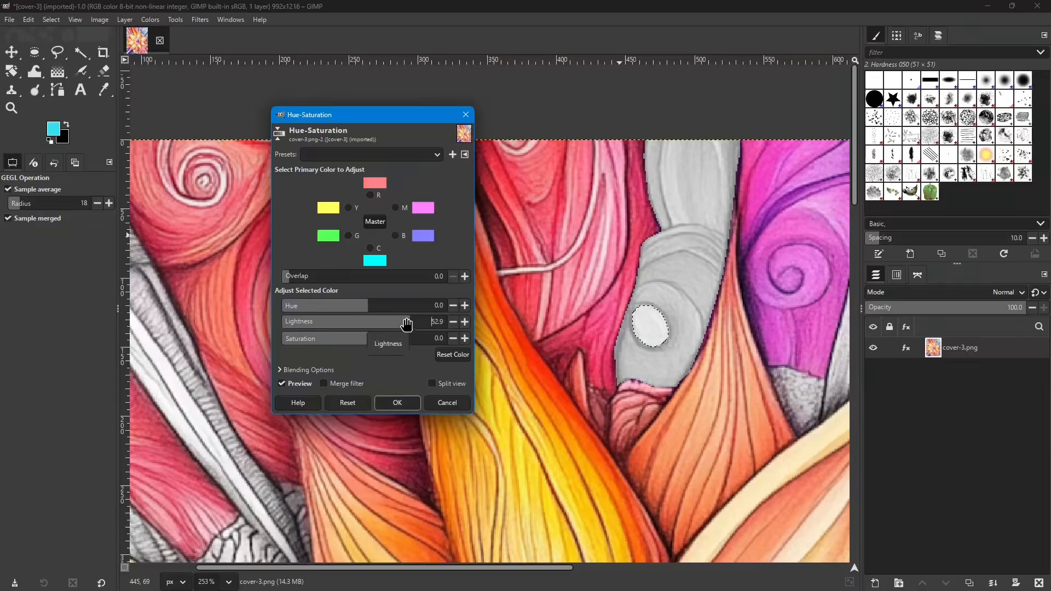
click(394, 403)
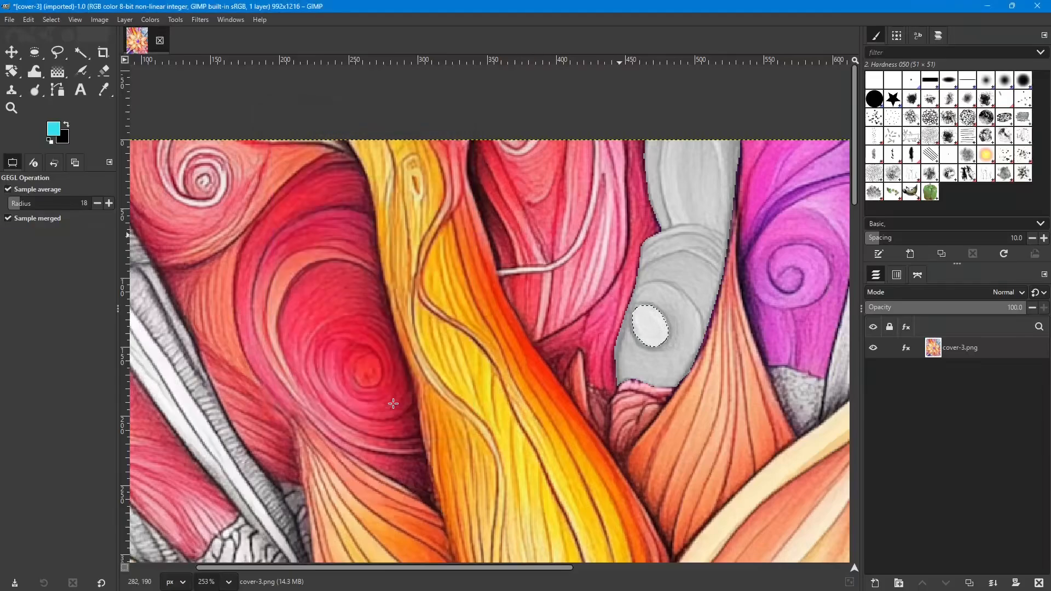
Examine the recoloured grey shape and its oval in the context of the whole cover image.
scroll(601, 362, down, 5)
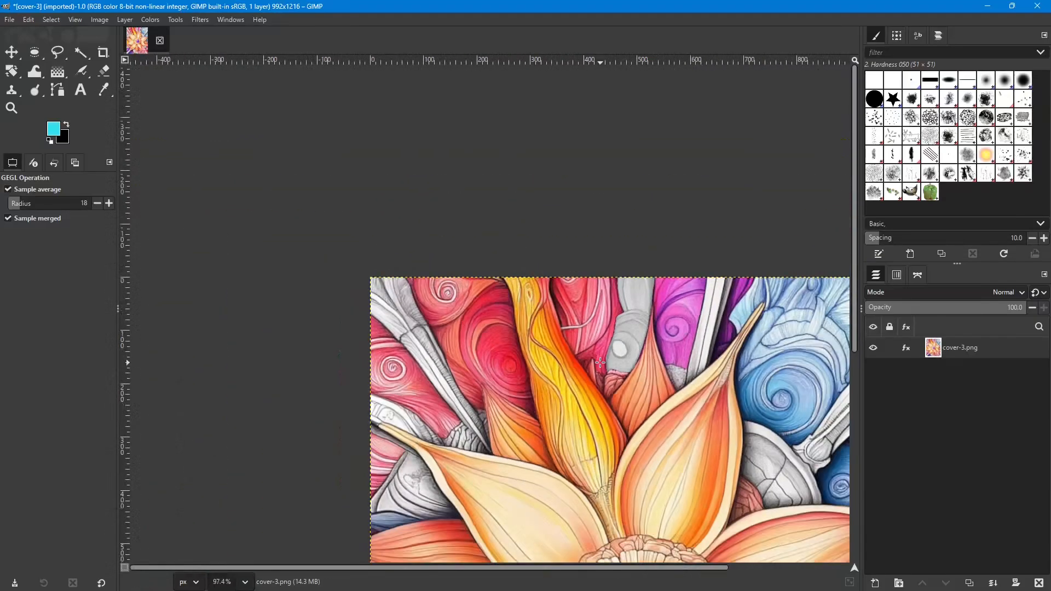
scroll(600, 362, down, 1)
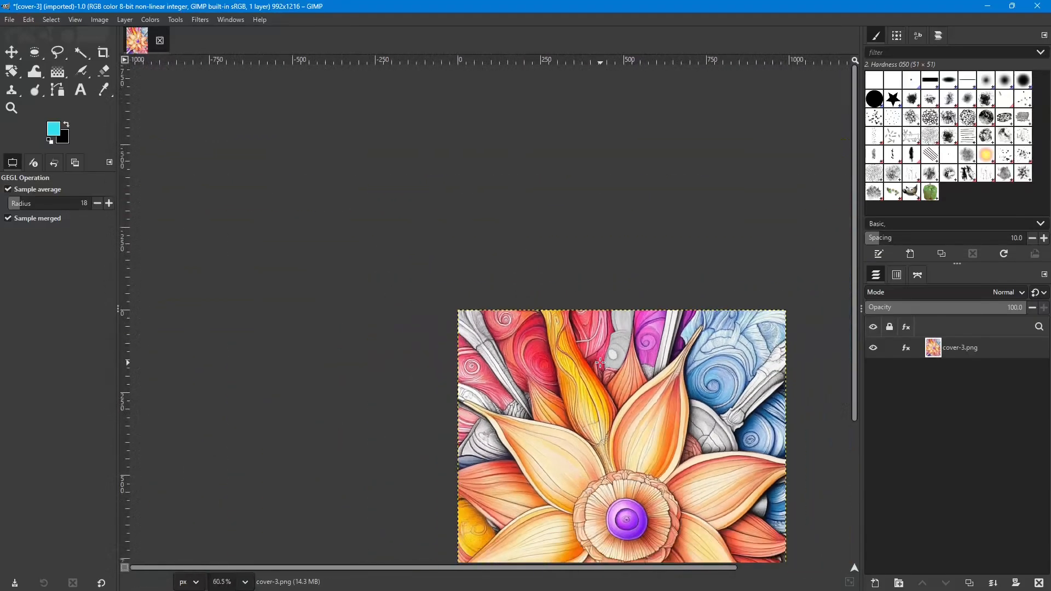
scroll(600, 363, down, 1)
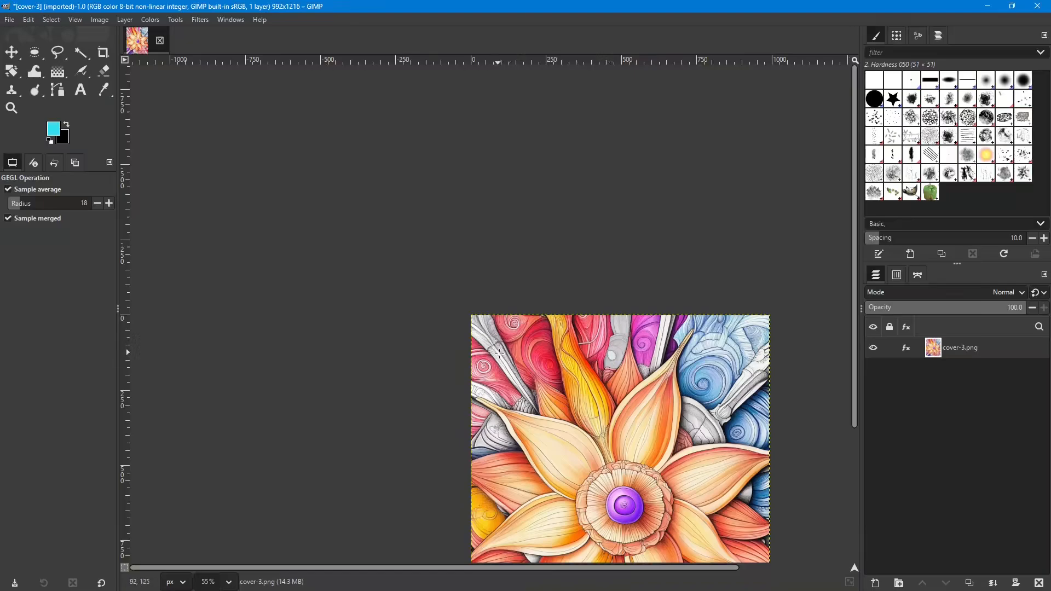
scroll(593, 360, up, 2)
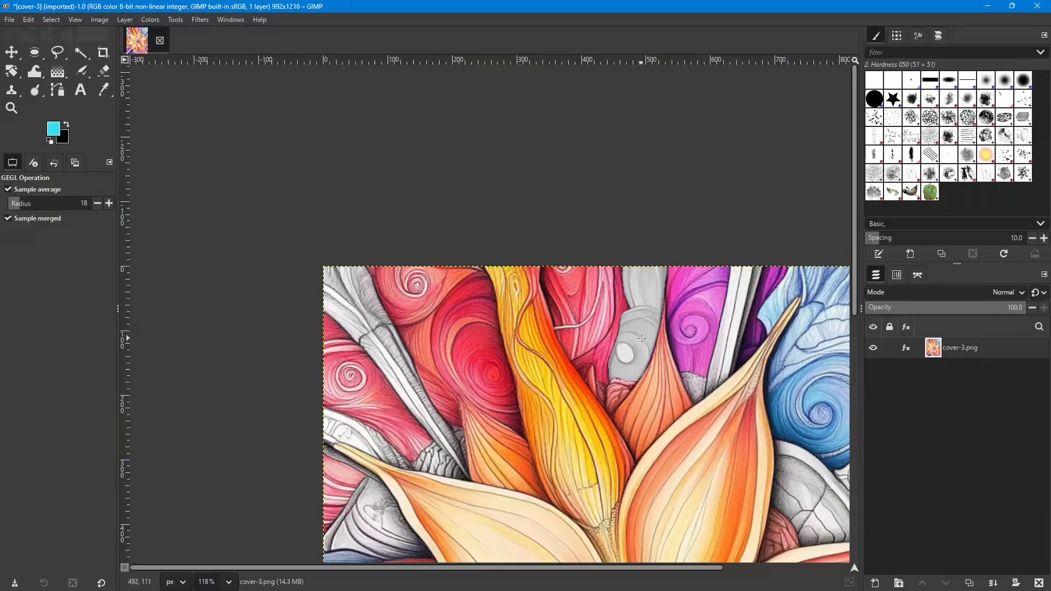
scroll(655, 308, down, 3)
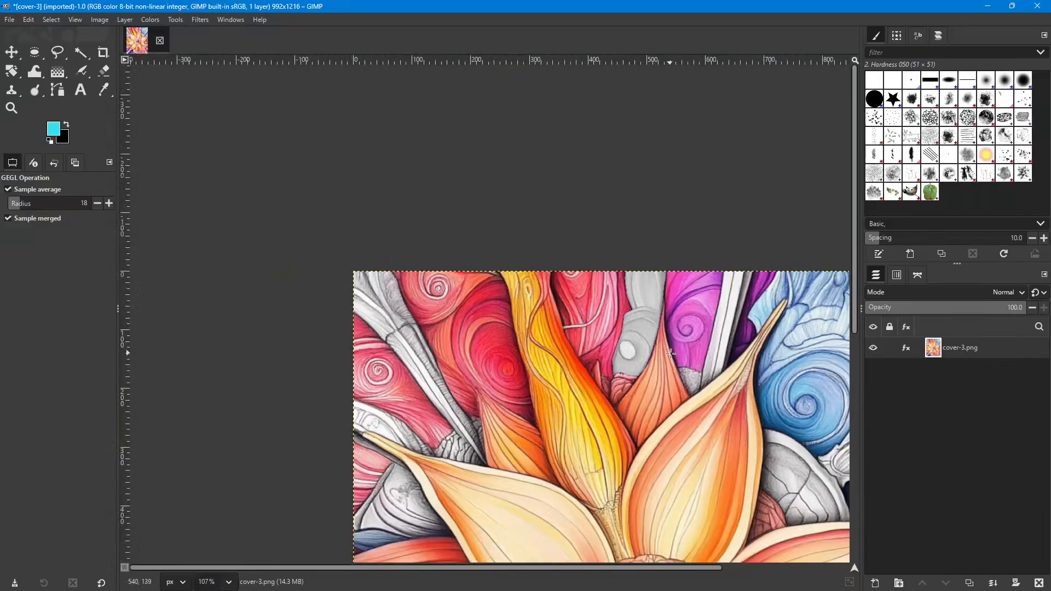
scroll(674, 355, down, 4)
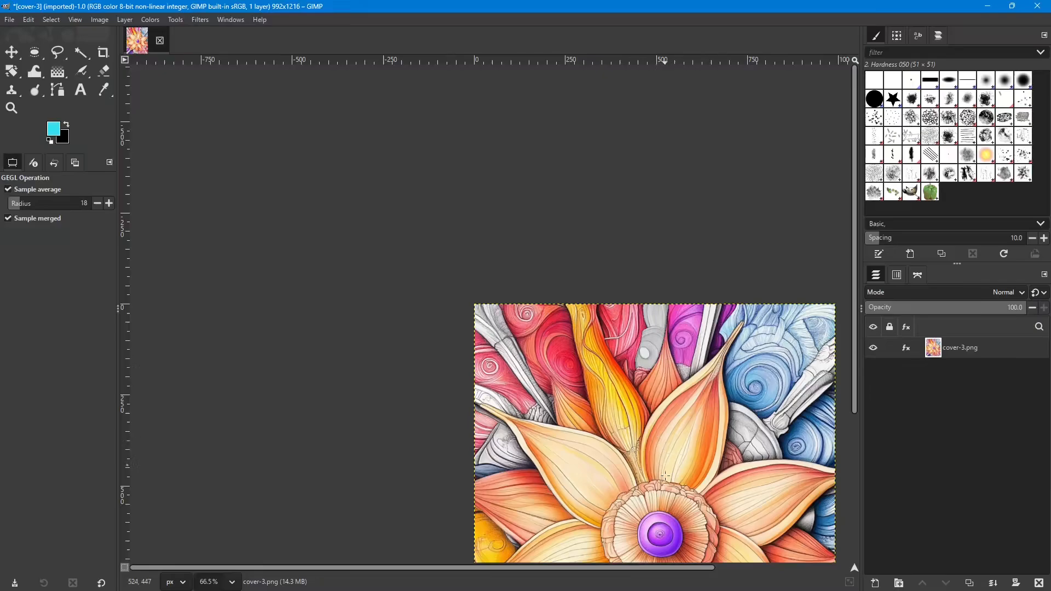
drag(630, 568, 674, 566)
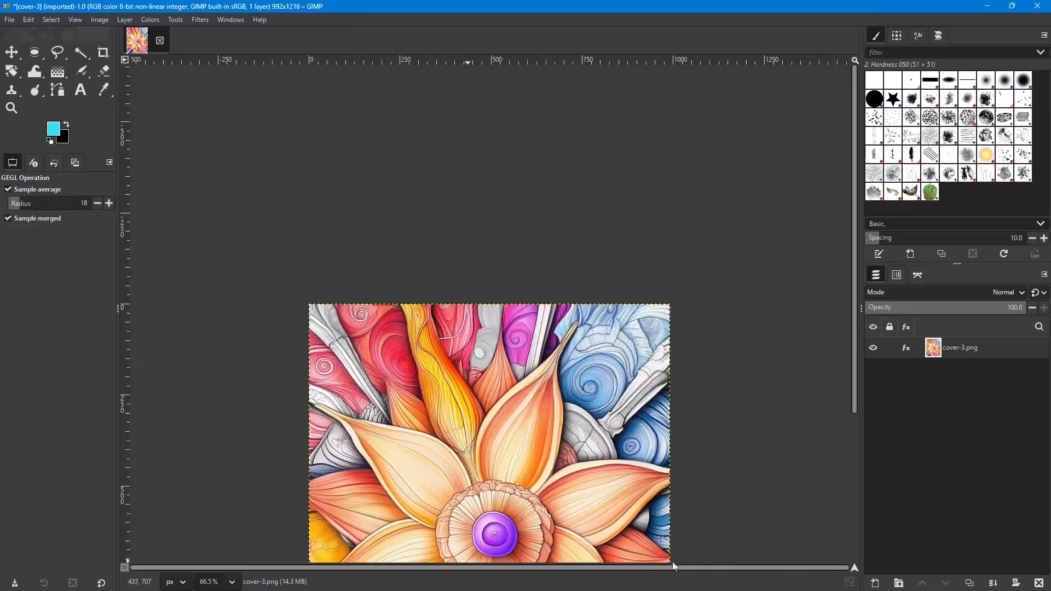
scroll(685, 531, down, 4)
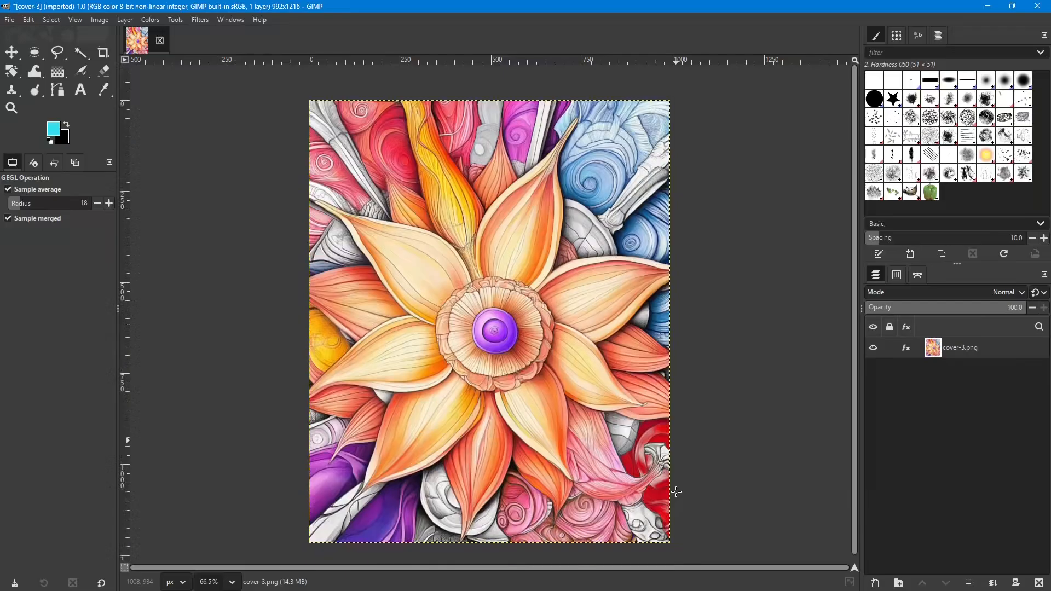
scroll(663, 479, up, 1)
scroll(663, 479, down, 1)
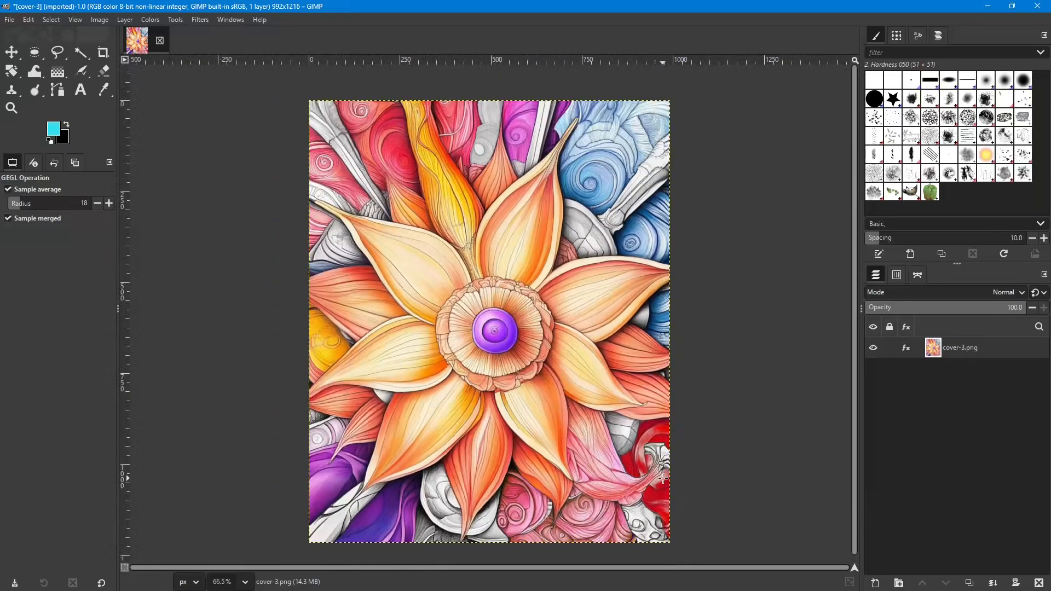